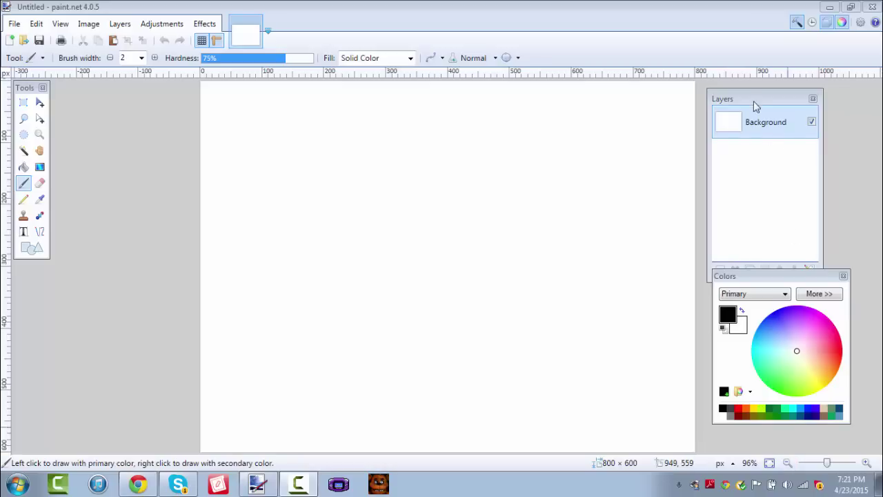
Step: Move the Layers and Colors windows outward so they sit clear of the canvas
{"action": "left_click_drag", "start_coordinate": [749, 98], "coordinate": [804, 93]}
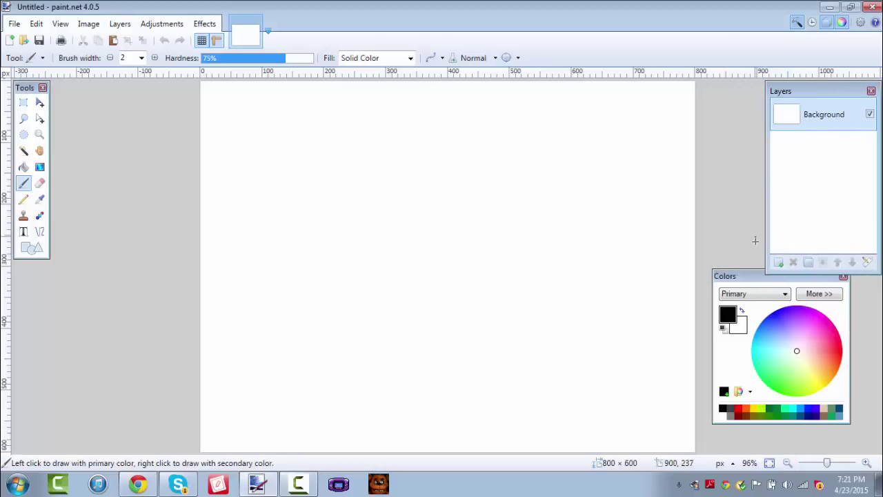
{"action": "left_click_drag", "start_coordinate": [751, 279], "coordinate": [774, 279]}
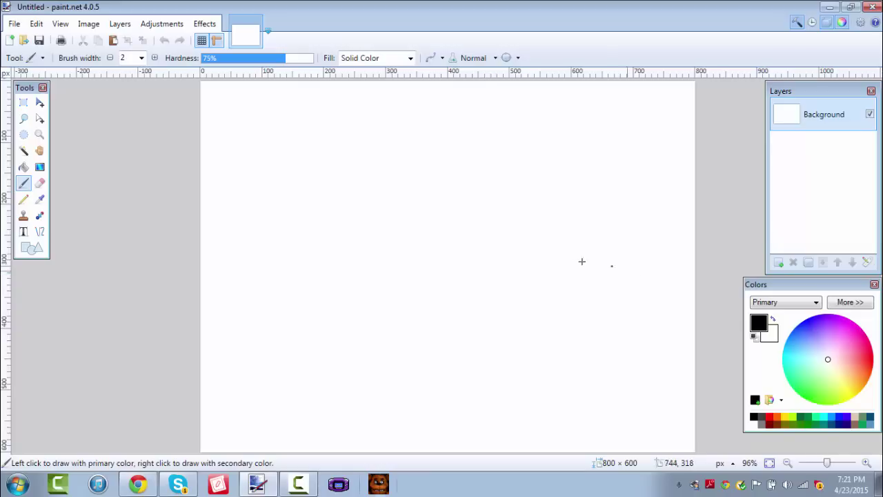
Step: Open Channel Art Template (Fireworks).png from the pokemon layouts folder inside the Desktop's logo folder
{"action": "left_click", "coordinate": [12, 23]}
{"action": "left_click", "coordinate": [31, 56]}
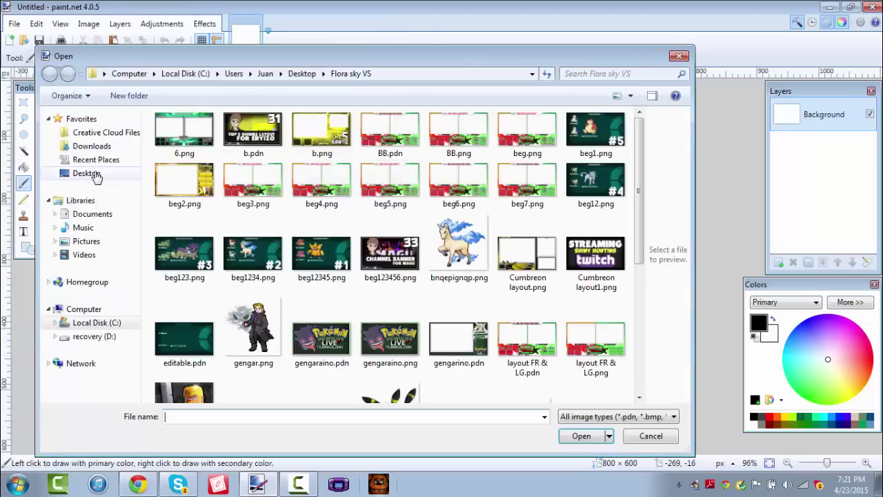
{"action": "left_click", "coordinate": [96, 178]}
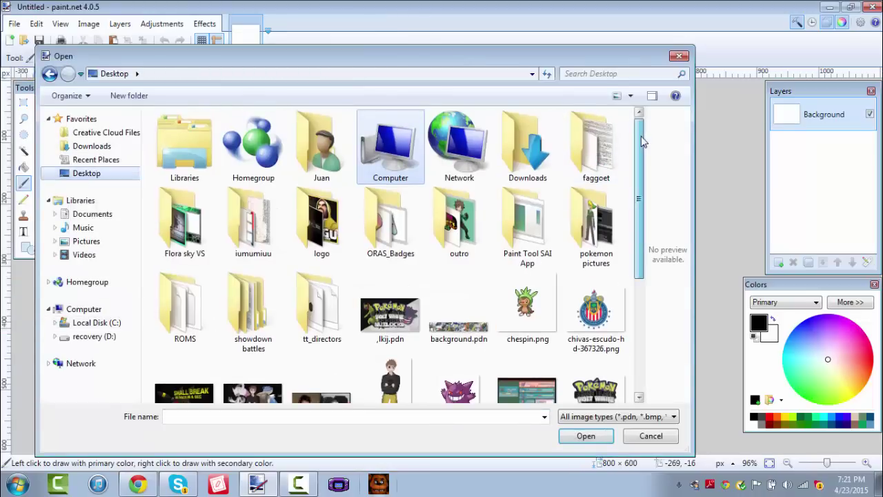
{"action": "double_click", "coordinate": [331, 223]}
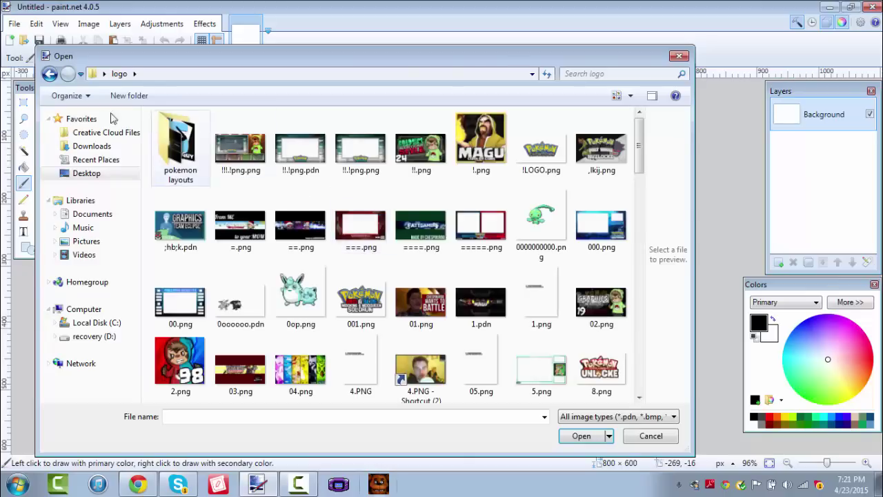
{"action": "double_click", "coordinate": [180, 145]}
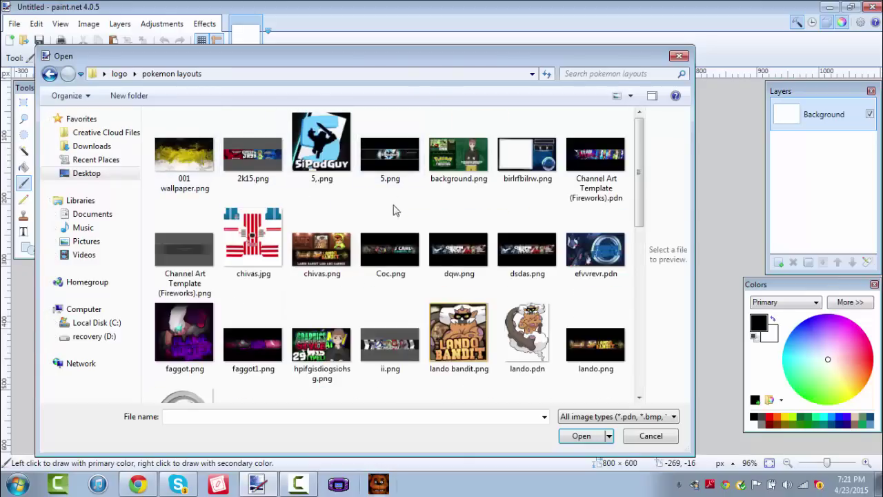
{"action": "left_click", "coordinate": [190, 249]}
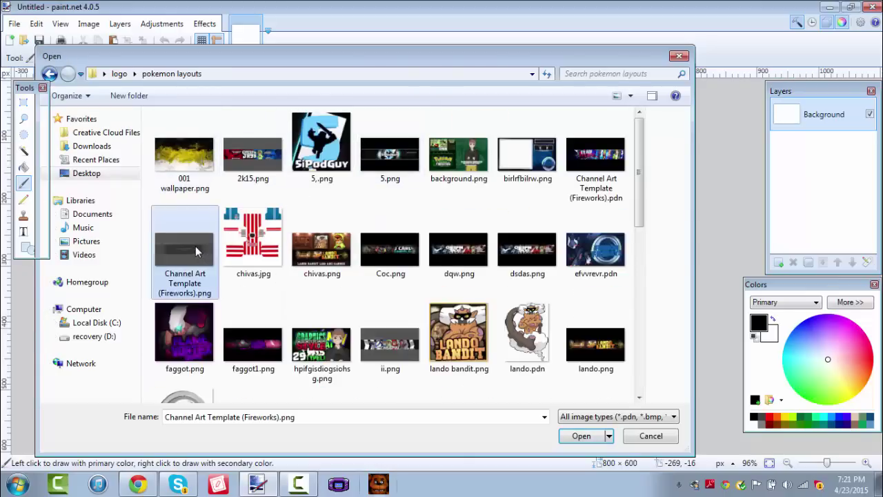
{"action": "double_click", "coordinate": [196, 246]}
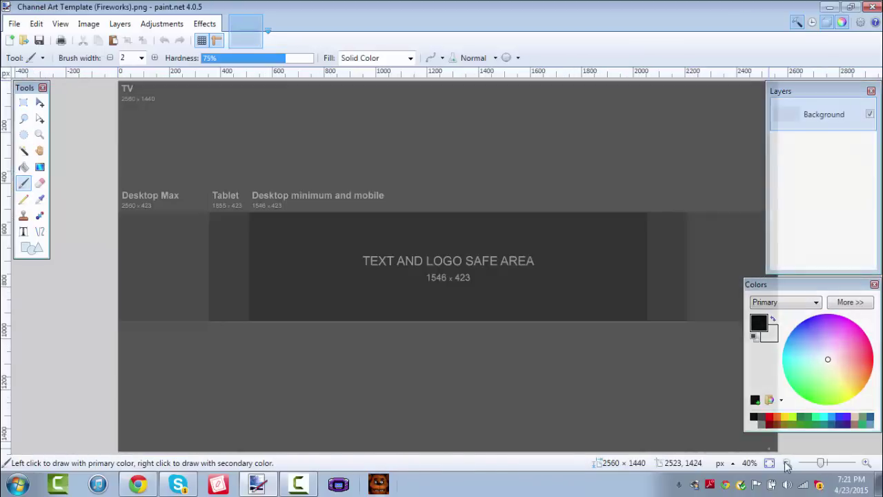
{"action": "left_click", "coordinate": [788, 463]}
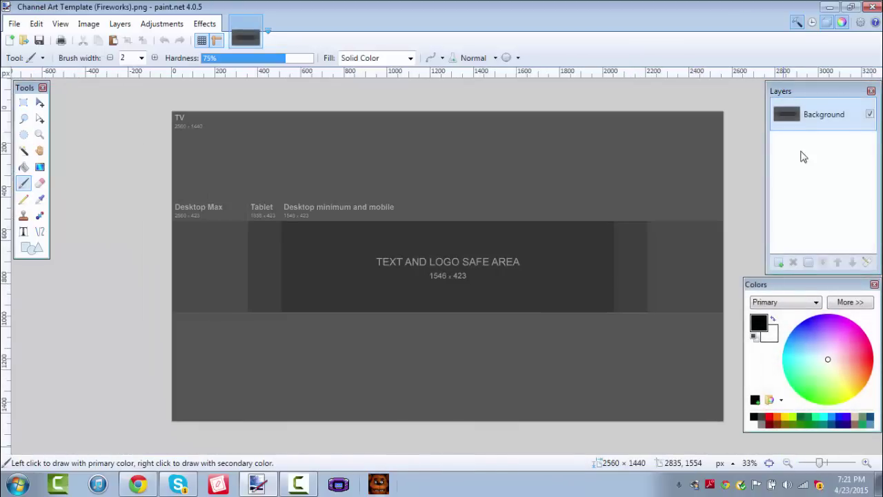
Step: Select the template's full-width middle band, about 2560 × 421 pixels, and cut it out of the Background layer
{"action": "left_click", "coordinate": [23, 102]}
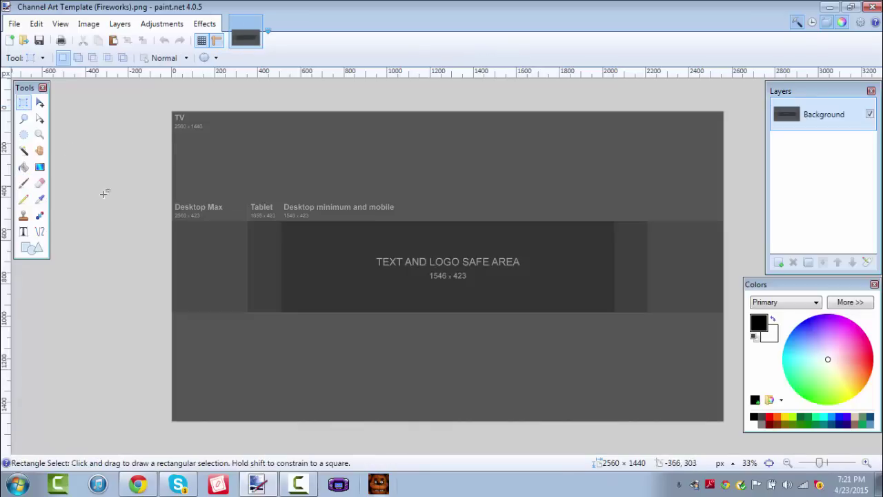
{"action": "left_click_drag", "start_coordinate": [112, 222], "coordinate": [761, 313]}
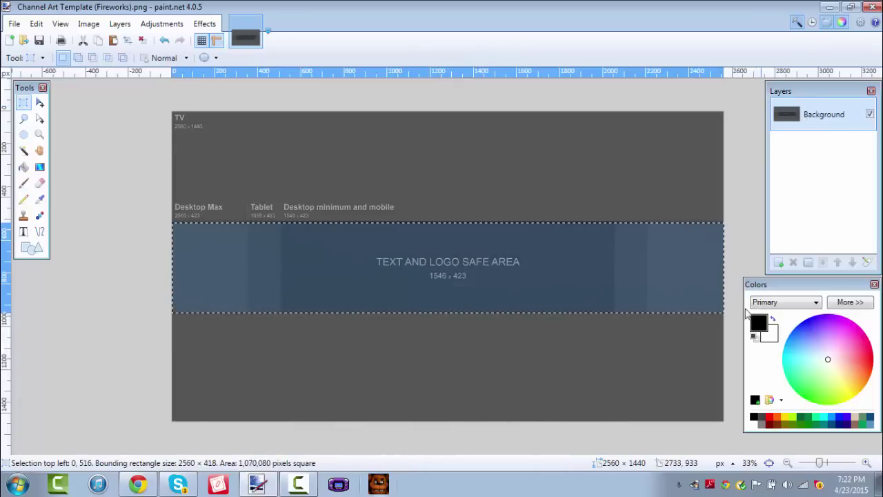
{"action": "left_click", "coordinate": [40, 119]}
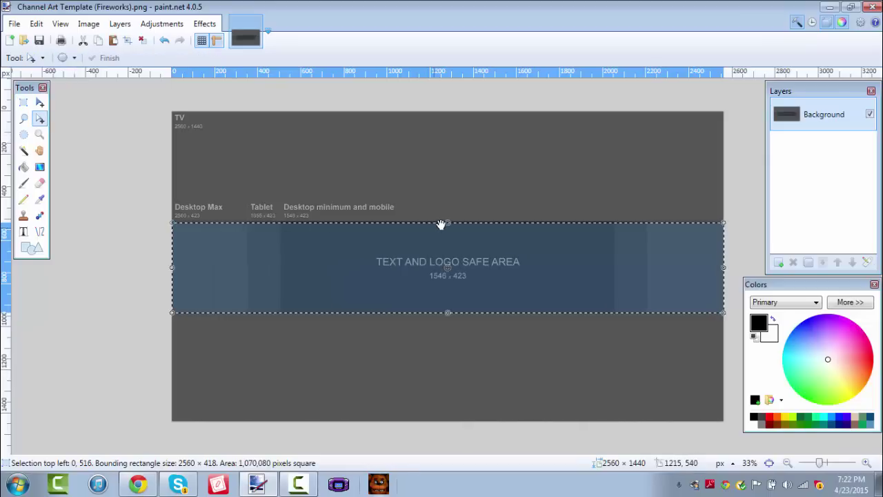
{"action": "left_click_drag", "start_coordinate": [442, 224], "coordinate": [441, 224]}
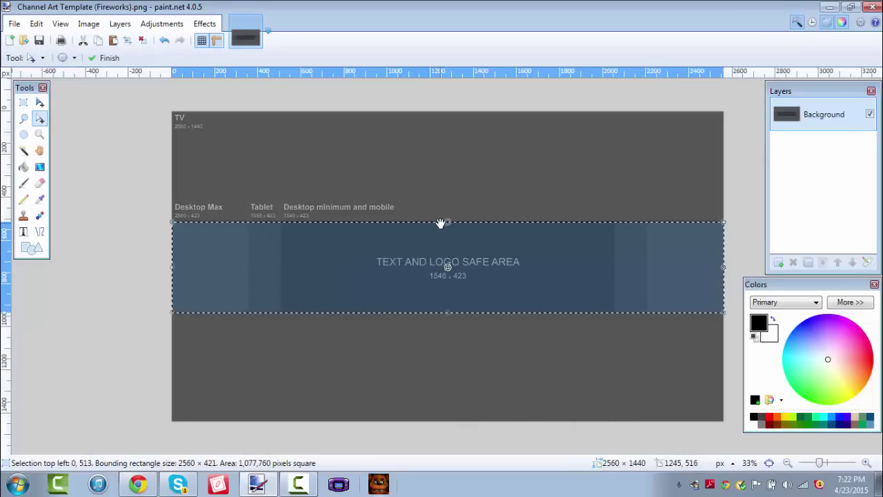
{"action": "left_click", "coordinate": [84, 41]}
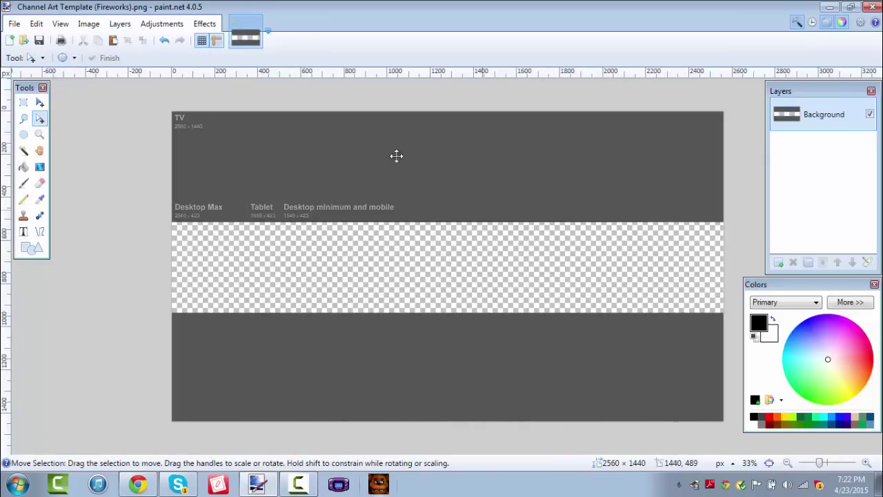
Step: Turn the remaining grey areas of the template black by reducing Lightness to its minimum with Hue / Saturation
{"action": "left_click", "coordinate": [161, 24]}
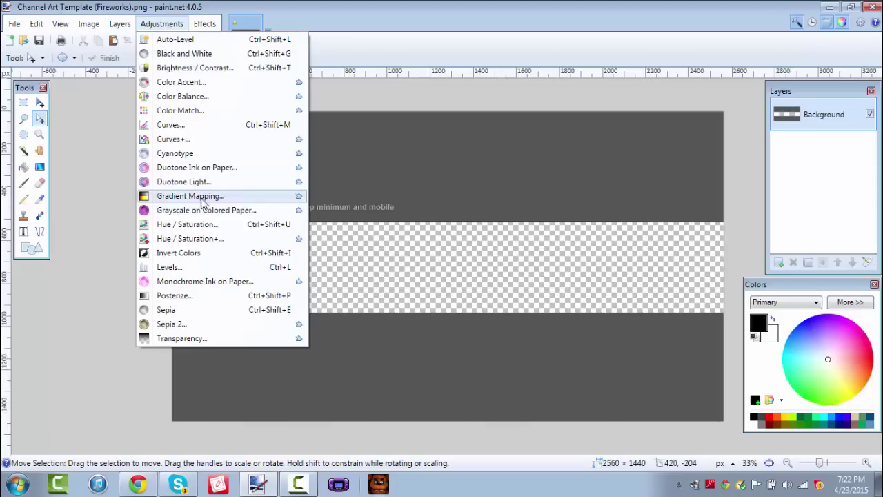
{"action": "key", "text": "Escape"}
{"action": "key", "text": "ctrl+shift+u"}
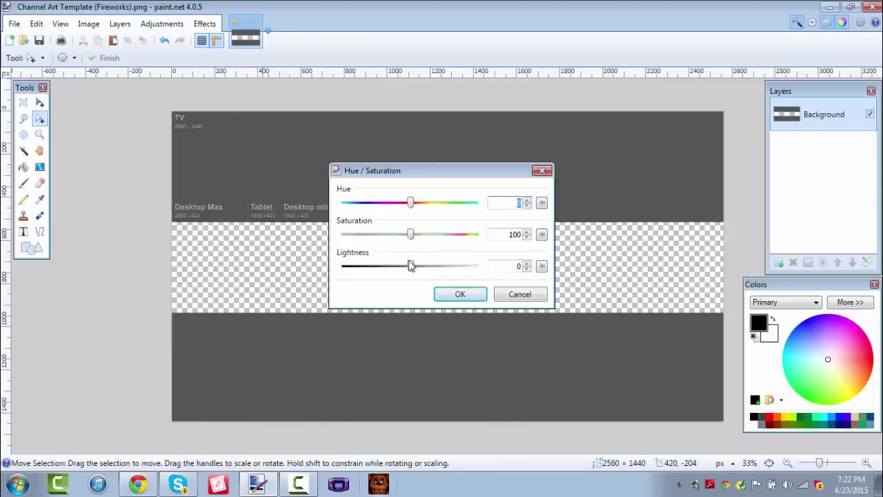
{"action": "left_click_drag", "start_coordinate": [412, 266], "coordinate": [343, 267]}
{"action": "left_click", "coordinate": [454, 293]}
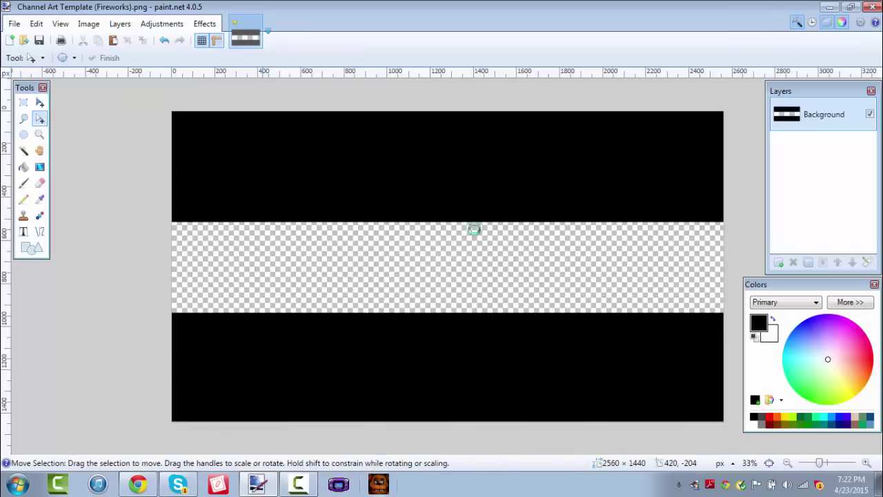
Step: Add a new layer and place it beneath the Background layer
{"action": "left_click", "coordinate": [780, 263]}
{"action": "left_click_drag", "start_coordinate": [802, 123], "coordinate": [807, 146]}
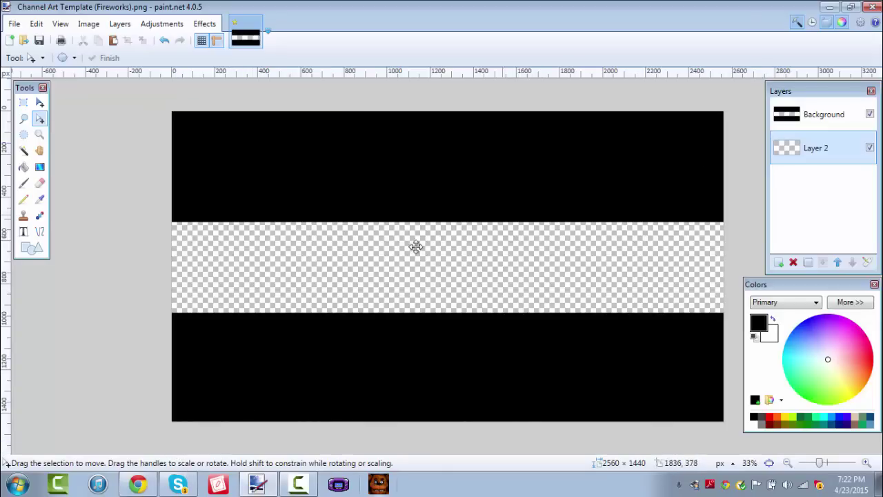
Step: Switch to Chrome and search Google Images for "haxorus png" in a new tab
{"action": "key", "text": "alt+Tab"}
{"action": "key", "text": "ctrl+t"}
{"action": "type", "text": "haxor"}
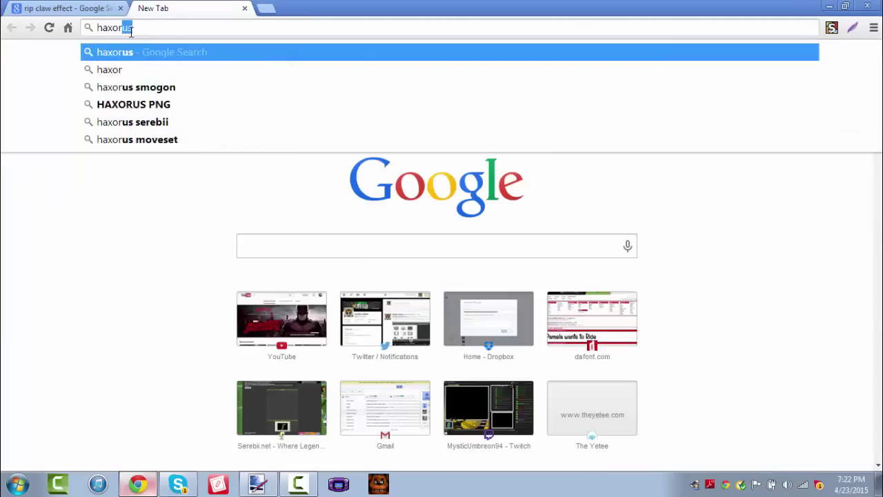
{"action": "type", "text": "us png"}
{"action": "key", "text": "Return"}
{"action": "left_click", "coordinate": [143, 112]}
{"action": "scroll", "coordinate": [157, 128], "scroll_direction": "down", "scroll_amount": 10}
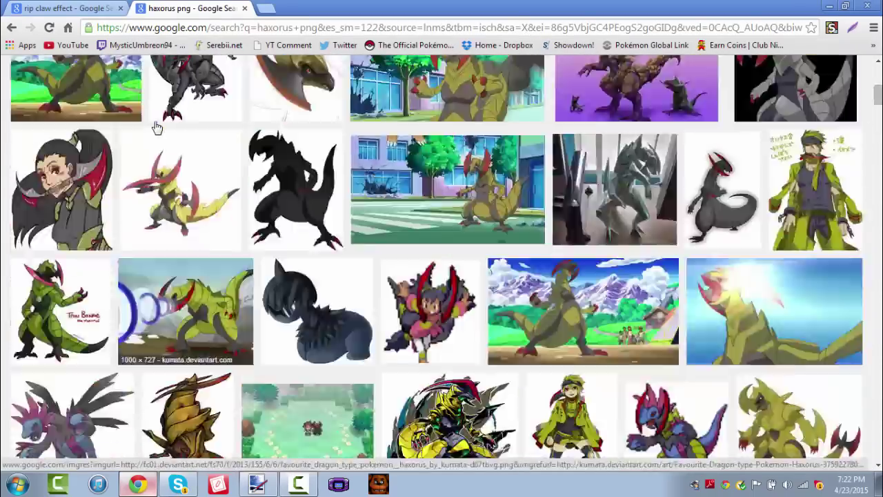
Step: Shorten the image search to "haxorus" and run it again
{"action": "scroll", "coordinate": [158, 127], "scroll_direction": "up", "scroll_amount": 10}
{"action": "left_click", "coordinate": [156, 172]}
{"action": "scroll", "coordinate": [156, 172], "scroll_direction": "up", "scroll_amount": 3}
{"action": "left_click_drag", "start_coordinate": [143, 75], "coordinate": [123, 75]}
{"action": "key", "text": "BackSpace"}
{"action": "key", "text": "Return"}
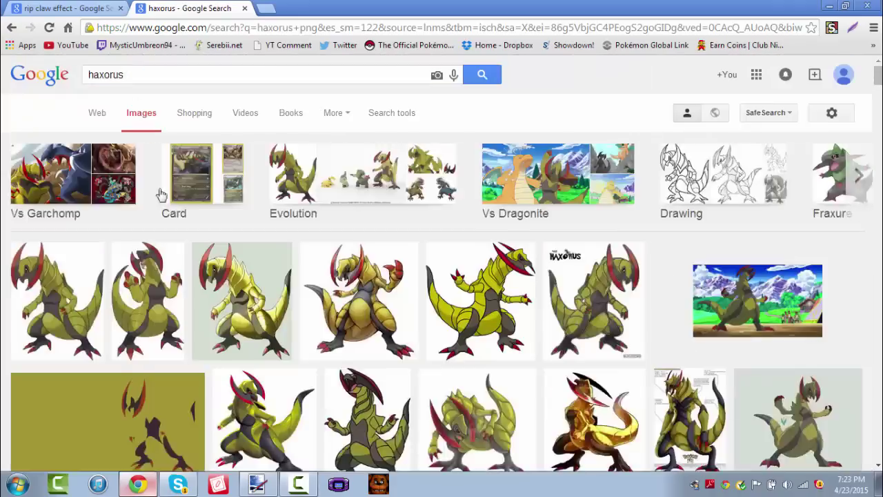
Step: Find a Haxorus picture with a transparent background in the image results and copy it
{"action": "scroll", "coordinate": [207, 255], "scroll_direction": "down", "scroll_amount": 4}
{"action": "scroll", "coordinate": [401, 271], "scroll_direction": "down", "scroll_amount": 15}
{"action": "scroll", "coordinate": [402, 270], "scroll_direction": "up", "scroll_amount": 19}
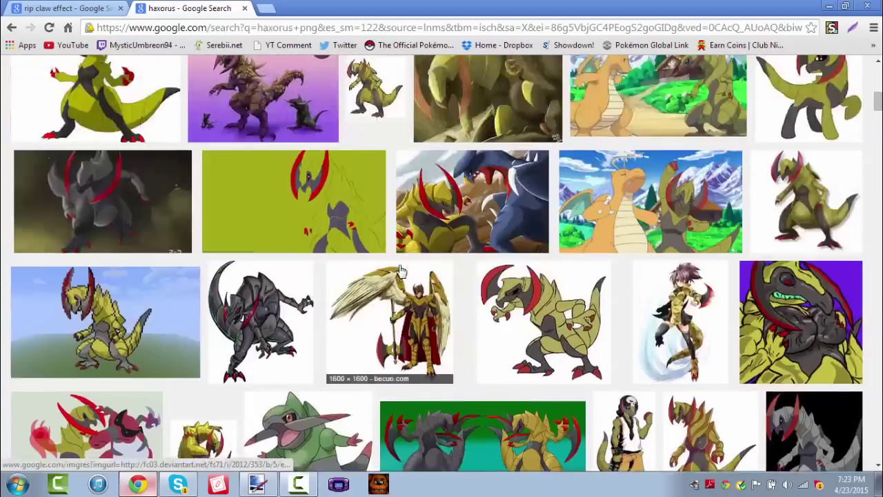
{"action": "left_click", "coordinate": [148, 300]}
{"action": "scroll", "coordinate": [331, 310], "scroll_direction": "down", "scroll_amount": 8}
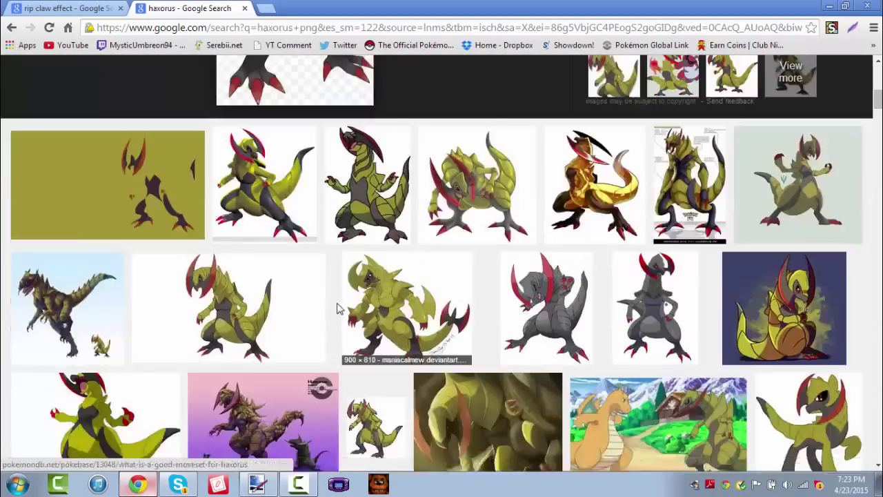
{"action": "scroll", "coordinate": [218, 195], "scroll_direction": "up", "scroll_amount": 10}
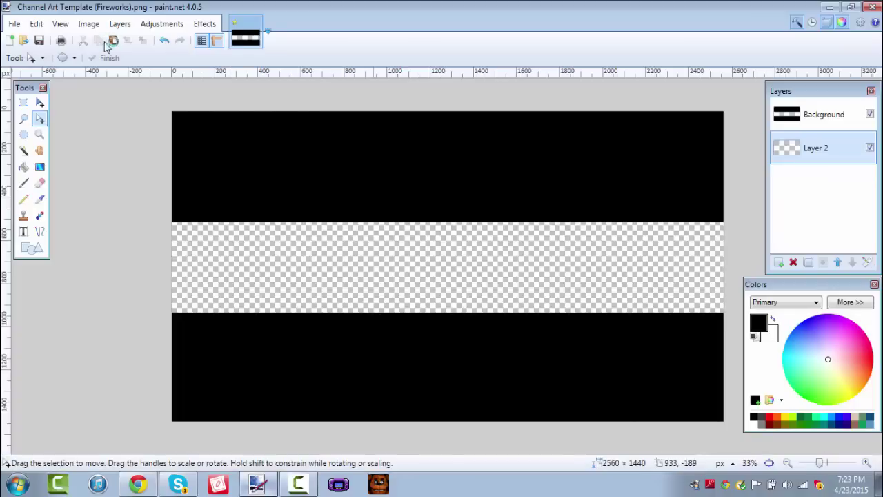
Step: Switch back to paint.net, paste the Haxorus picture into Layer 2 and enlarge it to about 1094 × 974 pixels
{"action": "left_click", "coordinate": [111, 42]}
{"action": "left_click_drag", "start_coordinate": [242, 176], "coordinate": [383, 283]}
{"action": "left_click_drag", "start_coordinate": [451, 342], "coordinate": [554, 421]}
Step: Undo the picture's enlargement and placement, and move it into the transparent strip at about 609, 420 pixels
{"action": "left_click", "coordinate": [166, 41]}
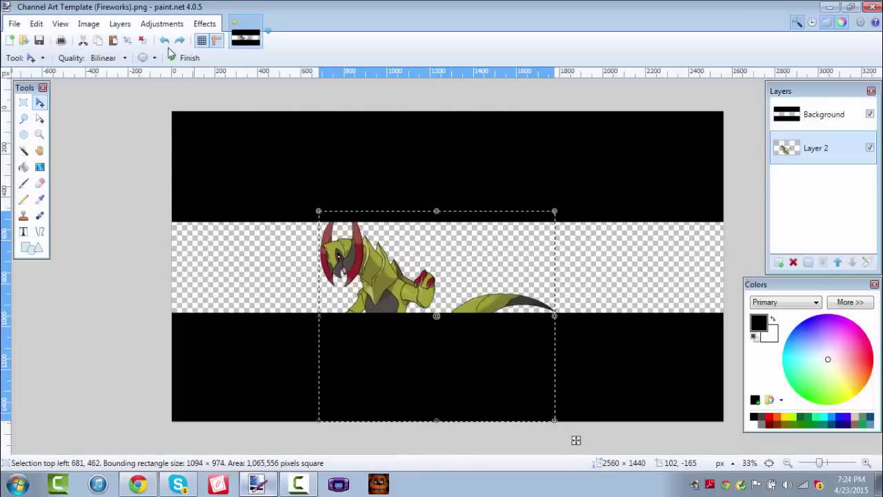
{"action": "left_click", "coordinate": [166, 41]}
{"action": "left_click", "coordinate": [166, 41]}
{"action": "left_click_drag", "start_coordinate": [263, 163], "coordinate": [393, 253]}
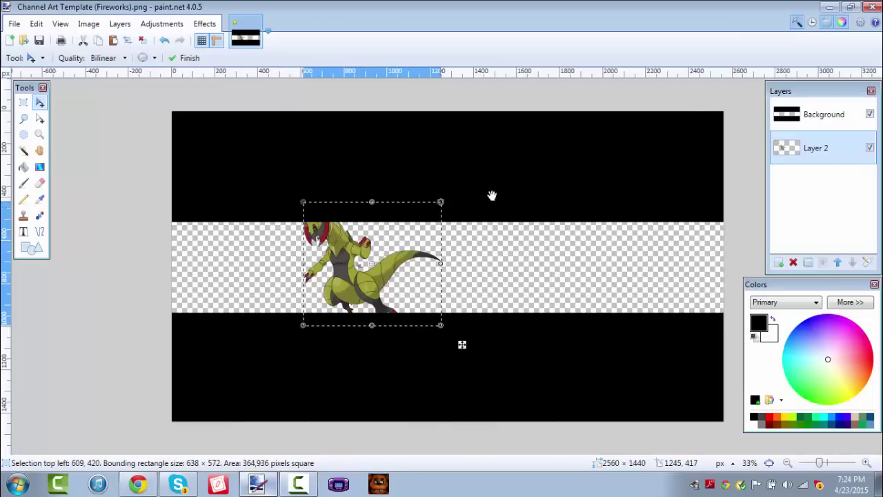
Step: Try to enlarge the Haxorus picture upward to about 875 × 722 pixels, and undo the change
{"action": "left_click_drag", "start_coordinate": [441, 202], "coordinate": [492, 169]}
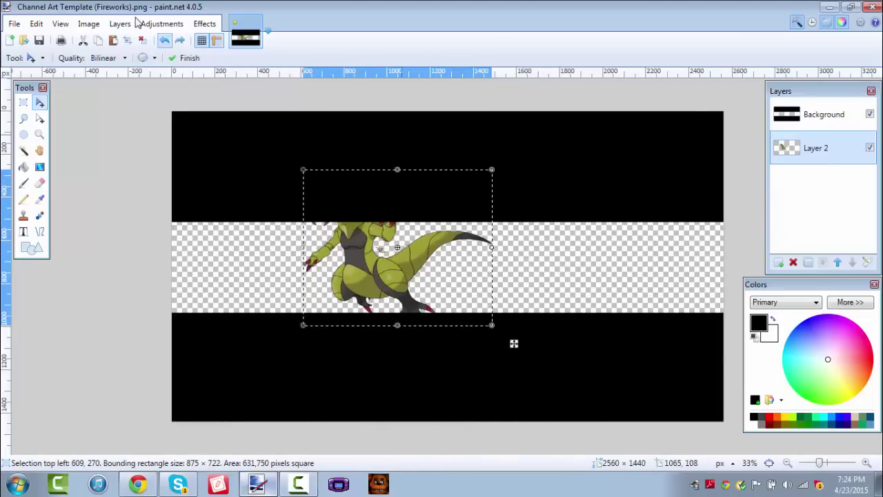
{"action": "left_click", "coordinate": [164, 40]}
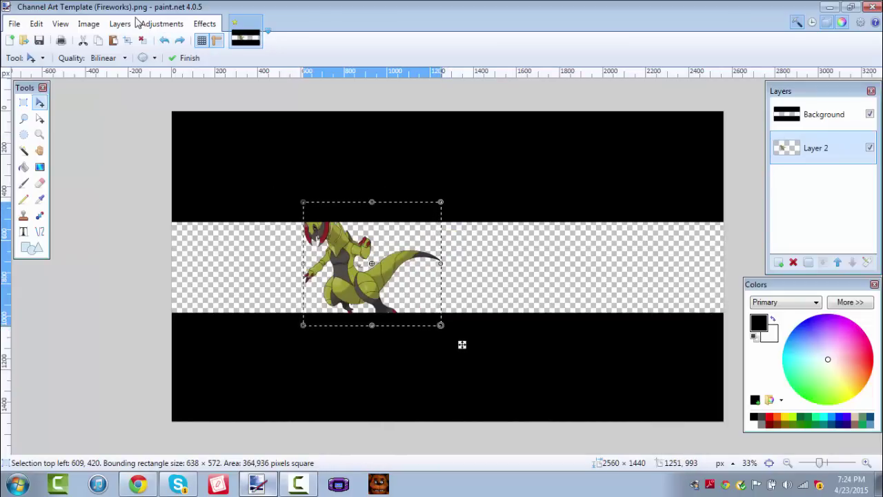
Step: Enlarge the Haxorus picture to about 1029 × 923 pixels and position its upper-left corner at about 702, 420
{"action": "left_click_drag", "start_coordinate": [462, 344], "coordinate": [554, 417]}
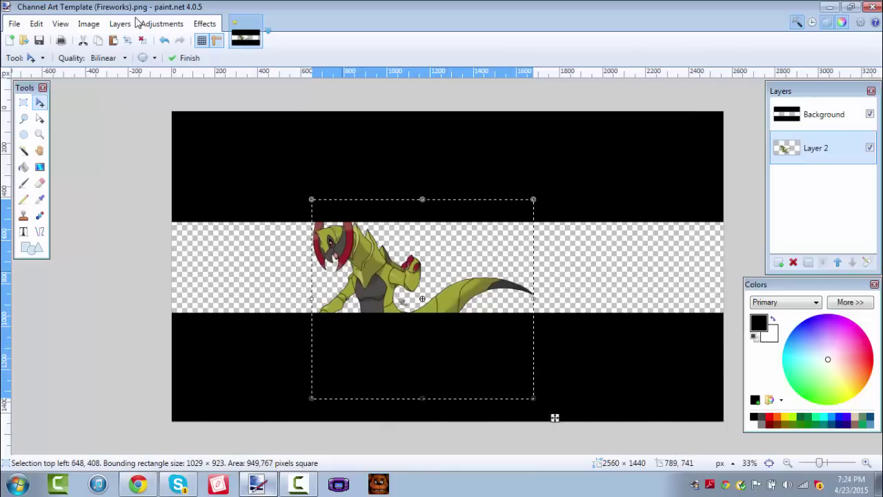
{"action": "mouse_move", "coordinate": [554, 418]}
{"action": "left_mouse_down"}
{"action": "mouse_move", "coordinate": [560, 400]}
{"action": "mouse_move", "coordinate": [566, 418]}
{"action": "left_mouse_up"}
Step: Erase the small extra sprite beside Haxorus's body from Layer 2 using the Eraser with a brush width of 30
{"action": "left_click", "coordinate": [867, 463]}
{"action": "key", "text": "ctrl+plus"}
{"action": "key", "text": "ctrl+plus"}
{"action": "key", "text": "ctrl+plus"}
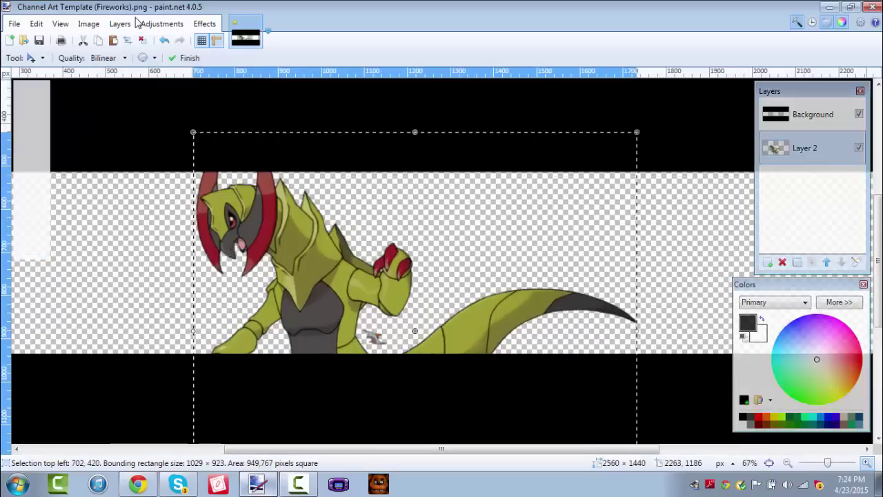
{"action": "key", "text": "e"}
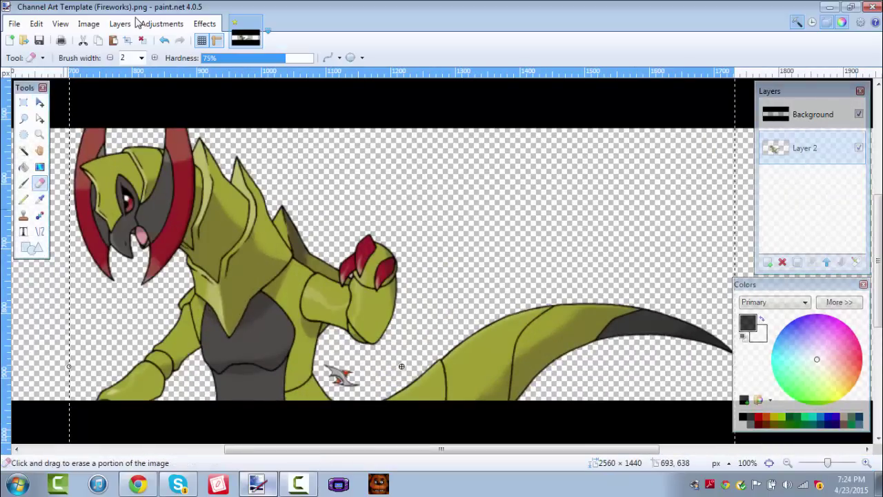
{"action": "left_click", "coordinate": [142, 58]}
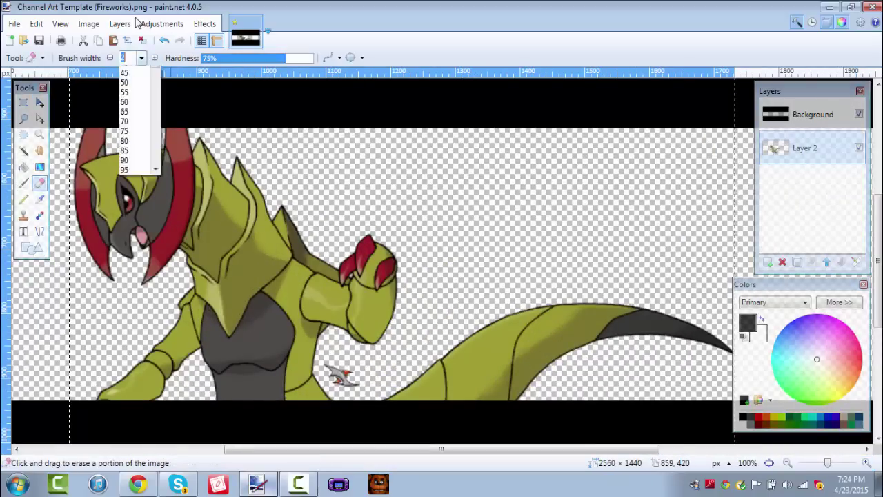
{"action": "left_click", "coordinate": [143, 227]}
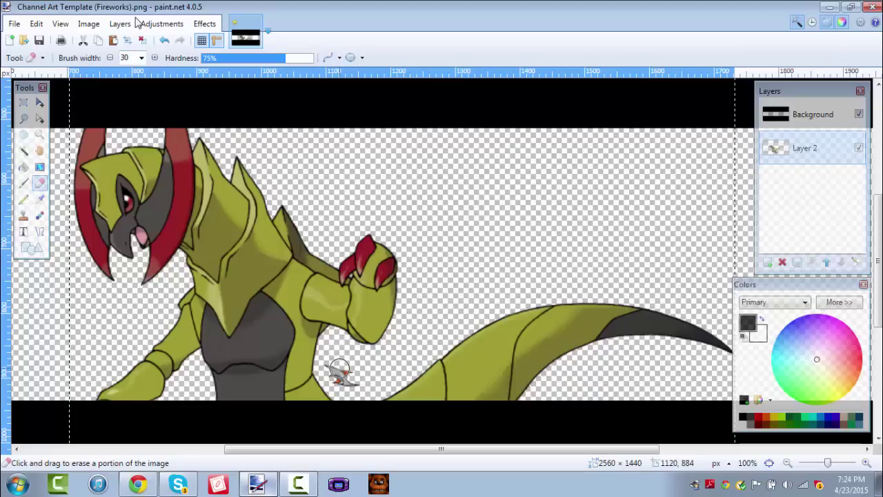
{"action": "mouse_move", "coordinate": [339, 368]}
{"action": "left_mouse_down"}
{"action": "mouse_move", "coordinate": [337, 386]}
{"action": "mouse_move", "coordinate": [355, 383]}
{"action": "left_mouse_up"}
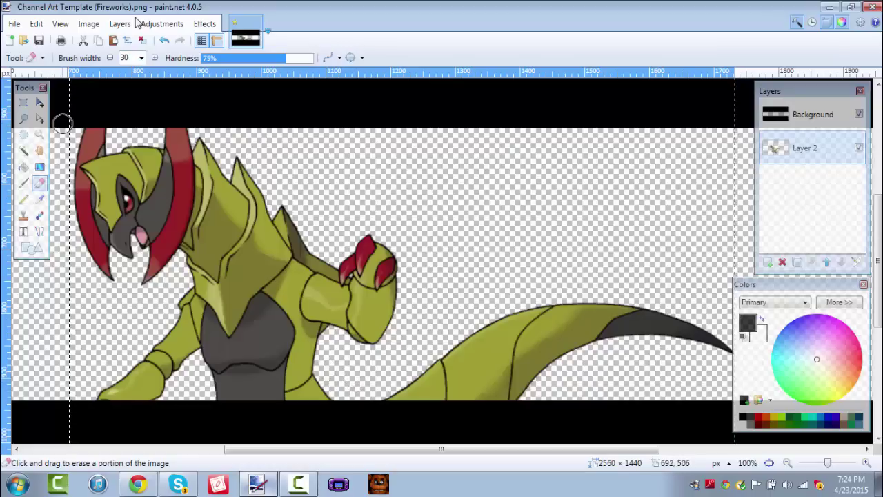
Step: Switch to Rectangle Select and clear the selection around the Haxorus picture
{"action": "key", "text": "s"}
{"action": "key", "text": "ctrl+d"}
{"action": "key", "text": "ctrl+minus"}
{"action": "key", "text": "ctrl+minus"}
{"action": "key", "text": "ctrl+minus"}
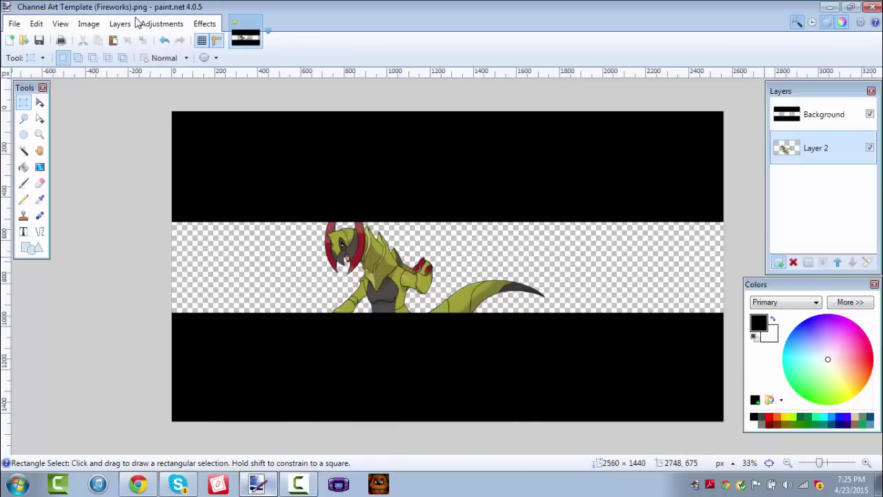
Step: Add a new layer above Layer 2 and start a text at size 144 over Haxorus's body
{"action": "key", "text": "ctrl+shift+n"}
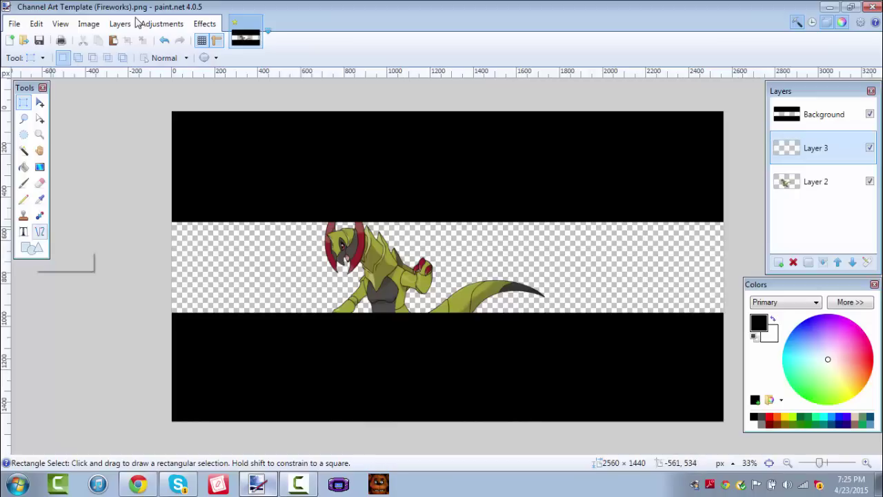
{"action": "left_click", "coordinate": [23, 232]}
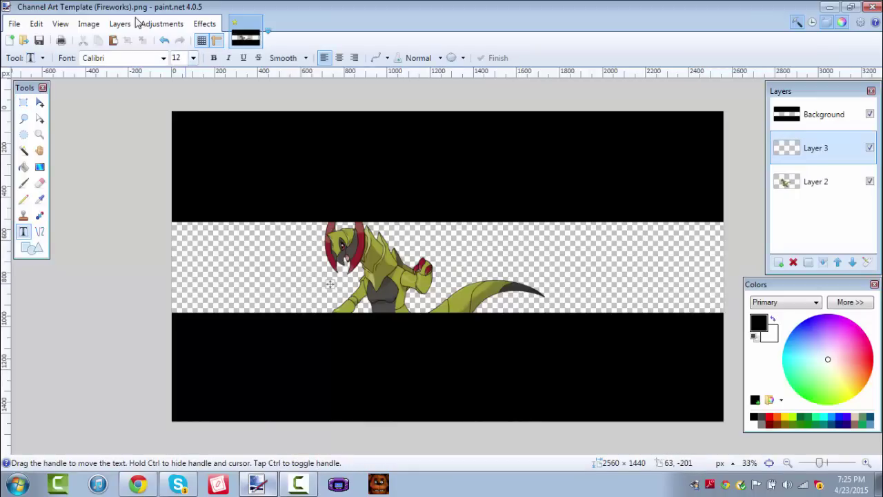
{"action": "left_click", "coordinate": [193, 58]}
{"action": "left_click", "coordinate": [178, 246]}
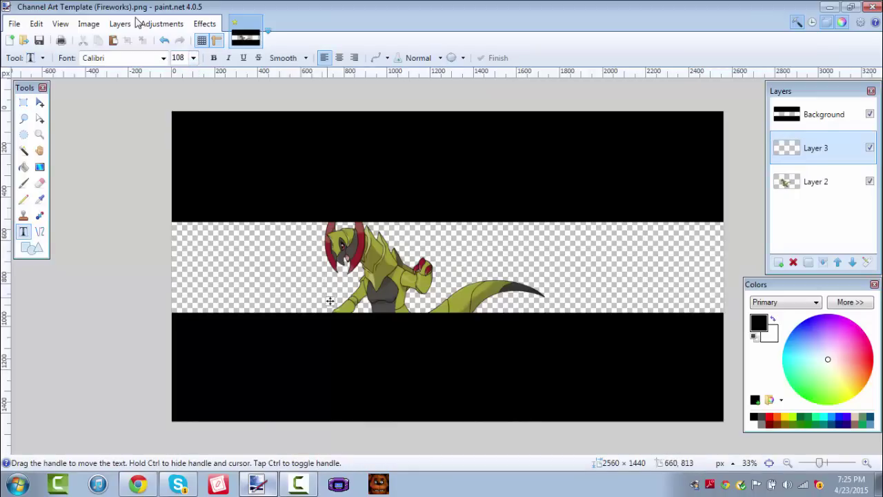
{"action": "left_click_drag", "start_coordinate": [331, 299], "coordinate": [331, 299]}
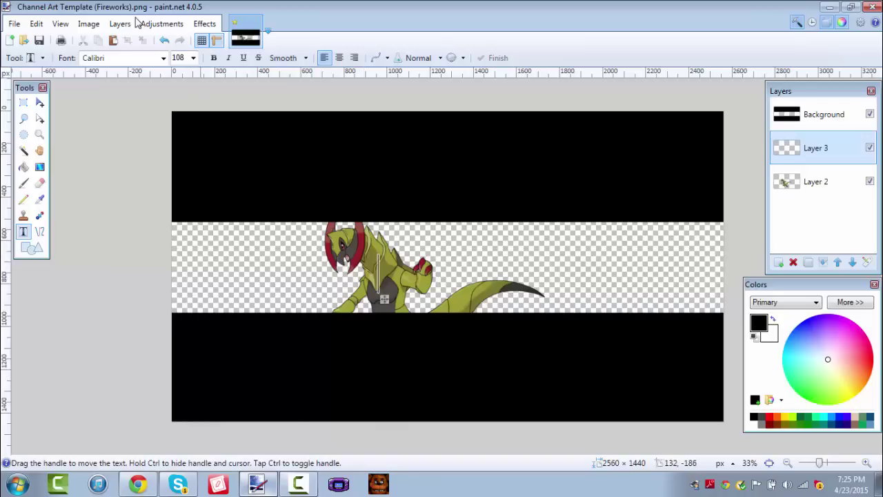
{"action": "left_click", "coordinate": [193, 58]}
{"action": "left_click", "coordinate": [179, 257]}
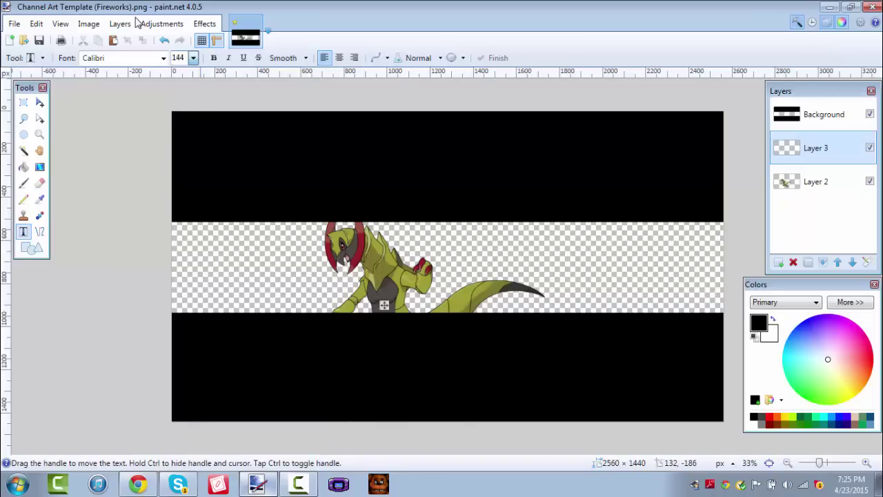
Step: Look through the installed fonts and set the text font to Tondu Beta
{"action": "left_click", "coordinate": [164, 58]}
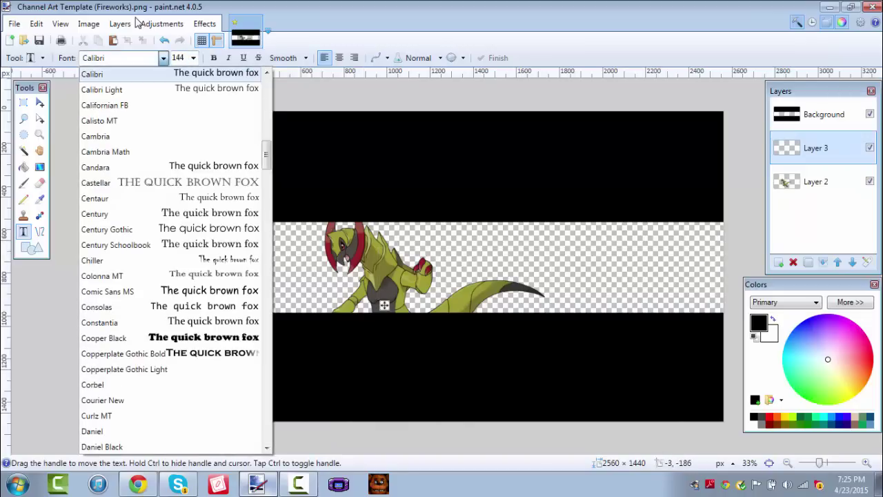
{"action": "scroll", "coordinate": [138, 22], "scroll_direction": "up", "scroll_amount": 15}
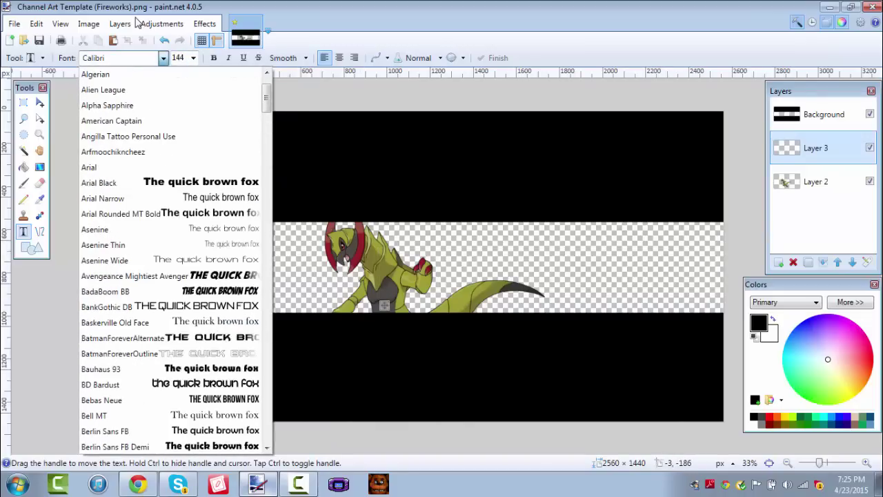
{"action": "key", "text": "Up"}
{"action": "key", "text": "Up"}
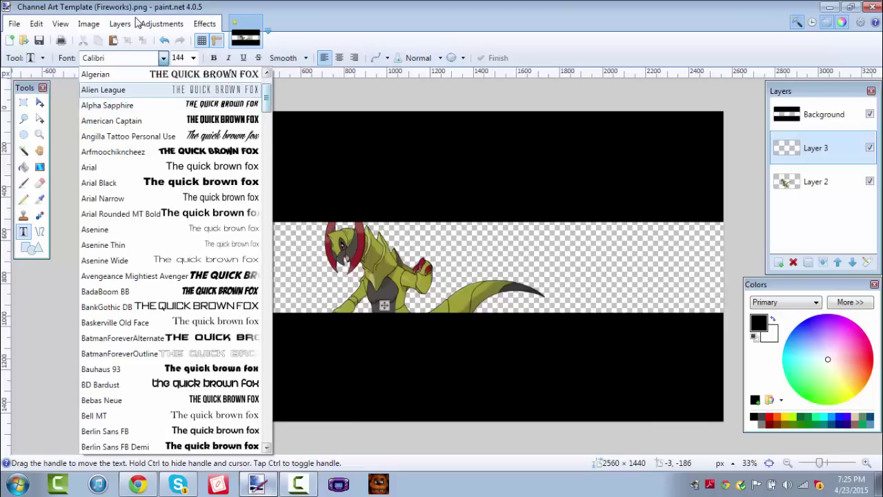
{"action": "scroll", "coordinate": [138, 22], "scroll_direction": "down", "scroll_amount": 20}
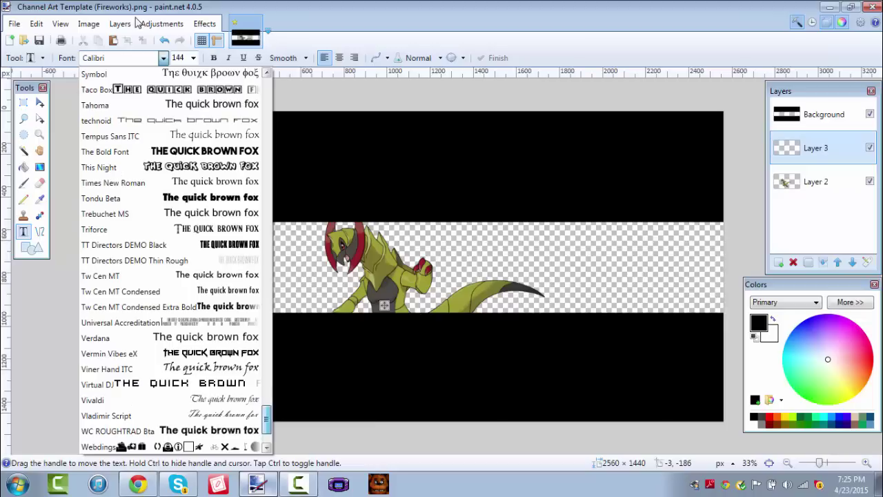
{"action": "scroll", "coordinate": [138, 22], "scroll_direction": "down", "scroll_amount": 2}
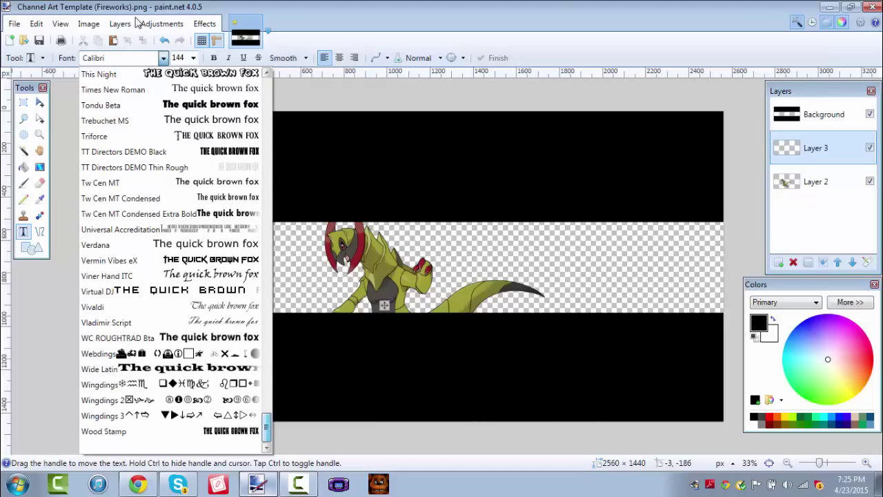
{"action": "left_click_drag", "start_coordinate": [267, 427], "coordinate": [267, 422]}
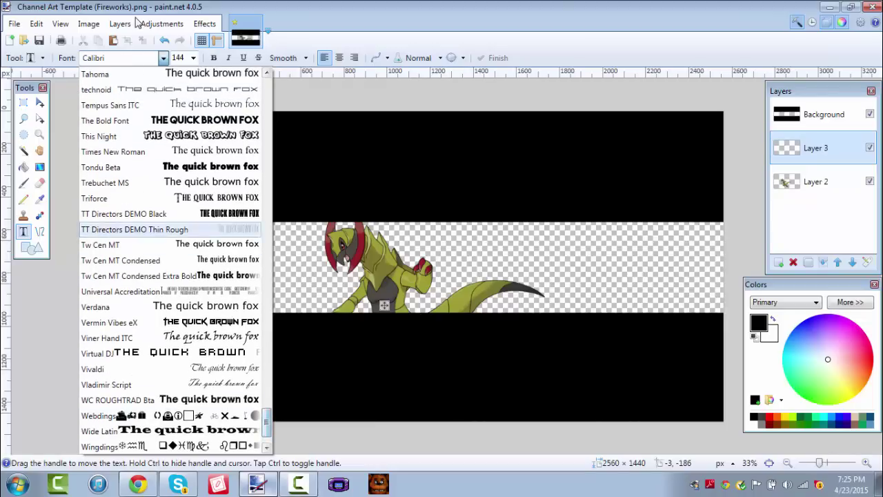
{"action": "key", "text": "Return"}
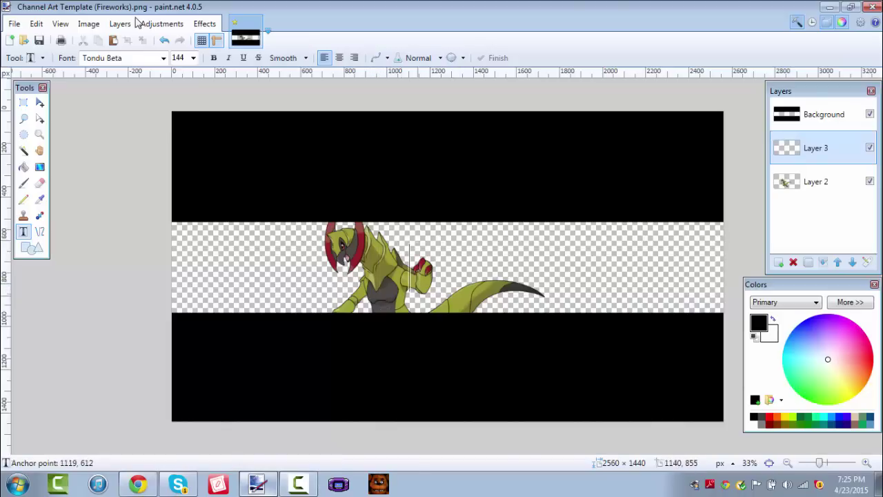
Step: Write the text SLAXORUS across Haxorus's body on Layer 3
{"action": "mouse_move", "coordinate": [417, 295]}
{"action": "left_mouse_down"}
{"action": "mouse_move", "coordinate": [337, 306]}
{"action": "mouse_move", "coordinate": [373, 312]}
{"action": "mouse_move", "coordinate": [393, 303]}
{"action": "left_mouse_up"}
{"action": "left_click", "coordinate": [178, 484]}
{"action": "scroll", "coordinate": [414, 297], "scroll_direction": "up", "scroll_amount": 2}
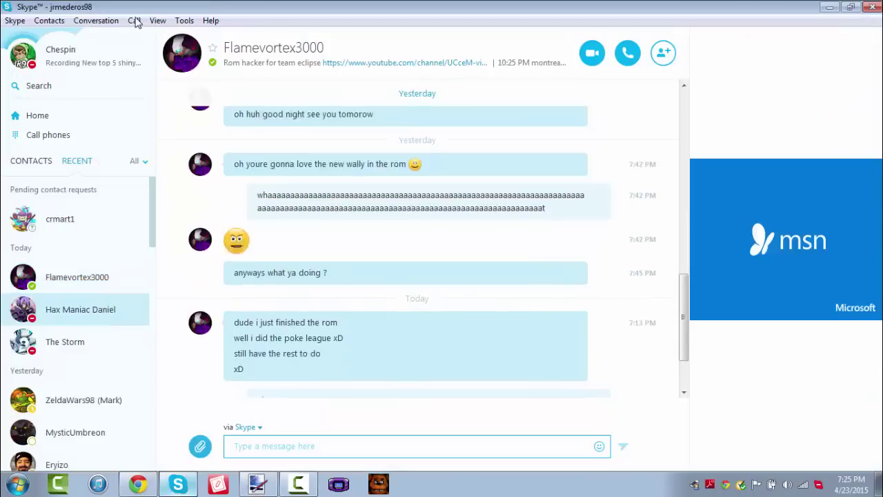
{"action": "left_click", "coordinate": [258, 485]}
{"action": "type", "text": "SLAXOrus"}
Step: Try The Bold Font and Star Avenue on the SLAXORUS text
{"action": "left_click", "coordinate": [163, 58]}
{"action": "scroll", "coordinate": [138, 104], "scroll_direction": "up", "scroll_amount": 1}
{"action": "left_click", "coordinate": [132, 103]}
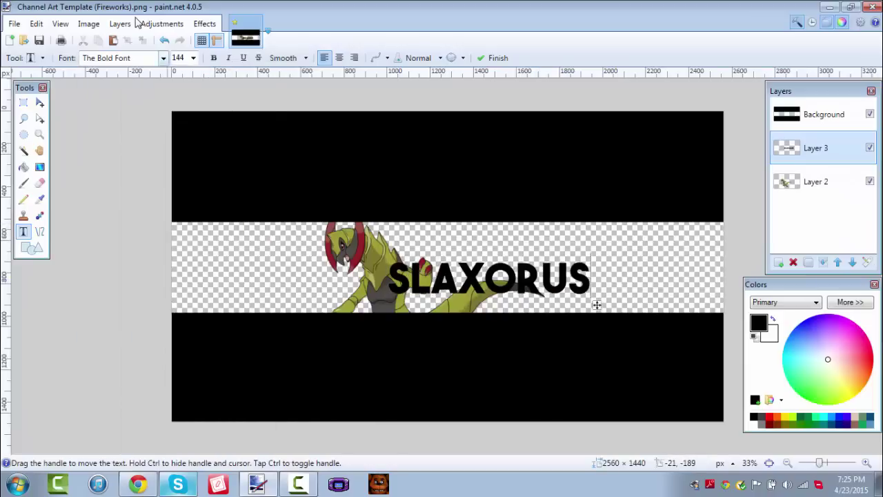
{"action": "left_click", "coordinate": [163, 58]}
{"action": "scroll", "coordinate": [138, 276], "scroll_direction": "up", "scroll_amount": 7}
{"action": "left_click", "coordinate": [138, 277]}
Step: Browse up the font list and try BorisBlackBloxx on the SLAXORUS text
{"action": "left_click", "coordinate": [163, 58]}
{"action": "scroll", "coordinate": [173, 290], "scroll_direction": "up", "scroll_amount": 20}
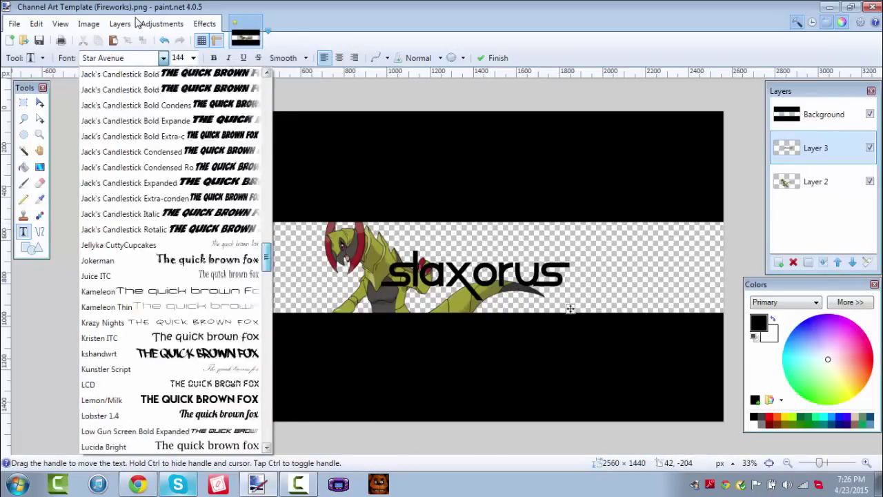
{"action": "key", "text": "Up"}
{"action": "key", "text": "Up"}
{"action": "key", "text": "Up"}
{"action": "key", "text": "Up"}
{"action": "key", "text": "Up"}
{"action": "key", "text": "Up"}
{"action": "key", "text": "Up"}
{"action": "key", "text": "Up"}
{"action": "key", "text": "Up"}
{"action": "key", "text": "Up"}
{"action": "key", "text": "Up"}
{"action": "key", "text": "Up"}
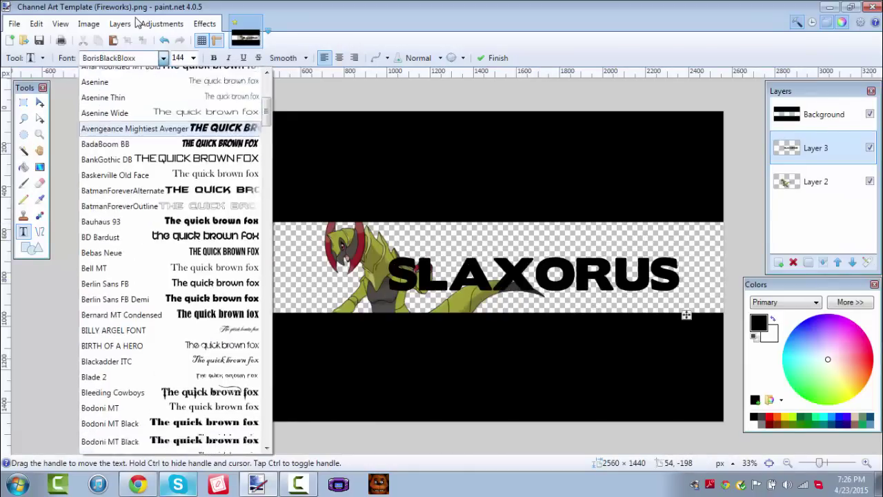
Step: Continue through the fonts and try Bebas Neue on the SLAXORUS text
{"action": "key", "text": "Up"}
{"action": "key", "text": "Up"}
{"action": "key", "text": "Up"}
{"action": "key", "text": "Up"}
{"action": "key", "text": "Up"}
{"action": "key", "text": "Up"}
{"action": "key", "text": "Up"}
{"action": "key", "text": "Up"}
{"action": "key", "text": "Up"}
{"action": "key", "text": "Up"}
{"action": "key", "text": "Up"}
{"action": "key", "text": "Up"}
{"action": "key", "text": "Up"}
{"action": "key", "text": "Up"}
{"action": "key", "text": "Up"}
{"action": "key", "text": "Up"}
{"action": "key", "text": "Up"}
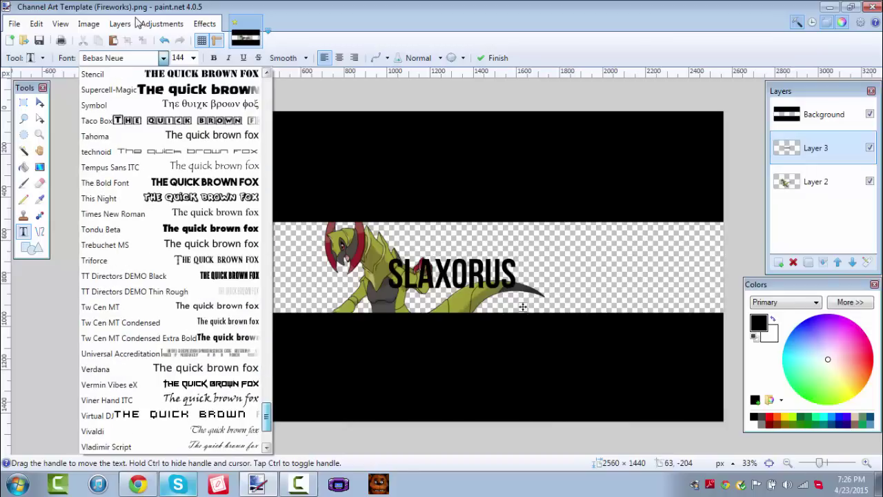
Step: Try further fonts on the SLAXORUS text, including Muro, FORQUE and a graffiti-style urban font
{"action": "left_click", "coordinate": [173, 278]}
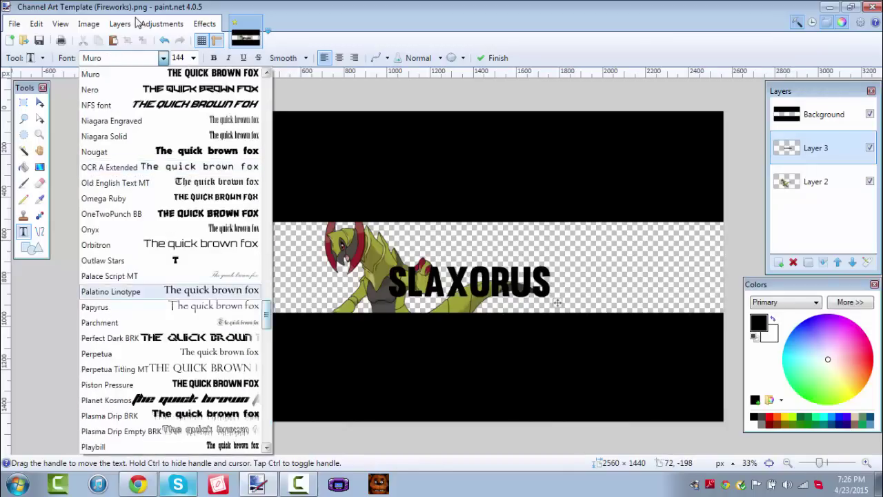
{"action": "left_click", "coordinate": [173, 214]}
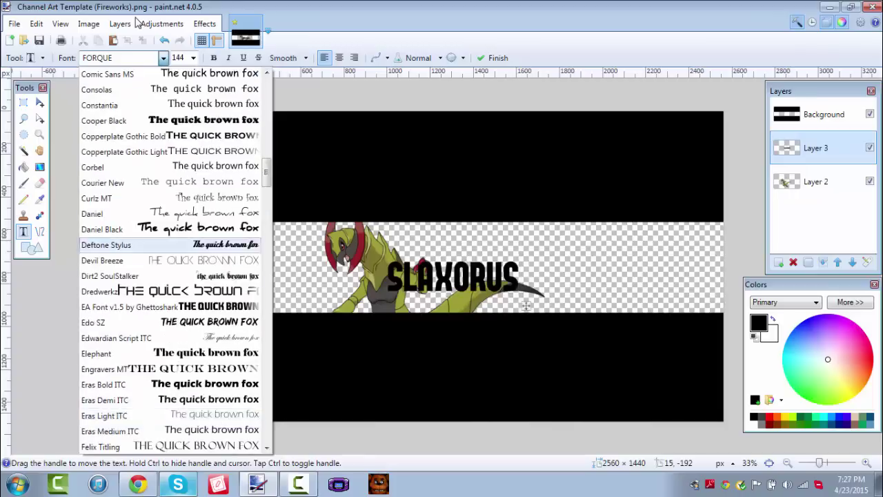
{"action": "left_click", "coordinate": [213, 70]}
Step: Set the font of the SLAXORUS text to BD Bardust
{"action": "scroll", "coordinate": [171, 265], "scroll_direction": "down", "scroll_amount": 4}
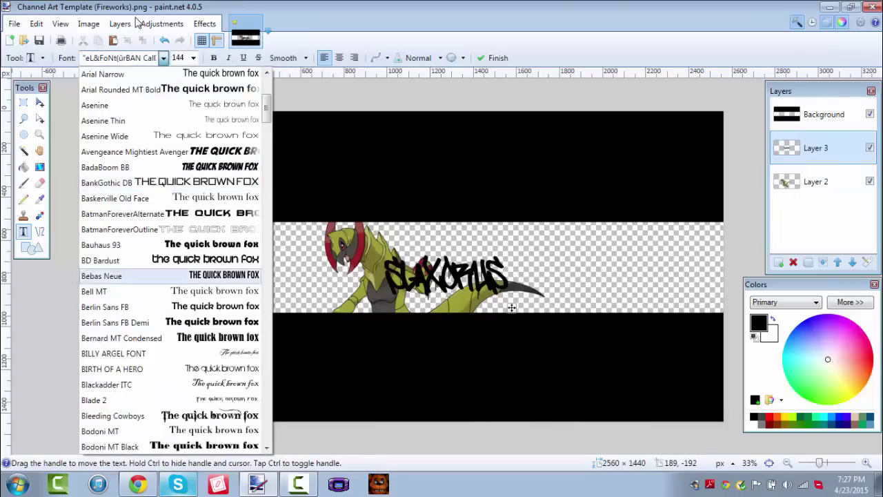
{"action": "left_click", "coordinate": [171, 260]}
{"action": "mouse_move", "coordinate": [590, 299]}
{"action": "left_mouse_down"}
{"action": "mouse_move", "coordinate": [581, 294]}
{"action": "mouse_move", "coordinate": [586, 304]}
{"action": "left_mouse_up"}
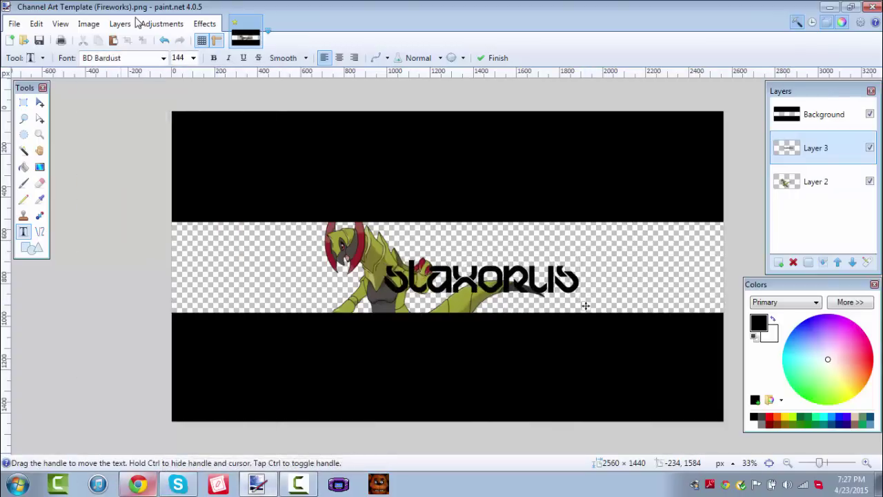
Step: Switch to Chrome and open dafont.com in a new tab
{"action": "key", "text": "alt+Tab"}
{"action": "key", "text": "ctrl+t"}
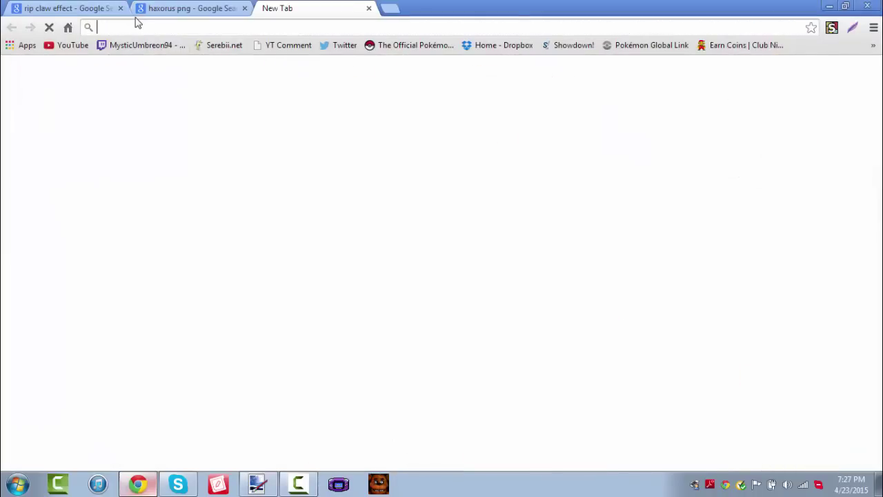
{"action": "type", "text": "dafont."}
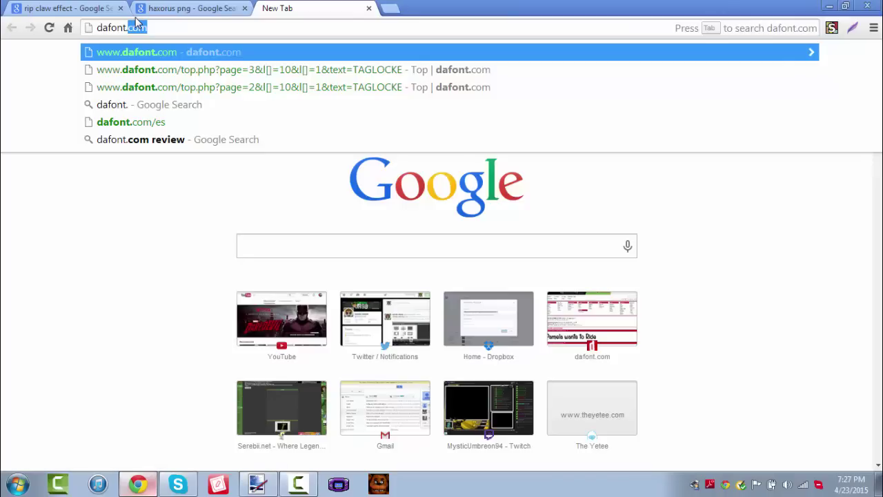
{"action": "type", "text": "com"}
{"action": "key", "text": "Return"}
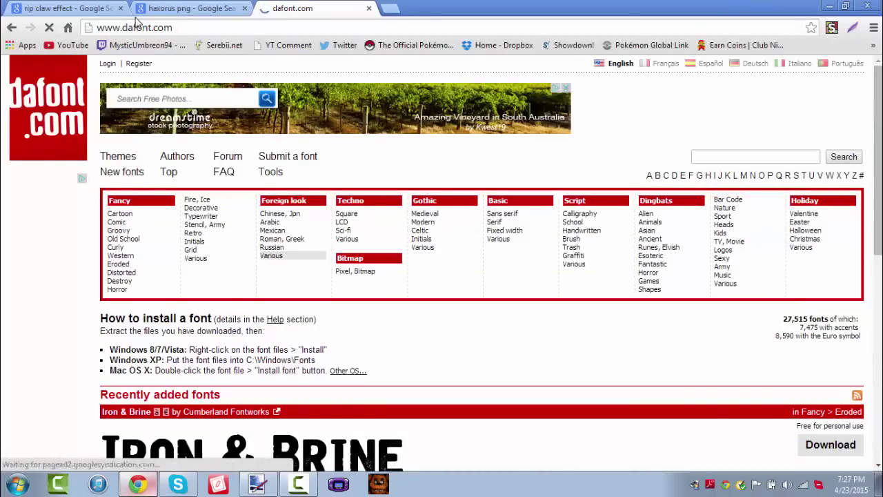
Step: Show the Basic Sans serif fonts, limited to Public domain / GPL / OFL and 100% Free
{"action": "left_click", "coordinate": [504, 214]}
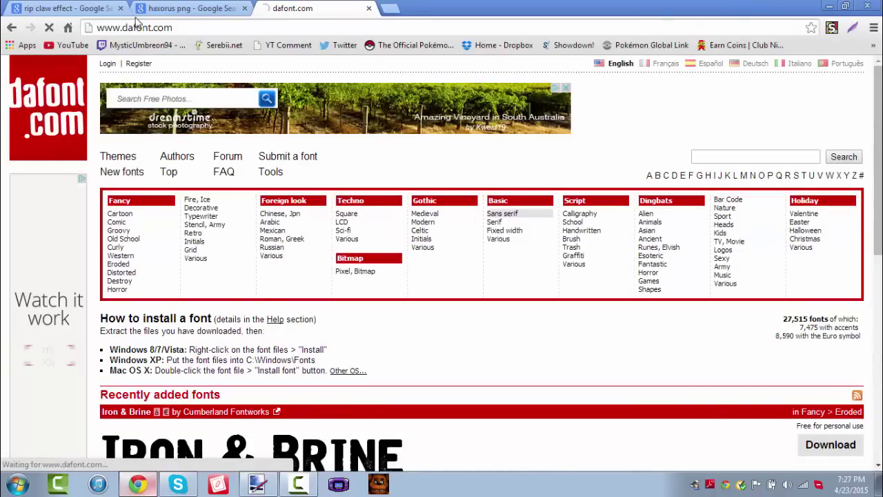
{"action": "scroll", "coordinate": [446, 229], "scroll_direction": "down", "scroll_amount": 2}
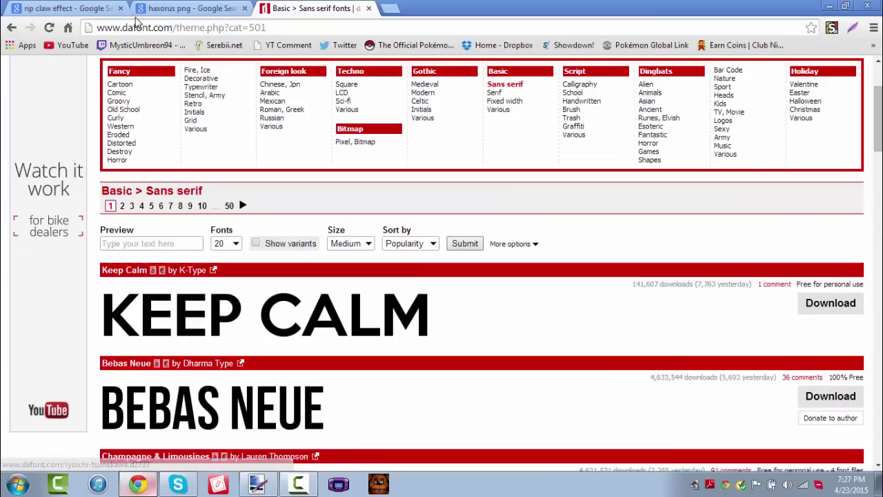
{"action": "left_click", "coordinate": [514, 245]}
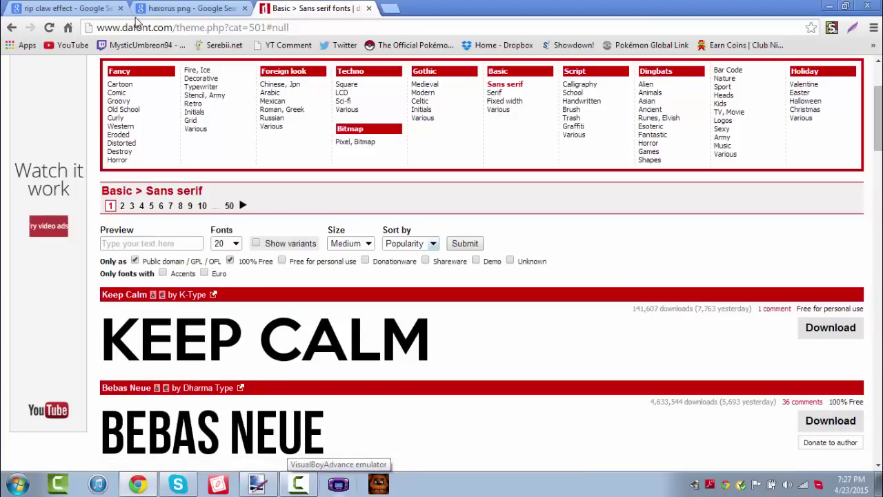
{"action": "left_click", "coordinate": [465, 243]}
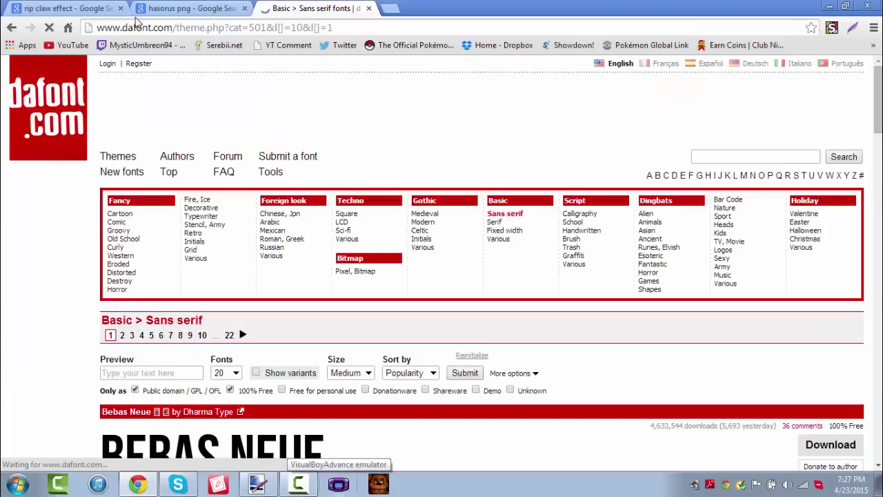
Step: Preview the listed sans serif fonts with the text SLAXORUS
{"action": "scroll", "coordinate": [465, 244], "scroll_direction": "down", "scroll_amount": 7}
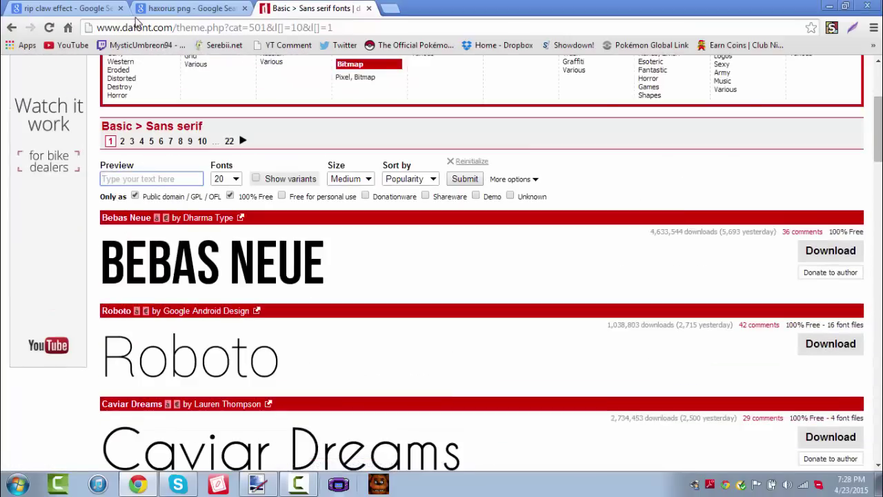
{"action": "type", "text": "SLA"}
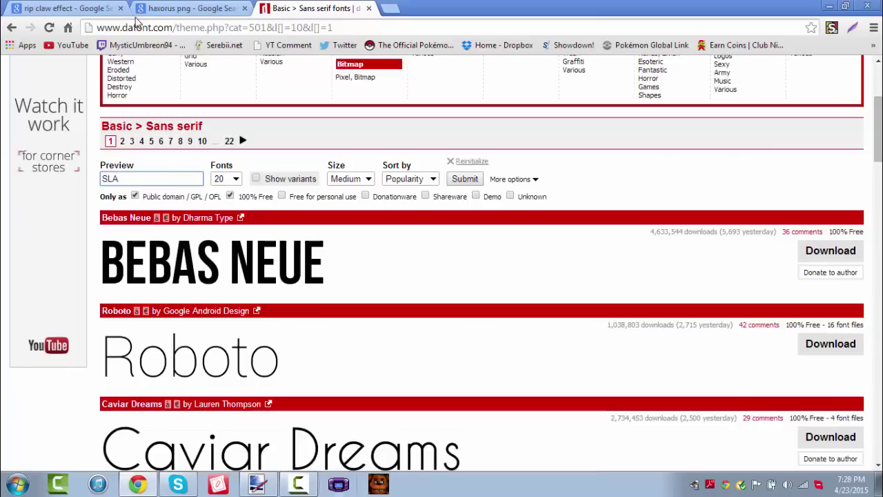
{"action": "type", "text": "XOR"}
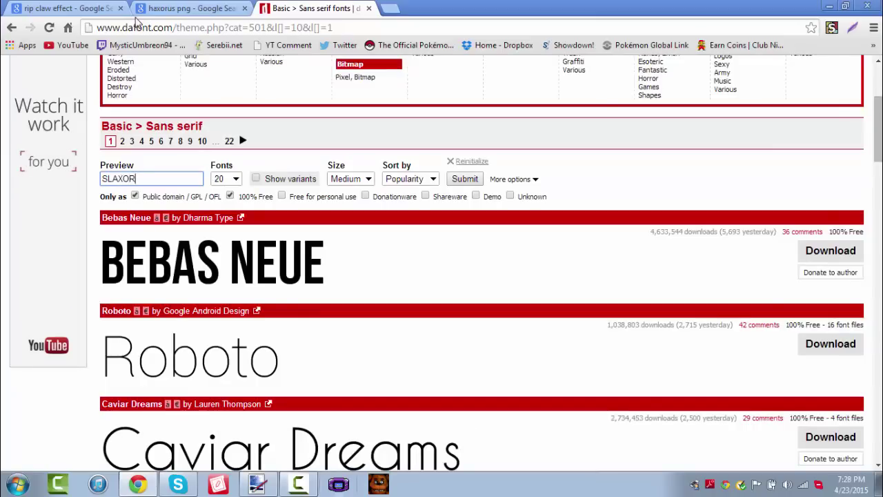
{"action": "type", "text": "US"}
{"action": "key", "text": "Return"}
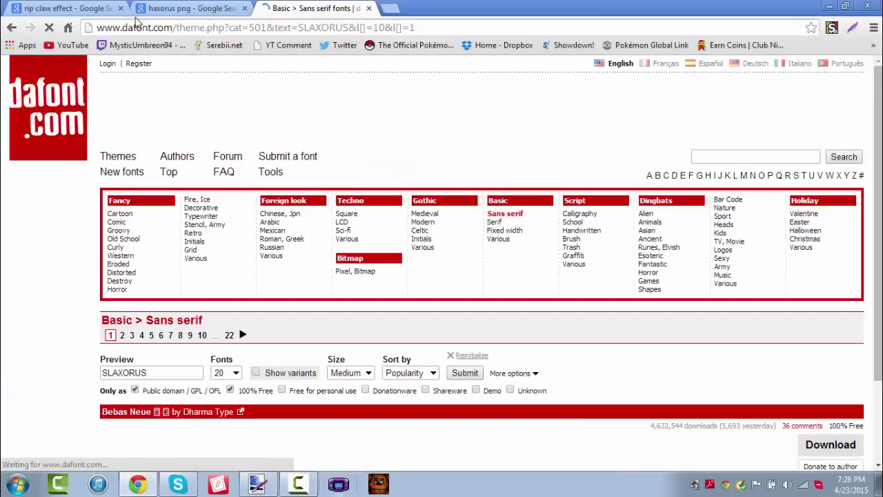
Step: Examine the SLAXORUS previews on the first page of free sans serif fonts for a suitable banner font
{"action": "scroll", "coordinate": [135, 22], "scroll_direction": "down", "scroll_amount": 11}
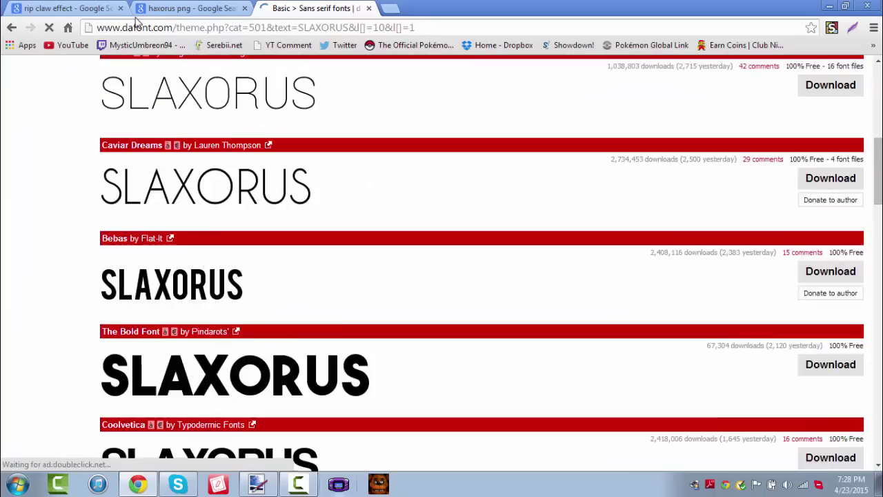
{"action": "key", "text": "Down"}
{"action": "key", "text": "Down"}
{"action": "key", "text": "Down"}
{"action": "key", "text": "Down"}
{"action": "key", "text": "Down"}
{"action": "key", "text": "Down"}
{"action": "key", "text": "Down"}
{"action": "key", "text": "Down"}
{"action": "key", "text": "Down"}
{"action": "key", "text": "Down"}
{"action": "key", "text": "Down"}
{"action": "key", "text": "Down"}
{"action": "key", "text": "Down"}
{"action": "key", "text": "Down"}
{"action": "key", "text": "Down"}
{"action": "key", "text": "Down"}
{"action": "key", "text": "Down"}
{"action": "key", "text": "Down"}
{"action": "key", "text": "Down"}
{"action": "key", "text": "Down"}
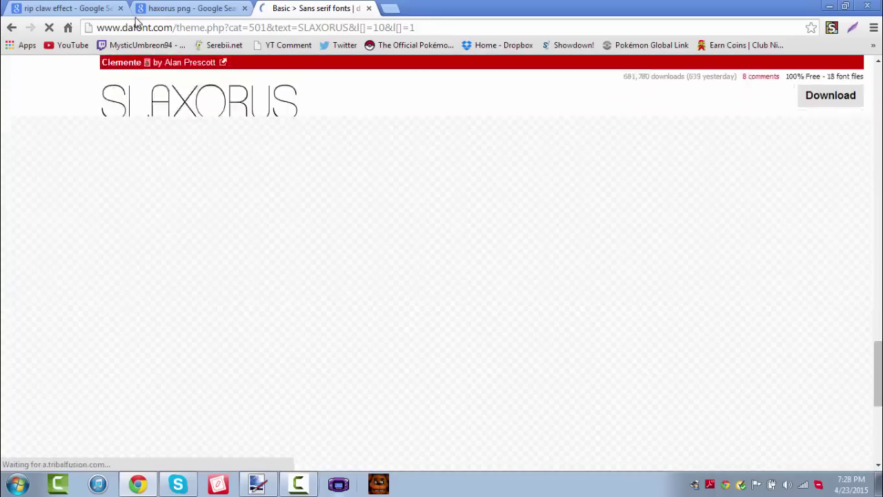
{"action": "scroll", "coordinate": [136, 23], "scroll_direction": "down", "scroll_amount": 2}
{"action": "scroll", "coordinate": [136, 23], "scroll_direction": "up", "scroll_amount": 12}
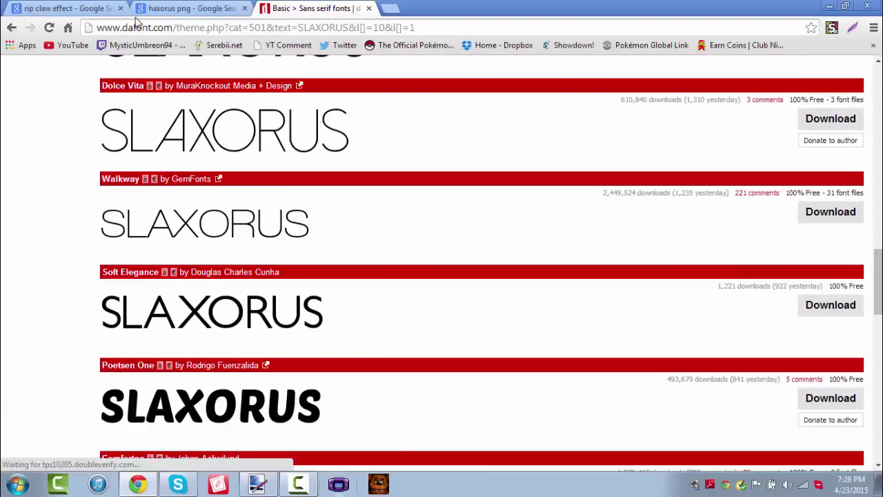
Step: Open the Perca font's page from the sans serif previews and download the font archive
{"action": "scroll", "coordinate": [136, 23], "scroll_direction": "down", "scroll_amount": 2}
{"action": "scroll", "coordinate": [136, 23], "scroll_direction": "down", "scroll_amount": 10}
{"action": "scroll", "coordinate": [136, 23], "scroll_direction": "up", "scroll_amount": 5}
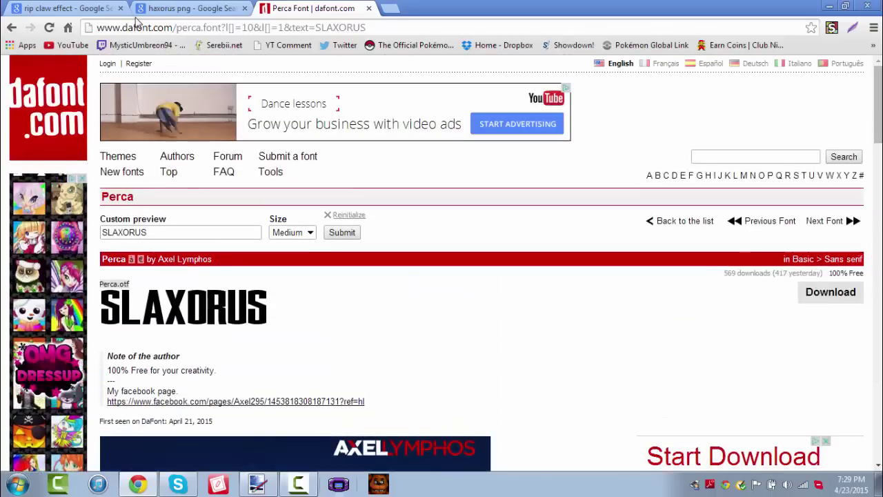
{"action": "key", "text": "Tab"}
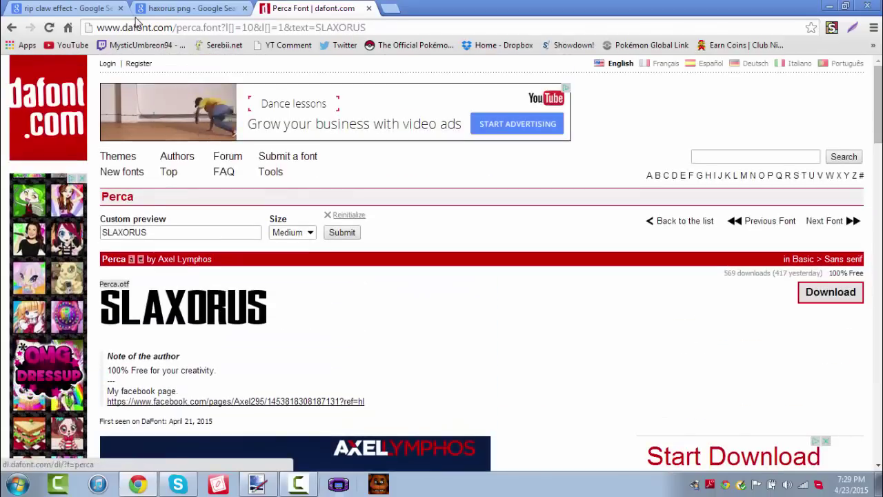
{"action": "key", "text": "Return"}
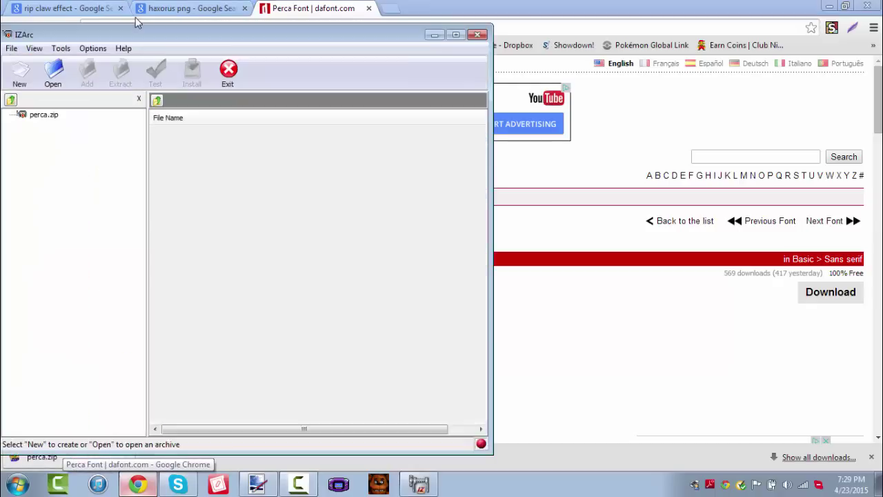
Step: Extract all files of perca.zip into the perca folder in Downloads and close the dafont page
{"action": "left_click", "coordinate": [121, 73]}
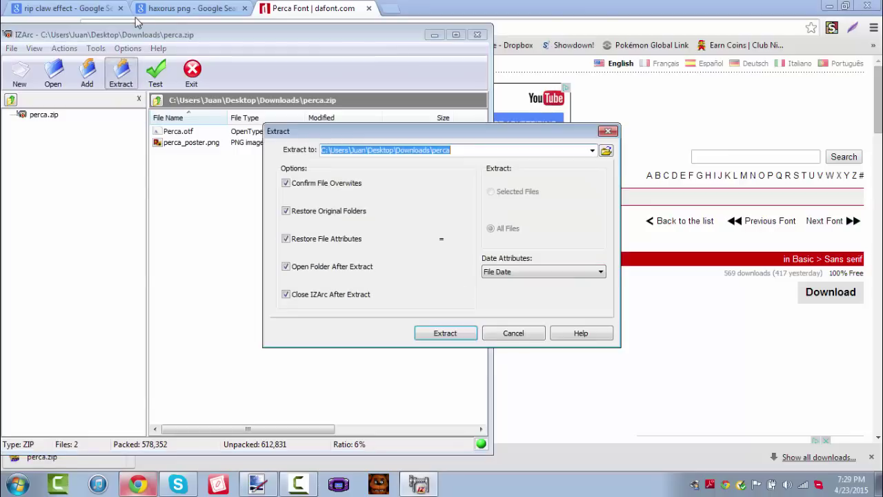
{"action": "left_click", "coordinate": [445, 333]}
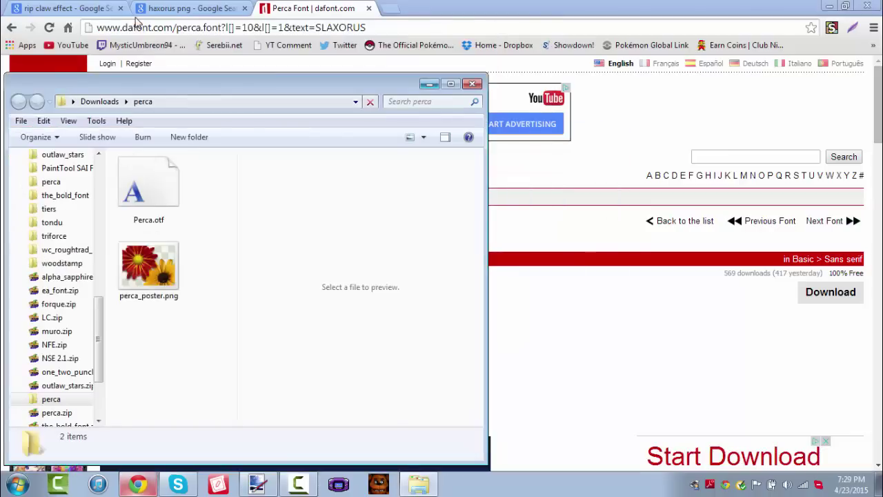
{"action": "left_click", "coordinate": [136, 22]}
{"action": "key", "text": "ctrl+w"}
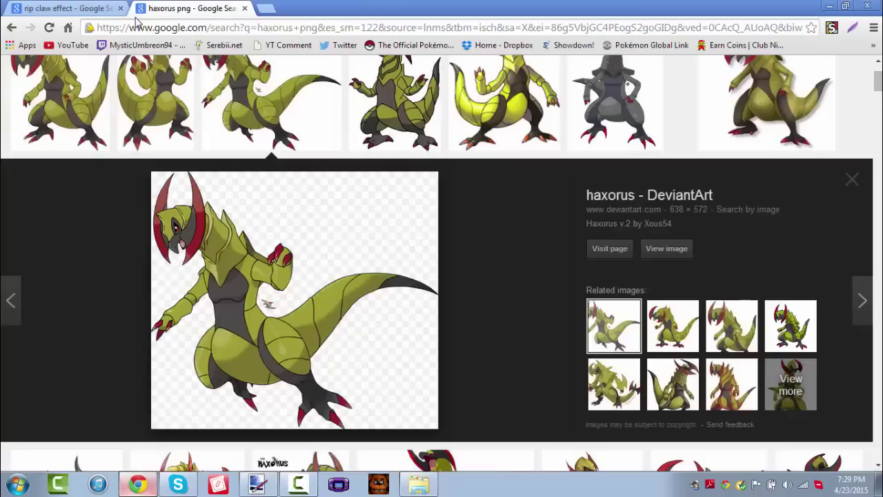
Step: Search Windows for fonts and open the Fonts folder of the Control Panel
{"action": "key", "text": "super"}
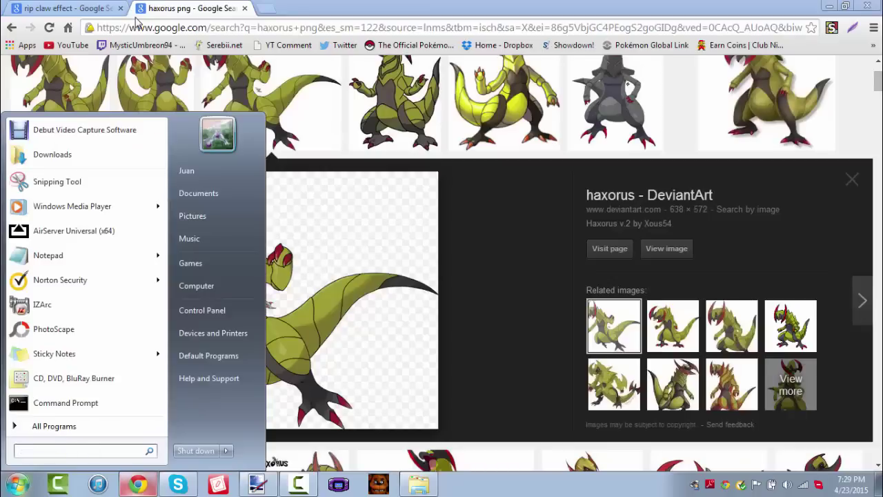
{"action": "type", "text": "fonts"}
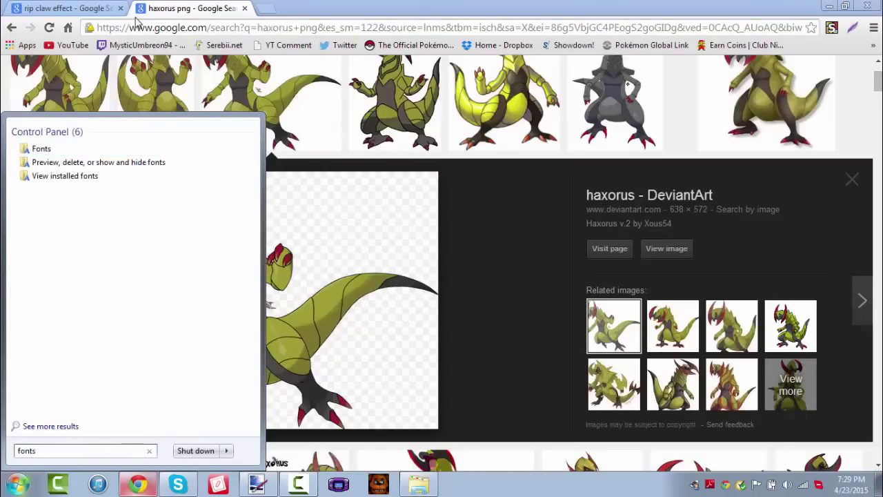
{"action": "key", "text": "Down"}
{"action": "key", "text": "Return"}
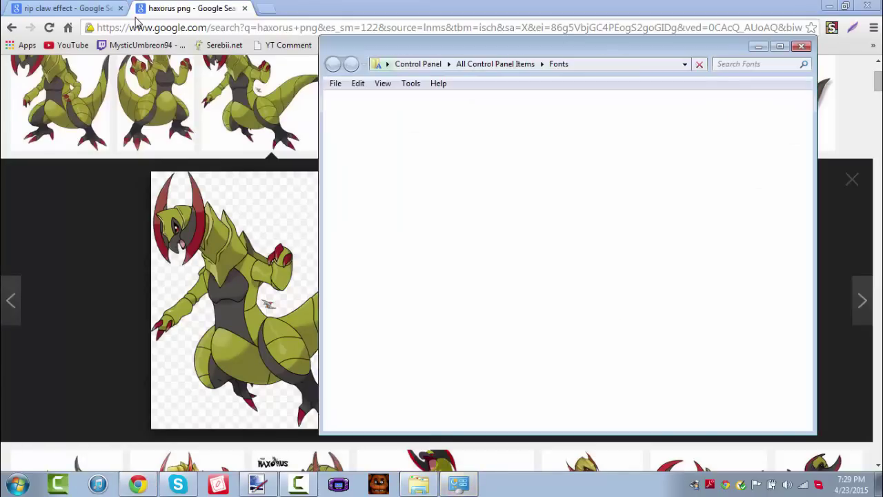
Step: Install Perca.otf by copying it from the perca folder into the Fonts folder, and close both folder windows
{"action": "key", "text": "alt+Tab"}
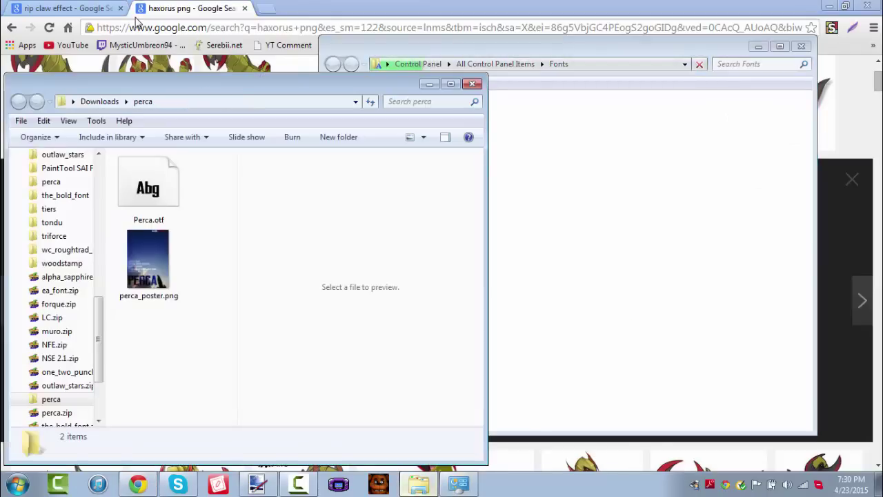
{"action": "left_click_drag", "start_coordinate": [283, 76], "coordinate": [161, 54]}
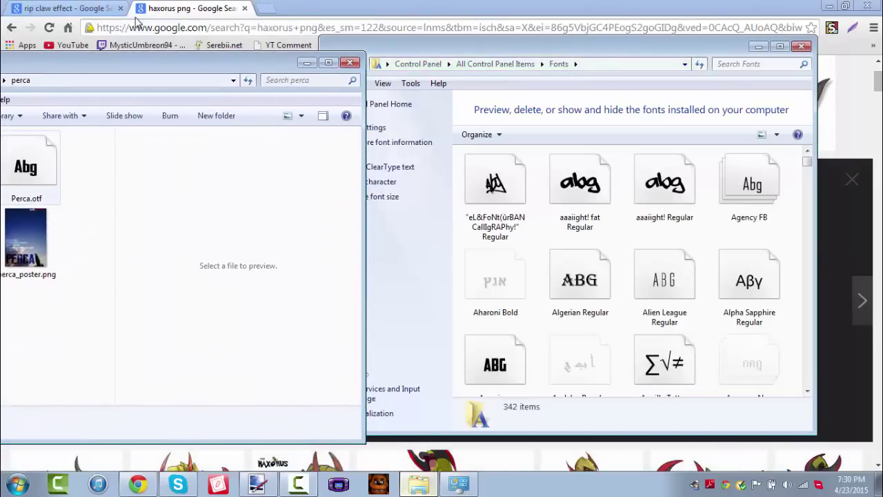
{"action": "left_click_drag", "start_coordinate": [26, 169], "coordinate": [495, 194]}
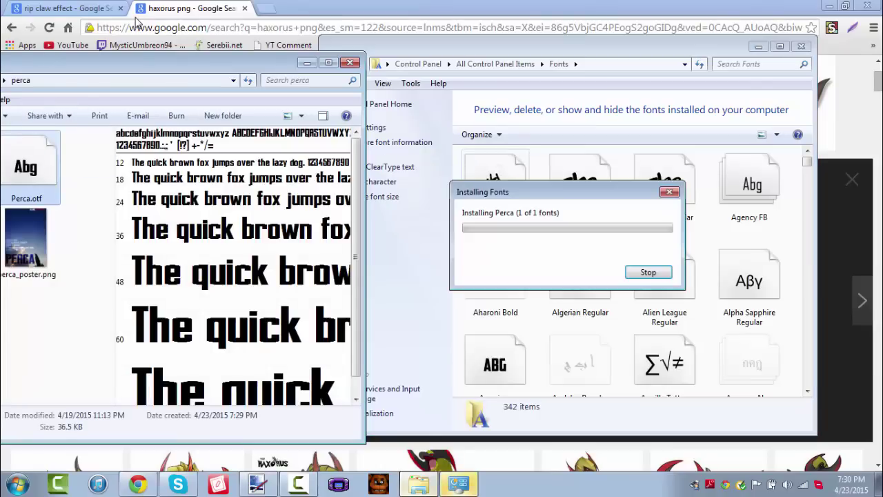
{"action": "left_click", "coordinate": [350, 63]}
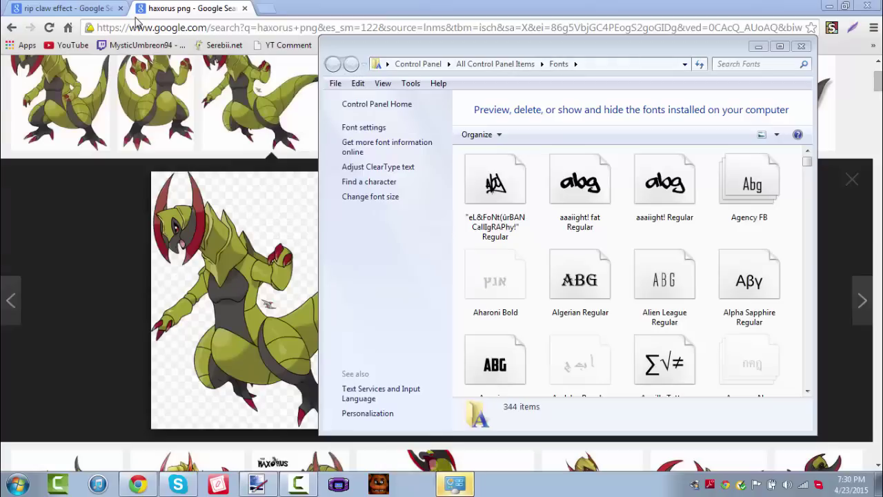
{"action": "key", "text": "alt+F4"}
Step: Switch to paint.net and delete the whole BD Bardust name text on Layer 3
{"action": "key", "text": "alt+Tab"}
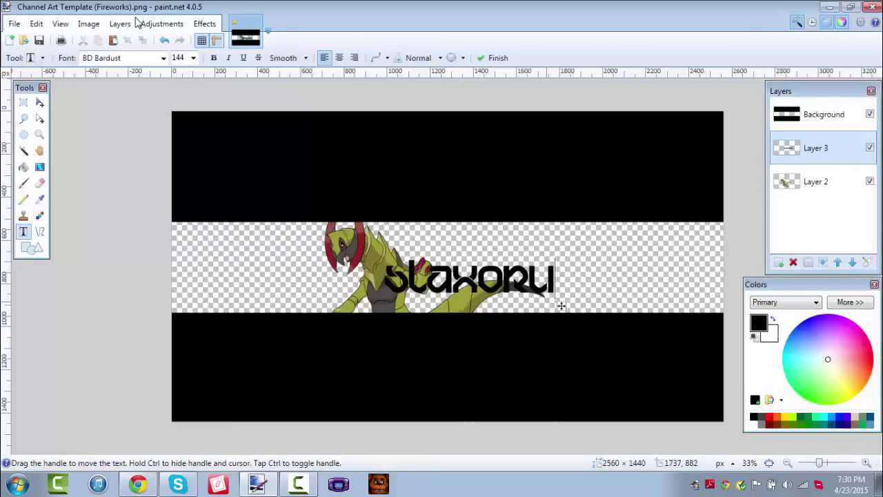
{"action": "key", "text": "BackSpace"}
{"action": "key", "text": "BackSpace"}
{"action": "key", "text": "BackSpace"}
{"action": "key", "text": "BackSpace"}
{"action": "key", "text": "BackSpace"}
{"action": "key", "text": "BackSpace"}
{"action": "key", "text": "BackSpace"}
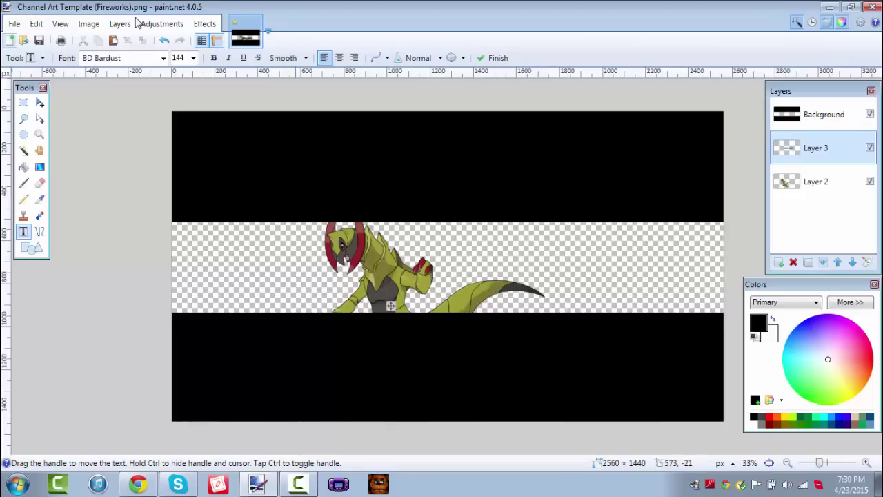
Step: Save the banner as Channel Art Template (Fireworks).pdn in the pokemon layouts folder, replacing the existing file, and close paint.net
{"action": "key", "text": "alt+f"}
{"action": "key", "text": "Down"}
{"action": "key", "text": "Down"}
{"action": "key", "text": "Down"}
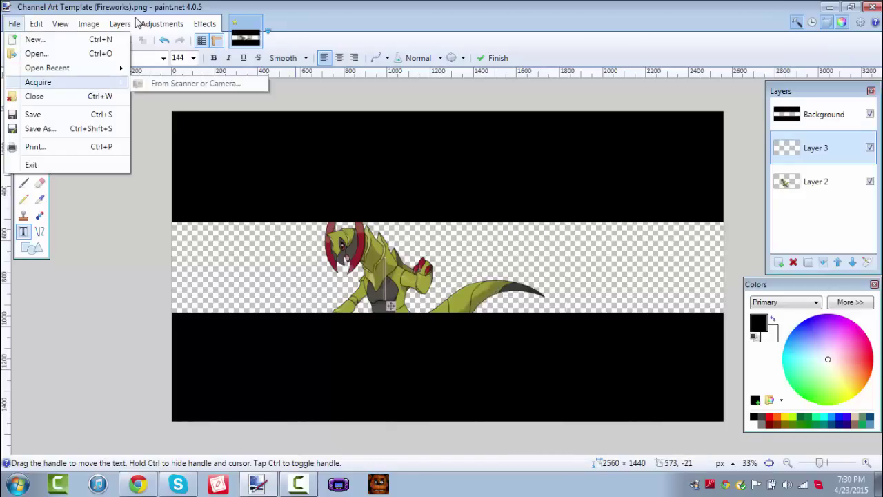
{"action": "key", "text": "Down"}
{"action": "key", "text": "Down"}
{"action": "key", "text": "Down"}
{"action": "key", "text": "Return"}
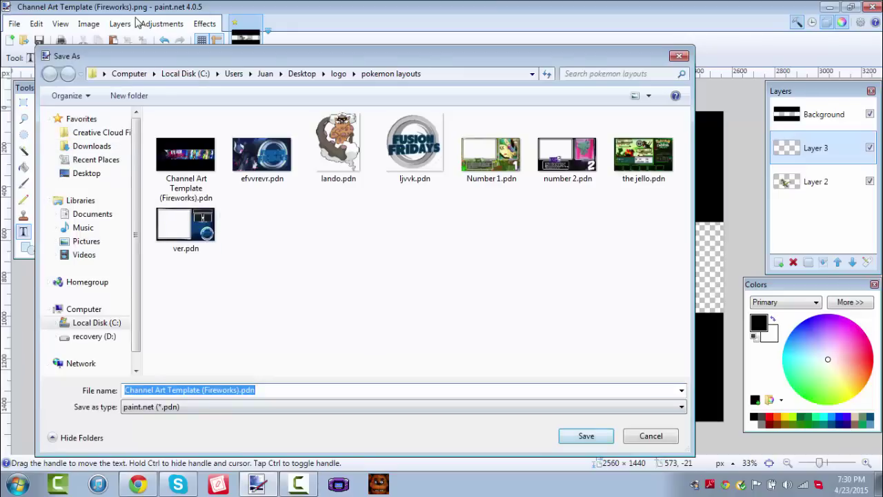
{"action": "key", "text": "Return"}
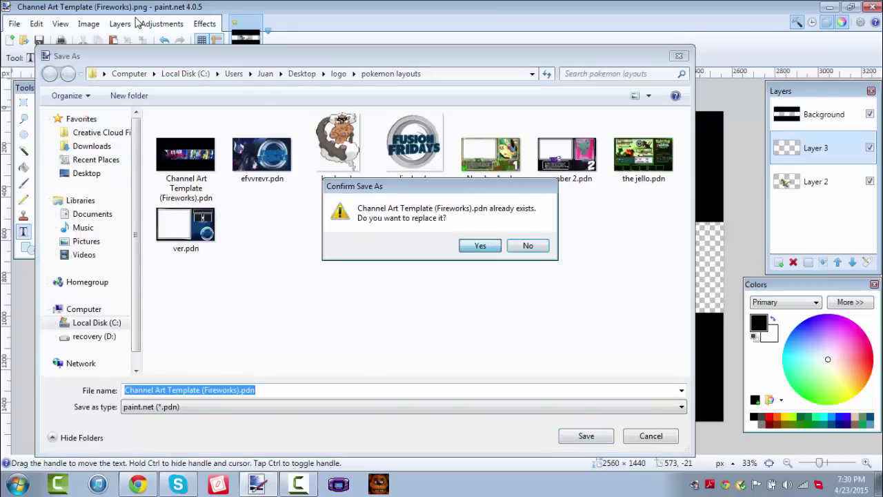
{"action": "key", "text": "Return"}
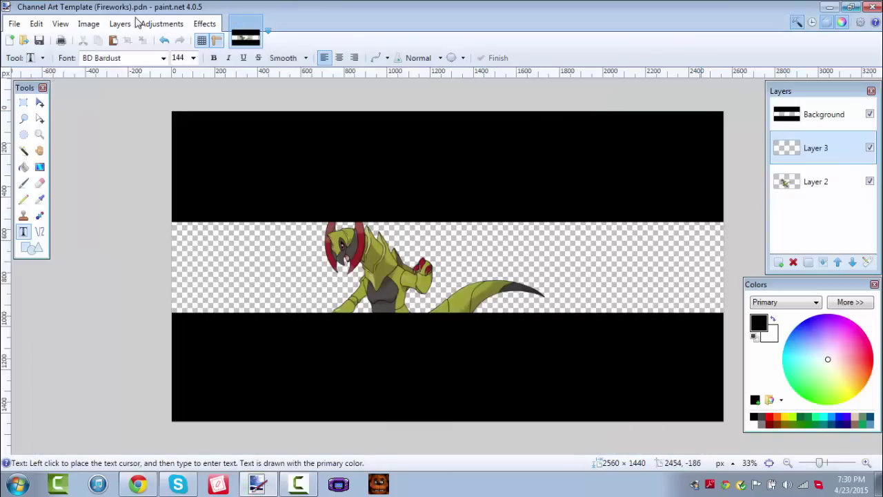
{"action": "left_click", "coordinate": [874, 7]}
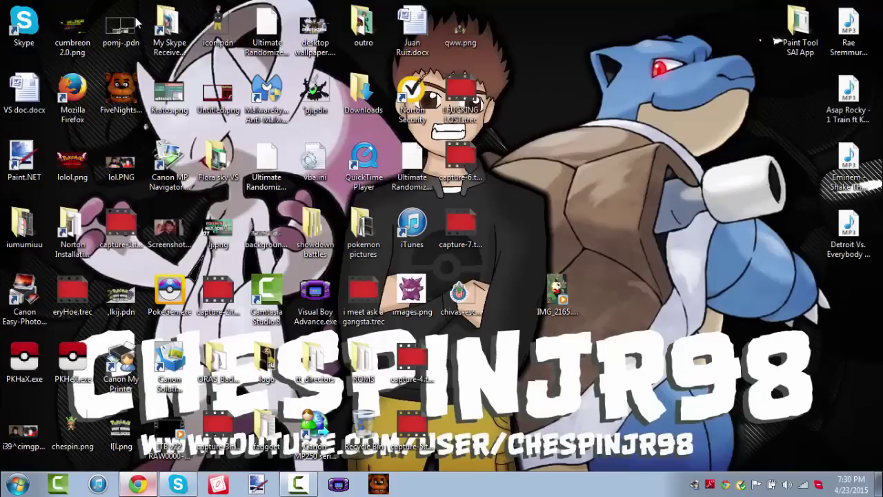
{"action": "key", "text": "alt+Tab"}
{"action": "scroll", "coordinate": [436, 263], "scroll_direction": "up", "scroll_amount": 2}
{"action": "scroll", "coordinate": [436, 262], "scroll_direction": "down", "scroll_amount": 5}
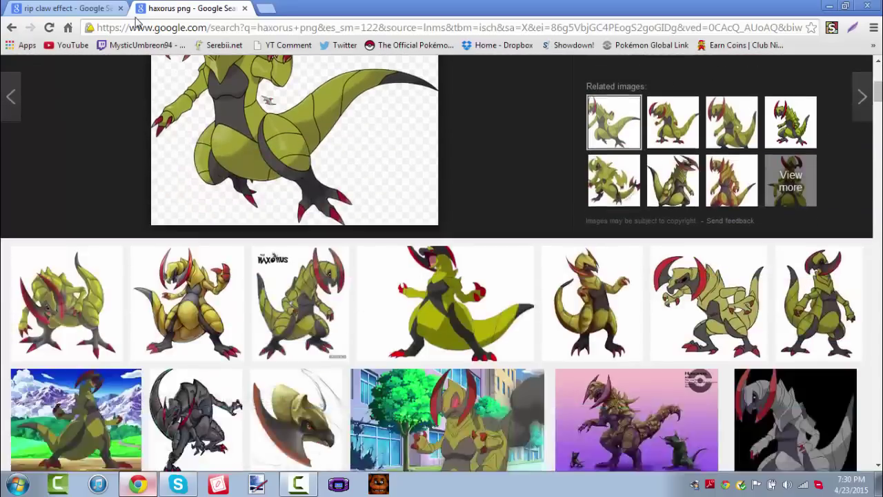
{"action": "scroll", "coordinate": [436, 263], "scroll_direction": "up", "scroll_amount": 5}
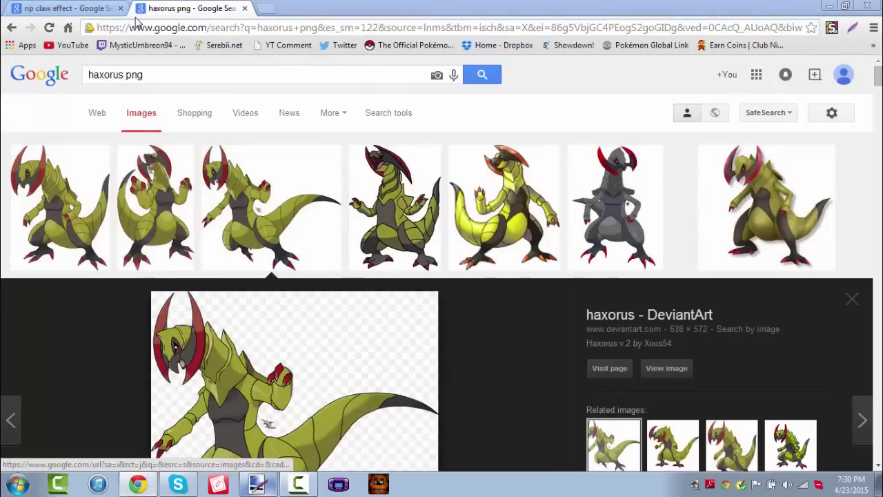
Step: Switch to the restarted paint.net and reopen the recent file Channel Art Template (Fireworks).pdn
{"action": "key", "text": "alt+Tab"}
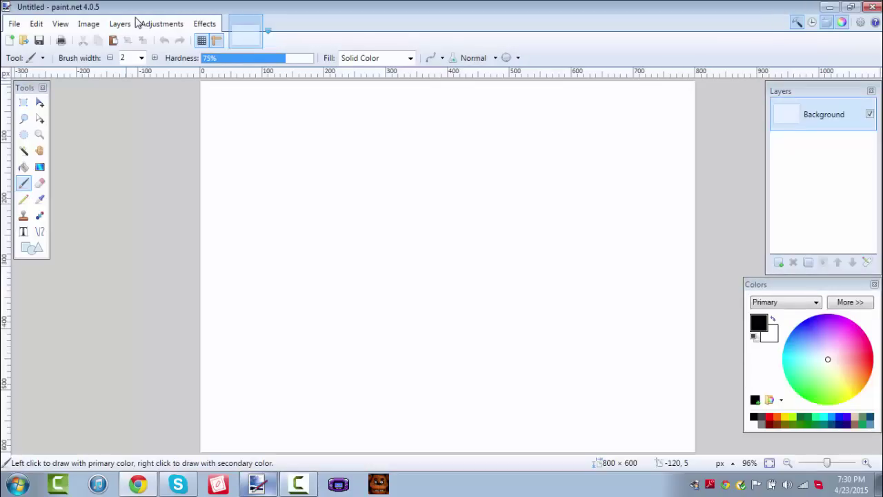
{"action": "left_click", "coordinate": [14, 24]}
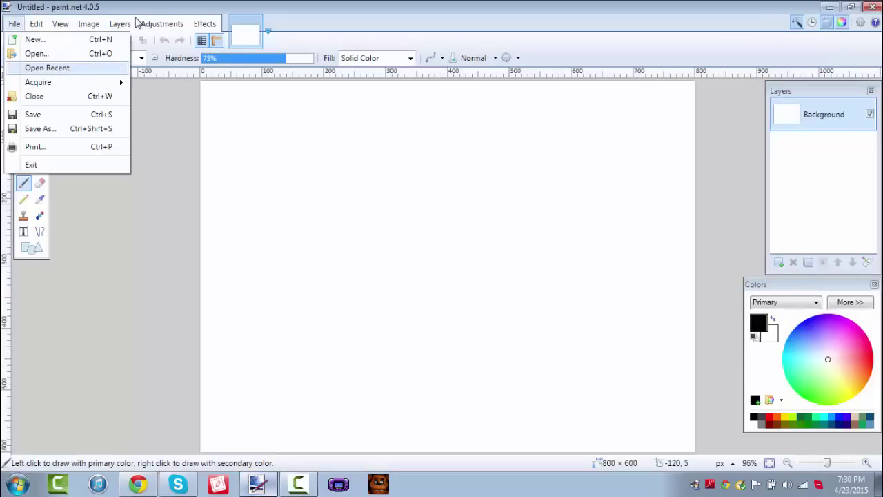
{"action": "mouse_move", "coordinate": [47, 67]}
{"action": "key", "text": "Down"}
{"action": "key", "text": "Return"}
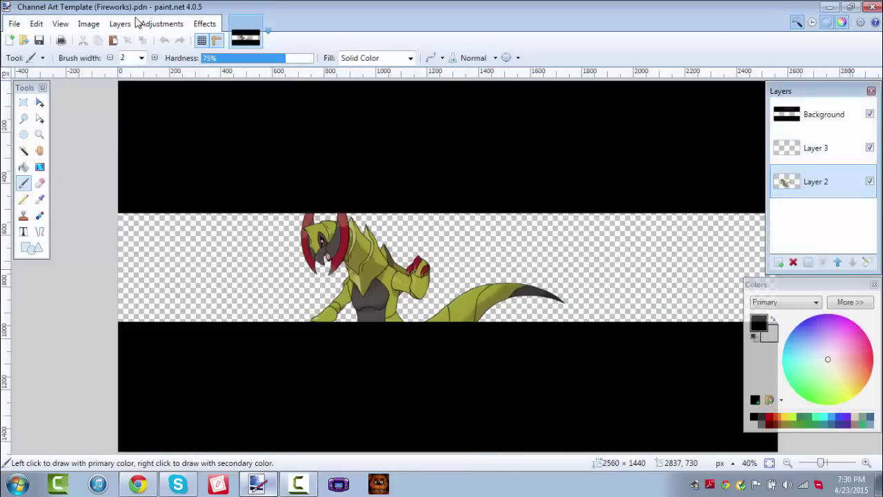
Step: Add the text SLAXORUS on Layer 3 in the Perca font at size 96
{"action": "left_click", "coordinate": [839, 148]}
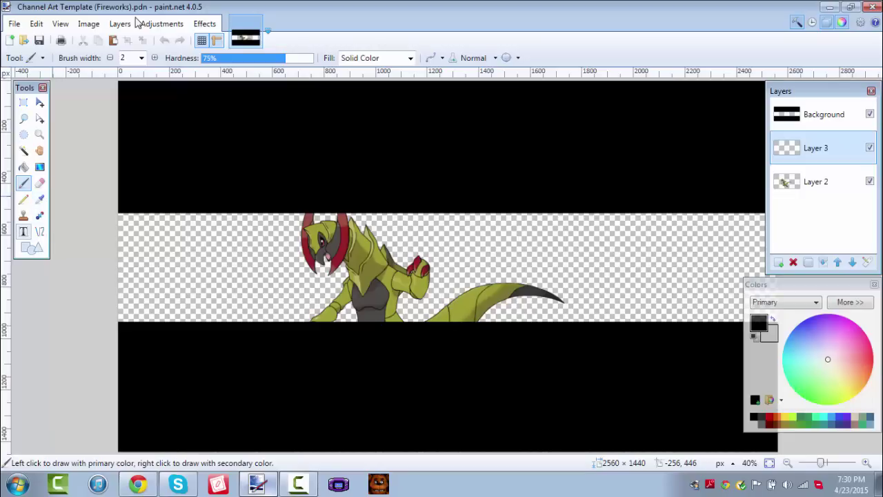
{"action": "key", "text": "t"}
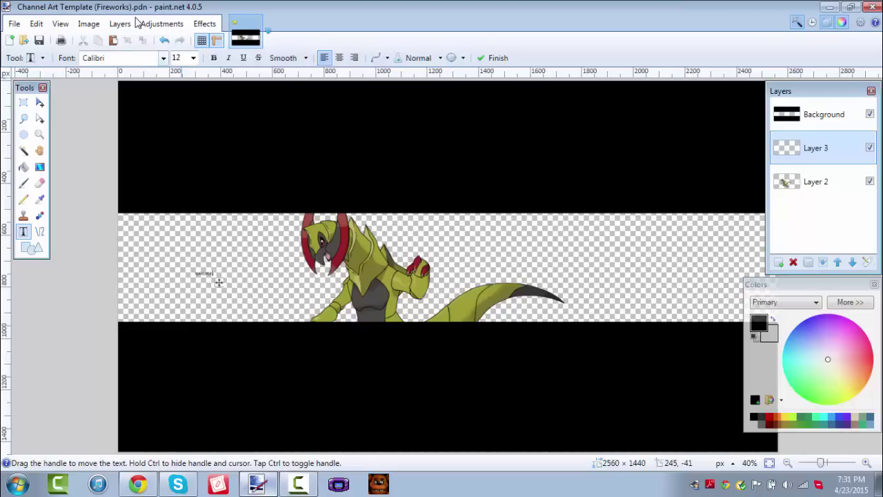
{"action": "left_click", "coordinate": [193, 58]}
{"action": "left_click", "coordinate": [182, 221]}
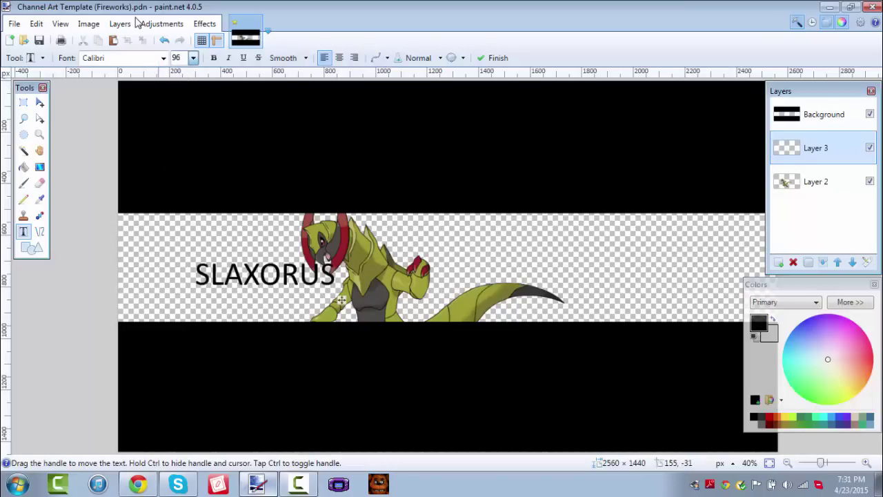
{"action": "left_click", "coordinate": [163, 58]}
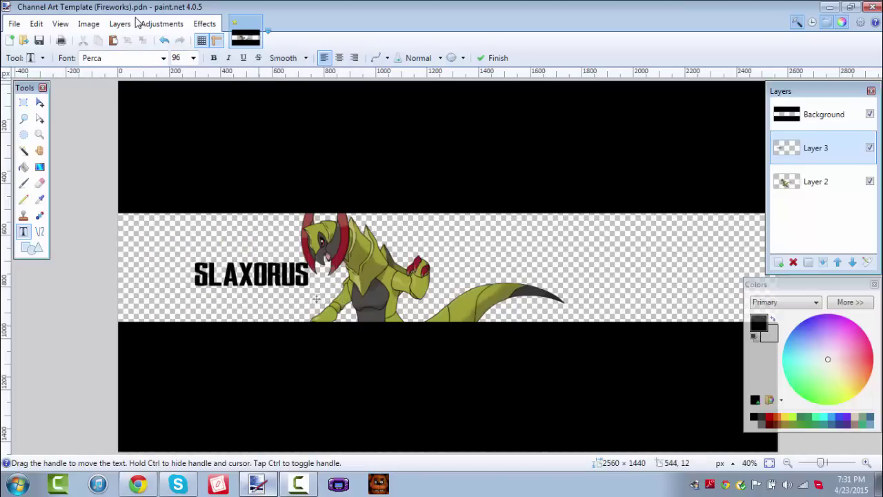
Step: Set the SLAXORUS text to size 192 and move it right, over the Haxorus's body and tail
{"action": "left_click", "coordinate": [194, 58]}
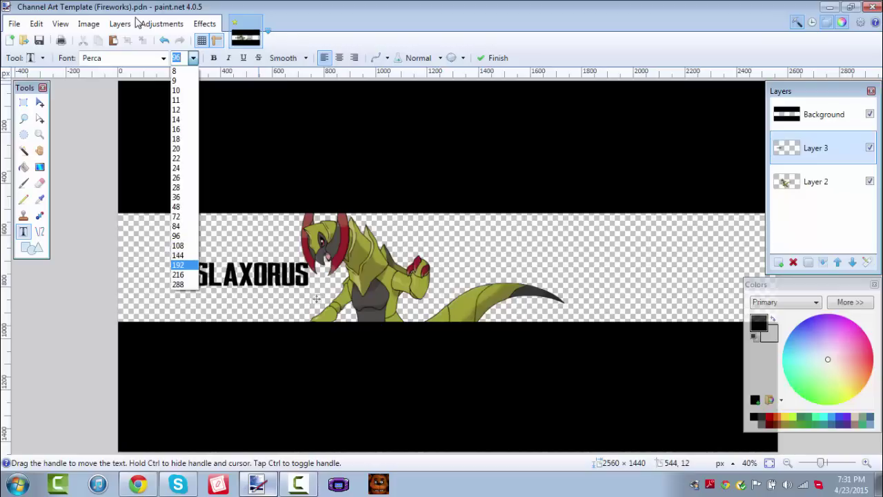
{"action": "left_click", "coordinate": [182, 265]}
{"action": "left_click_drag", "start_coordinate": [431, 318], "coordinate": [612, 311]}
Step: Enlarge the SLAXORUS text to font size 240, trying 216 first, and check it against the whole banner
{"action": "left_click", "coordinate": [193, 58]}
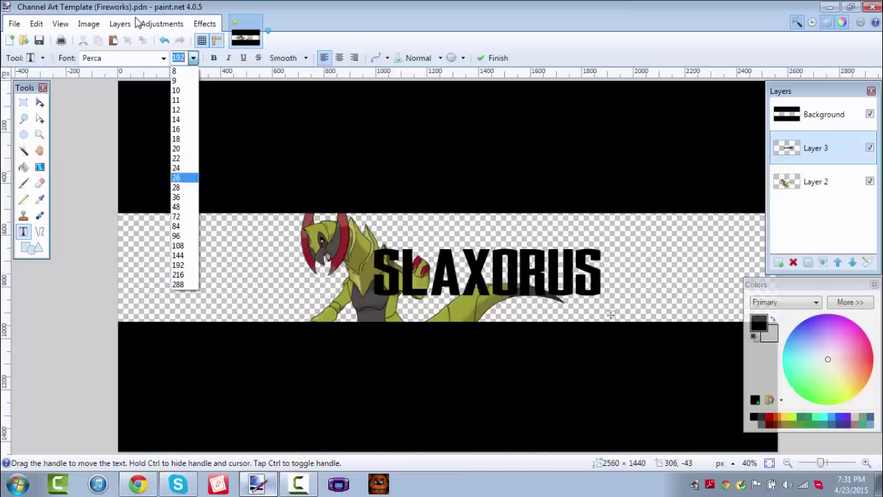
{"action": "left_click", "coordinate": [176, 275]}
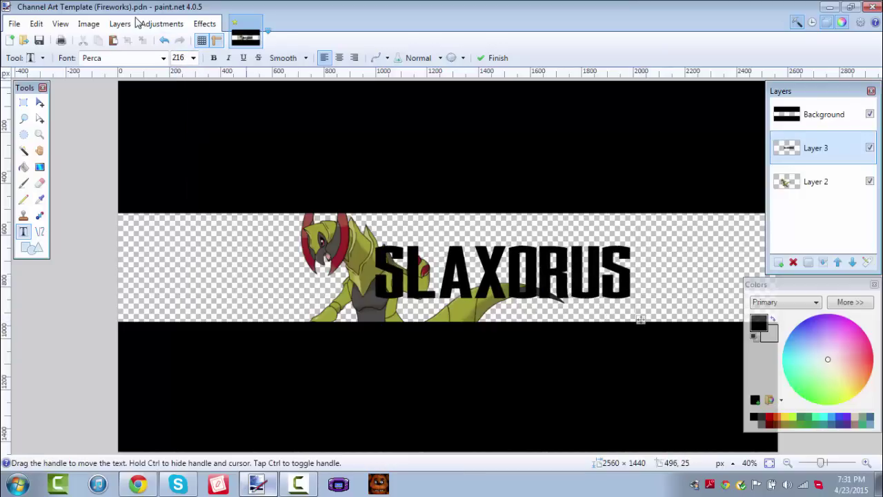
{"action": "key", "text": "alt+Down"}
{"action": "key", "text": "alt+Down"}
{"action": "key", "text": "alt+Down"}
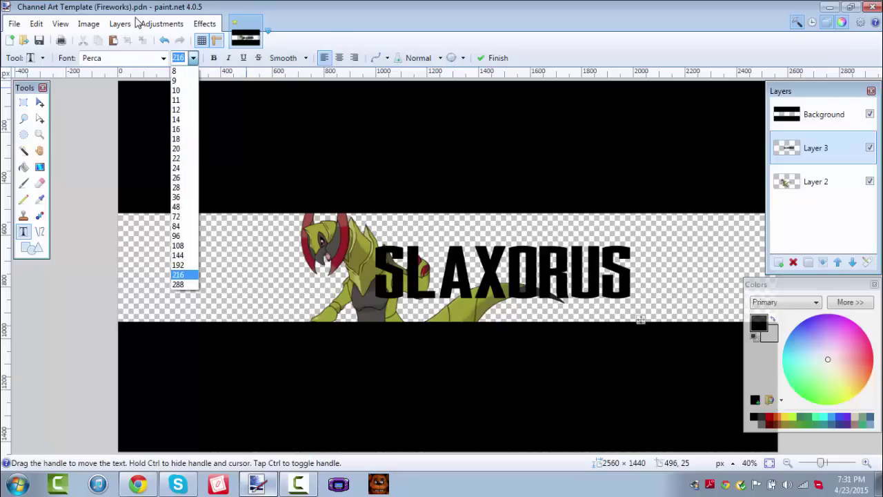
{"action": "type", "text": "240"}
{"action": "key", "text": "Return"}
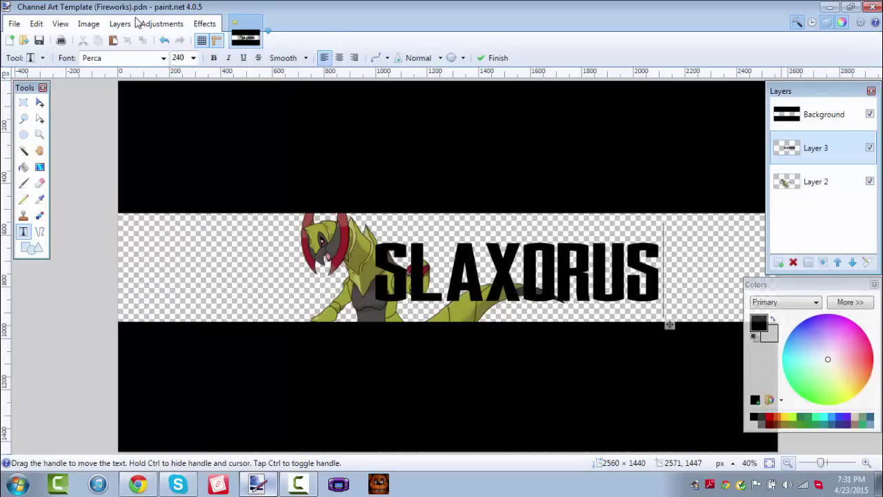
{"action": "key", "text": "ctrl+minus"}
{"action": "key", "text": "ctrl+minus"}
{"action": "key", "text": "ctrl+plus"}
{"action": "key", "text": "ctrl+plus"}
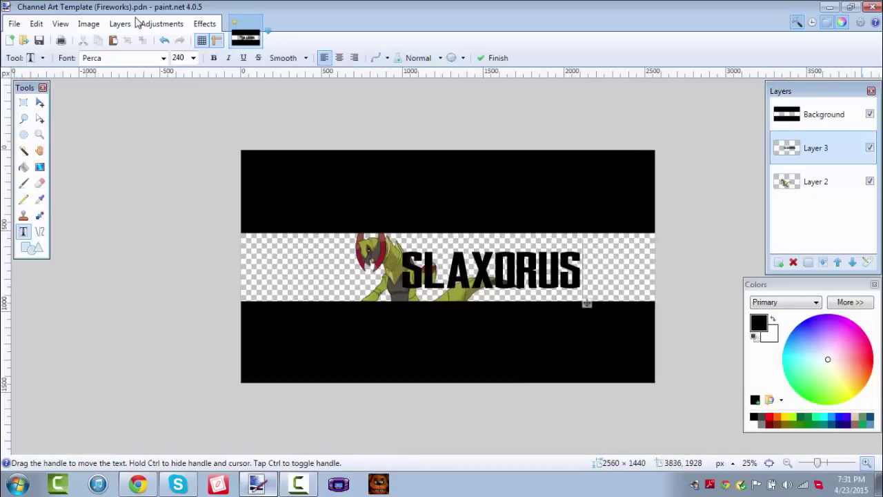
Step: Set the SLAXORUS text to font size 216 and change its color to white
{"action": "key", "text": "alt+Down"}
{"action": "key", "text": "Down"}
{"action": "key", "text": "Down"}
{"action": "key", "text": "Down"}
{"action": "key", "text": "Down"}
{"action": "key", "text": "Down"}
{"action": "key", "text": "Down"}
{"action": "key", "text": "Down"}
{"action": "key", "text": "Down"}
{"action": "key", "text": "Down"}
{"action": "key", "text": "Down"}
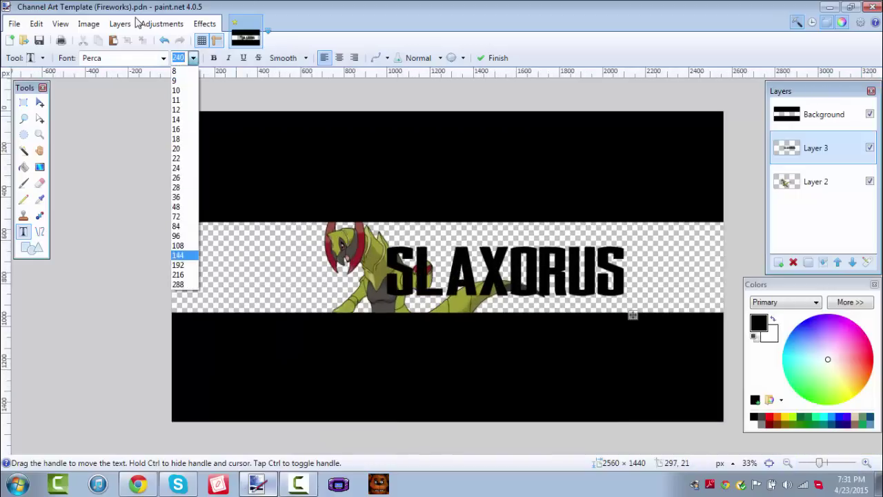
{"action": "key", "text": "Return"}
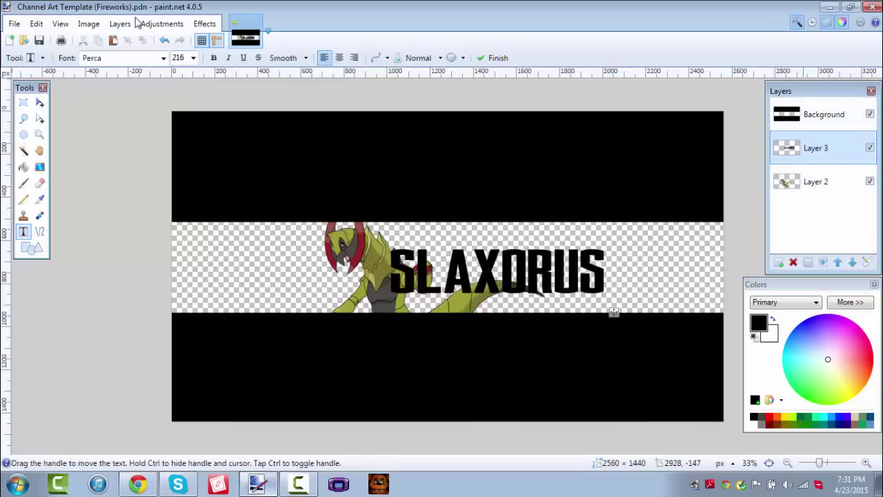
{"action": "left_click_drag", "start_coordinate": [804, 90], "coordinate": [803, 59]}
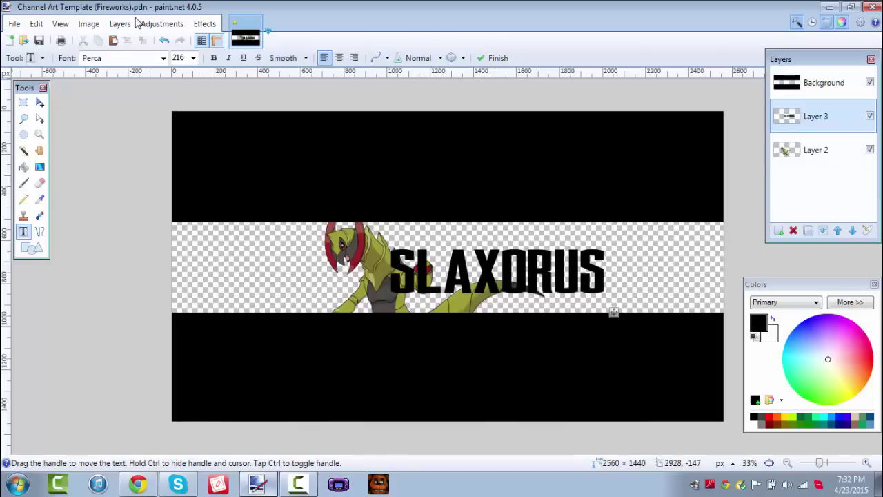
{"action": "left_click", "coordinate": [754, 425]}
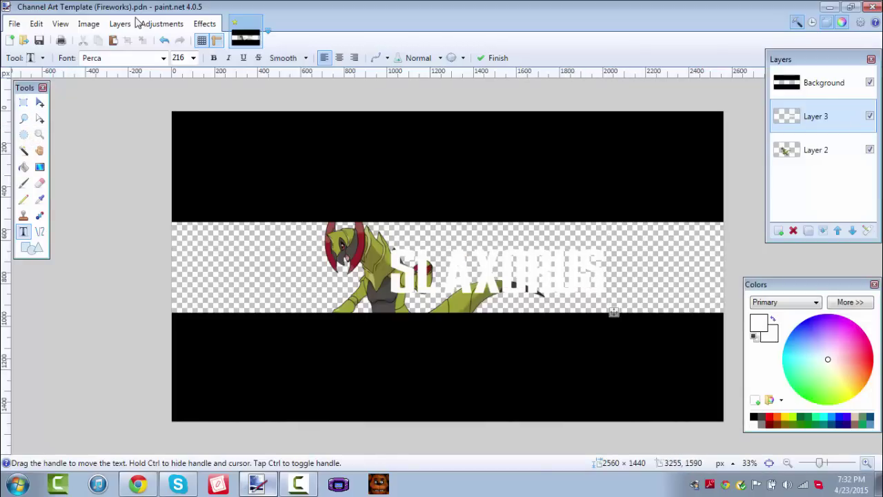
Step: Sample colors from the Haxorus's tail on Layer 2, the lighter green as primary and the darker olive 7B772D as secondary
{"action": "key", "text": "ctrl+plus"}
{"action": "key", "text": "ctrl+plus"}
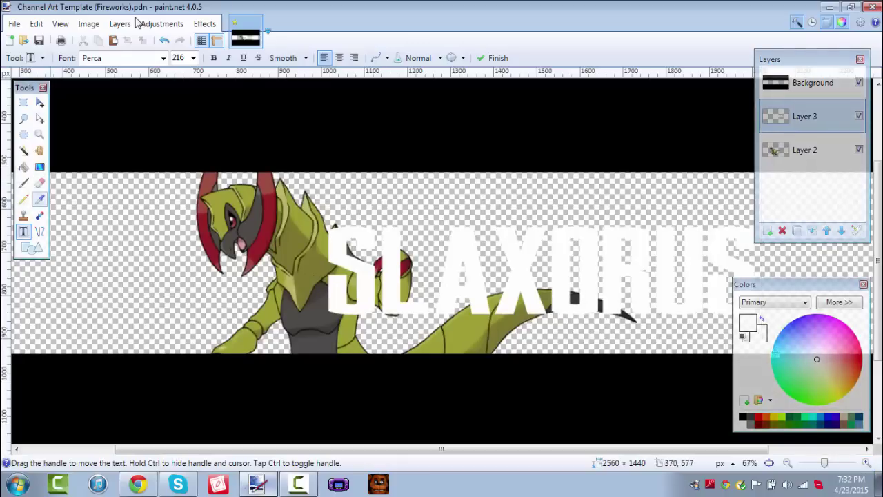
{"action": "key", "text": "k"}
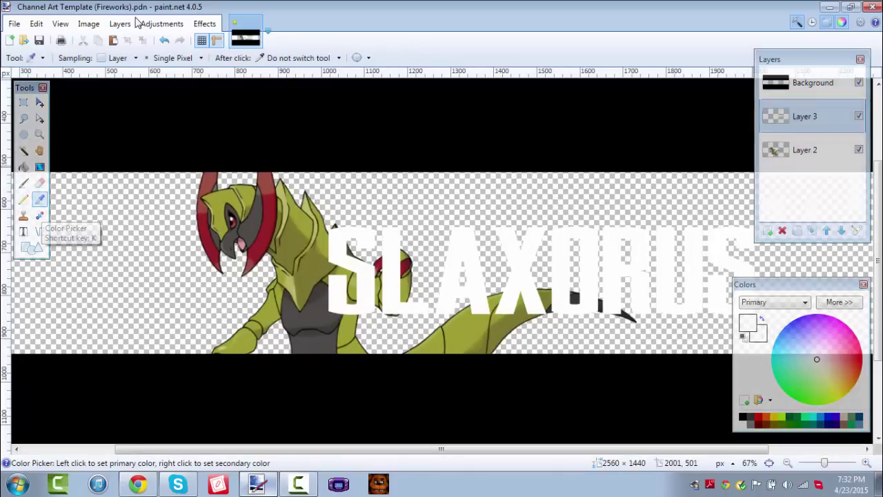
{"action": "key", "text": "alt+Page_Down"}
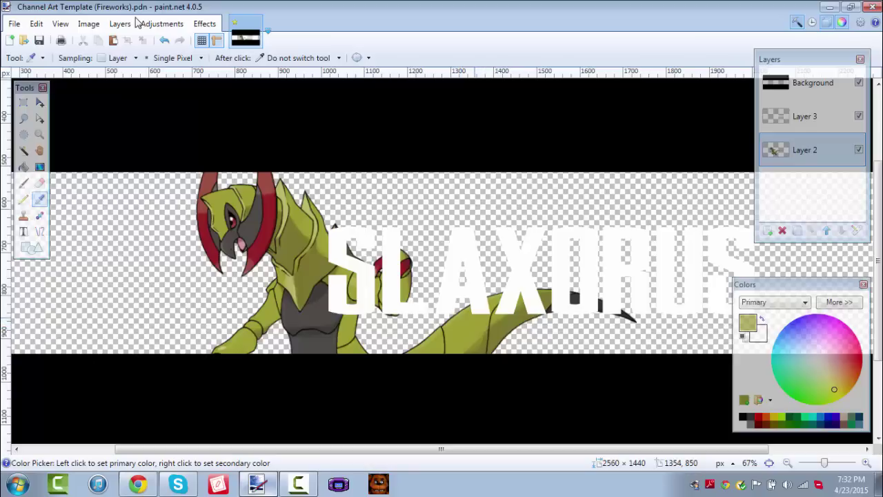
{"action": "right_click", "coordinate": [511, 329]}
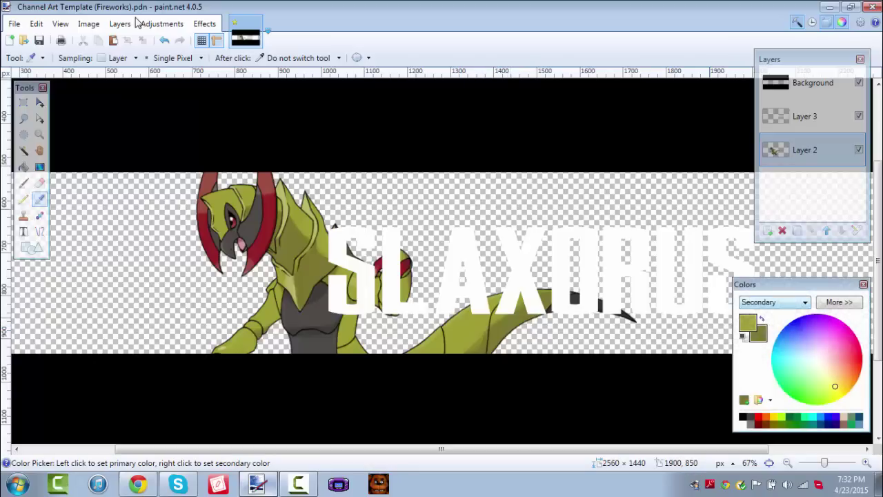
Step: Brighten the primary green to BCBC3A (value 74) and raise the brightness of the secondary olive slightly
{"action": "left_click_drag", "start_coordinate": [786, 284], "coordinate": [651, 172]}
{"action": "left_click", "coordinate": [704, 191]}
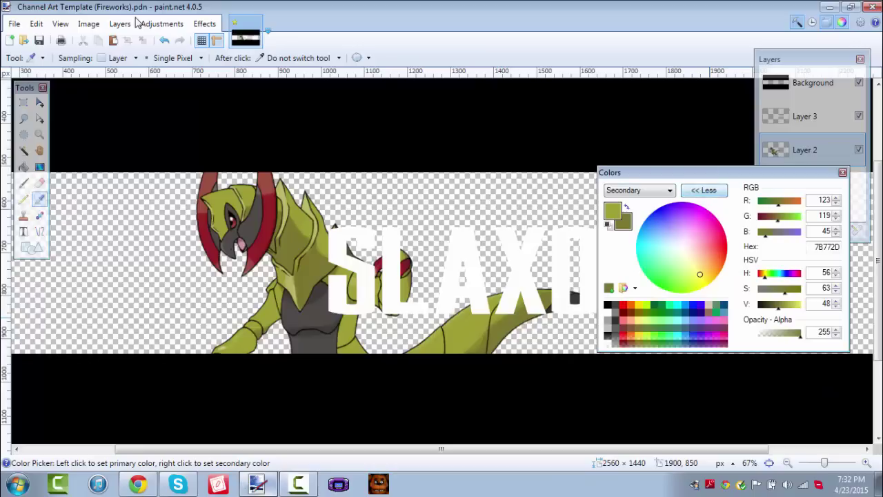
{"action": "left_click", "coordinate": [613, 211]}
{"action": "left_click_drag", "start_coordinate": [784, 305], "coordinate": [791, 305]}
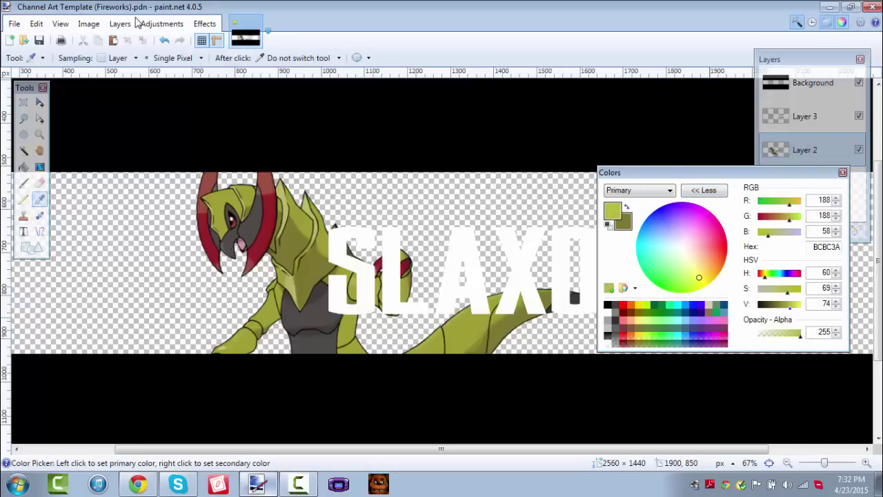
{"action": "left_click", "coordinate": [626, 223]}
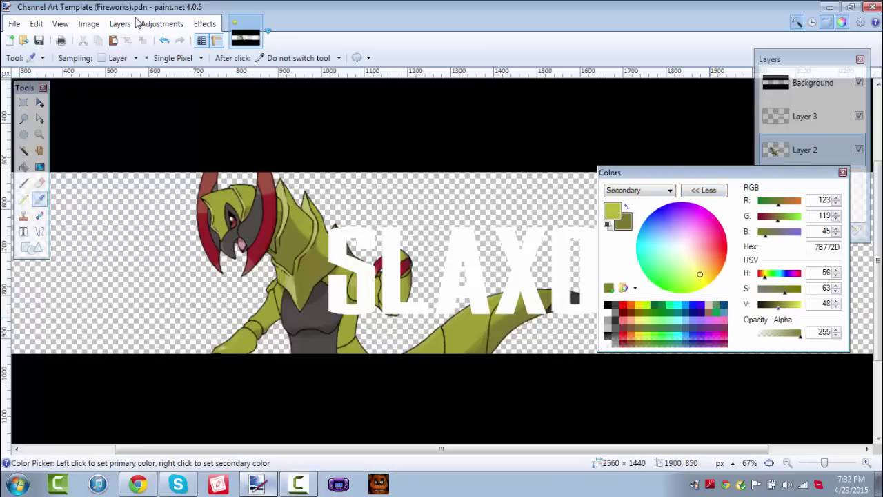
{"action": "key", "text": "Up"}
{"action": "key", "text": "Up"}
{"action": "key", "text": "Up"}
{"action": "key", "text": "Up"}
{"action": "key", "text": "Up"}
{"action": "key", "text": "Up"}
{"action": "key", "text": "Up"}
{"action": "key", "text": "Up"}
{"action": "key", "text": "Up"}
{"action": "key", "text": "Up"}
{"action": "left_click", "coordinate": [704, 190]}
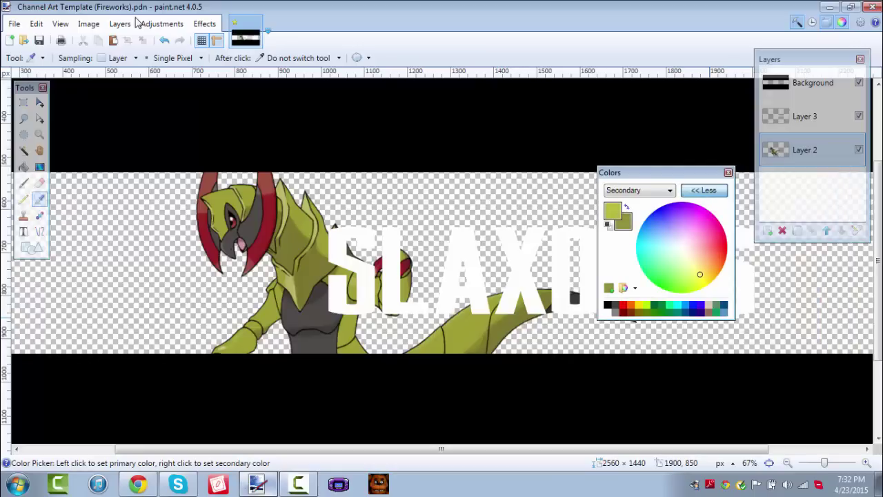
Step: Recolor the text on Layer 3 with the Grayscale on Colored Paper adjustment, using RGB 188, 188, 58
{"action": "left_click", "coordinate": [804, 116]}
{"action": "left_click_drag", "start_coordinate": [711, 173], "coordinate": [826, 205]}
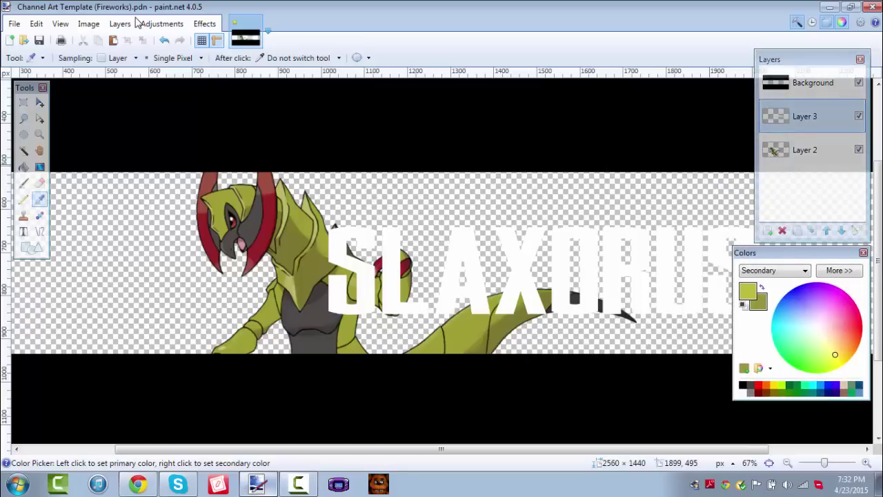
{"action": "key", "text": "F4"}
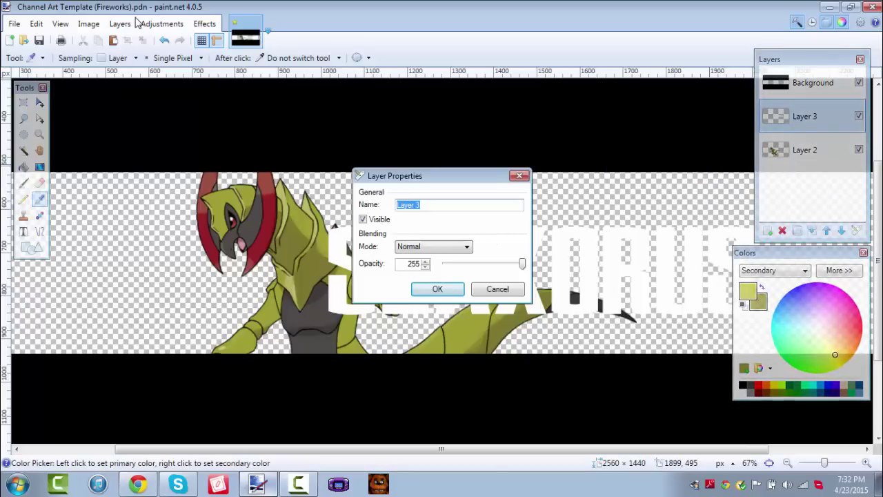
{"action": "key", "text": "Escape"}
{"action": "left_click", "coordinate": [137, 21]}
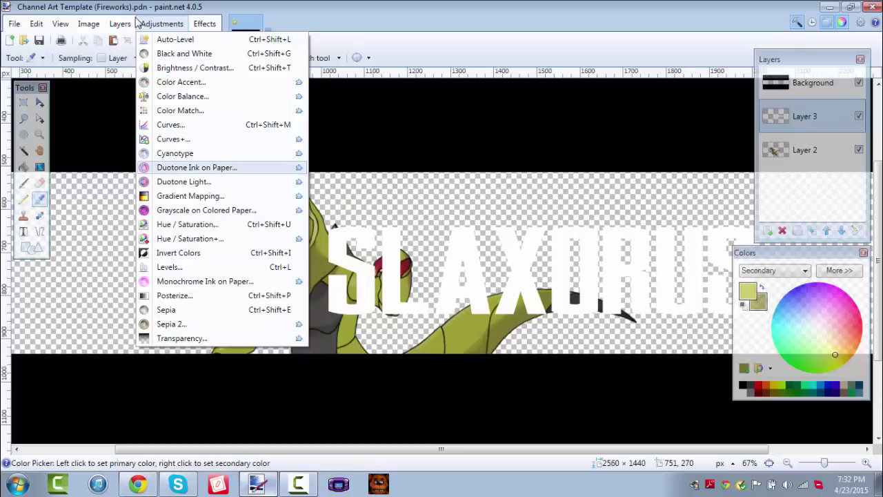
{"action": "left_click", "coordinate": [206, 210]}
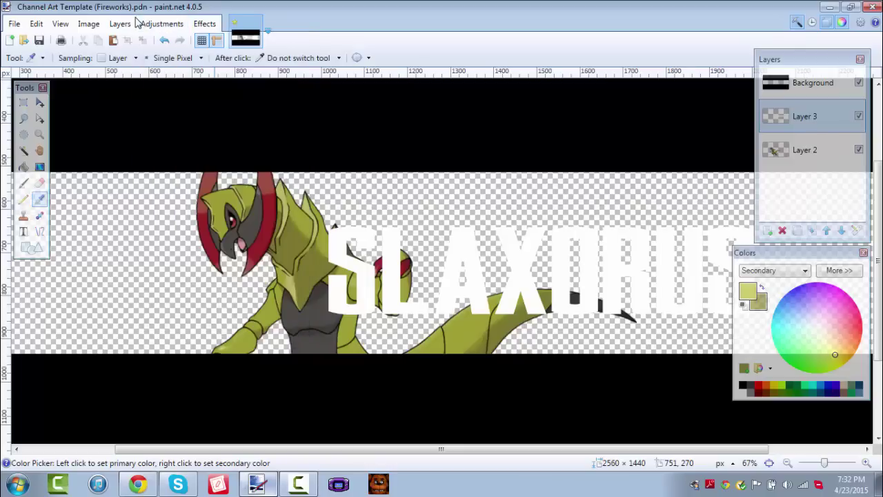
{"action": "mouse_move", "coordinate": [414, 165]}
{"action": "left_mouse_down"}
{"action": "mouse_move", "coordinate": [264, 110]}
{"action": "mouse_move", "coordinate": [191, 109]}
{"action": "left_mouse_up"}
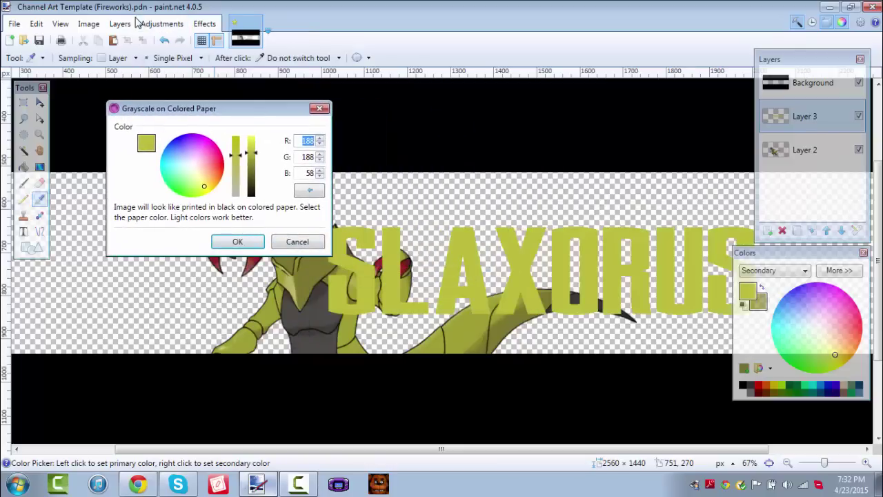
{"action": "key", "text": "Return"}
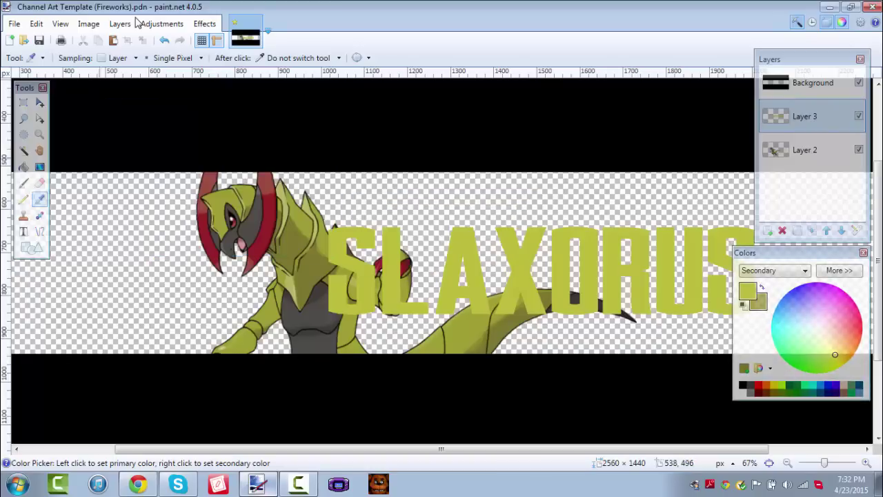
Step: Select the SLAXORUS lettering with the Magic Wand at 50% tolerance and switch to the Gradient tool
{"action": "left_click", "coordinate": [39, 150]}
{"action": "left_click", "coordinate": [23, 150]}
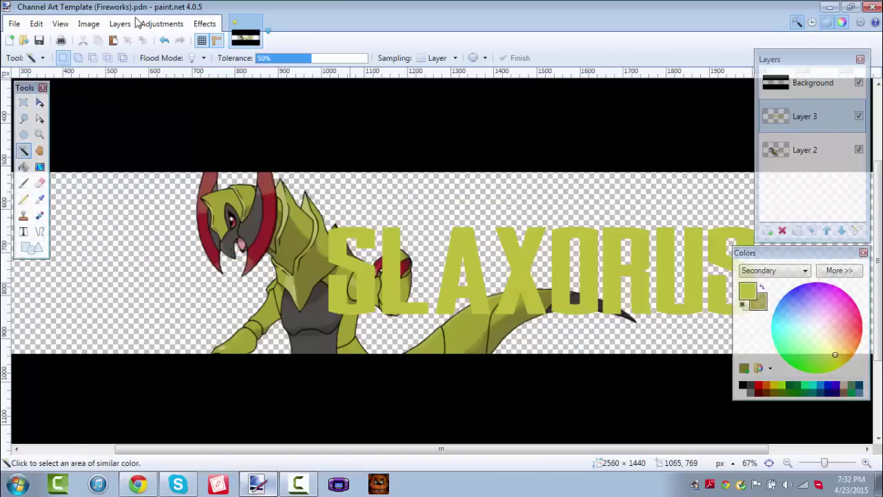
{"action": "left_click", "coordinate": [376, 296]}
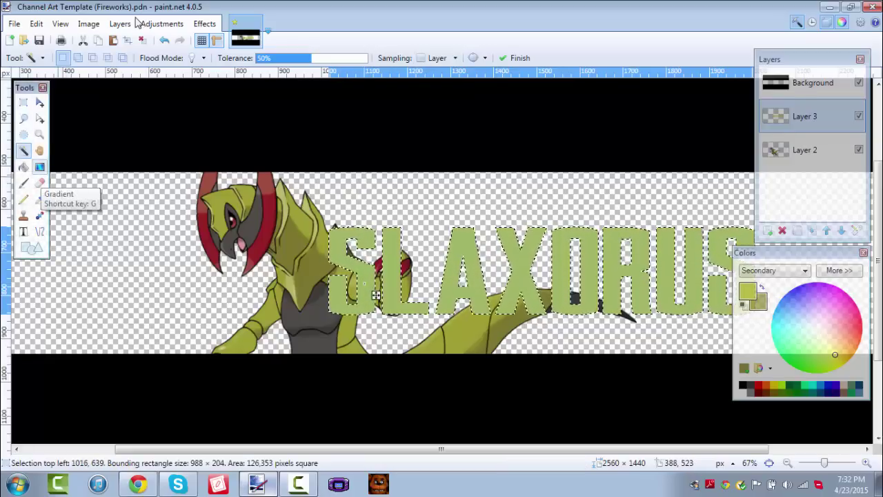
{"action": "key", "text": "g"}
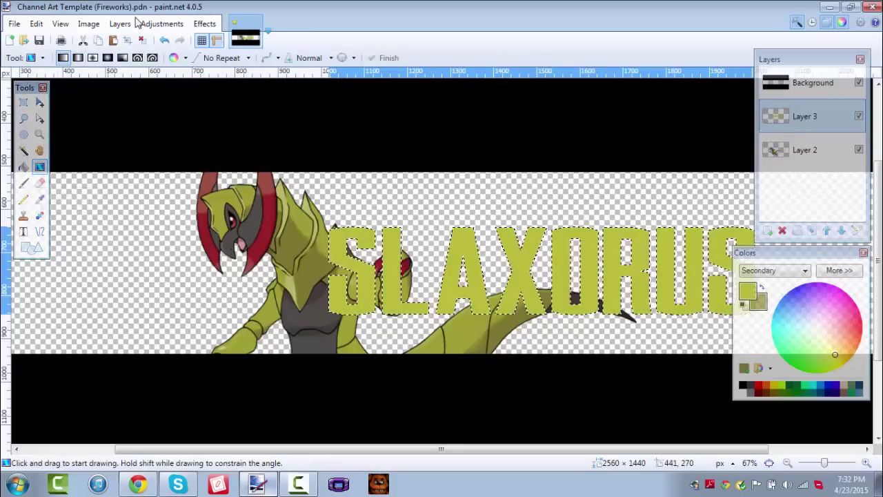
Step: Try several vertical gradients on the selected lettering, including reflected ones, and undo them
{"action": "left_click_drag", "start_coordinate": [473, 241], "coordinate": [474, 313]}
{"action": "left_click_drag", "start_coordinate": [528, 293], "coordinate": [555, 295]}
{"action": "left_click_drag", "start_coordinate": [614, 282], "coordinate": [614, 322]}
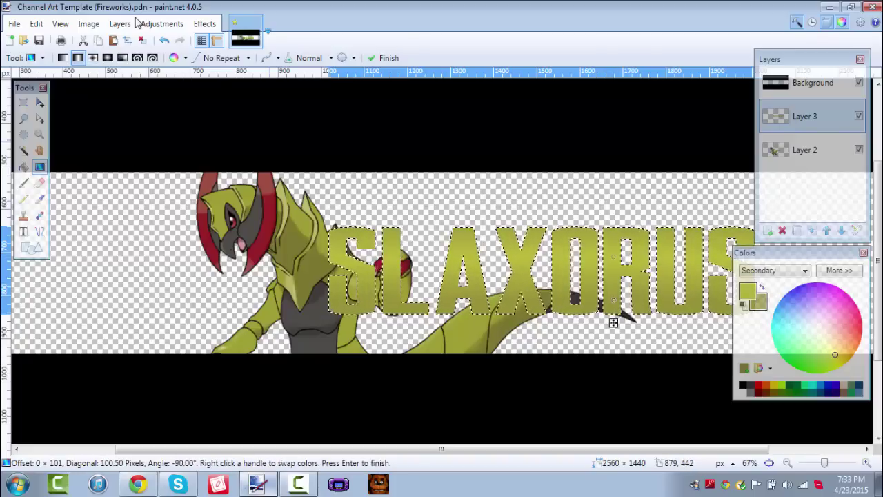
{"action": "key", "text": "s"}
{"action": "key", "text": "s"}
{"action": "key", "text": "s"}
{"action": "key", "text": "s"}
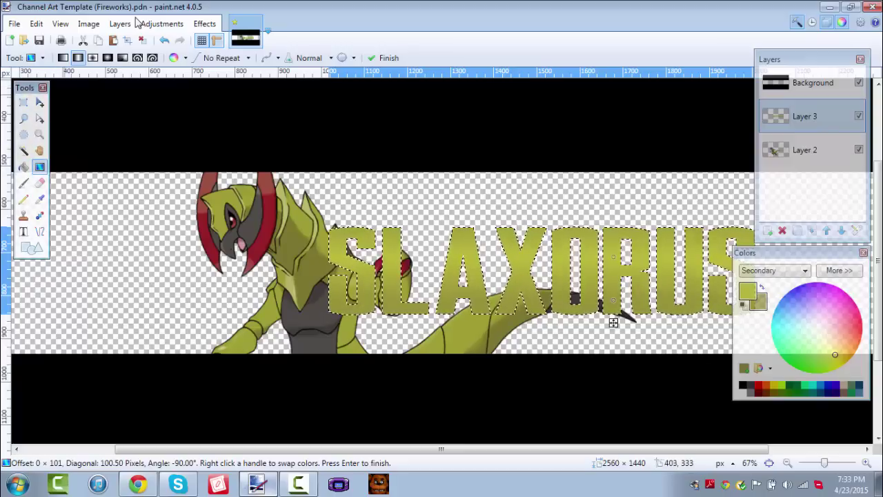
{"action": "left_click", "coordinate": [164, 40]}
{"action": "left_click", "coordinate": [164, 40]}
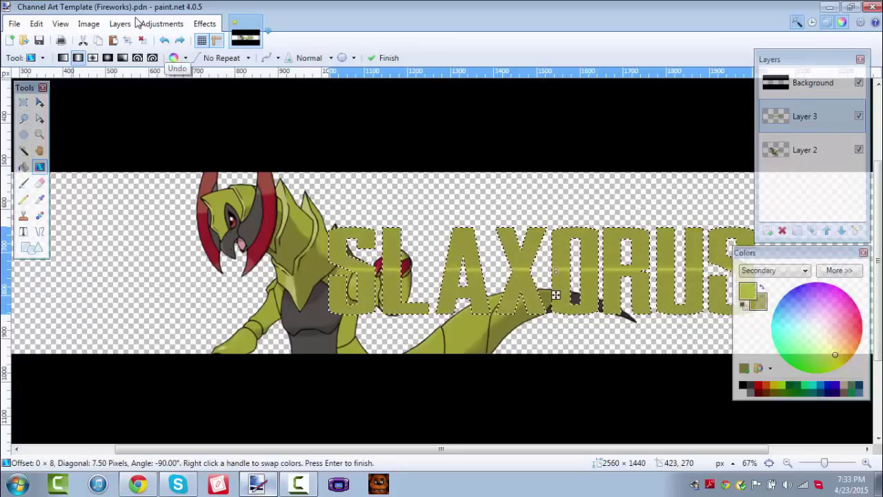
{"action": "left_click", "coordinate": [164, 40]}
{"action": "left_click", "coordinate": [164, 40]}
{"action": "left_click", "coordinate": [164, 40]}
Step: Apply a vertical linear gradient about 158 px long to the lettering, from the bright green above to the olive below
{"action": "left_click_drag", "start_coordinate": [474, 244], "coordinate": [475, 313]}
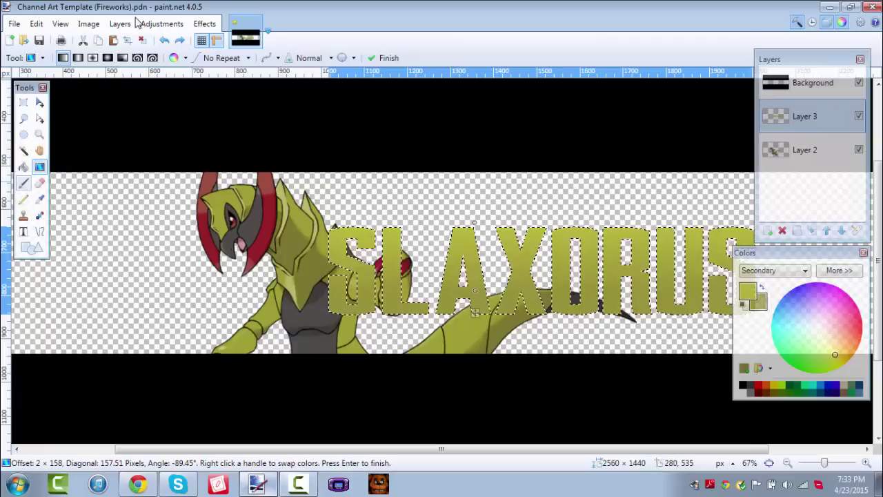
Step: Switch to the Paintbrush and set its fill style to Horizontal
{"action": "left_click", "coordinate": [23, 183]}
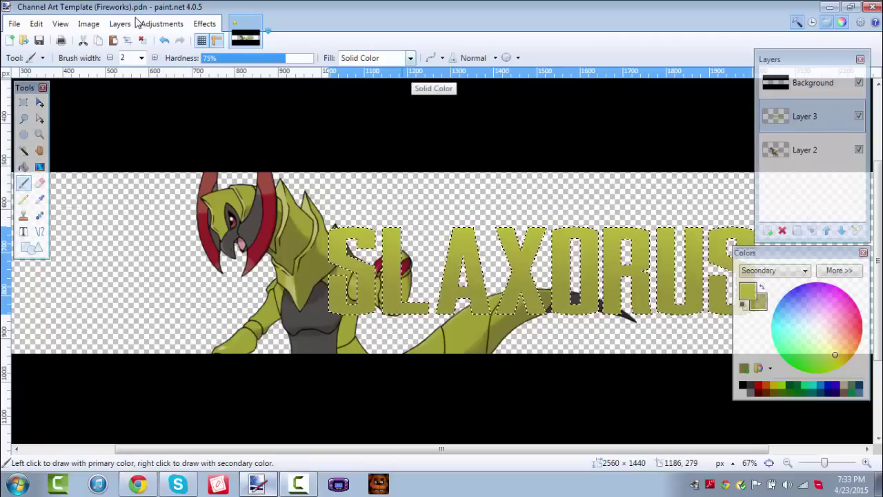
{"action": "left_click", "coordinate": [411, 59]}
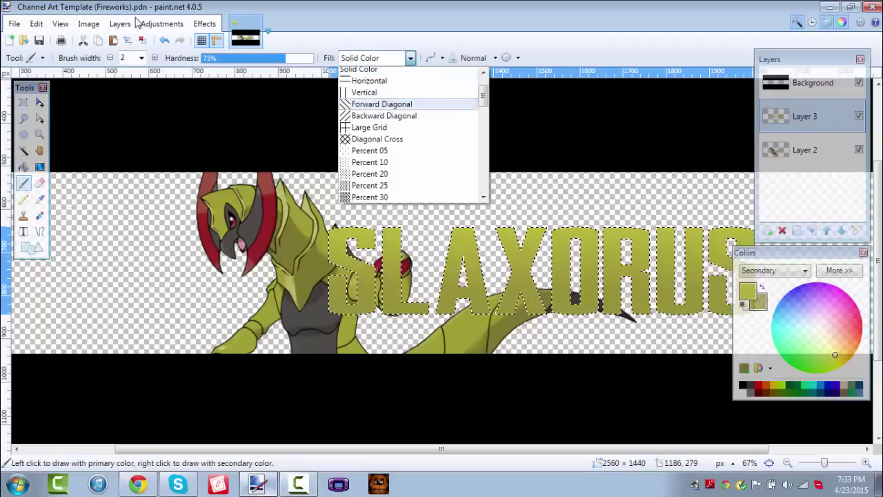
{"action": "scroll", "coordinate": [410, 107], "scroll_direction": "down", "scroll_amount": 4}
{"action": "scroll", "coordinate": [410, 107], "scroll_direction": "up", "scroll_amount": 4}
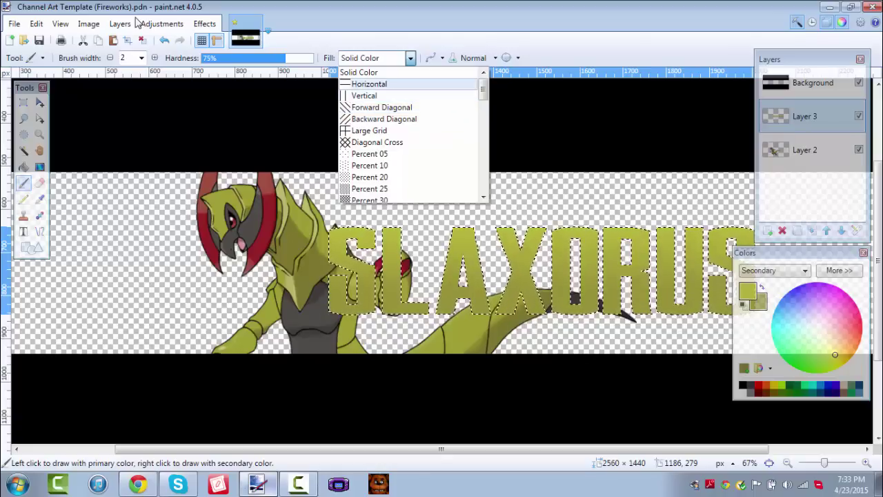
{"action": "left_click", "coordinate": [369, 83]}
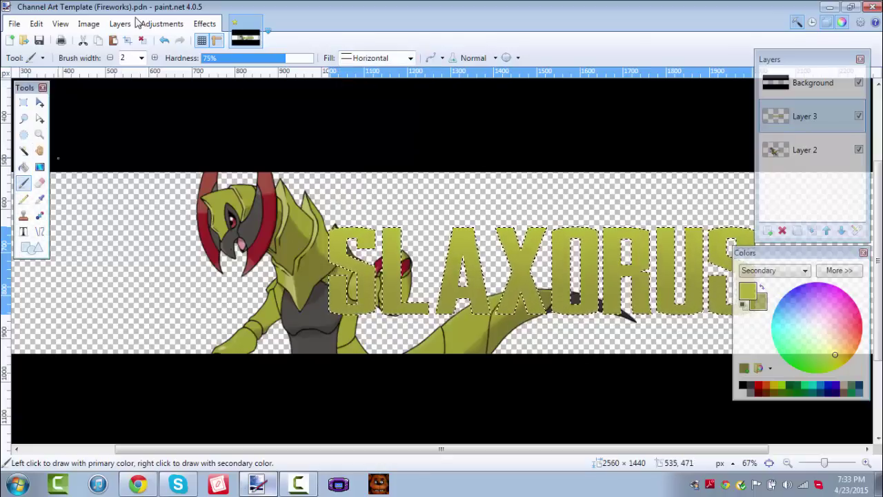
Step: Brighten the primary green to CCCC3F by setting its value to 80
{"action": "left_click", "coordinate": [748, 291]}
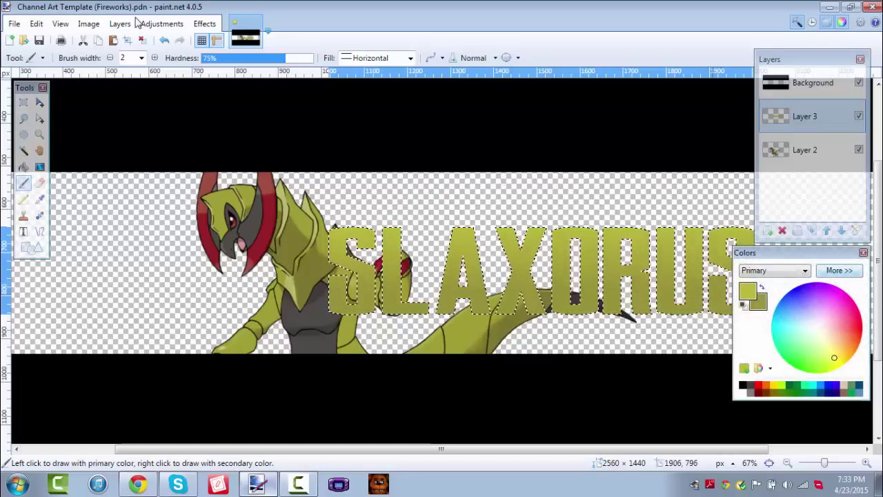
{"action": "left_click_drag", "start_coordinate": [794, 252], "coordinate": [674, 190]}
{"action": "left_click", "coordinate": [720, 207]}
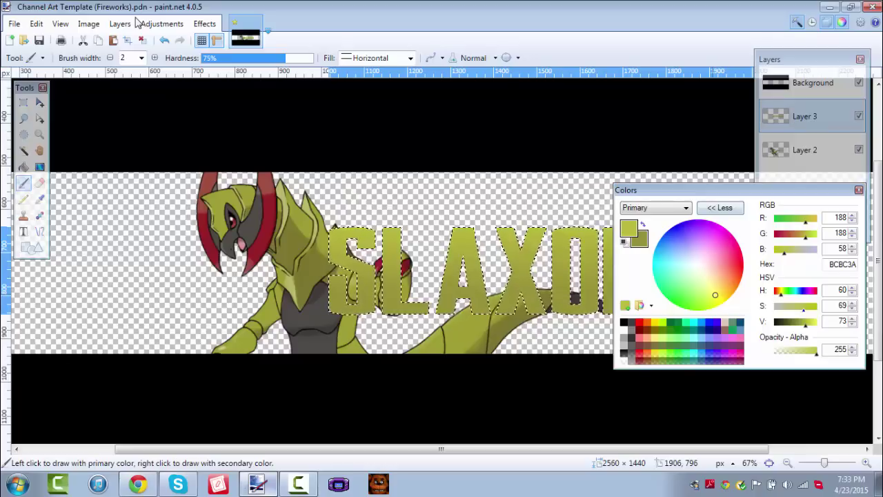
{"action": "left_click_drag", "start_coordinate": [806, 323], "coordinate": [809, 323]}
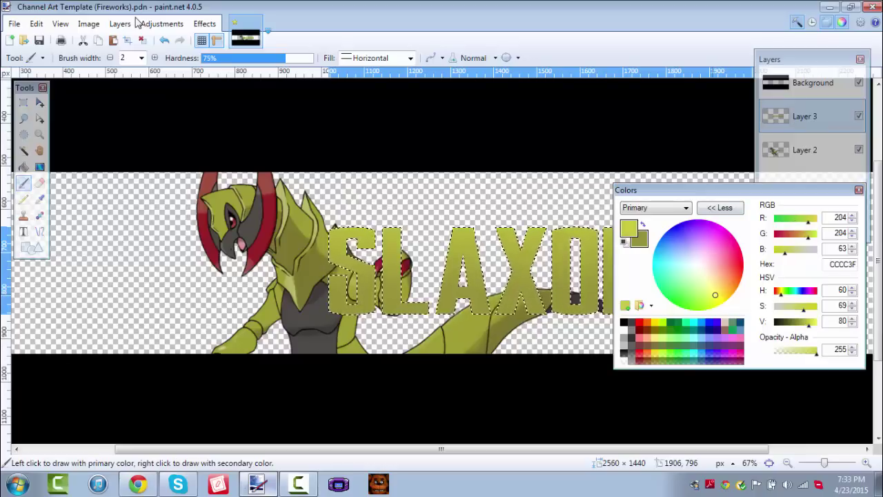
{"action": "left_click", "coordinate": [720, 207]}
{"action": "left_click_drag", "start_coordinate": [653, 189], "coordinate": [749, 190]}
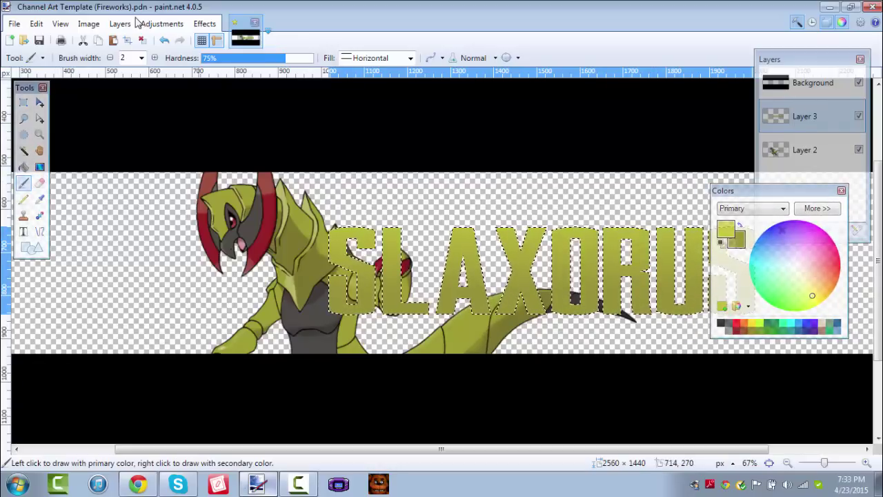
Step: Set the Paintbrush hardness to 0% and its brush width to 275
{"action": "left_click", "coordinate": [202, 58]}
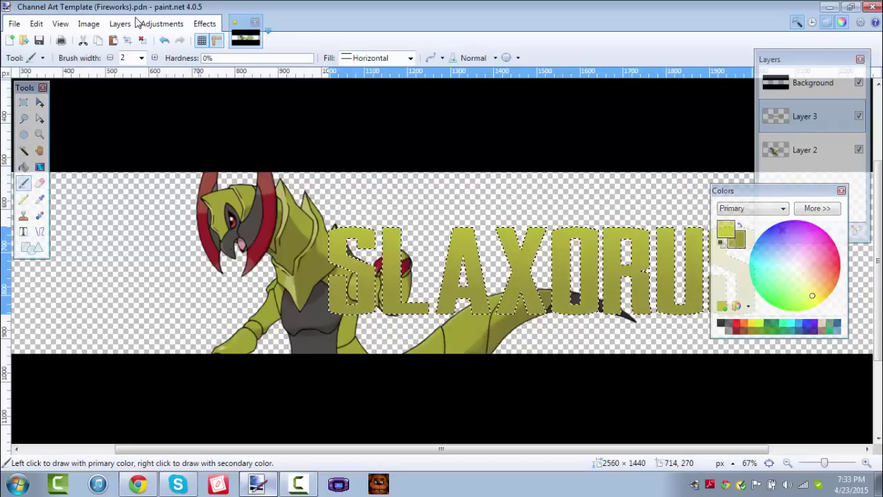
{"action": "left_click", "coordinate": [142, 58]}
{"action": "scroll", "coordinate": [135, 330], "scroll_direction": "down", "scroll_amount": 2}
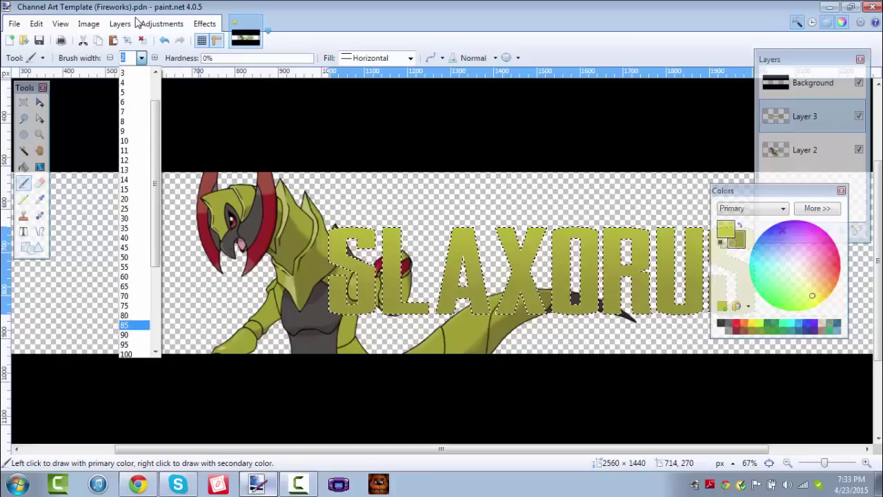
{"action": "key", "text": "Return"}
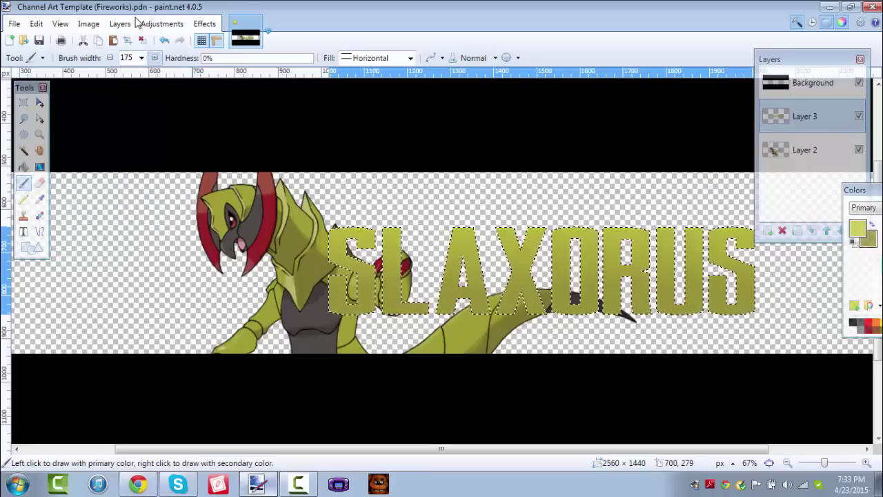
{"action": "key", "text": "alt+Down"}
{"action": "key", "text": "Down"}
{"action": "key", "text": "Down"}
{"action": "key", "text": "Down"}
{"action": "key", "text": "Down"}
{"action": "key", "text": "Return"}
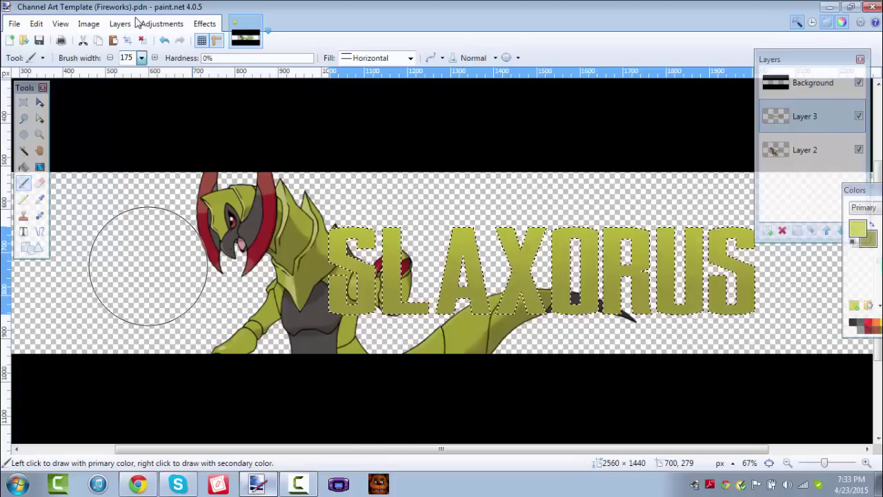
Step: Try painting the selected lettering with the Horizontal and Forward Diagonal fill patterns
{"action": "mouse_move", "coordinate": [272, 210]}
{"action": "left_mouse_down"}
{"action": "mouse_move", "coordinate": [724, 206]}
{"action": "mouse_move", "coordinate": [821, 218]}
{"action": "left_mouse_up"}
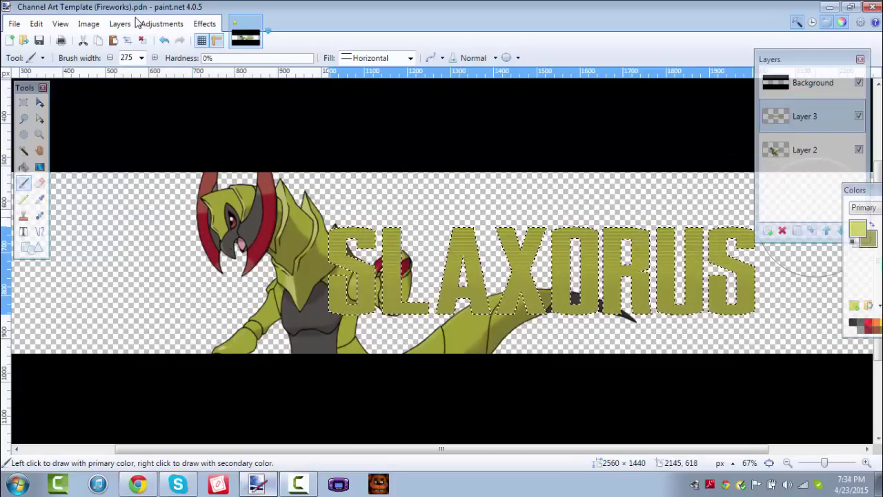
{"action": "scroll", "coordinate": [595, 247], "scroll_direction": "down", "scroll_amount": 1}
{"action": "scroll", "coordinate": [595, 248], "scroll_direction": "up", "scroll_amount": 1}
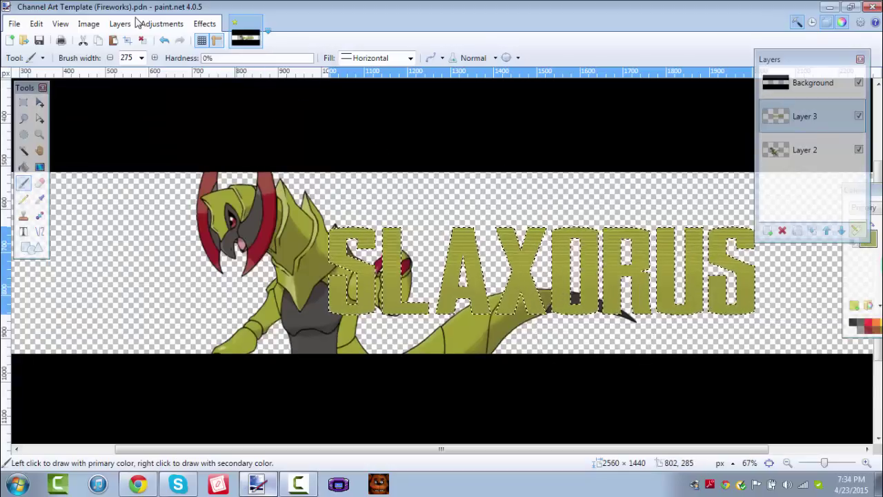
{"action": "left_click", "coordinate": [410, 58]}
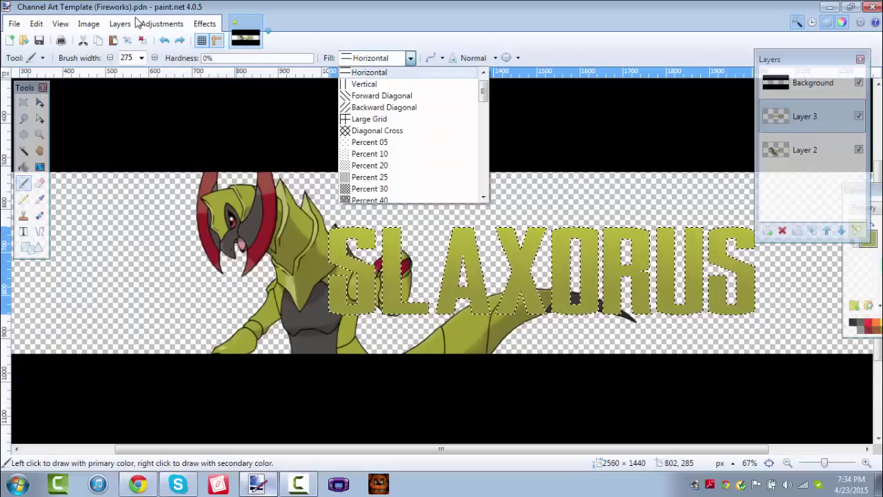
{"action": "left_click", "coordinate": [375, 85]}
{"action": "mouse_move", "coordinate": [227, 227]}
{"action": "left_mouse_down"}
{"action": "mouse_move", "coordinate": [572, 187]}
{"action": "mouse_move", "coordinate": [801, 224]}
{"action": "left_mouse_up"}
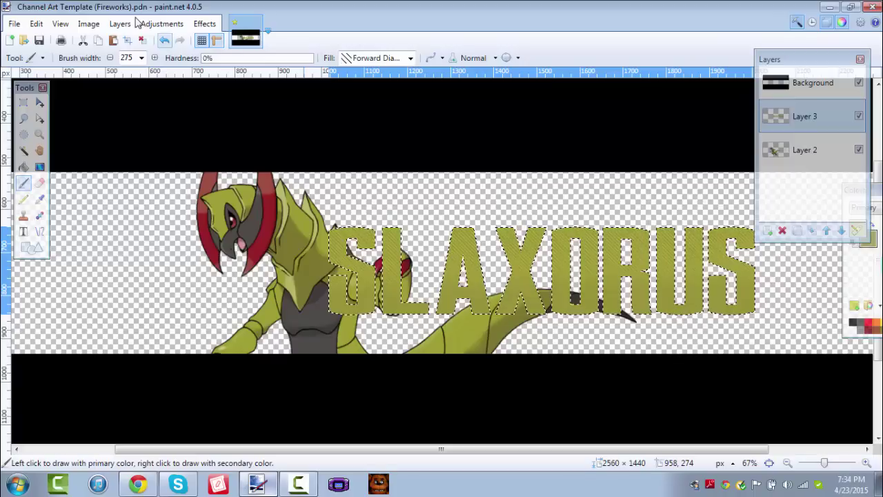
Step: Paint the selected lettering with the Diagonal Cross fill pattern and clear the selection
{"action": "left_click", "coordinate": [376, 57]}
{"action": "left_click", "coordinate": [377, 107]}
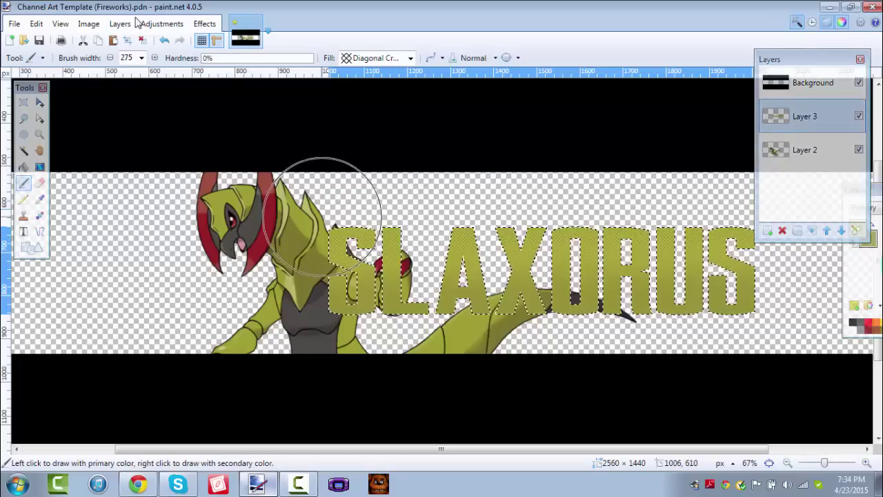
{"action": "scroll", "coordinate": [365, 148], "scroll_direction": "right", "scroll_amount": 5}
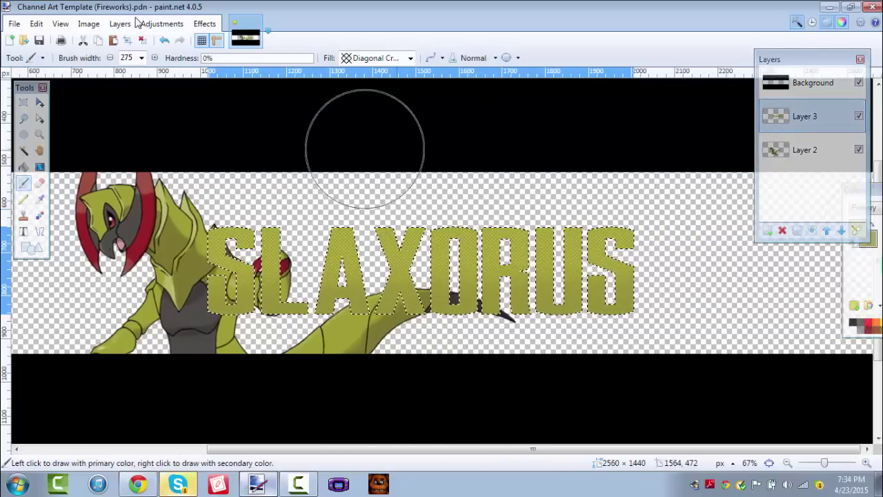
{"action": "left_click", "coordinate": [23, 102]}
{"action": "key", "text": "ctrl+d"}
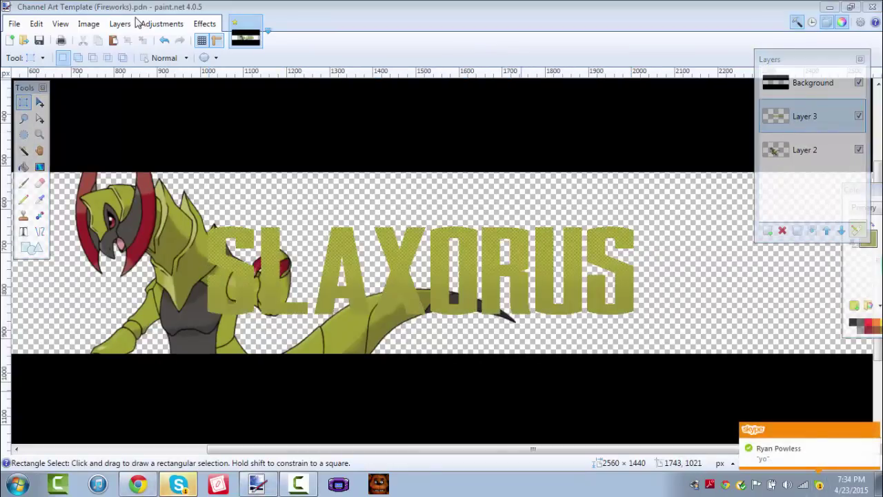
{"action": "key", "text": "alt+Tab"}
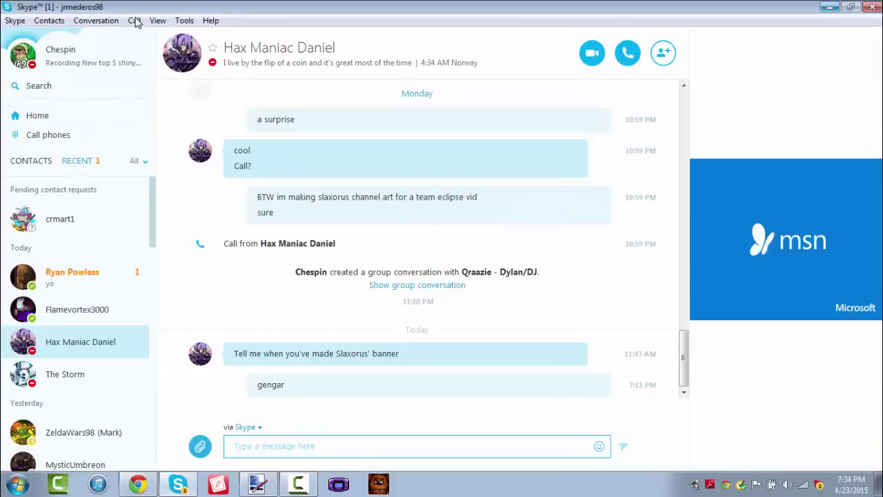
{"action": "key", "text": "alt+Tab"}
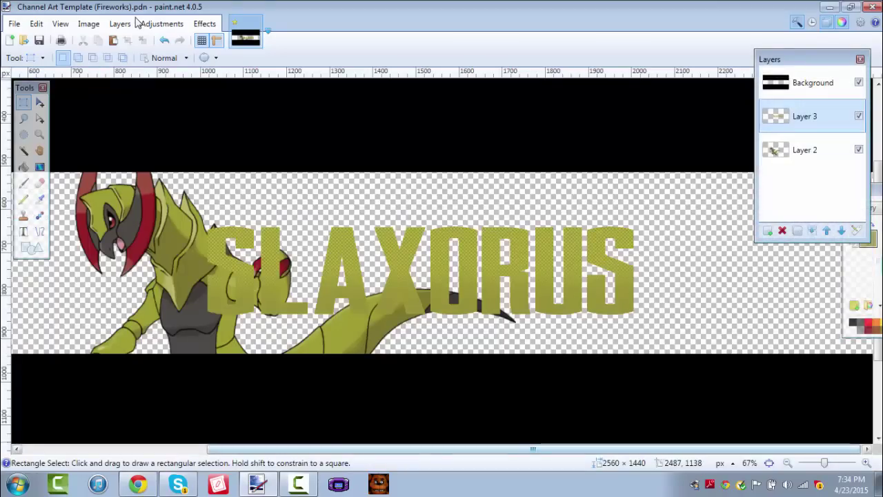
Step: Try a black Outline Object effect with a radius of 10 on the lettering
{"action": "key", "text": "ctrl+minus"}
{"action": "key", "text": "ctrl+minus"}
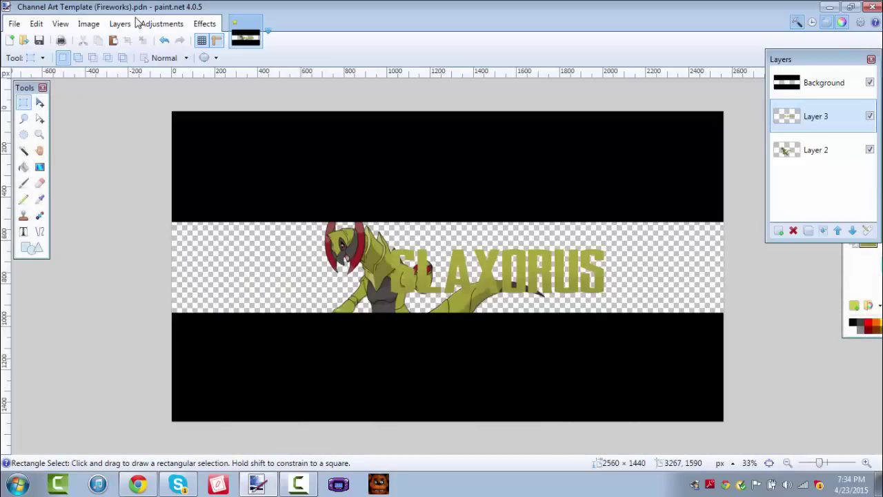
{"action": "key", "text": "ctrl+plus"}
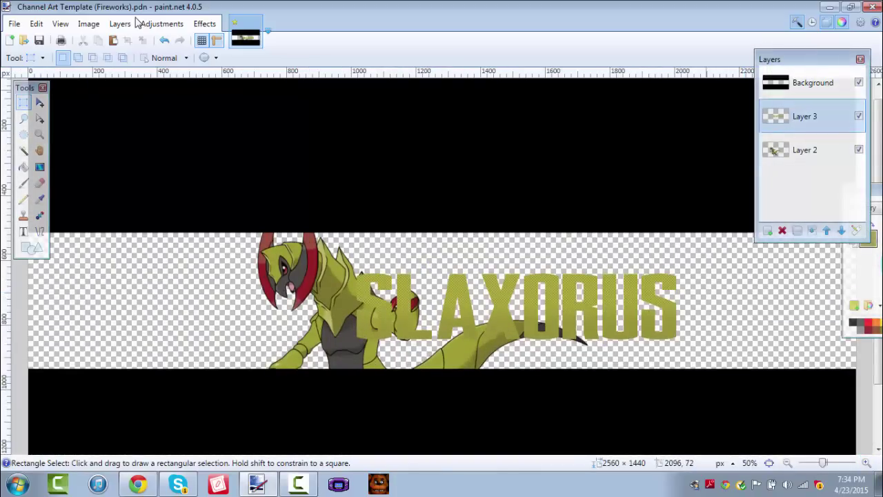
{"action": "key", "text": "alt+c"}
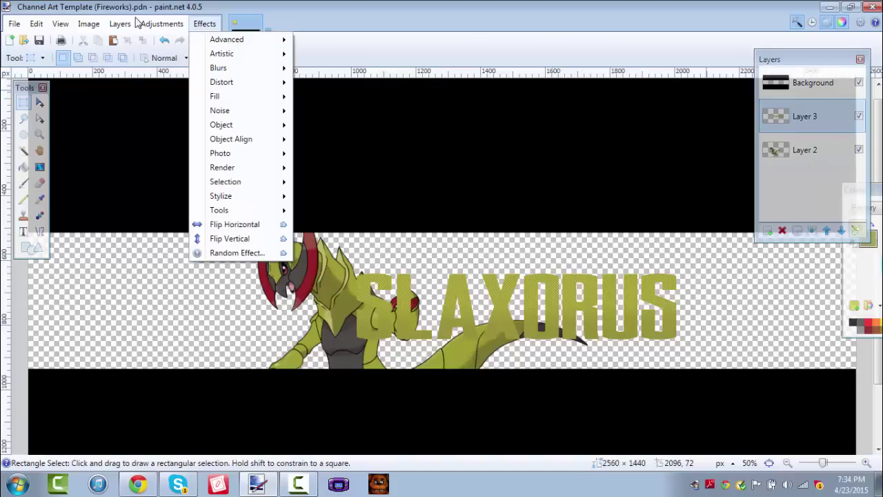
{"action": "key", "text": "Down"}
{"action": "key", "text": "Down"}
{"action": "key", "text": "Down"}
{"action": "key", "text": "Down"}
{"action": "key", "text": "Down"}
{"action": "key", "text": "Down"}
{"action": "key", "text": "Down"}
{"action": "key", "text": "Right"}
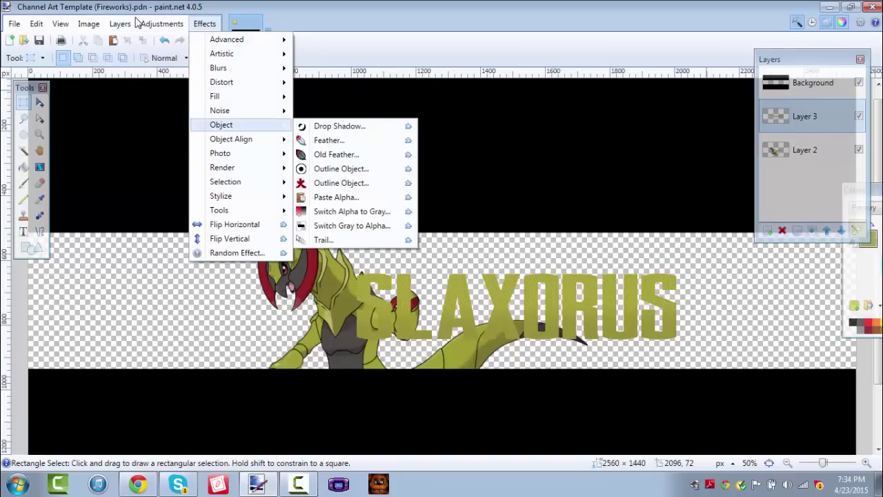
{"action": "key", "text": "Down"}
{"action": "key", "text": "Down"}
{"action": "key", "text": "Down"}
{"action": "key", "text": "Return"}
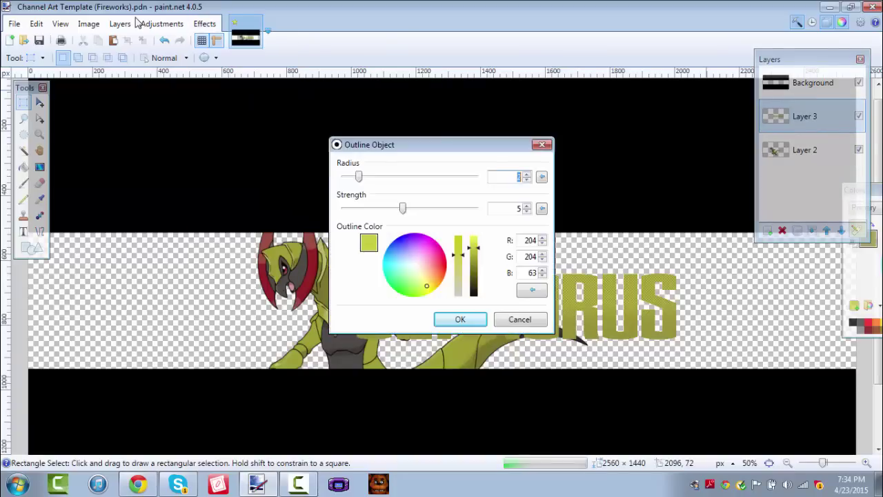
{"action": "left_click_drag", "start_coordinate": [473, 248], "coordinate": [474, 296]}
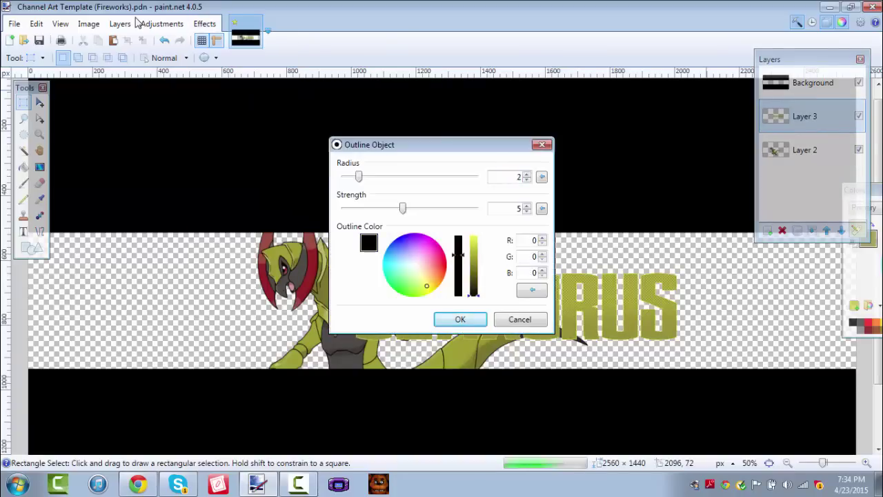
{"action": "left_click_drag", "start_coordinate": [428, 145], "coordinate": [121, 91]}
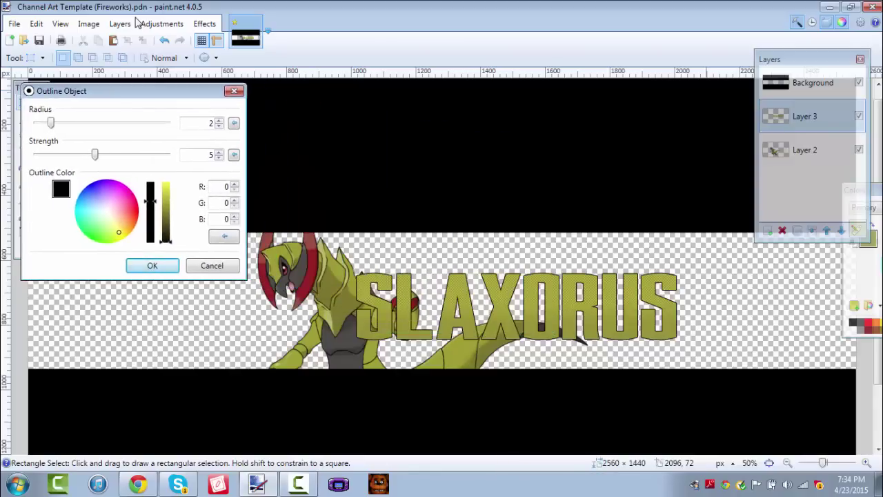
{"action": "left_click_drag", "start_coordinate": [51, 122], "coordinate": [125, 122]}
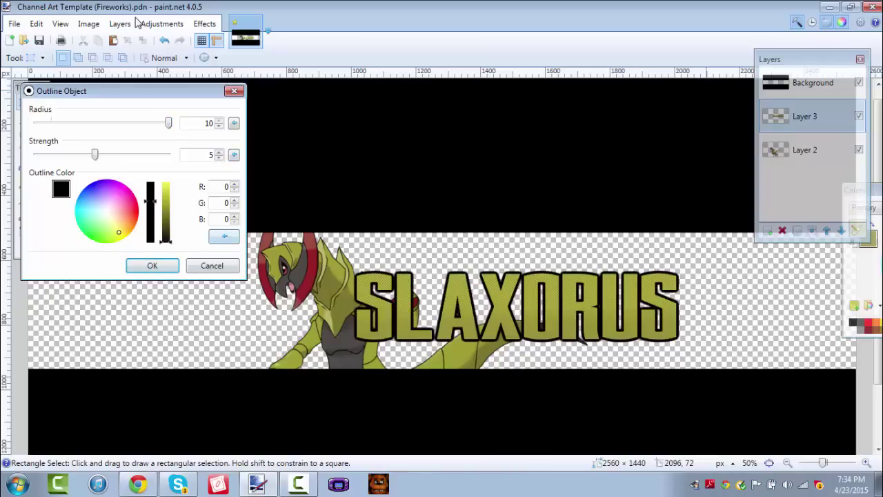
{"action": "key", "text": "Escape"}
Step: Duplicate the layer that holds the patterned lettering
{"action": "key", "text": "ctrl+plus"}
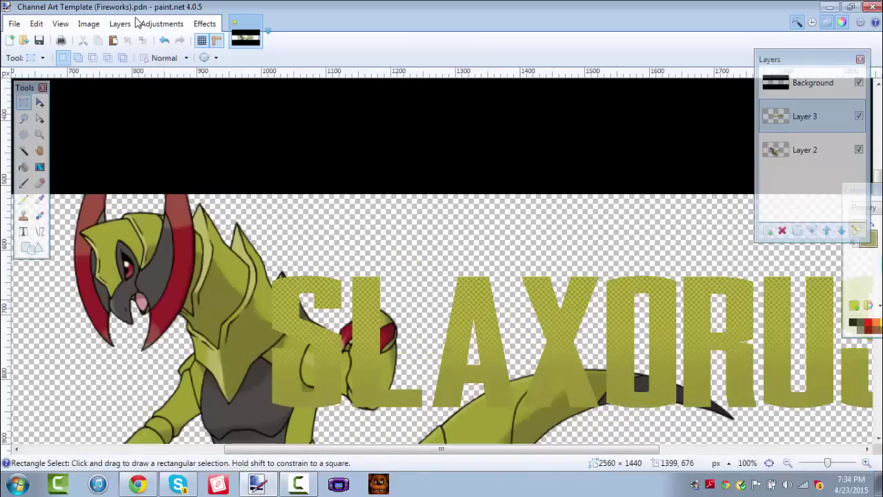
{"action": "scroll", "coordinate": [519, 303], "scroll_direction": "down", "scroll_amount": 1}
{"action": "left_click_drag", "start_coordinate": [496, 449], "coordinate": [576, 450]}
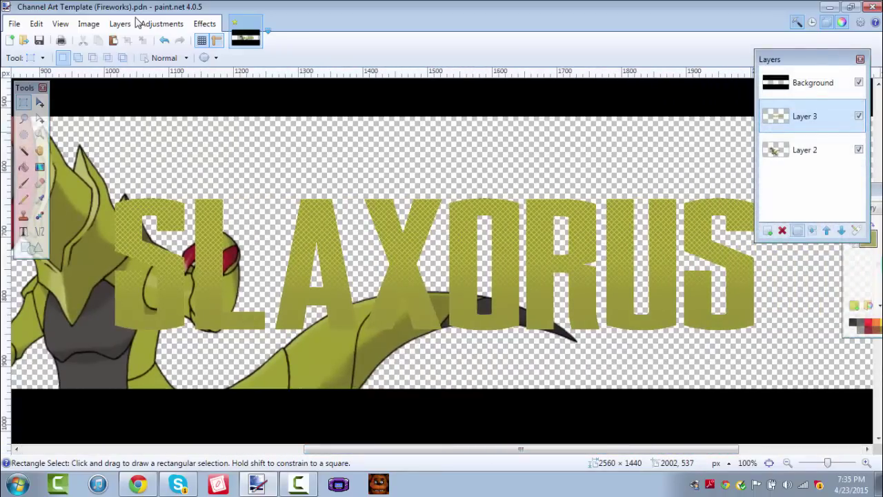
{"action": "key", "text": "ctrl+shift+d"}
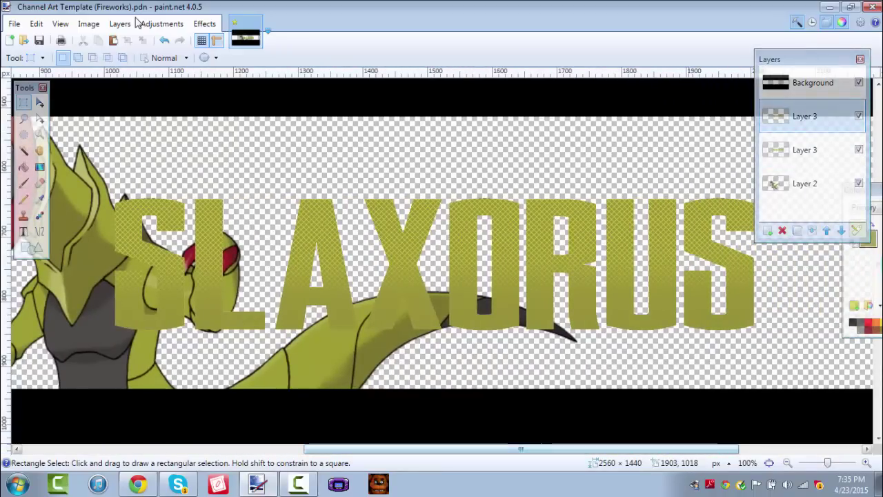
Step: Turn the upper copy of the lettering white by raising its lightness to the maximum with Hue / Saturation
{"action": "left_click_drag", "start_coordinate": [621, 449], "coordinate": [549, 449]}
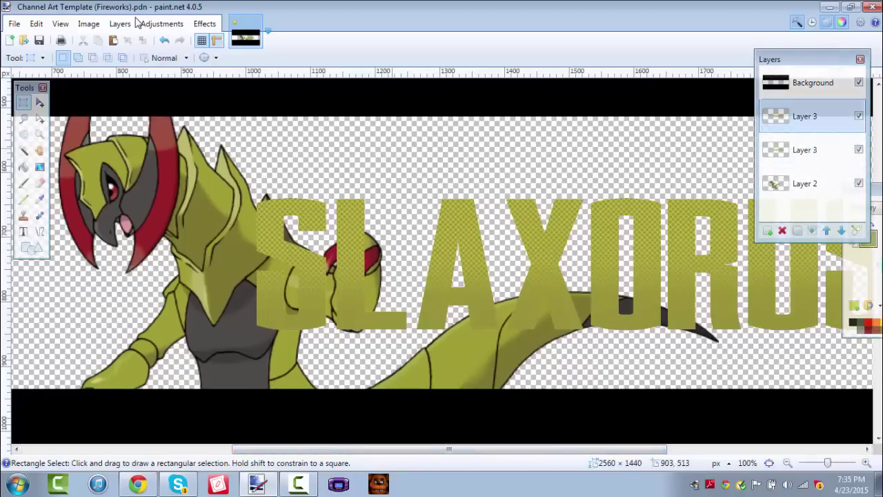
{"action": "left_click", "coordinate": [138, 22]}
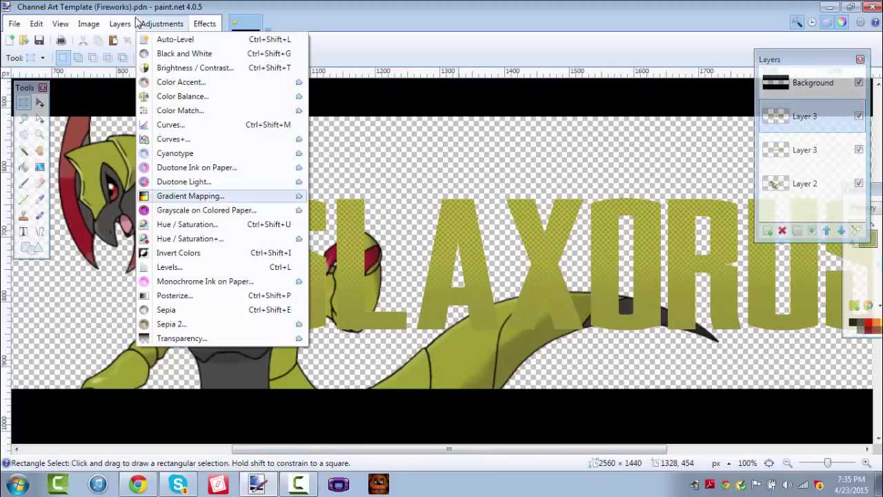
{"action": "key", "text": "Down"}
{"action": "key", "text": "Down"}
{"action": "key", "text": "Return"}
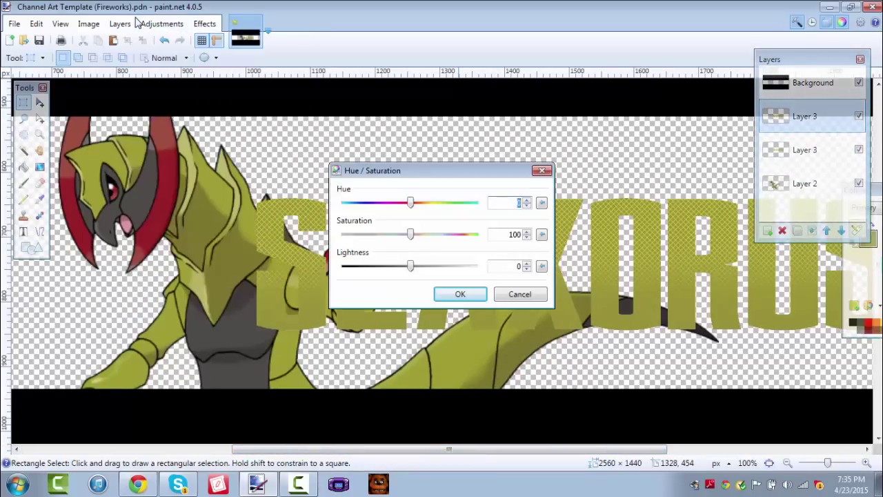
{"action": "left_click_drag", "start_coordinate": [410, 266], "coordinate": [343, 266]}
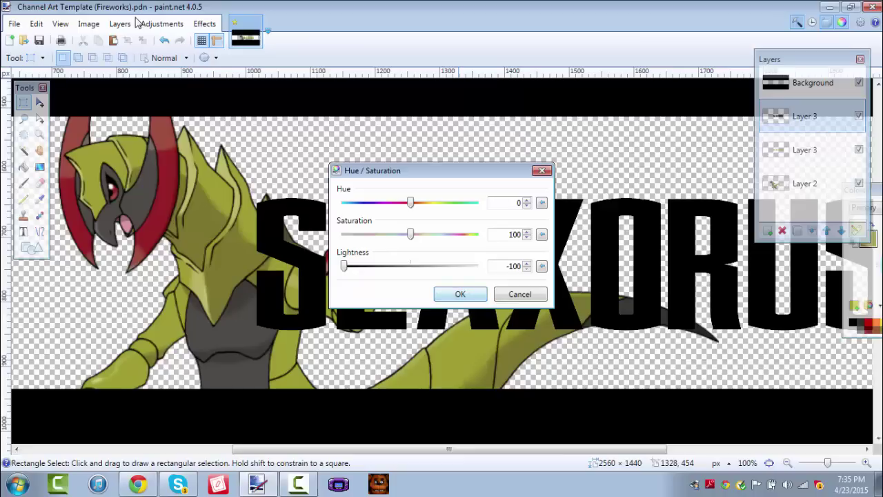
{"action": "left_click_drag", "start_coordinate": [343, 266], "coordinate": [477, 266]}
{"action": "left_click", "coordinate": [461, 294]}
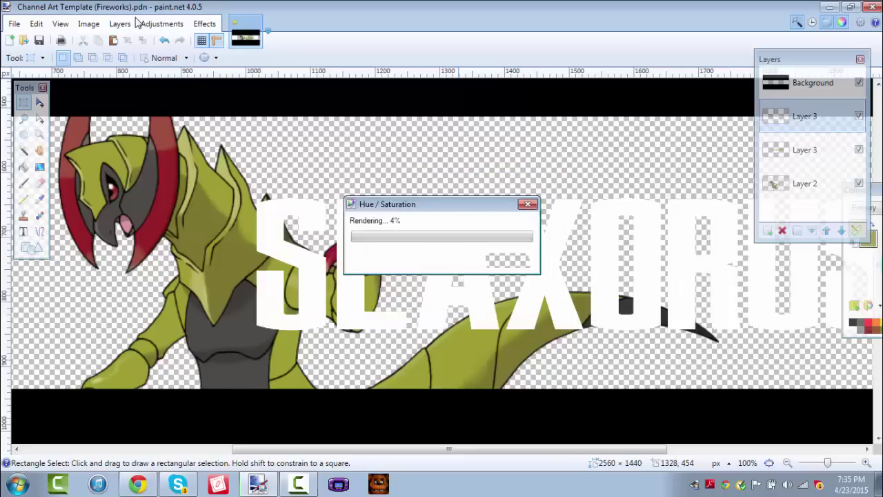
Step: Color the white lettering copy dark olive with Grayscale on Colored Paper and place its layer beneath the patterned lettering
{"action": "left_click", "coordinate": [161, 23]}
{"action": "key", "text": "Return"}
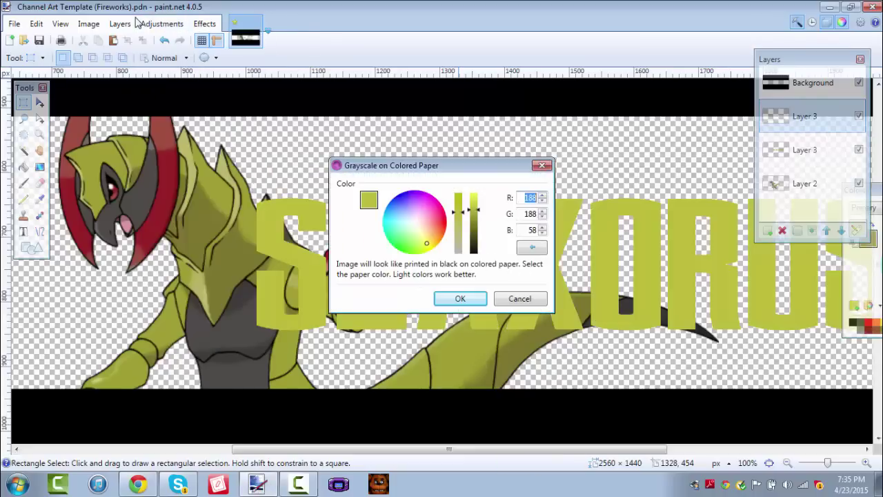
{"action": "left_click_drag", "start_coordinate": [474, 210], "coordinate": [474, 230]}
{"action": "left_click", "coordinate": [461, 299]}
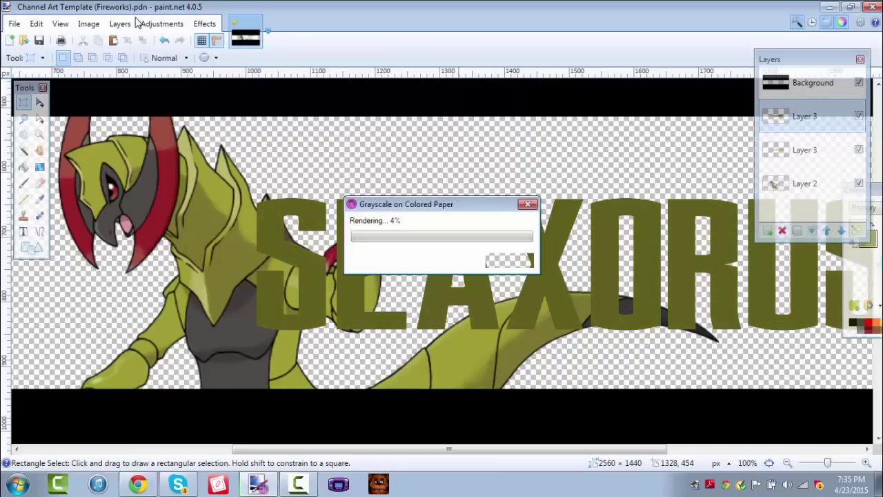
{"action": "left_click_drag", "start_coordinate": [813, 116], "coordinate": [813, 145]}
{"action": "key", "text": "ctrl+f"}
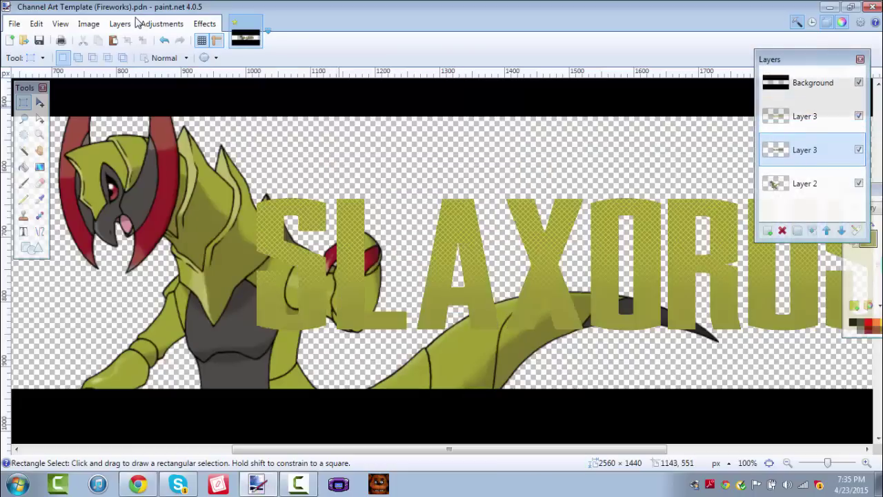
Step: Offset the entire dark olive lettering layer 12 px to the left and 5 px down behind the patterned lettering
{"action": "key", "text": "m"}
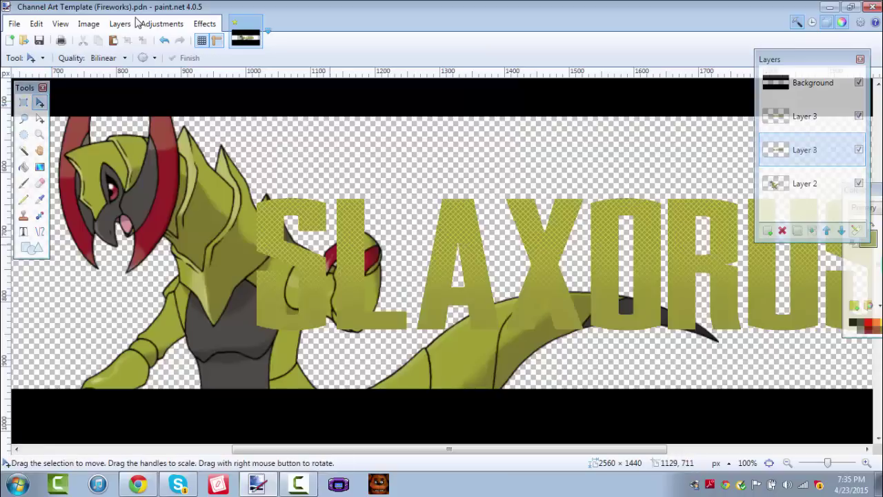
{"action": "key", "text": "ctrl+a"}
{"action": "key", "text": "Left"}
{"action": "key", "text": "Left"}
{"action": "key", "text": "Left"}
{"action": "key", "text": "Left"}
{"action": "key", "text": "Left"}
{"action": "key", "text": "Left"}
{"action": "key", "text": "Left"}
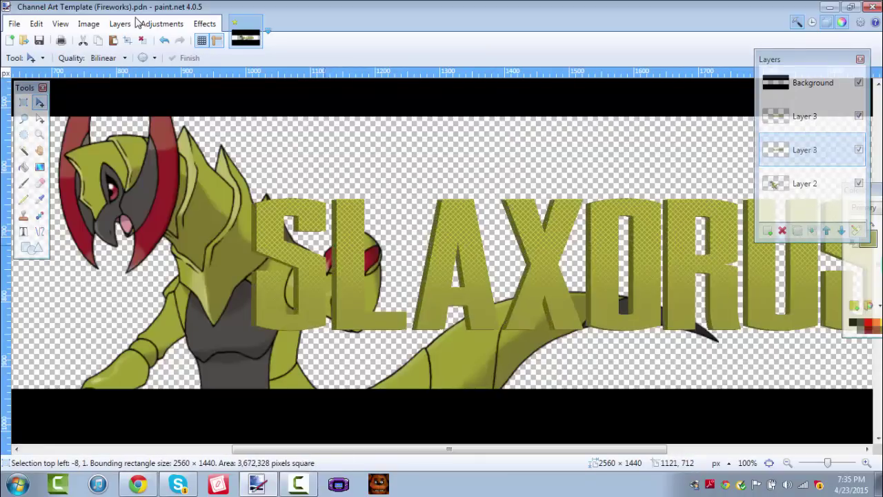
{"action": "key", "text": "Left"}
{"action": "key", "text": "Left"}
{"action": "key", "text": "Left"}
{"action": "key", "text": "Left"}
{"action": "key", "text": "Down"}
{"action": "key", "text": "Down"}
{"action": "key", "text": "Down"}
{"action": "key", "text": "Down"}
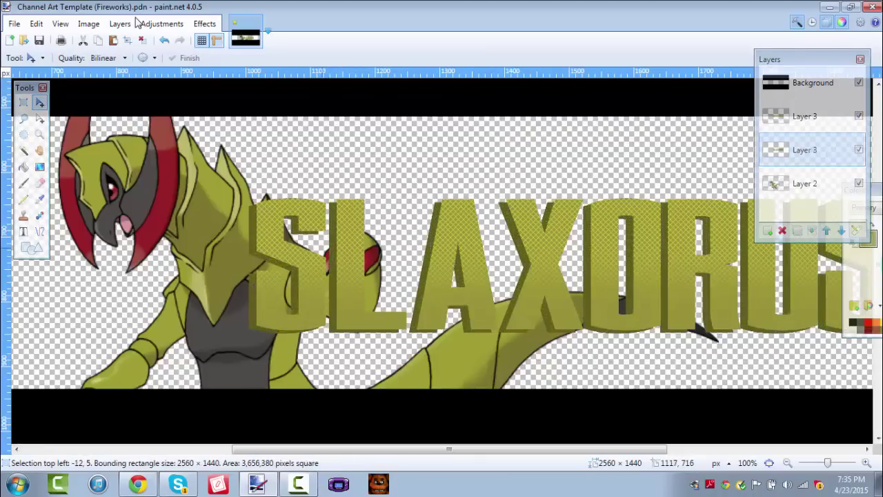
Step: Nudge the dark olive lettering layer until its offset is 10 px left and 6 px down
{"action": "key", "text": "Left"}
{"action": "key", "text": "Down"}
{"action": "key", "text": "Down"}
{"action": "key", "text": "Down"}
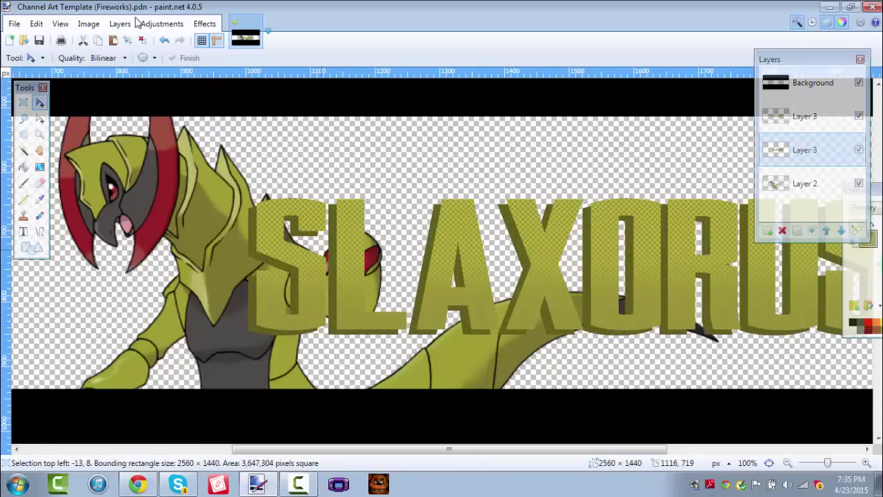
{"action": "key", "text": "ctrl+minus"}
{"action": "key", "text": "ctrl+minus"}
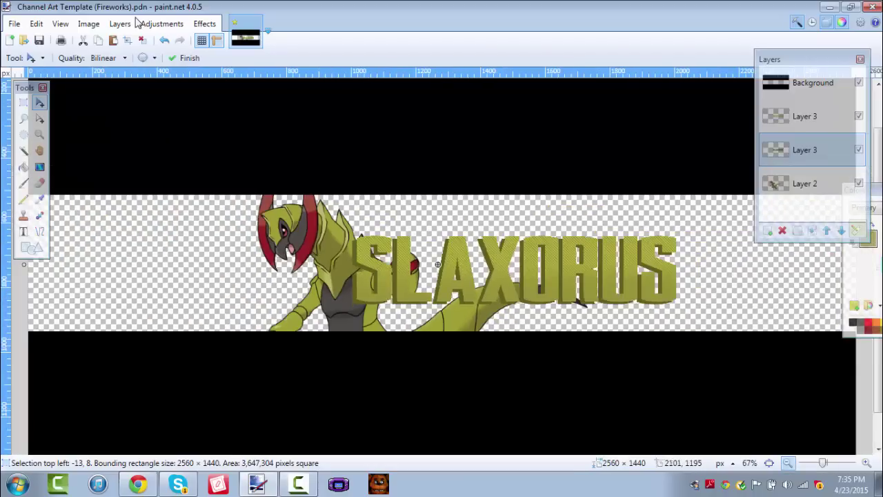
{"action": "key", "text": "Return"}
{"action": "key", "text": "Up"}
{"action": "key", "text": "Up"}
{"action": "key", "text": "Up"}
{"action": "key", "text": "Up"}
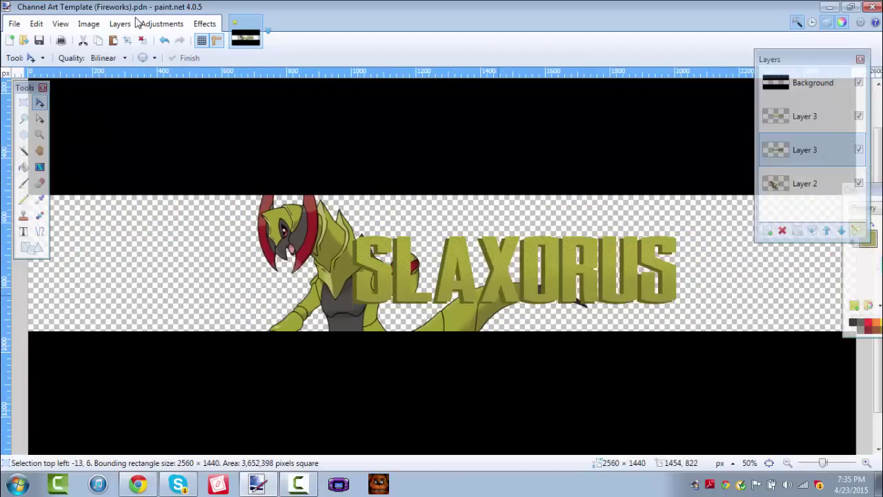
{"action": "key", "text": "Left"}
{"action": "key", "text": "Left"}
{"action": "key", "text": "Right"}
{"action": "key", "text": "Right"}
{"action": "key", "text": "Right"}
{"action": "key", "text": "Right"}
{"action": "key", "text": "Right"}
{"action": "key", "text": "Right"}
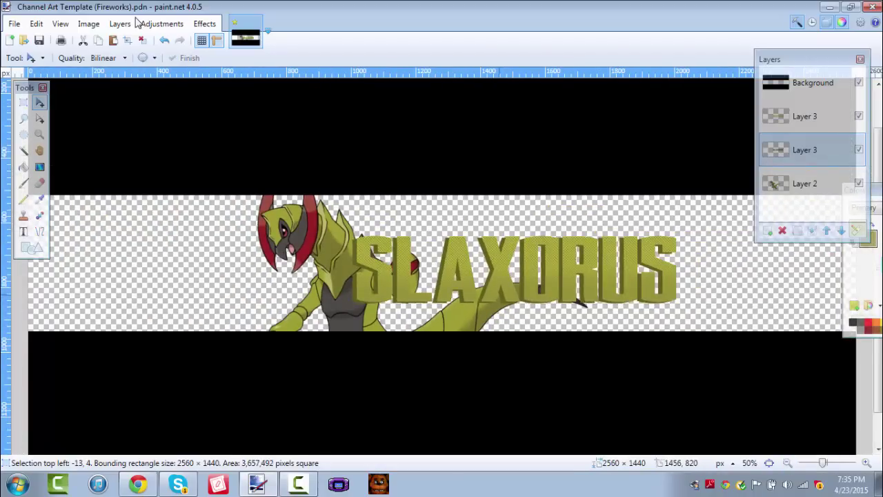
{"action": "key", "text": "ctrl+plus"}
{"action": "key", "text": "ctrl+plus"}
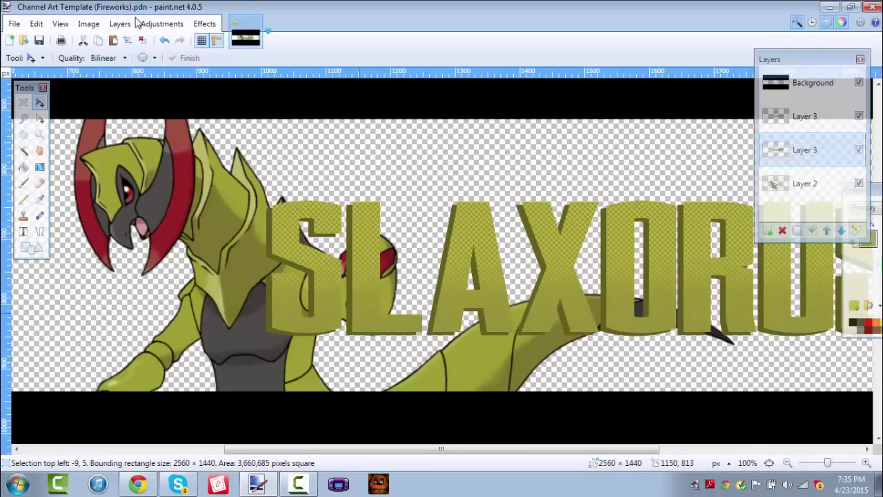
{"action": "key", "text": "Down"}
{"action": "key", "text": "Left"}
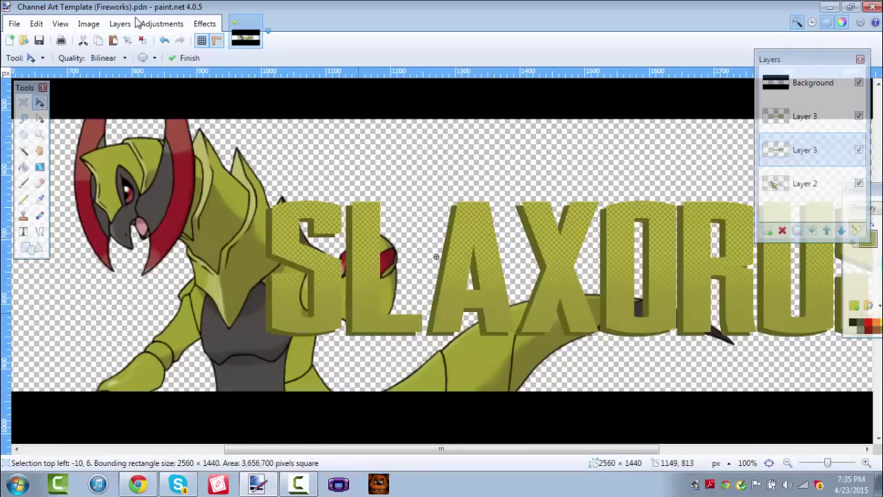
{"action": "key", "text": "s"}
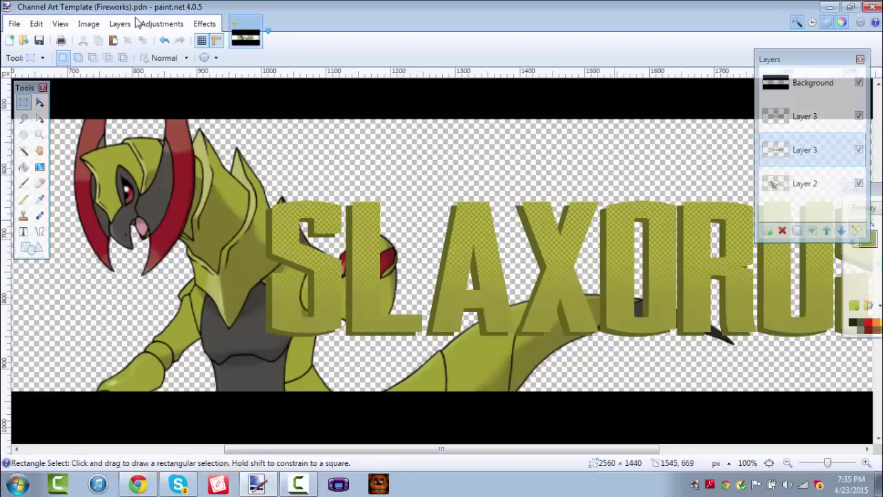
Step: Try a near-black outline (R 7, G 7, B 2) on the dark olive lettering with Outline Object, radius 10 and strength 5
{"action": "key", "text": "ctrl+minus"}
{"action": "key", "text": "ctrl+minus"}
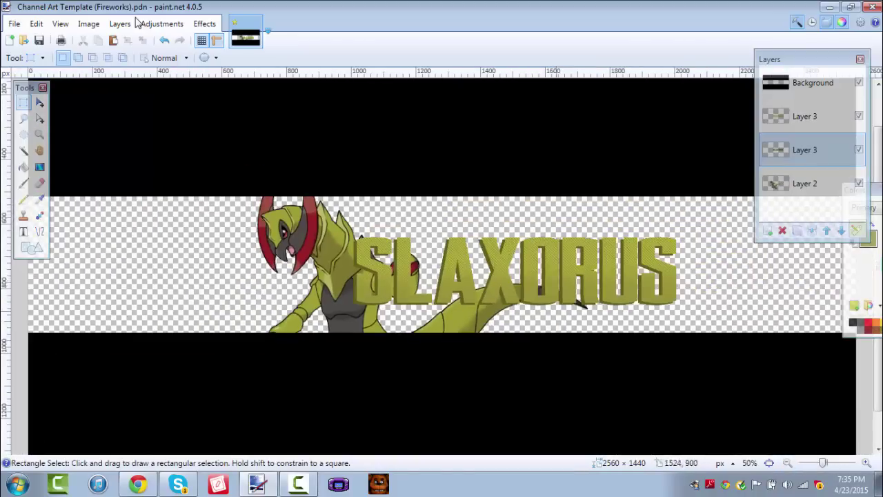
{"action": "key", "text": "ctrl+plus"}
{"action": "key", "text": "ctrl+plus"}
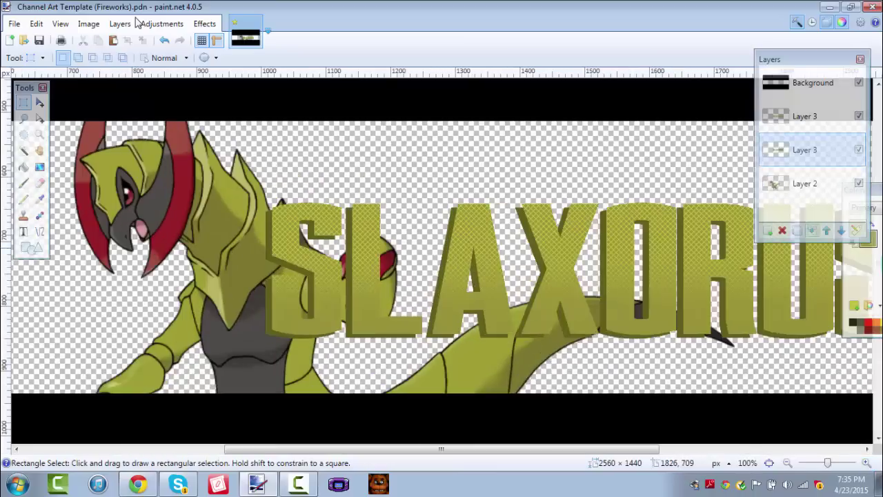
{"action": "left_click", "coordinate": [205, 23]}
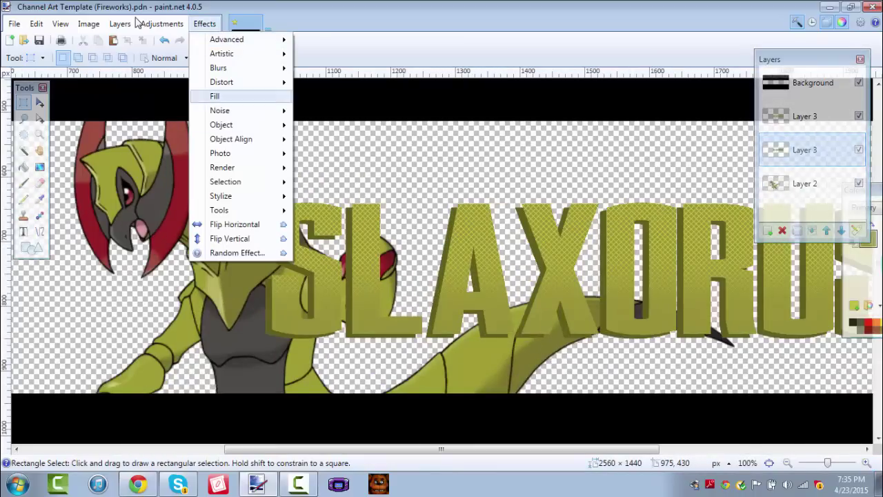
{"action": "mouse_move", "coordinate": [228, 125]}
{"action": "key", "text": "Down"}
{"action": "key", "text": "Down"}
{"action": "key", "text": "Down"}
{"action": "key", "text": "Down"}
{"action": "key", "text": "Return"}
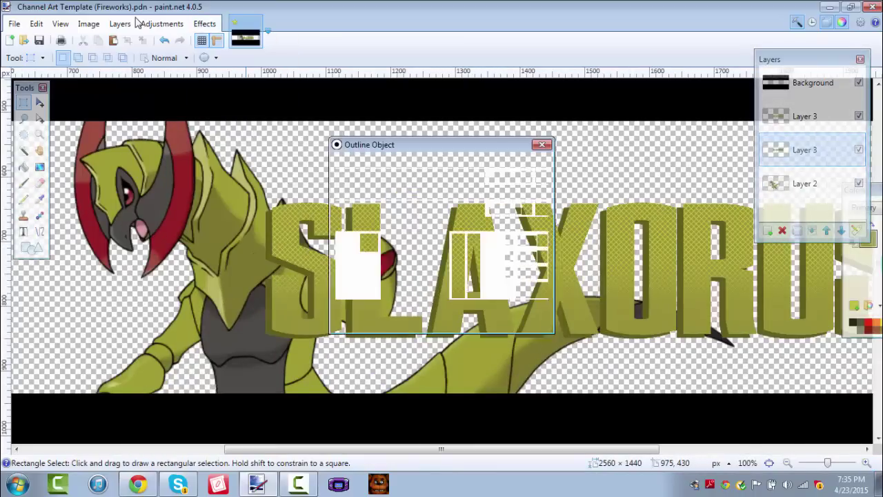
{"action": "left_click_drag", "start_coordinate": [474, 248], "coordinate": [474, 295]}
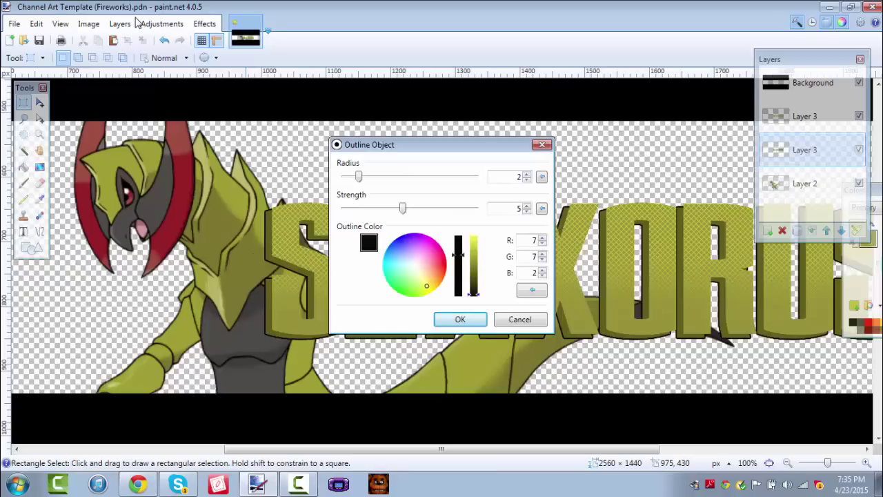
{"action": "left_click_drag", "start_coordinate": [358, 177], "coordinate": [476, 177]}
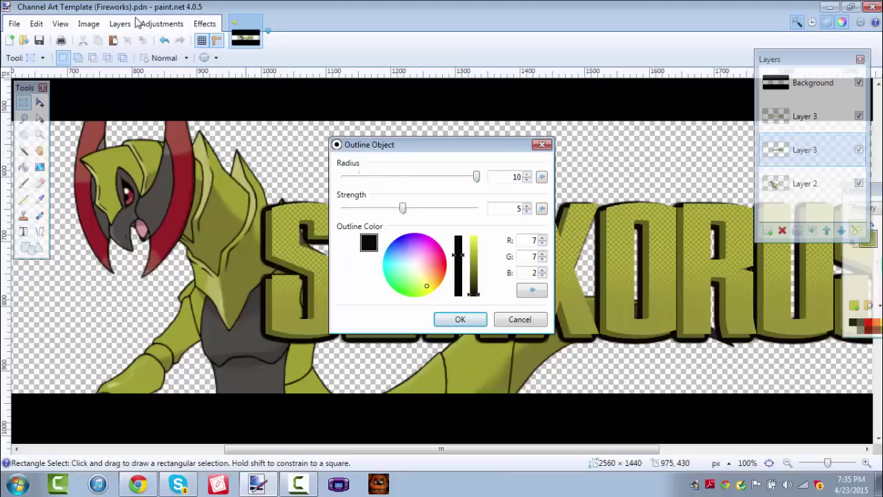
{"action": "mouse_move", "coordinate": [428, 145]}
{"action": "left_mouse_down"}
{"action": "mouse_move", "coordinate": [765, 18]}
{"action": "mouse_move", "coordinate": [413, 22]}
{"action": "mouse_move", "coordinate": [214, 187]}
{"action": "mouse_move", "coordinate": [333, 74]}
{"action": "left_mouse_up"}
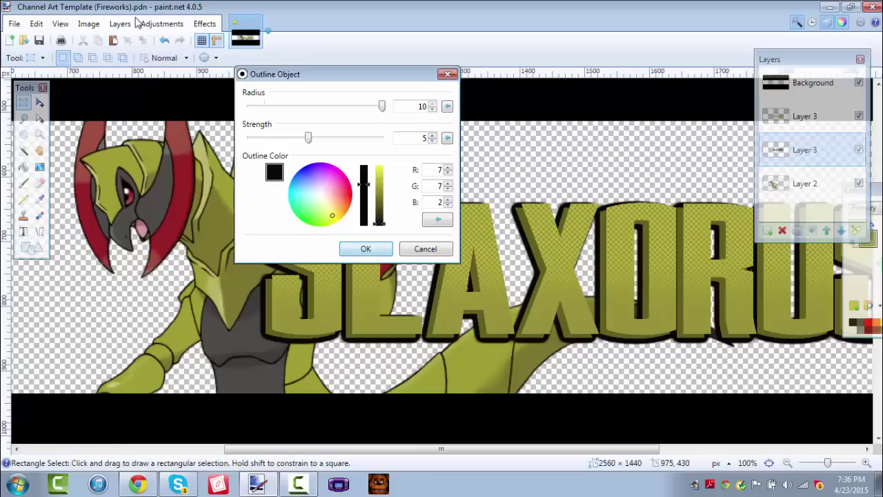
{"action": "key", "text": "Return"}
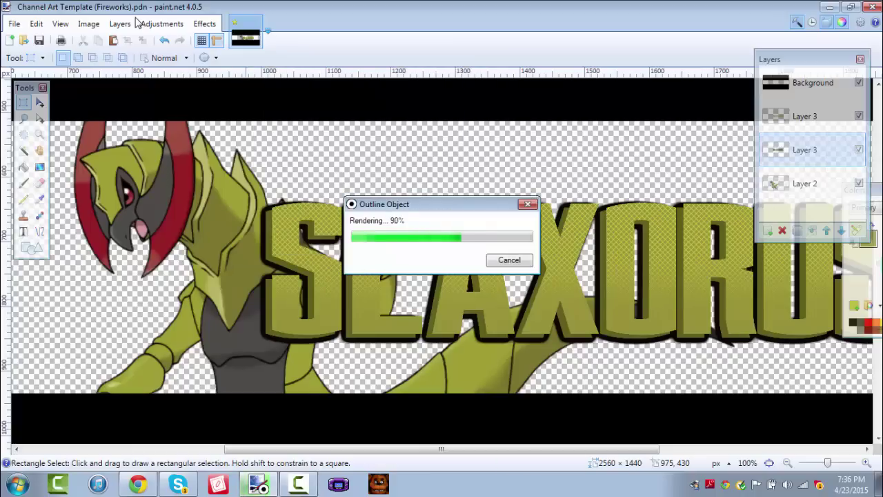
Step: Check the outlined lettering across the banner and in close-up, and undo the outline on the dark olive layer
{"action": "key", "text": "ctrl+minus"}
{"action": "key", "text": "ctrl+minus"}
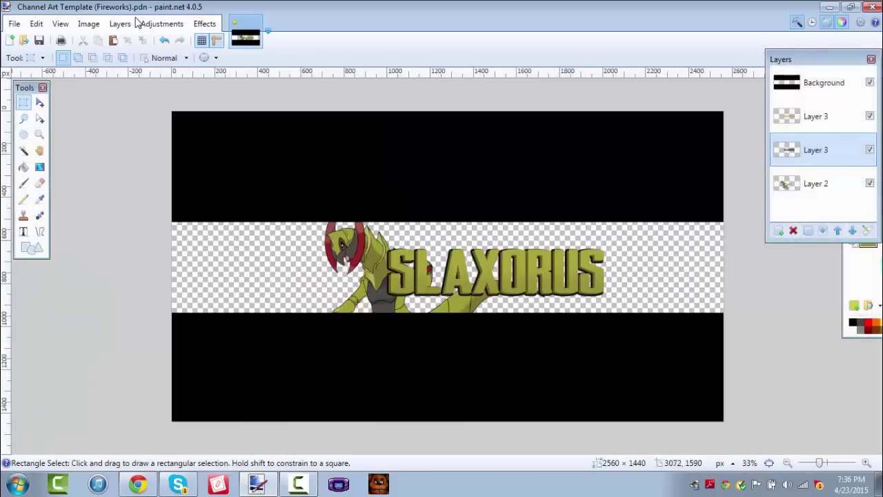
{"action": "key", "text": "ctrl+plus"}
{"action": "key", "text": "ctrl+plus"}
{"action": "key", "text": "ctrl+plus"}
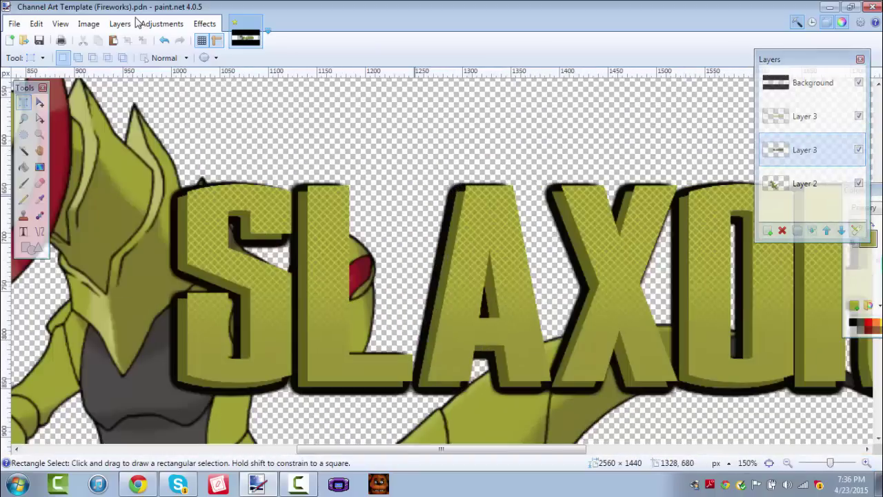
{"action": "key", "text": "ctrl+z"}
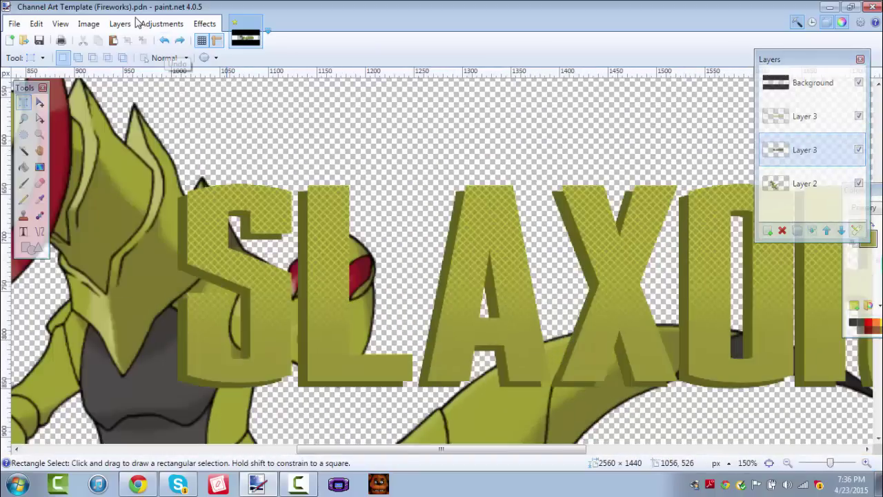
Step: Try the near-black Outline Object effect on the upper, patterned lettering layer, and undo it
{"action": "left_click", "coordinate": [804, 117]}
{"action": "left_click", "coordinate": [204, 24]}
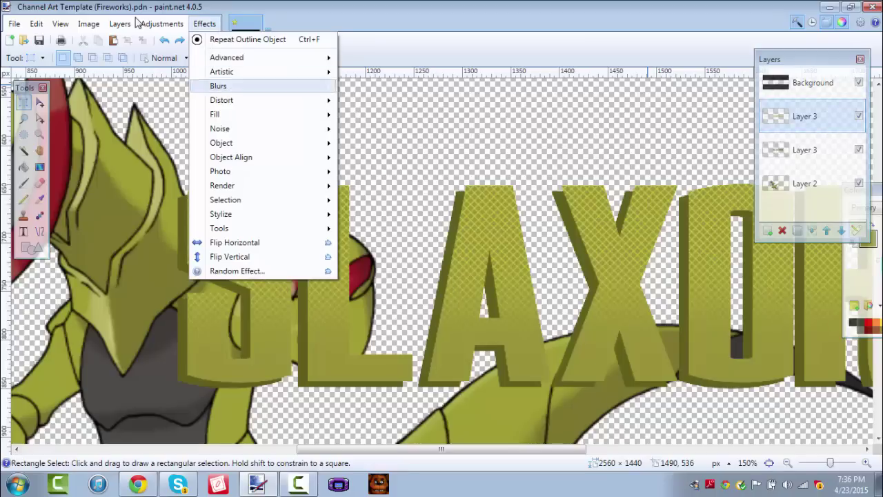
{"action": "key", "text": "Right"}
{"action": "key", "text": "Down"}
{"action": "key", "text": "Down"}
{"action": "key", "text": "Down"}
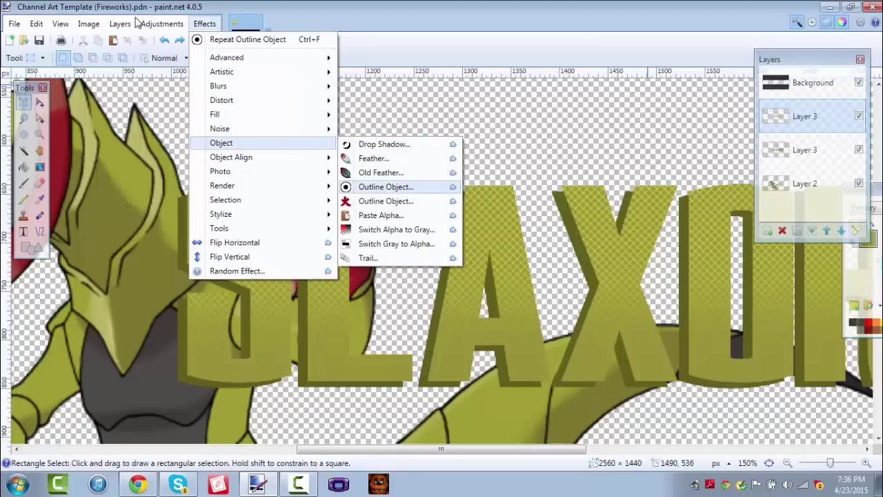
{"action": "key", "text": "Return"}
{"action": "key", "text": "Return"}
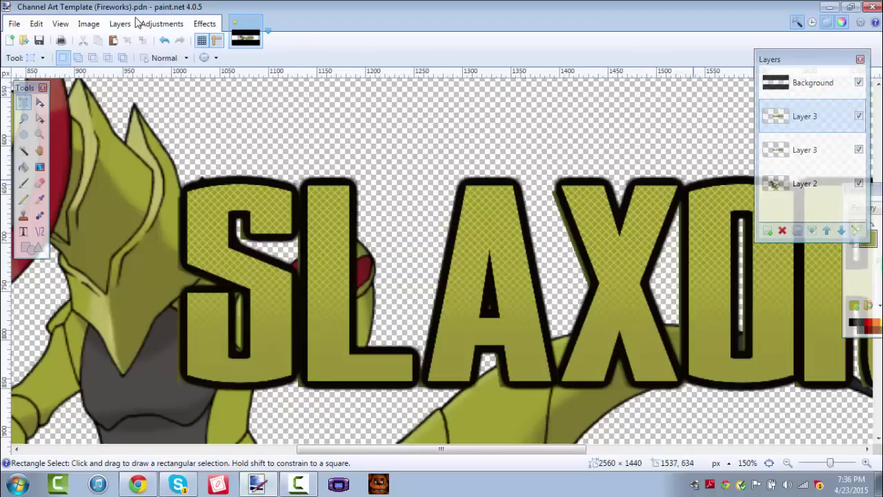
{"action": "left_click", "coordinate": [164, 40]}
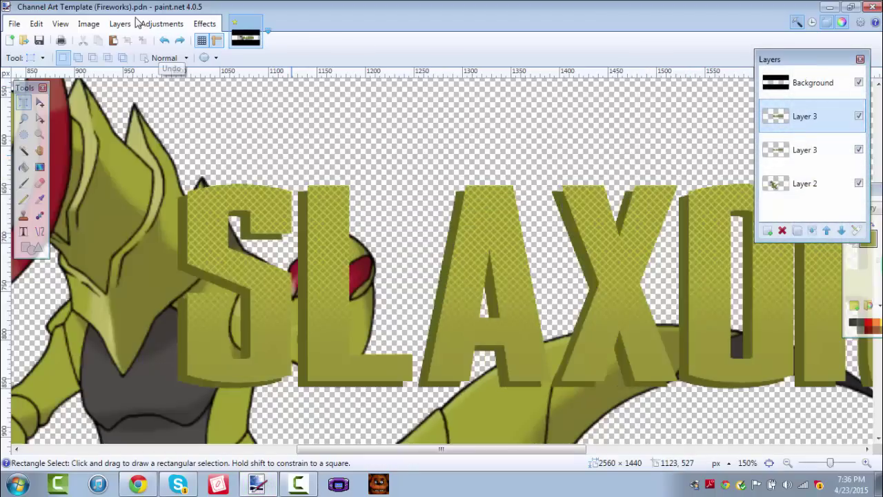
Step: Examine the SLAXORUS lettering and its 3D depth, both in close-up and in the whole banner
{"action": "key", "text": "ctrl+minus"}
{"action": "key", "text": "ctrl+minus"}
{"action": "key", "text": "ctrl+minus"}
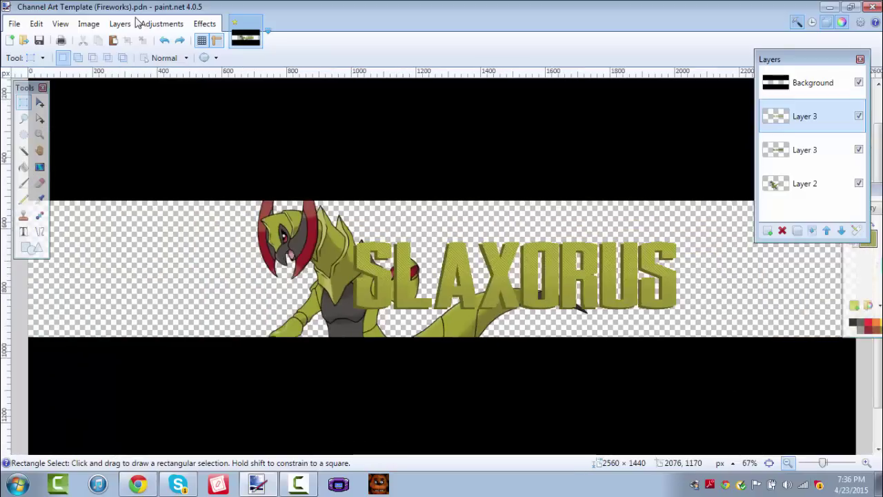
{"action": "key", "text": "ctrl+plus"}
{"action": "key", "text": "ctrl+plus"}
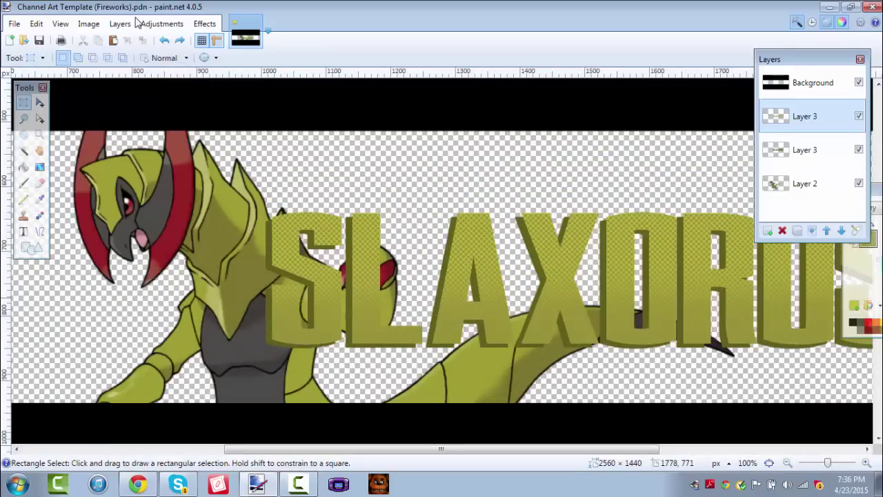
{"action": "key", "text": "ctrl+minus"}
{"action": "key", "text": "ctrl+minus"}
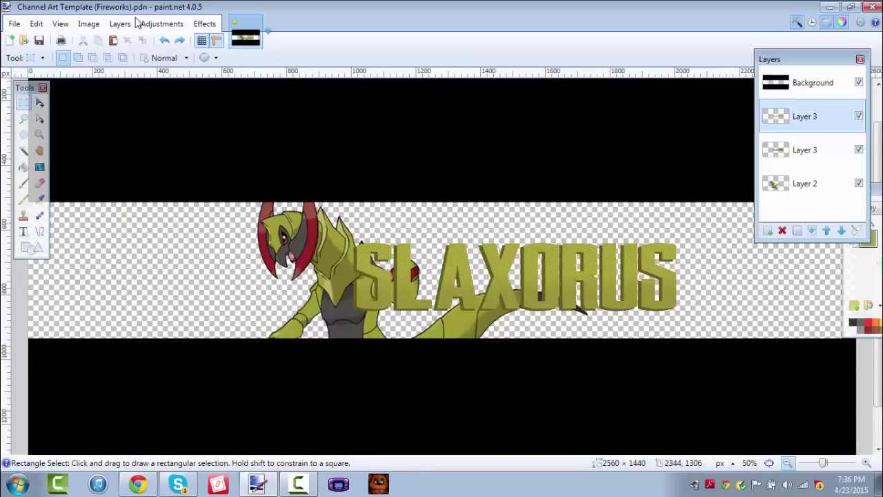
{"action": "key", "text": "ctrl+plus"}
{"action": "key", "text": "ctrl+plus"}
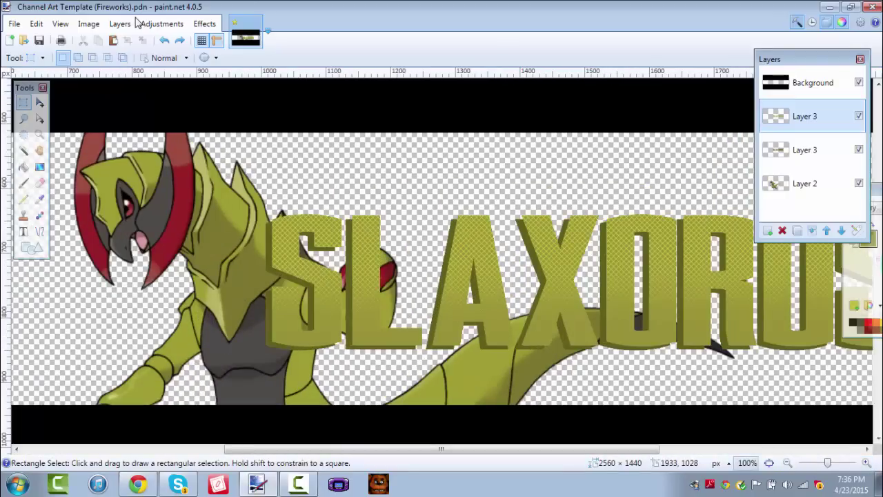
{"action": "key", "text": "ctrl+minus"}
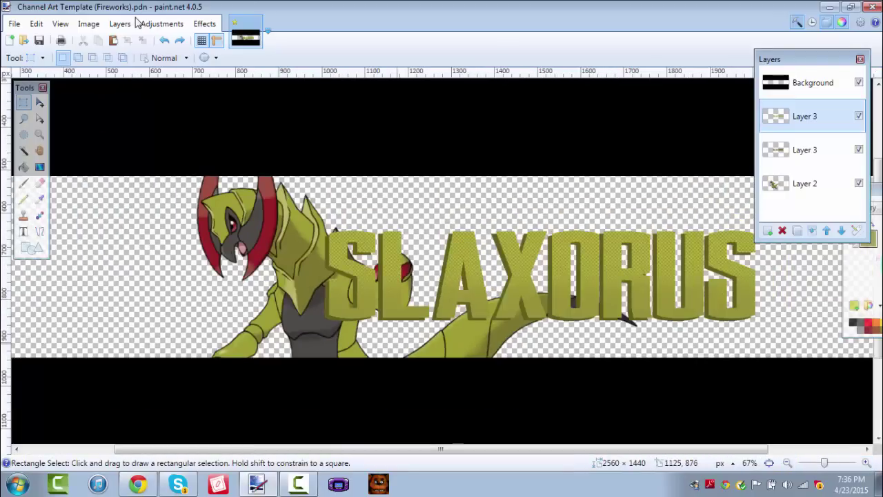
{"action": "key", "text": "ctrl+minus"}
{"action": "key", "text": "ctrl+plus"}
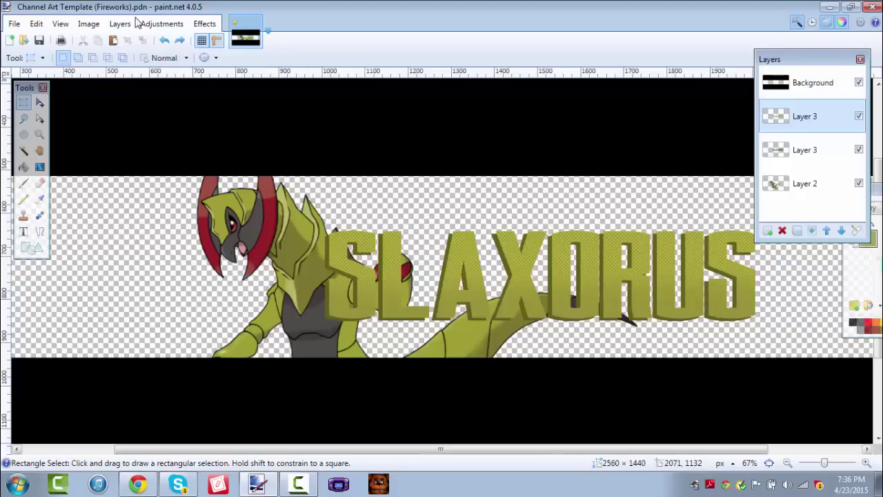
{"action": "key", "text": "ctrl+minus"}
{"action": "key", "text": "ctrl+minus"}
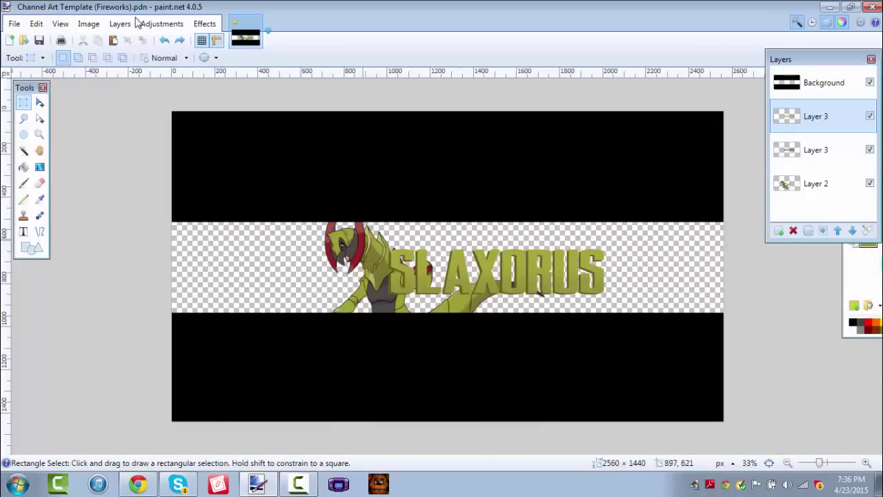
{"action": "key", "text": "ctrl+plus"}
{"action": "key", "text": "ctrl+plus"}
{"action": "key", "text": "ctrl+plus"}
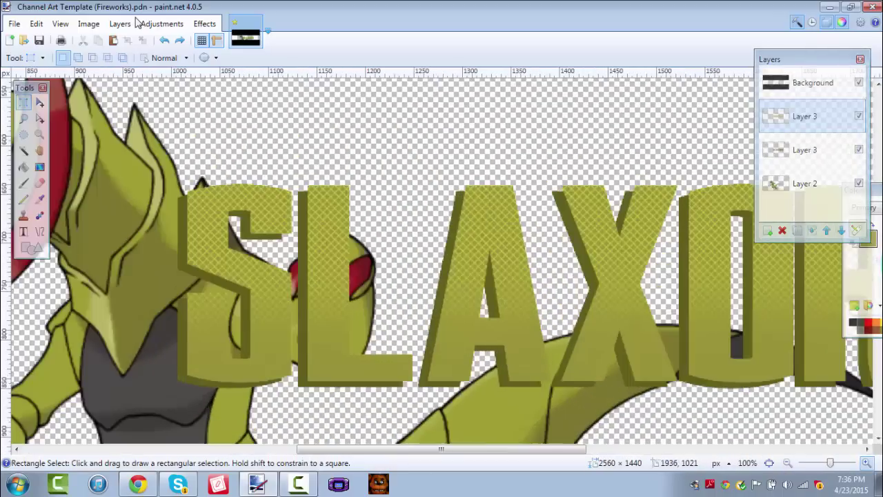
{"action": "key", "text": "ctrl+minus"}
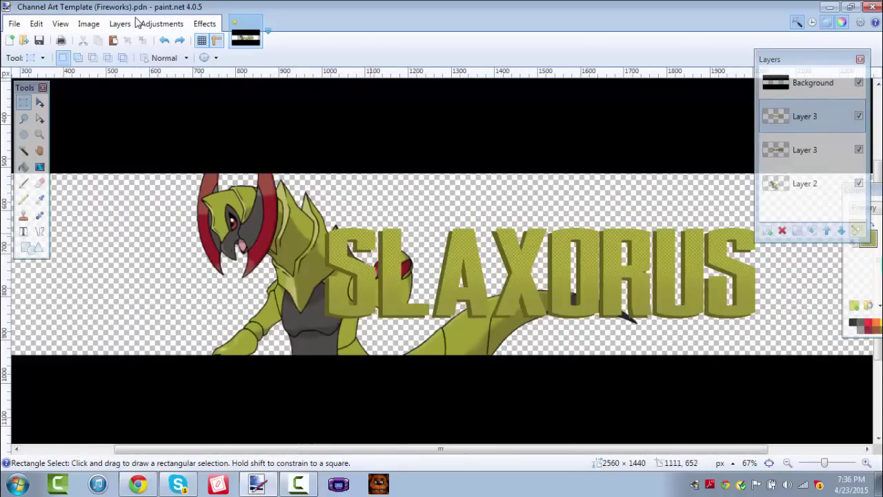
Step: Tilt the patterned lettering layer in perspective with Rotate / Zoom, using roll values of -171.87 and 26.87
{"action": "left_click", "coordinate": [134, 23]}
{"action": "key", "text": "Down"}
{"action": "key", "text": "Down"}
{"action": "key", "text": "Down"}
{"action": "key", "text": "Down"}
{"action": "key", "text": "Down"}
{"action": "key", "text": "Down"}
{"action": "key", "text": "Down"}
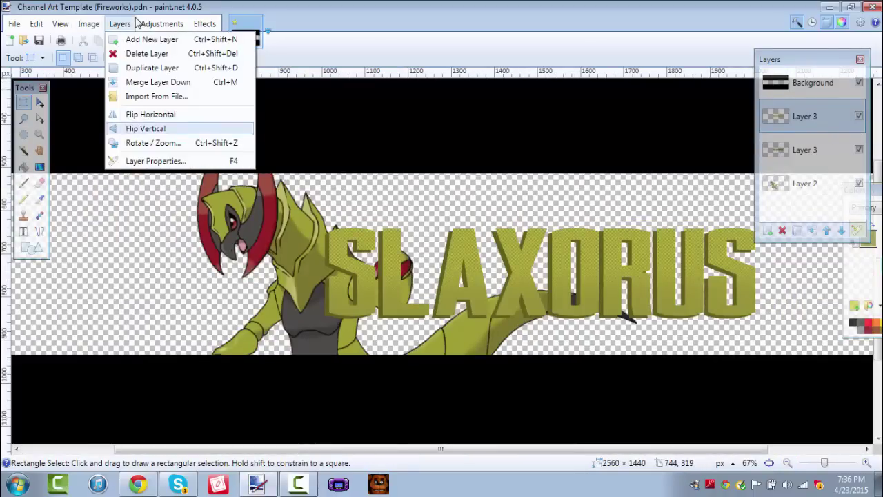
{"action": "key", "text": "Down"}
{"action": "key", "text": "Return"}
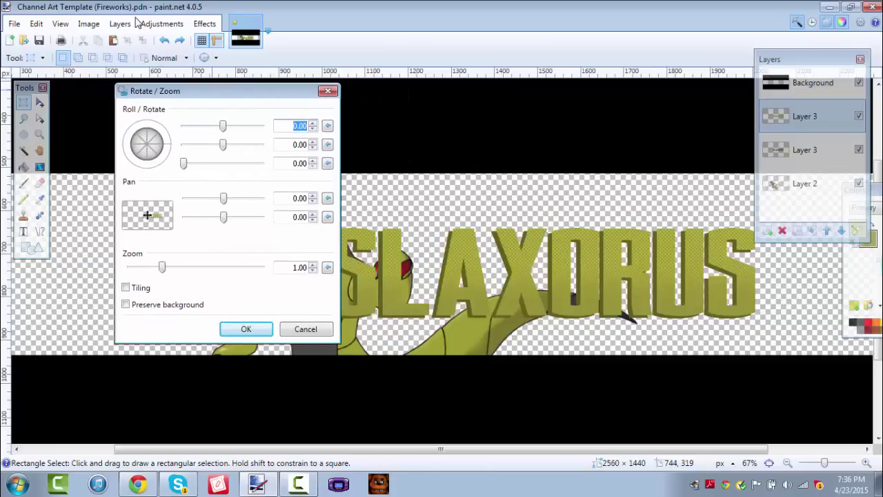
{"action": "left_click_drag", "start_coordinate": [147, 144], "coordinate": [139, 145]}
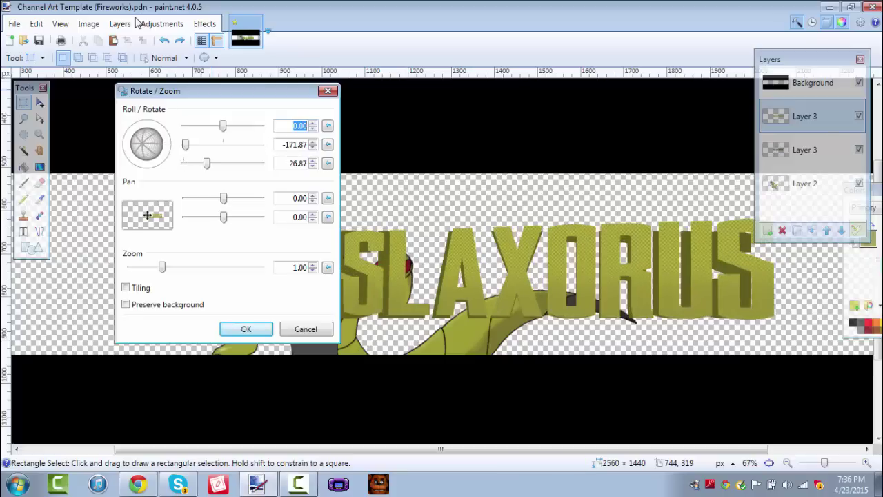
{"action": "left_click_drag", "start_coordinate": [227, 92], "coordinate": [320, 36]}
{"action": "key", "text": "Return"}
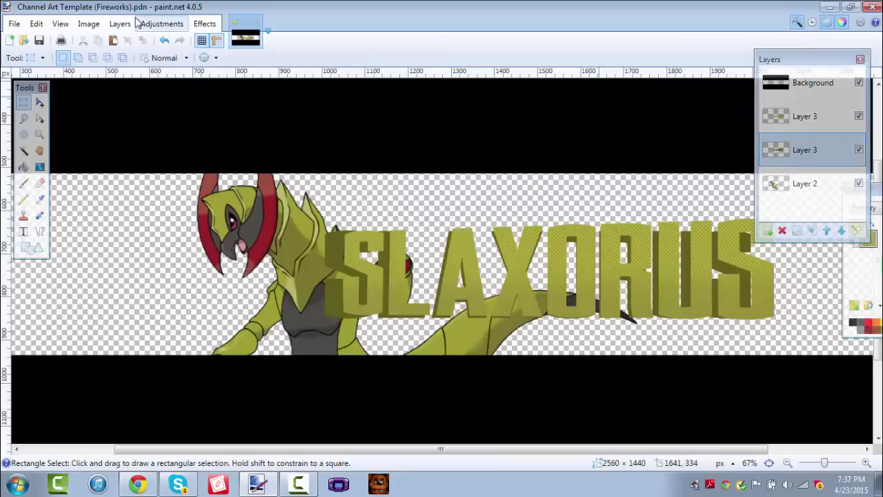
Step: Tilt the lower olive lettering layer in the same perspective with Rotate / Zoom, using roll values of -171.87 and 26.87
{"action": "key", "text": "alt+l"}
{"action": "key", "text": "Down"}
{"action": "key", "text": "Down"}
{"action": "key", "text": "Down"}
{"action": "key", "text": "Down"}
{"action": "key", "text": "Down"}
{"action": "key", "text": "Down"}
{"action": "key", "text": "Down"}
{"action": "key", "text": "Return"}
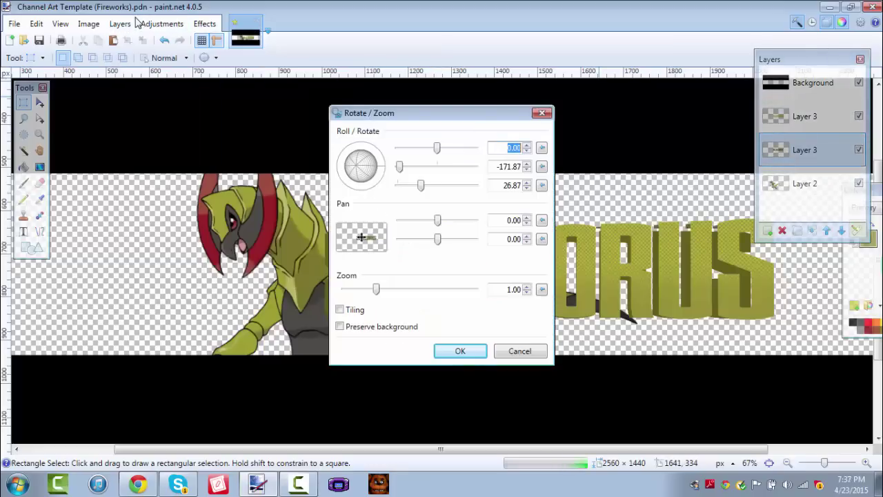
{"action": "key", "text": "Return"}
Step: Compare the SLAXORUS lettering with and without the perspective tilt, and inspect it in close-up and in the whole banner
{"action": "key", "text": "ctrl+minus"}
{"action": "key", "text": "ctrl+minus"}
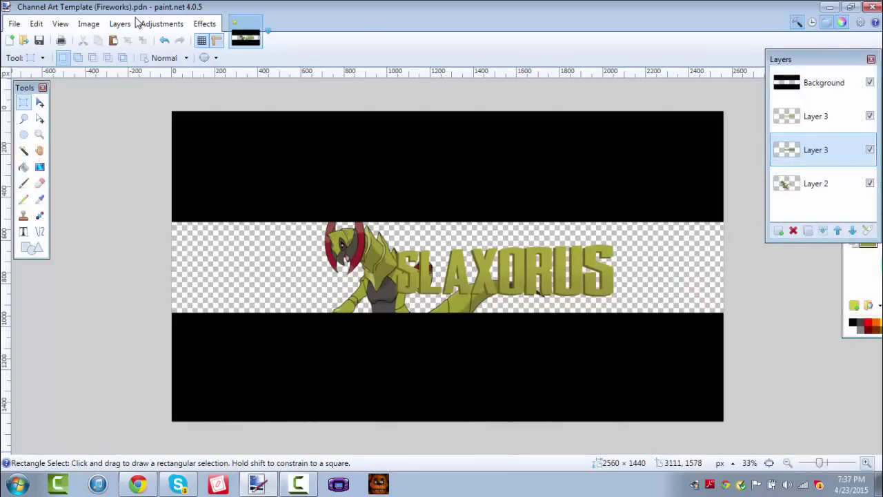
{"action": "key", "text": "ctrl+plus"}
{"action": "key", "text": "ctrl+plus"}
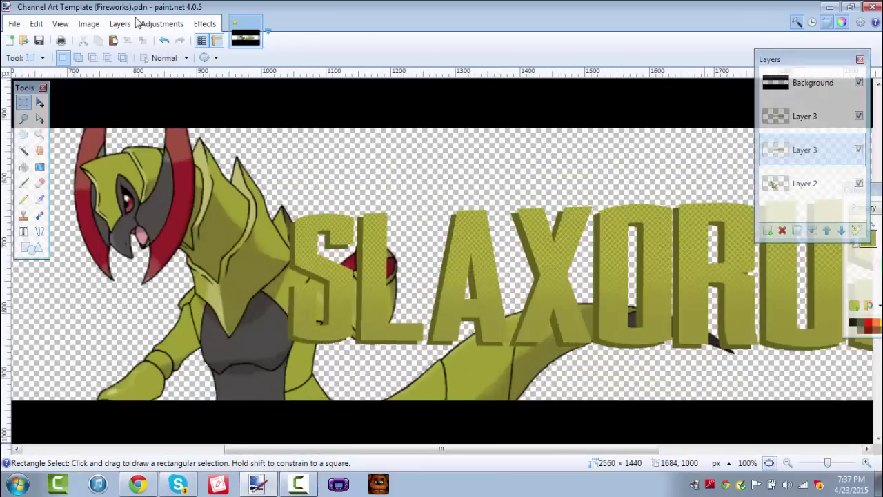
{"action": "key", "text": "ctrl+minus"}
{"action": "key", "text": "ctrl+minus"}
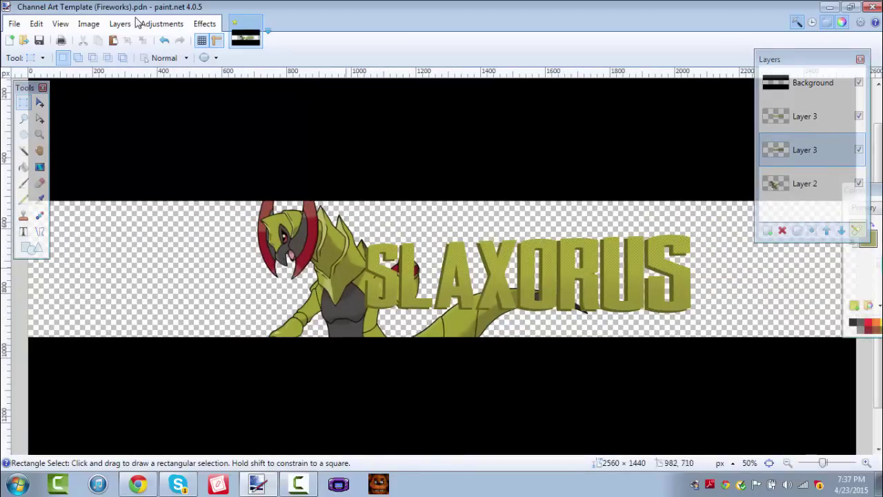
{"action": "left_click", "coordinate": [164, 40]}
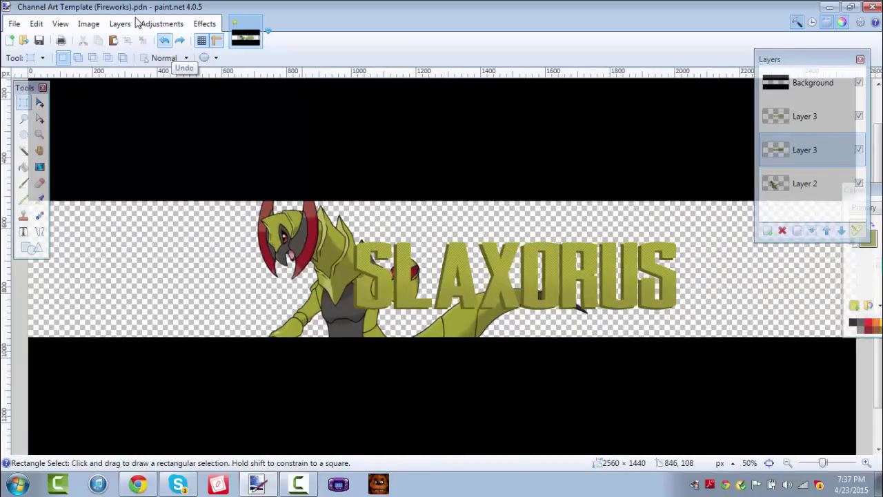
{"action": "left_click", "coordinate": [164, 40]}
{"action": "key", "text": "ctrl+y"}
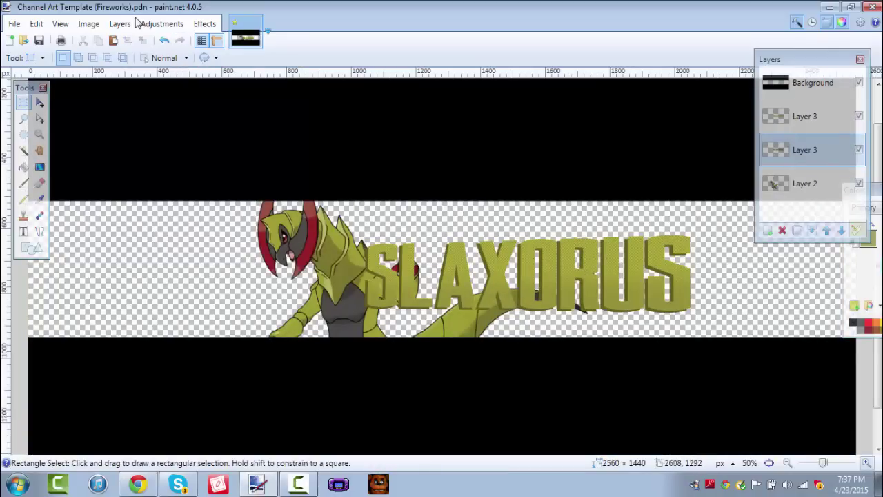
{"action": "key", "text": "ctrl+plus"}
{"action": "key", "text": "ctrl+plus"}
{"action": "key", "text": "ctrl+minus"}
{"action": "key", "text": "ctrl+minus"}
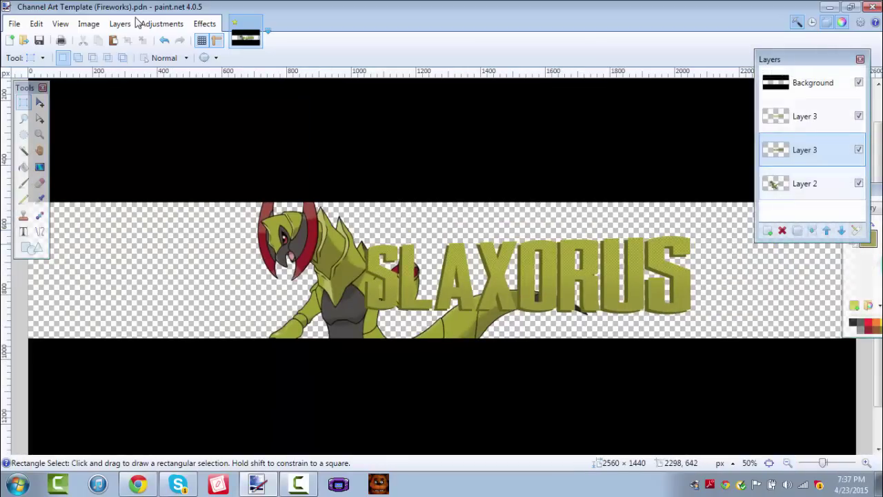
Step: Recolor the upper patterned lettering layer dark grey with Hue / Saturation, using hue 4, saturation 0 and lightness -74
{"action": "left_click", "coordinate": [806, 116]}
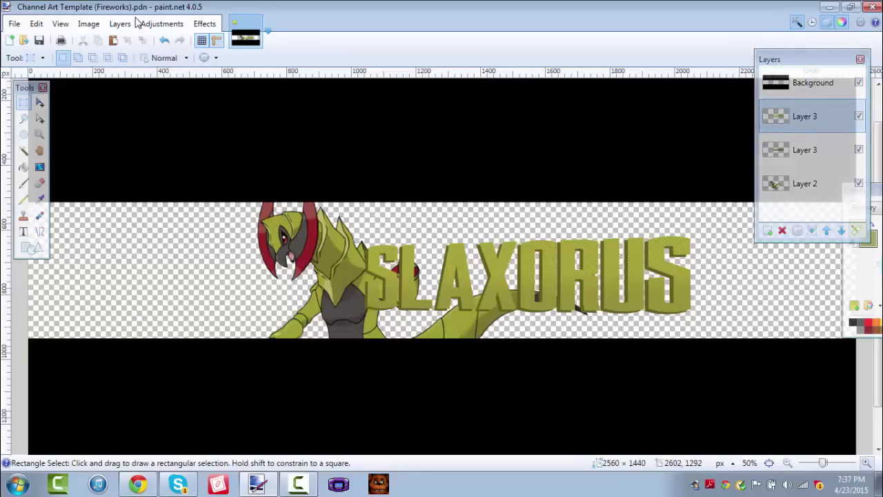
{"action": "left_click", "coordinate": [162, 23]}
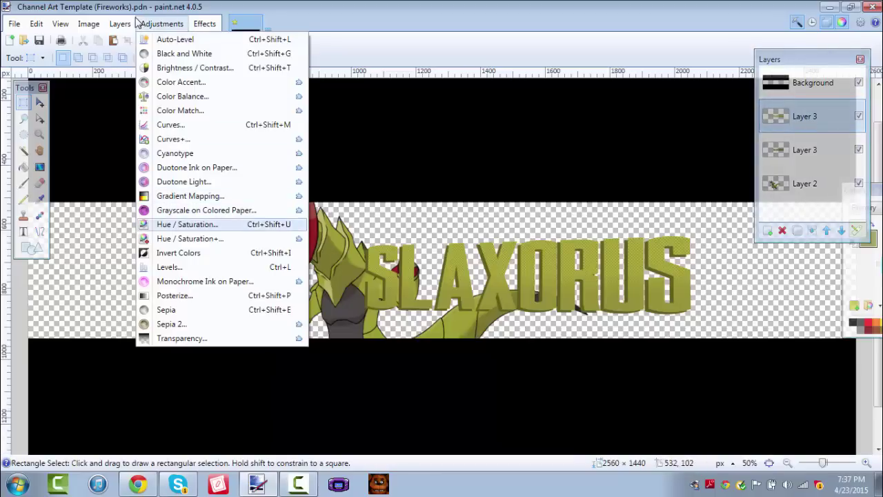
{"action": "left_click", "coordinate": [183, 223]}
{"action": "left_click_drag", "start_coordinate": [428, 171], "coordinate": [173, 113]}
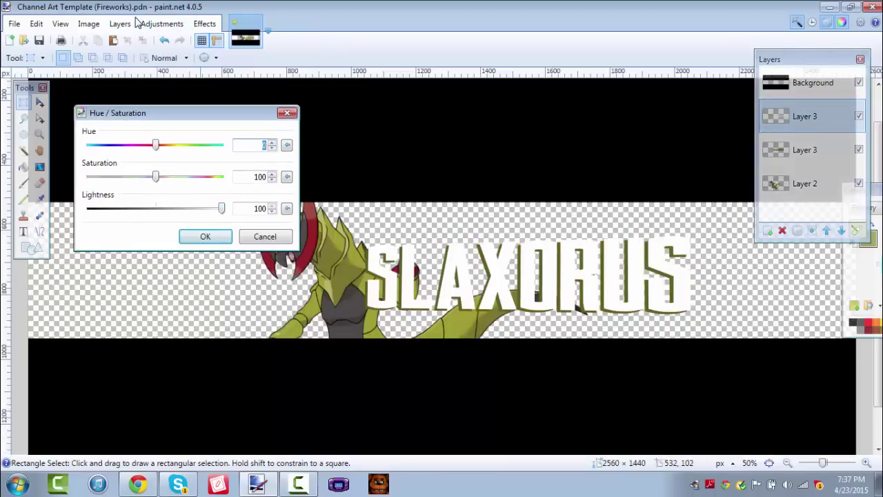
{"action": "left_click_drag", "start_coordinate": [222, 208], "coordinate": [155, 208]}
{"action": "mouse_move", "coordinate": [156, 145]}
{"action": "left_mouse_down"}
{"action": "mouse_move", "coordinate": [114, 145]}
{"action": "mouse_move", "coordinate": [223, 145]}
{"action": "mouse_move", "coordinate": [174, 145]}
{"action": "left_mouse_up"}
{"action": "left_click_drag", "start_coordinate": [155, 177], "coordinate": [88, 176]}
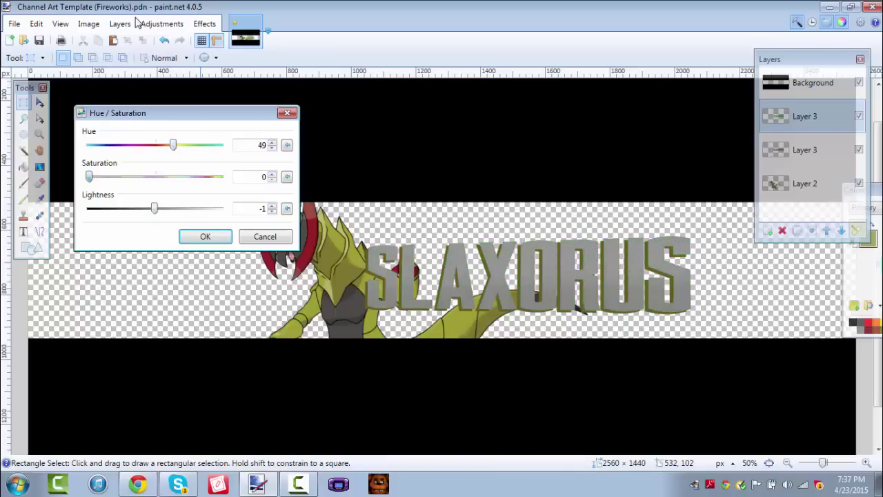
{"action": "left_click_drag", "start_coordinate": [173, 145], "coordinate": [156, 145]}
{"action": "mouse_move", "coordinate": [154, 209]}
{"action": "left_mouse_down"}
{"action": "mouse_move", "coordinate": [195, 209]}
{"action": "mouse_move", "coordinate": [105, 208]}
{"action": "left_mouse_up"}
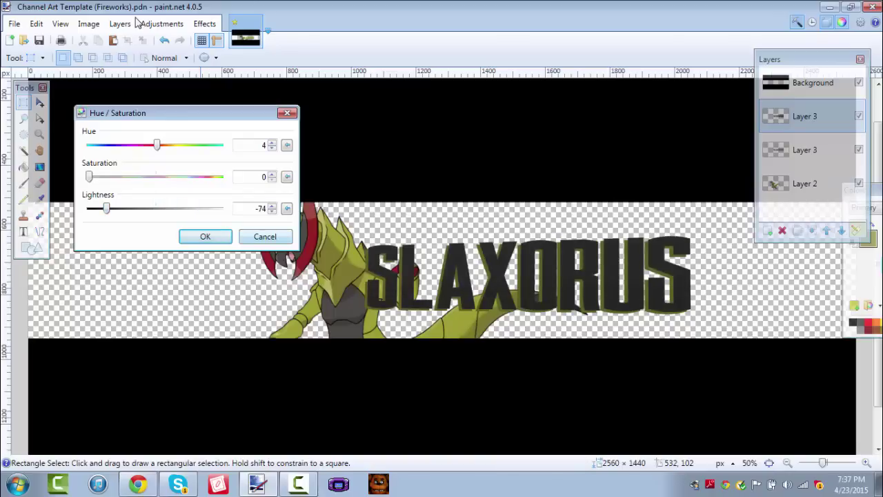
{"action": "mouse_move", "coordinate": [186, 112]}
{"action": "left_mouse_down"}
{"action": "mouse_move", "coordinate": [585, 83]}
{"action": "mouse_move", "coordinate": [126, 79]}
{"action": "mouse_move", "coordinate": [146, 62]}
{"action": "mouse_move", "coordinate": [190, 97]}
{"action": "left_mouse_up"}
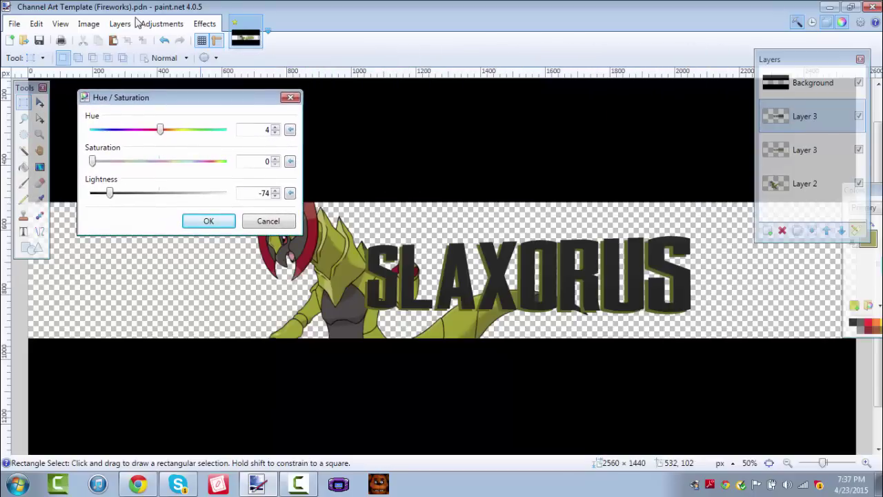
{"action": "left_click", "coordinate": [208, 221]}
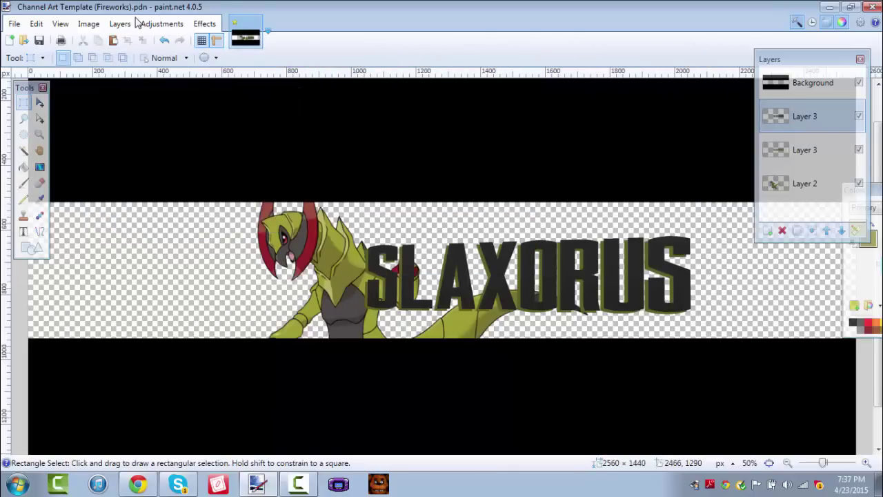
Step: Examine the dark grey lettering against its olive depth and the Haxorus picture, in close-up and in the whole banner
{"action": "left_click", "coordinate": [867, 463]}
{"action": "left_click", "coordinate": [866, 462]}
{"action": "left_click", "coordinate": [788, 463]}
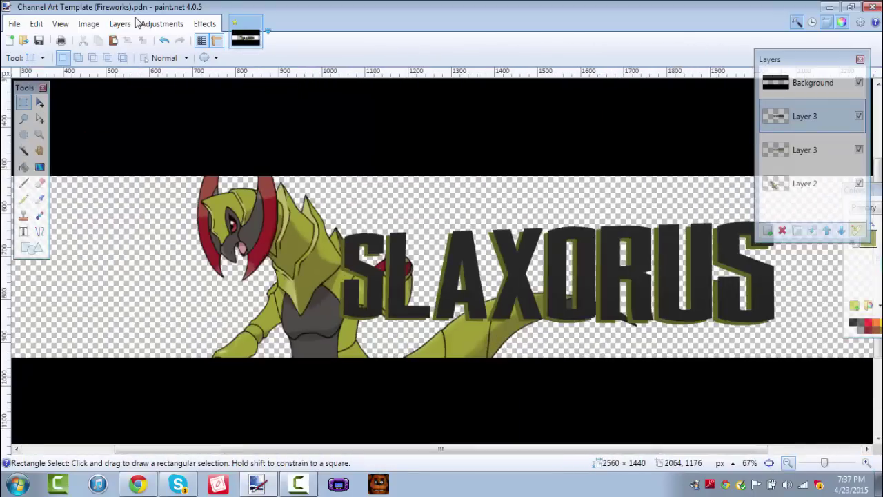
{"action": "left_click", "coordinate": [788, 463]}
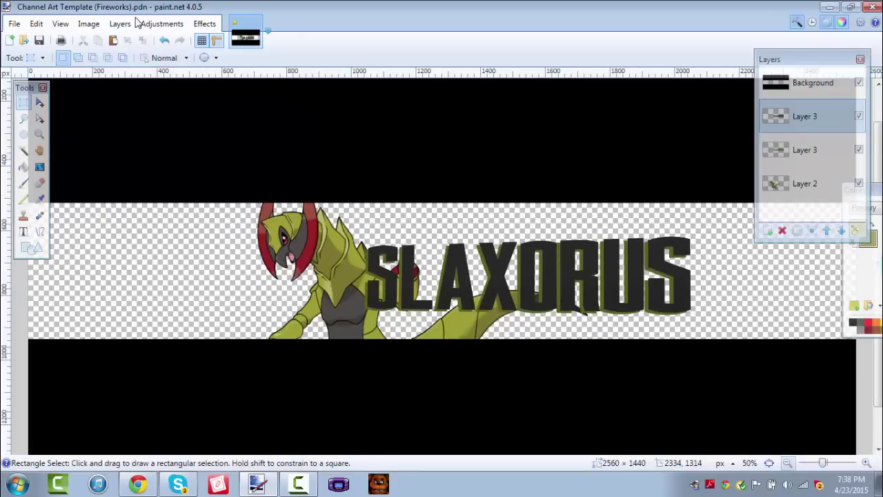
{"action": "left_click", "coordinate": [788, 462]}
{"action": "left_click", "coordinate": [788, 462]}
{"action": "key", "text": "ctrl+plus"}
{"action": "key", "text": "ctrl+plus"}
{"action": "key", "text": "ctrl+plus"}
{"action": "key", "text": "ctrl+plus"}
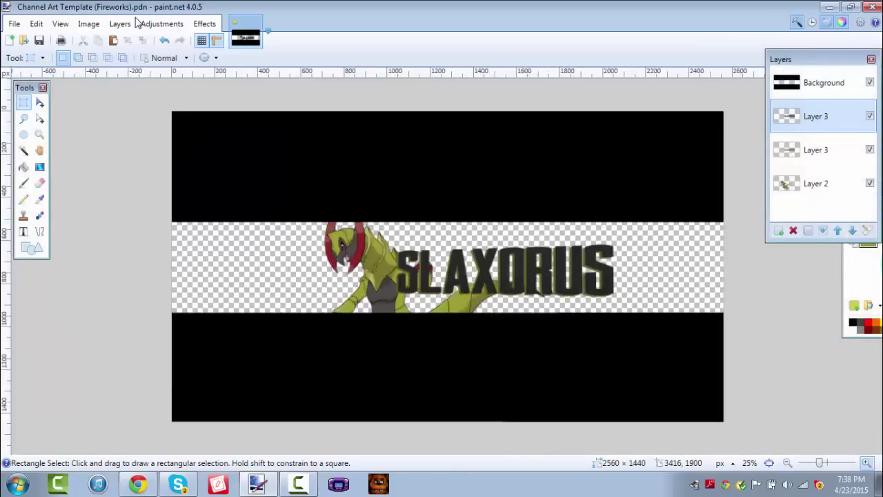
{"action": "key", "text": "ctrl+minus"}
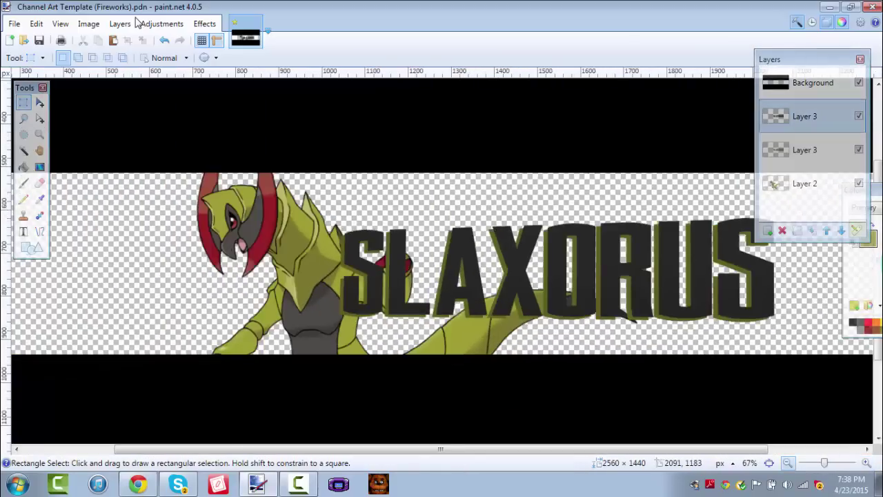
{"action": "key", "text": "ctrl+minus"}
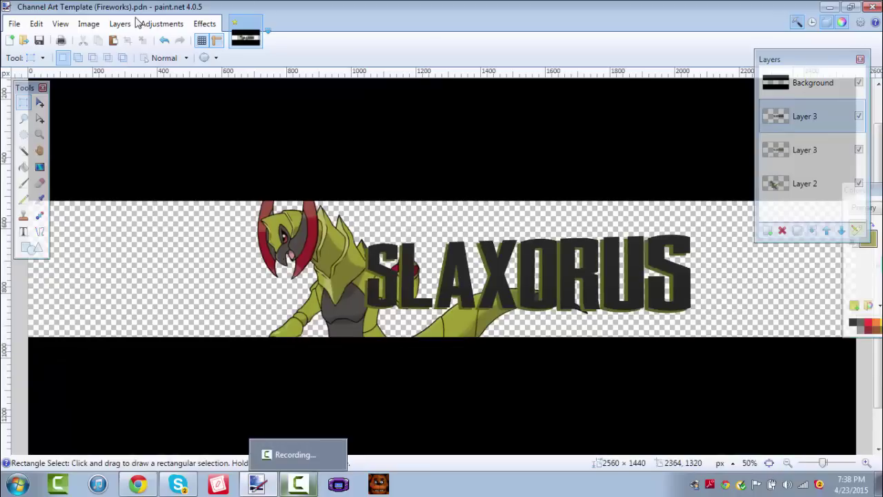
{"action": "left_click", "coordinate": [298, 484]}
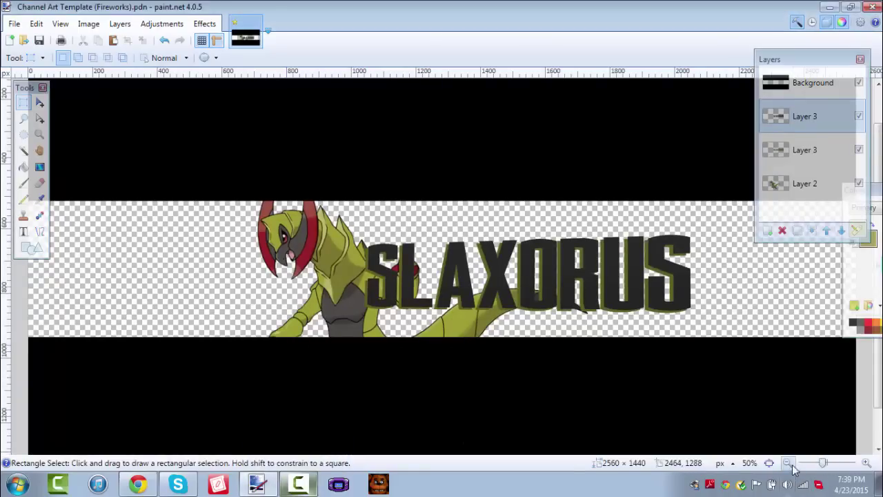
{"action": "left_click", "coordinate": [788, 464]}
{"action": "left_click", "coordinate": [788, 463]}
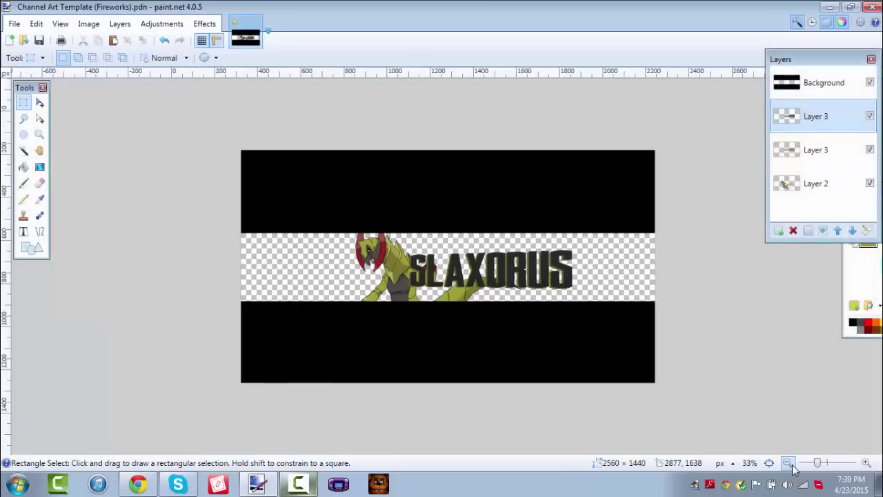
{"action": "left_click", "coordinate": [866, 463]}
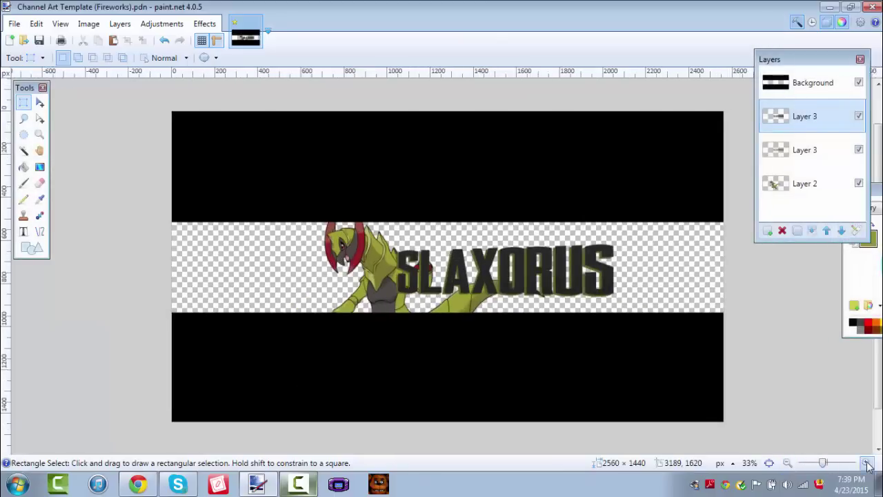
{"action": "left_click", "coordinate": [865, 463]}
{"action": "left_click", "coordinate": [865, 463]}
{"action": "left_click", "coordinate": [787, 463]}
{"action": "left_click", "coordinate": [791, 464]}
{"action": "left_click", "coordinate": [791, 463]}
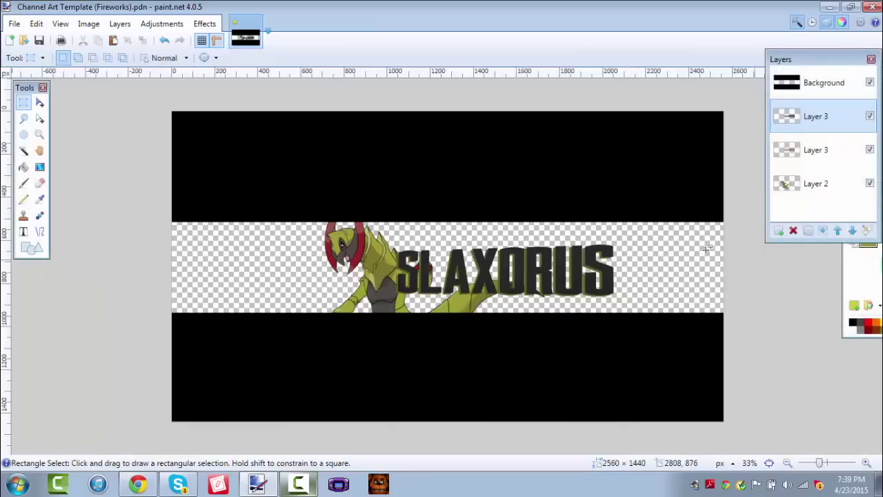
Step: Nudge the lower olive lettering layer 4 pixels up and 1 pixel right behind the dark lettering
{"action": "left_click", "coordinate": [794, 153]}
{"action": "left_click", "coordinate": [867, 463]}
{"action": "left_click", "coordinate": [867, 463]}
{"action": "left_click", "coordinate": [867, 463]}
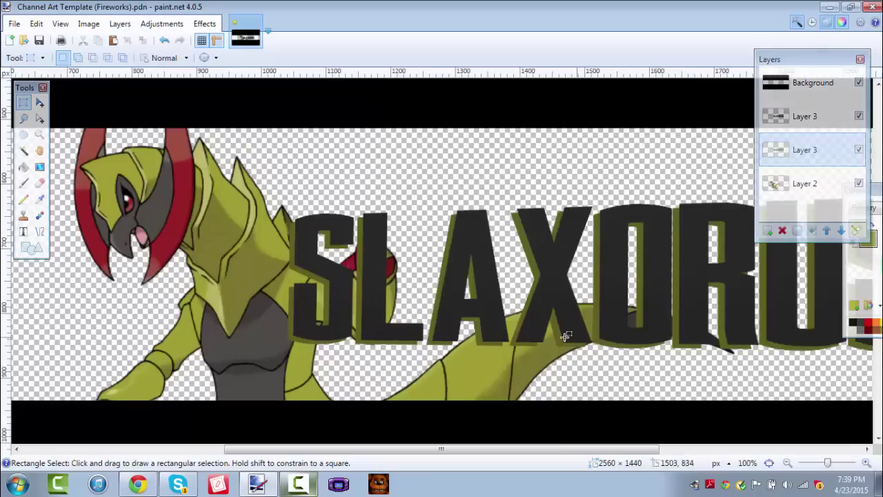
{"action": "left_click", "coordinate": [40, 102]}
{"action": "left_click_drag", "start_coordinate": [267, 264], "coordinate": [267, 264]}
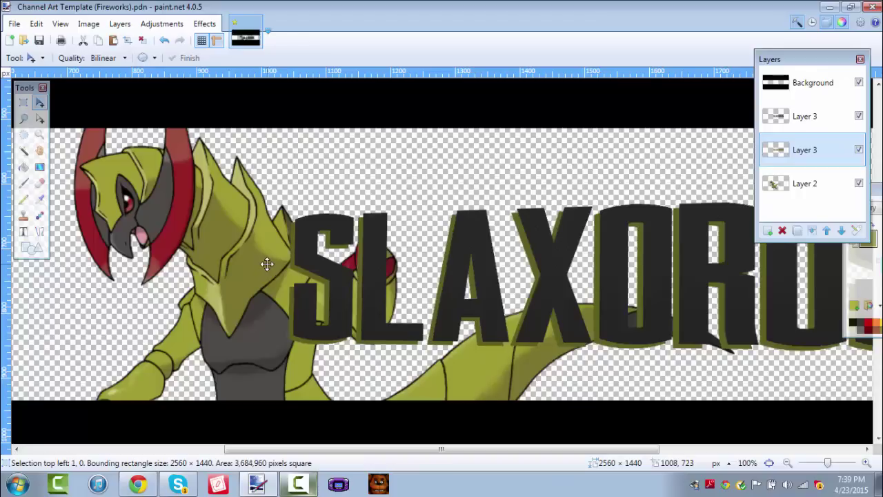
{"action": "key", "text": "Up"}
{"action": "key", "text": "Up"}
{"action": "key", "text": "Up"}
{"action": "key", "text": "Up"}
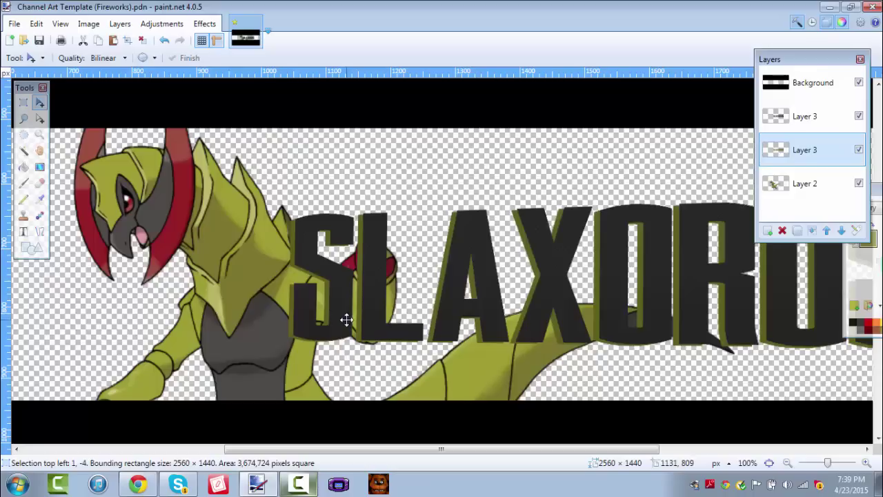
Step: Shift the olive lettering layer 20 pixels further right so the depth falls on the letters' right side, and finish the move
{"action": "left_click_drag", "start_coordinate": [347, 320], "coordinate": [360, 320]}
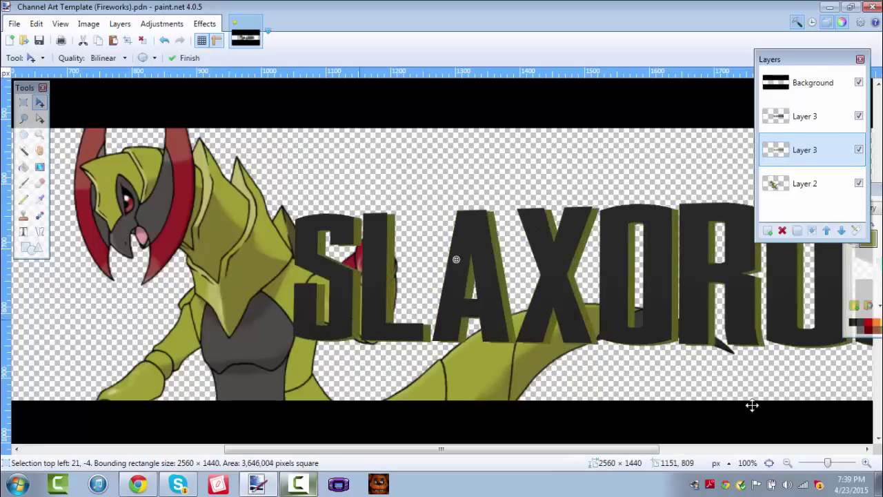
{"action": "left_click", "coordinate": [787, 463]}
{"action": "left_click", "coordinate": [788, 463]}
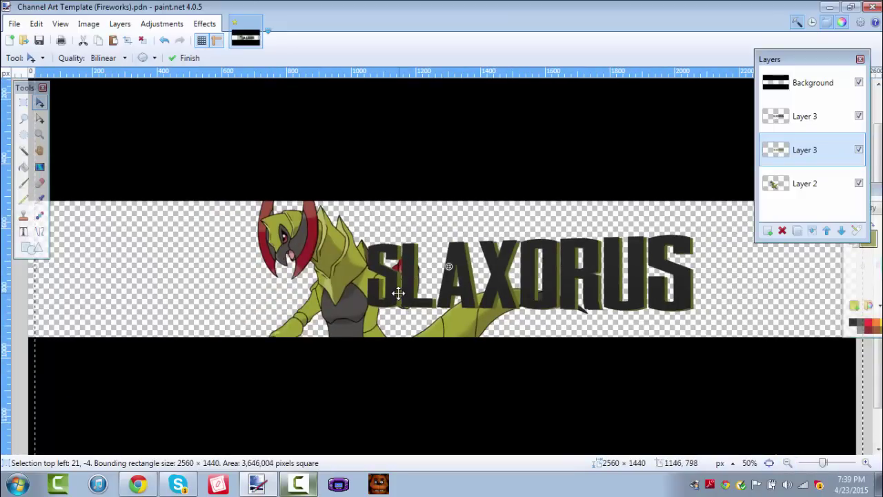
{"action": "key", "text": "ctrl+d"}
{"action": "key", "text": "ctrl+z"}
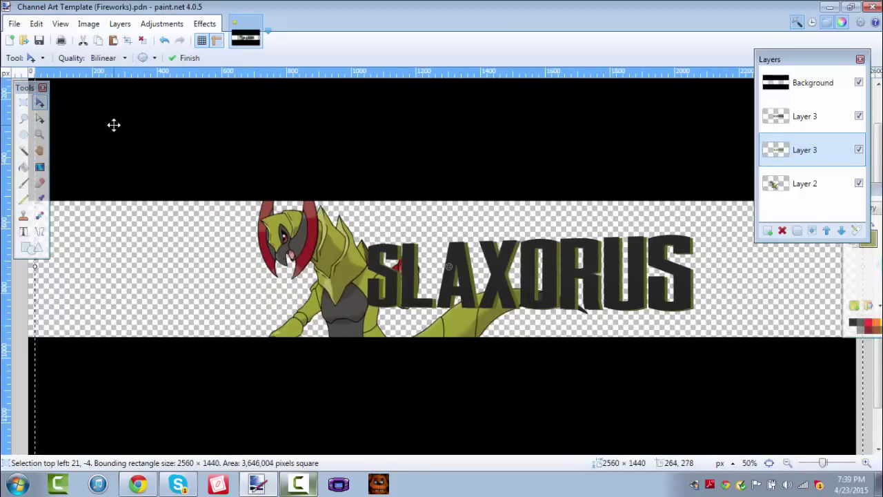
{"action": "left_click", "coordinate": [23, 102]}
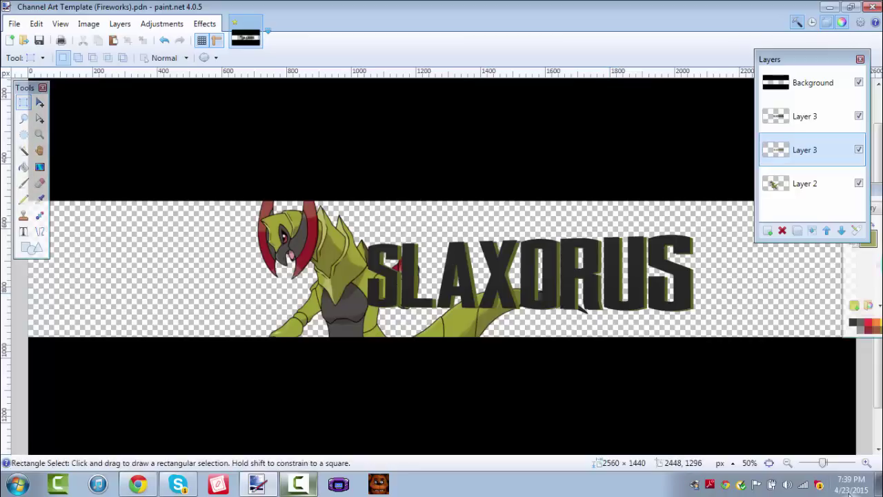
Step: Examine the olive depth along the dark lettering's right edges in close-up and against the Haxorus picture
{"action": "left_click", "coordinate": [867, 464]}
{"action": "left_click", "coordinate": [867, 465]}
{"action": "left_click", "coordinate": [867, 466]}
{"action": "left_click", "coordinate": [867, 465]}
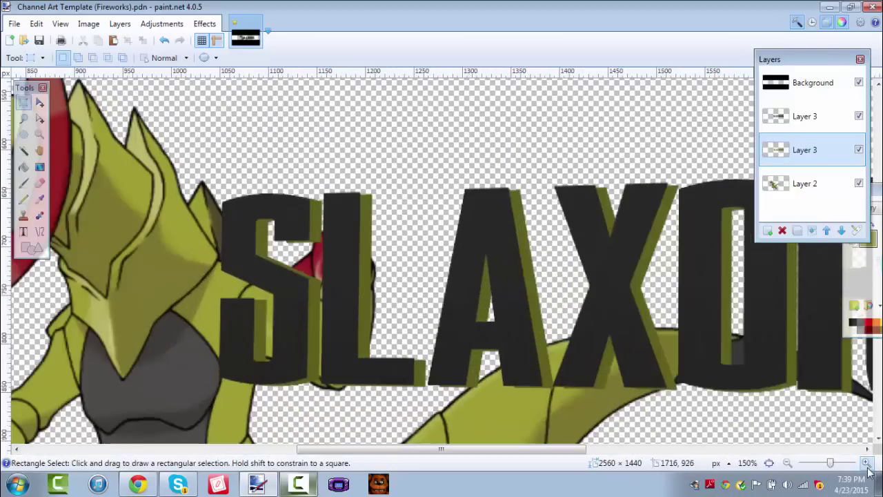
{"action": "left_click", "coordinate": [788, 464]}
{"action": "left_click", "coordinate": [787, 463]}
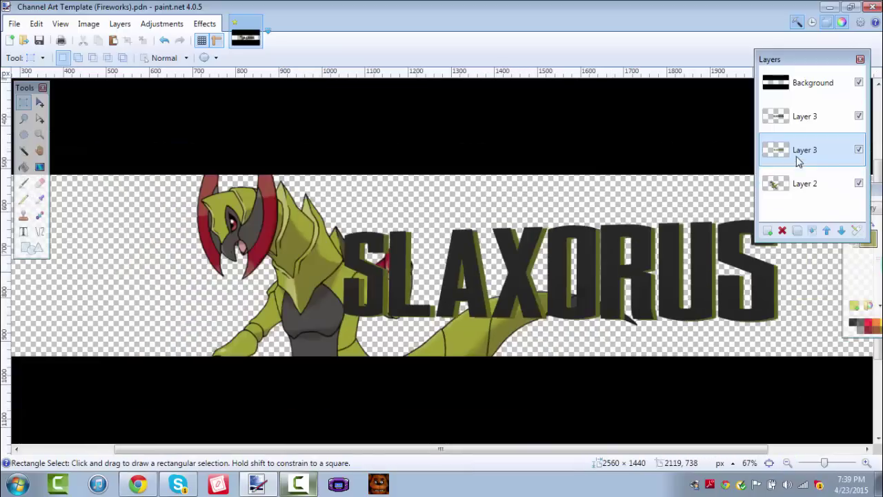
{"action": "left_click", "coordinate": [205, 23]}
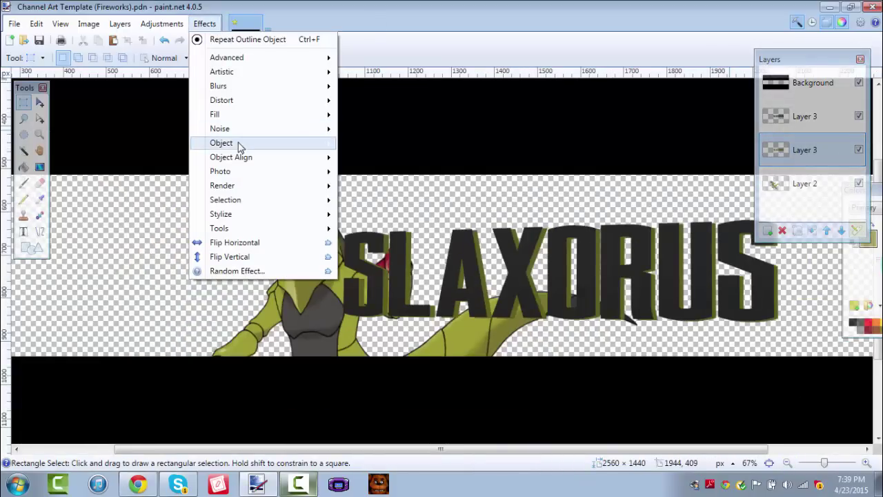
{"action": "mouse_move", "coordinate": [306, 152]}
{"action": "left_click", "coordinate": [386, 186]}
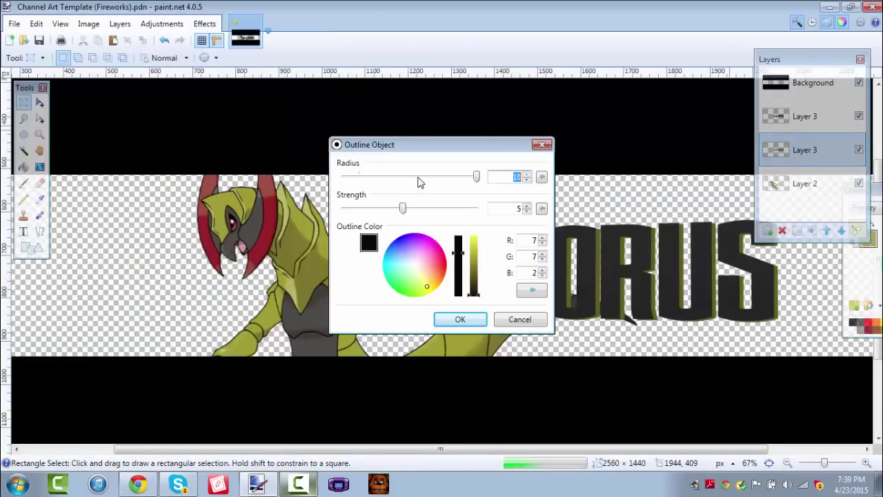
{"action": "mouse_move", "coordinate": [407, 144]}
{"action": "left_mouse_down"}
{"action": "mouse_move", "coordinate": [19, 45]}
{"action": "mouse_move", "coordinate": [129, 113]}
{"action": "mouse_move", "coordinate": [150, 94]}
{"action": "left_mouse_up"}
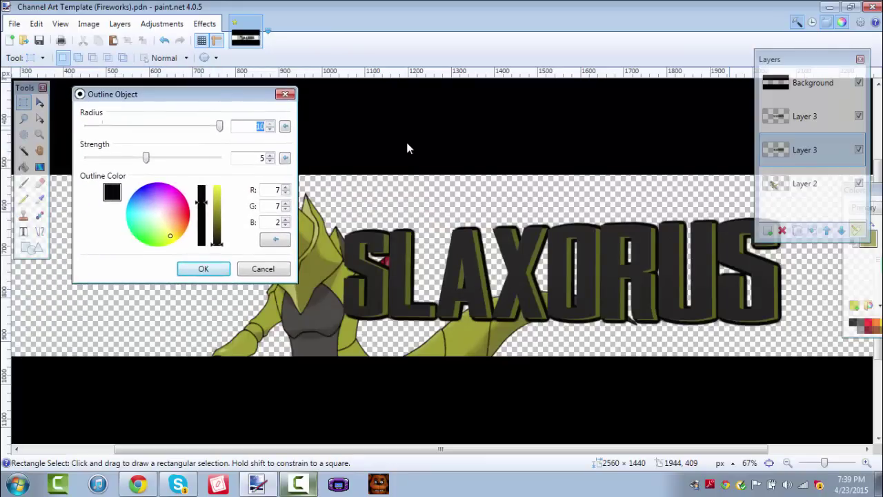
{"action": "mouse_move", "coordinate": [219, 126]}
{"action": "left_mouse_down"}
{"action": "mouse_move", "coordinate": [102, 126]}
{"action": "mouse_move", "coordinate": [176, 126]}
{"action": "mouse_move", "coordinate": [161, 127]}
{"action": "left_mouse_up"}
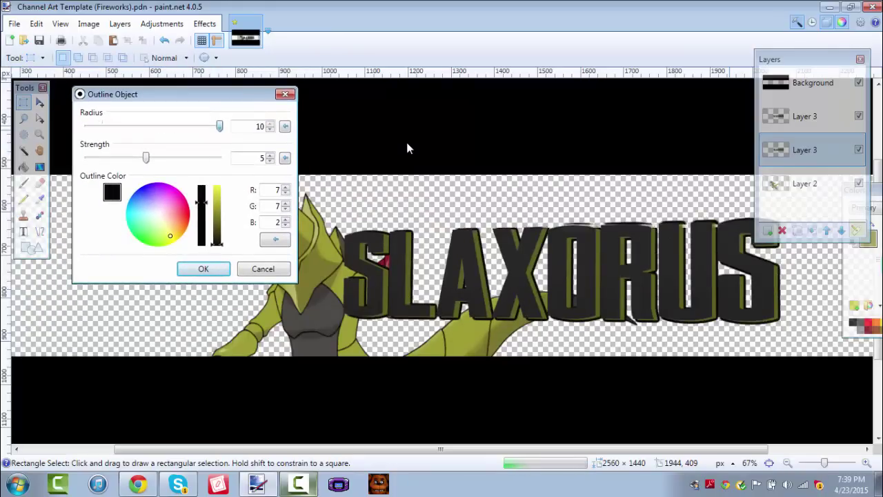
{"action": "key", "text": "End"}
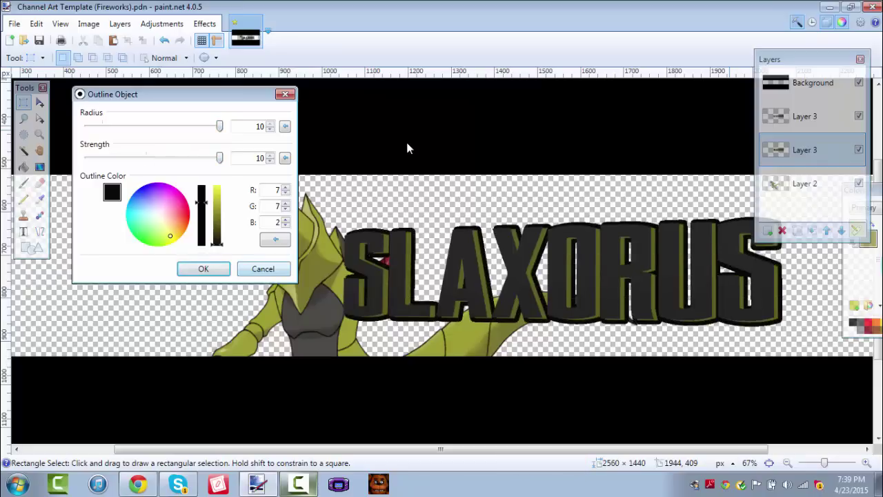
{"action": "key", "text": "Escape"}
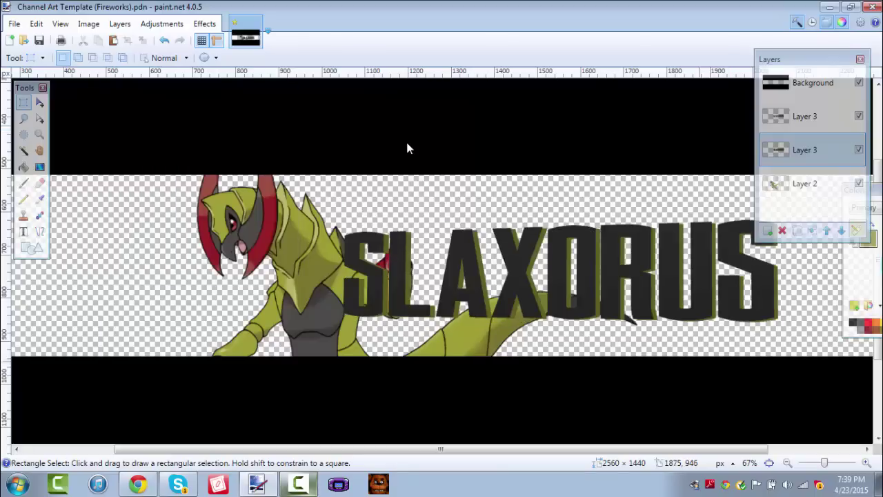
Step: Switch to Chrome and copy the black claw-scratch image from the rip claw effect image results
{"action": "key", "text": "ctrl+minus"}
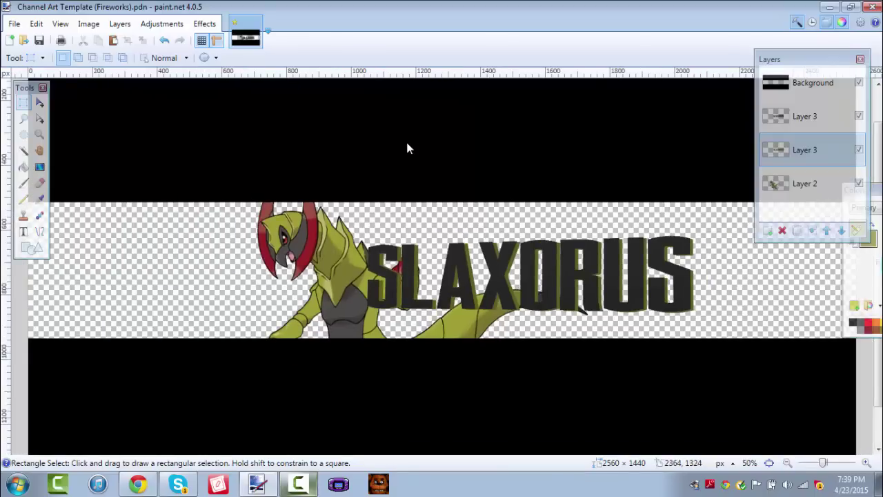
{"action": "left_click", "coordinate": [139, 485]}
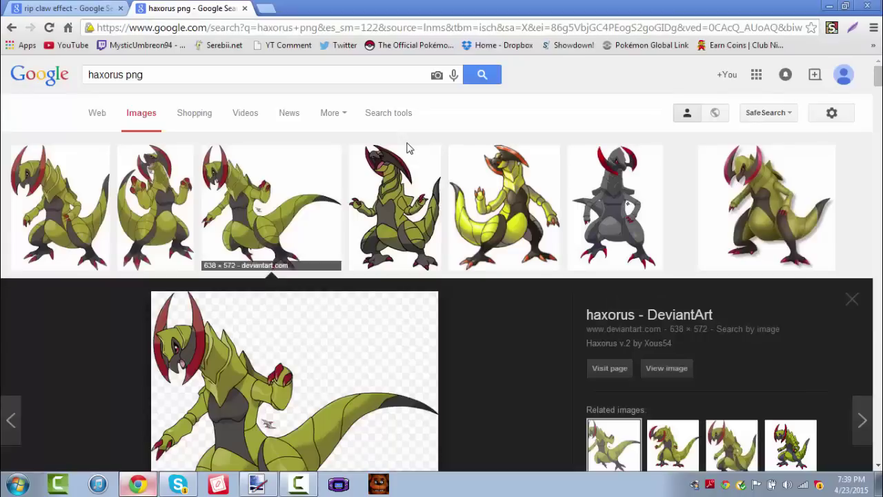
{"action": "left_click", "coordinate": [68, 8]}
{"action": "scroll", "coordinate": [408, 148], "scroll_direction": "down", "scroll_amount": 2}
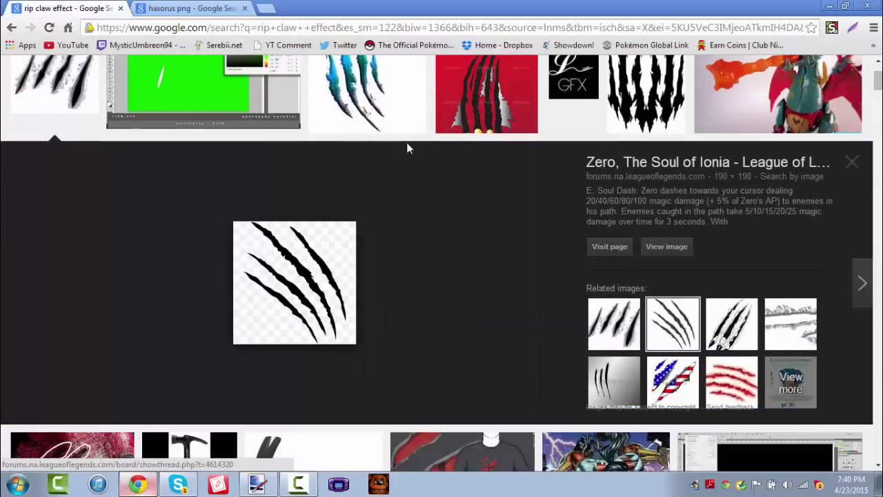
{"action": "right_click", "coordinate": [299, 278]}
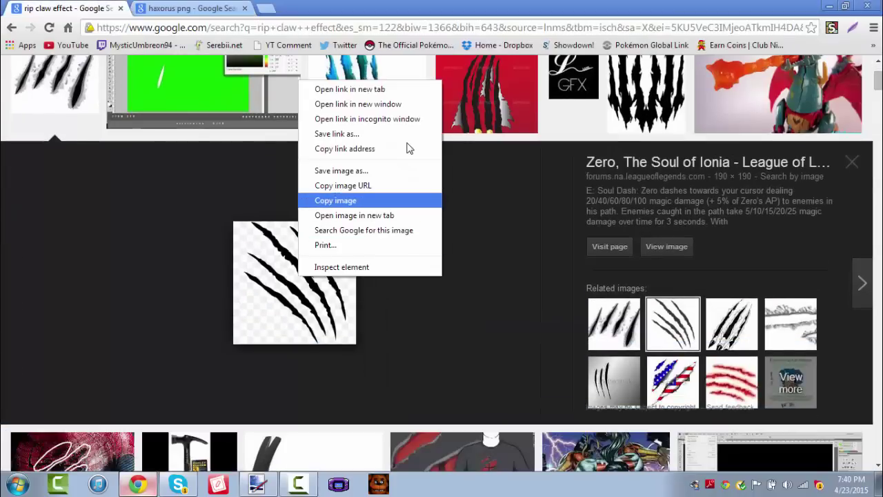
{"action": "left_click", "coordinate": [337, 200]}
Step: Switch to paint.net, create a new 190 × 190 pixel image and paste the claw scratches into it
{"action": "left_click", "coordinate": [259, 485]}
{"action": "key", "text": "alt+Tab"}
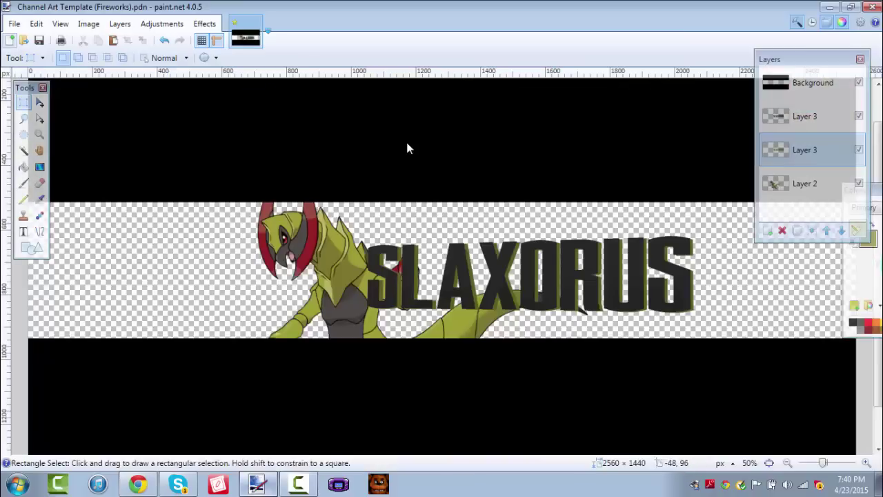
{"action": "key", "text": "alt+f"}
{"action": "key", "text": "n"}
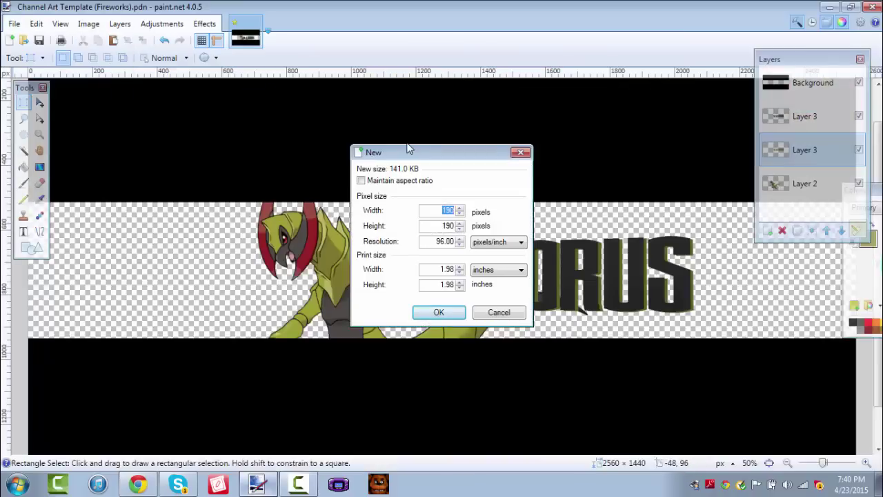
{"action": "key", "text": "Return"}
{"action": "key", "text": "ctrl+v"}
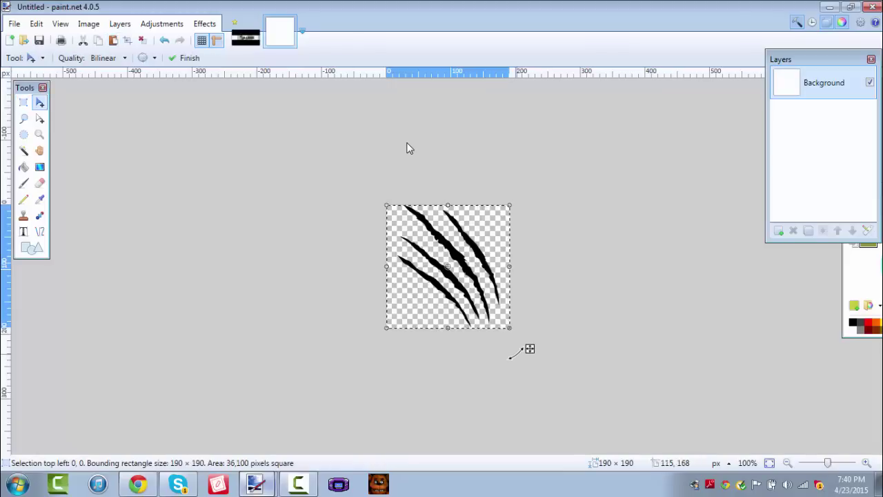
Step: Resize the claw-scratch image by percentage to 200% with Nearest Neighbor resampling
{"action": "key", "text": "alt+i"}
{"action": "key", "text": "Down"}
{"action": "key", "text": "Down"}
{"action": "key", "text": "Down"}
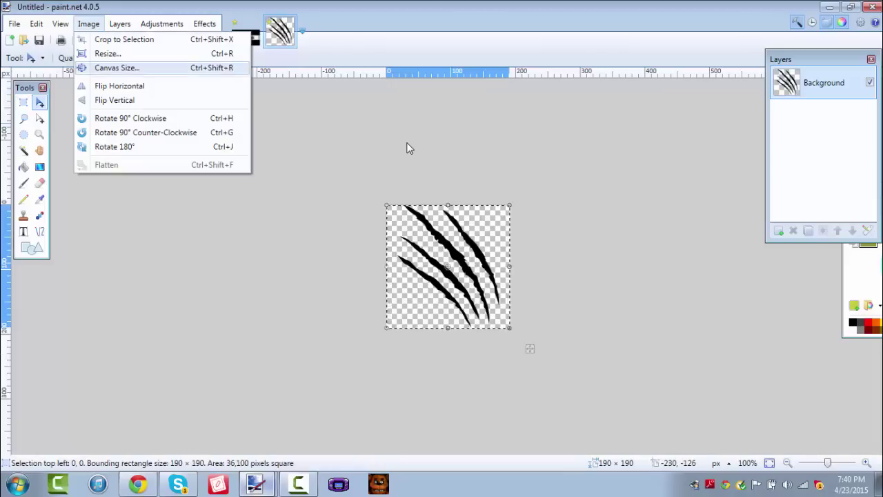
{"action": "key", "text": "Up"}
{"action": "key", "text": "Return"}
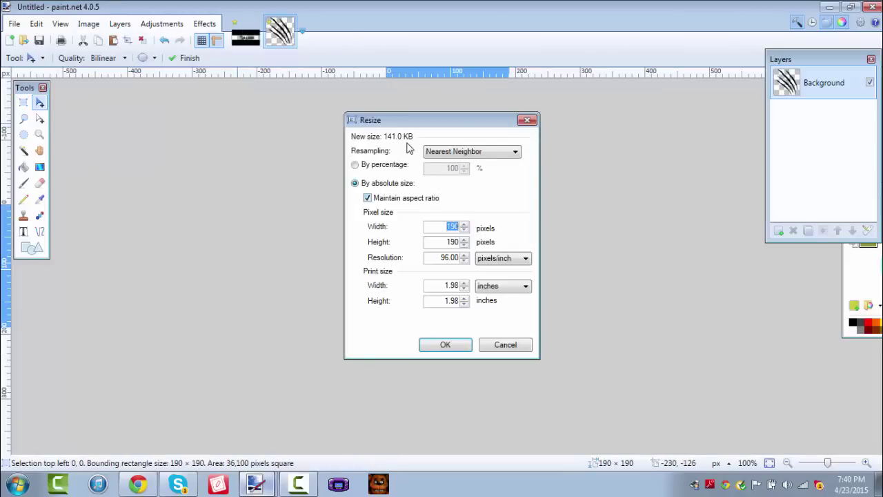
{"action": "mouse_move", "coordinate": [427, 120]}
{"action": "left_mouse_down"}
{"action": "mouse_move", "coordinate": [155, 129]}
{"action": "mouse_move", "coordinate": [196, 127]}
{"action": "left_mouse_up"}
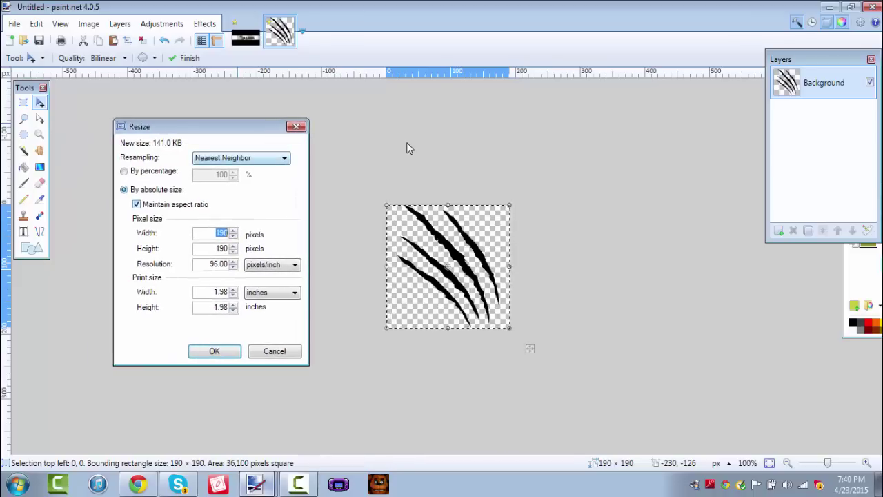
{"action": "left_click", "coordinate": [241, 158]}
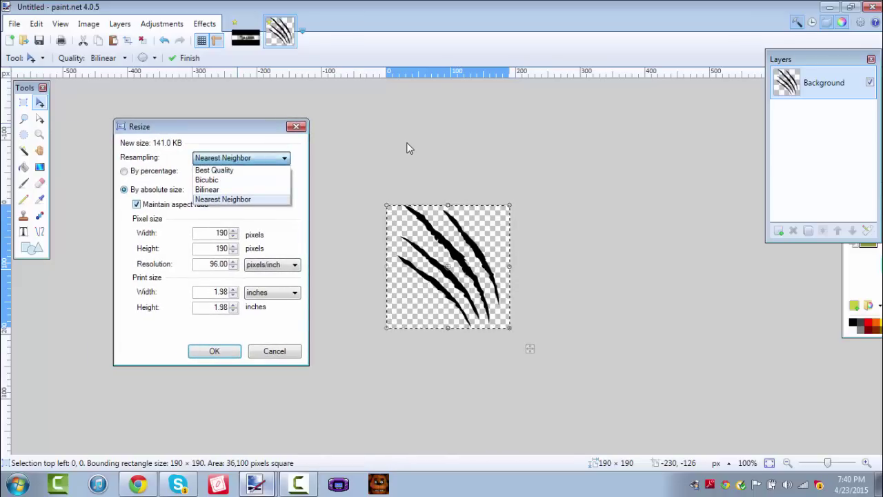
{"action": "key", "text": "Up"}
{"action": "key", "text": "Up"}
{"action": "key", "text": "Up"}
{"action": "key", "text": "Down"}
{"action": "key", "text": "Down"}
{"action": "key", "text": "Down"}
{"action": "key", "text": "Return"}
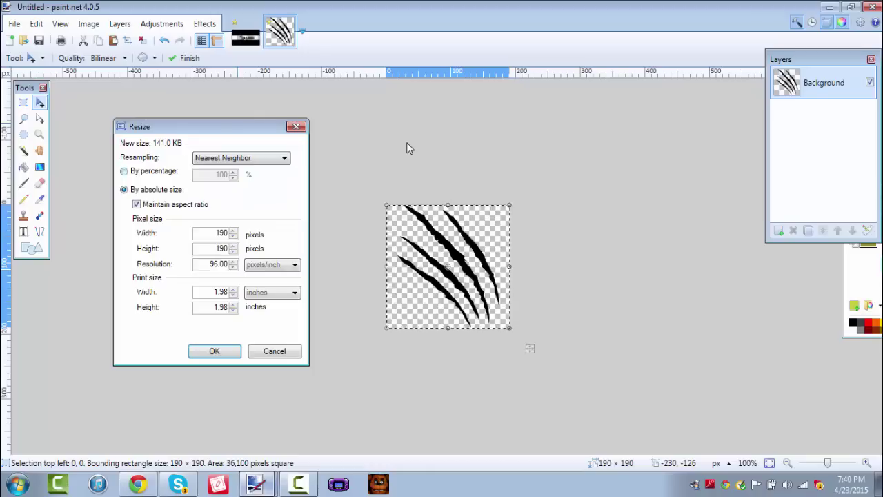
{"action": "left_click", "coordinate": [124, 171]}
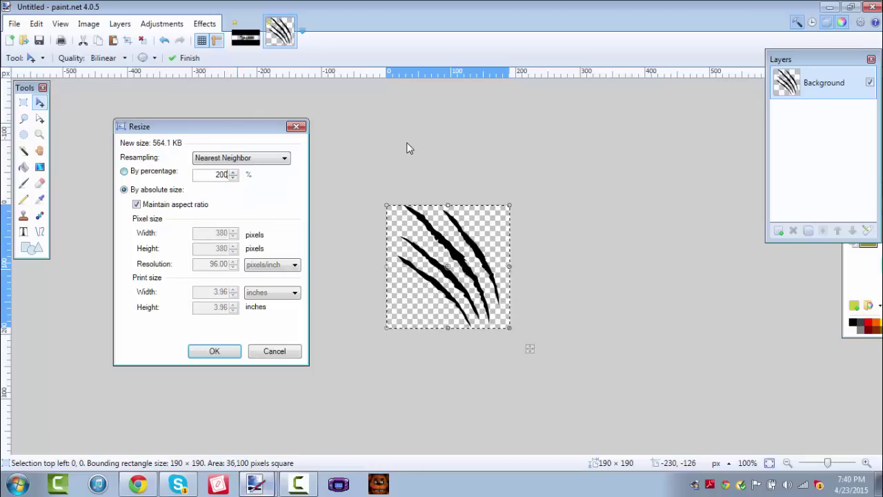
{"action": "key", "text": "Return"}
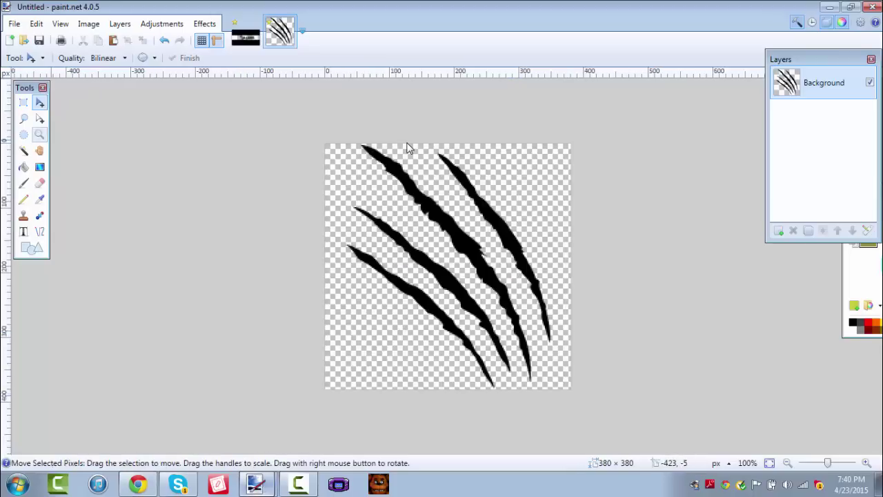
Step: Select the whole enlarged claw-scratch image and copy it
{"action": "key", "text": "s"}
{"action": "key", "text": "ctrl+a"}
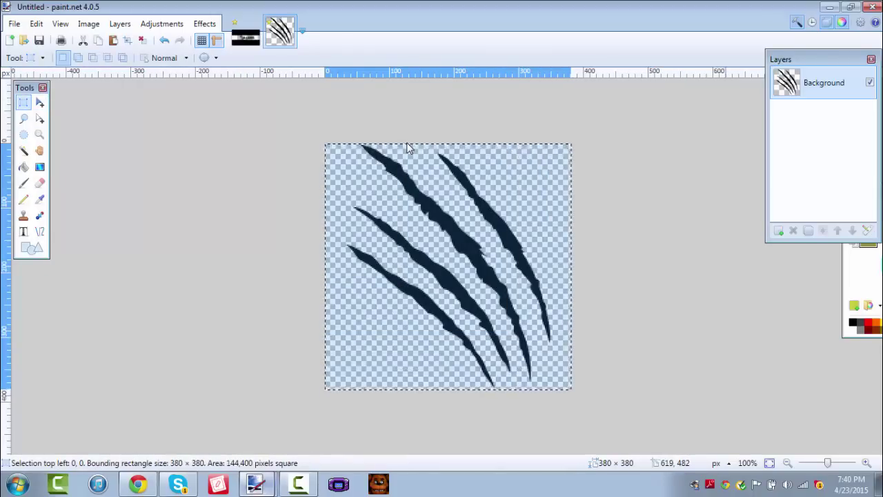
{"action": "key", "text": "ctrl+c"}
Step: Return to the banner image and merge the dark lettering layer down into the olive lettering layer
{"action": "key", "text": "ctrl+Tab"}
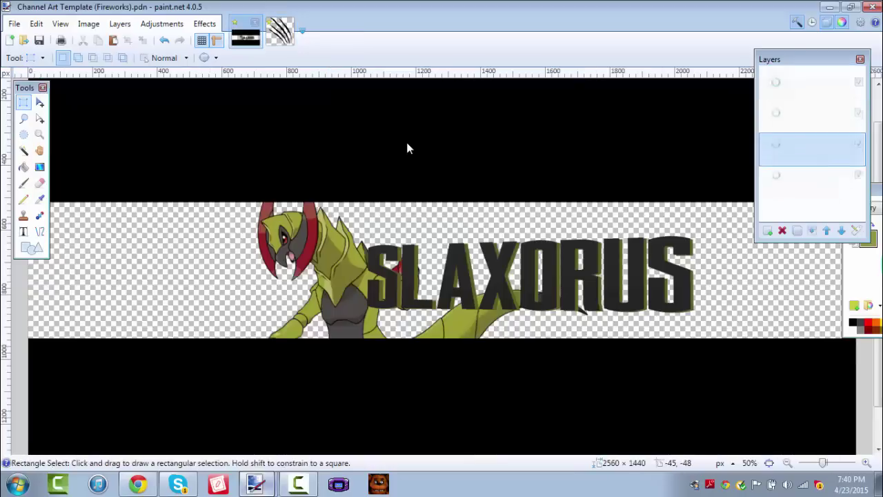
{"action": "left_click", "coordinate": [806, 116]}
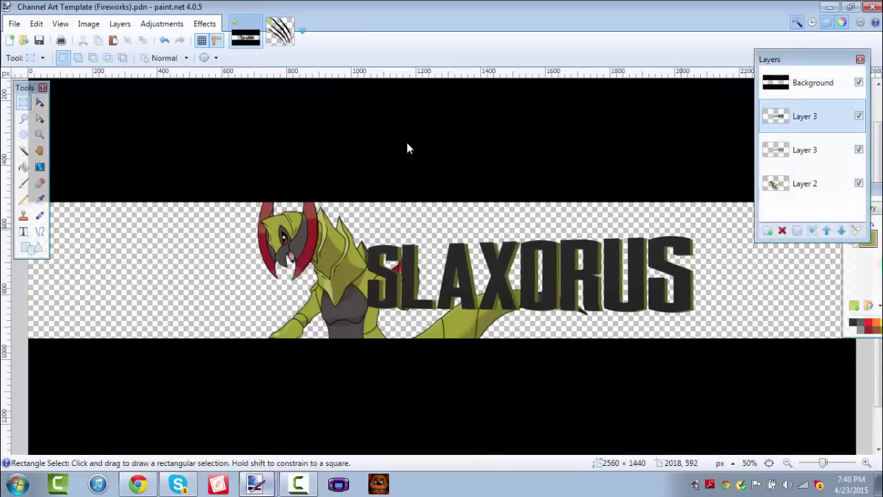
{"action": "left_click", "coordinate": [813, 230]}
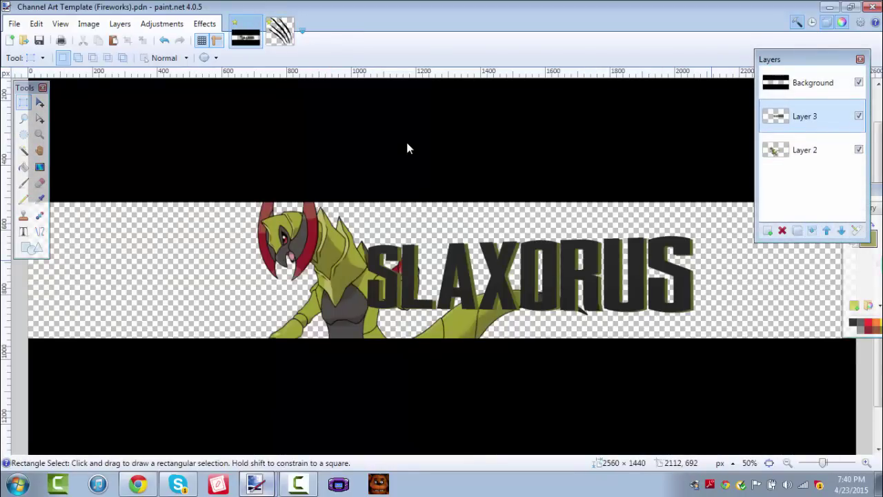
Step: Paste the claw scratches into a new layer above the lettering and move them over the final U and S
{"action": "left_click", "coordinate": [866, 463]}
{"action": "key", "text": "ctrl+plus"}
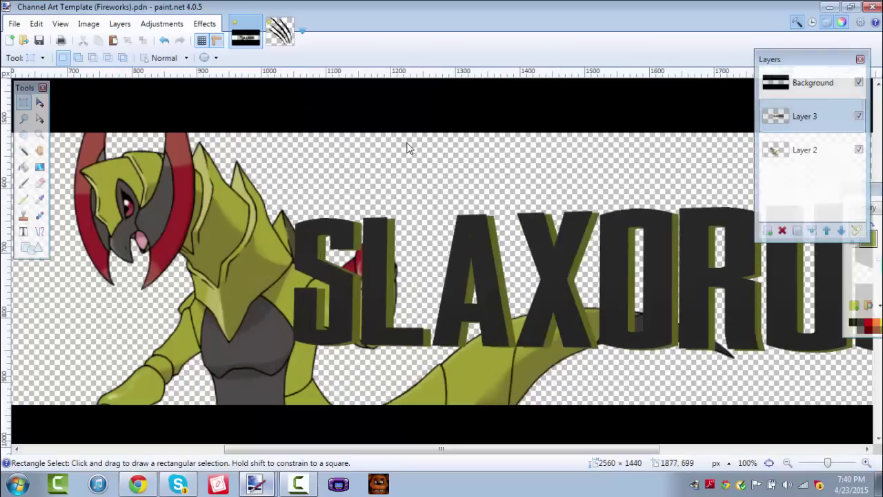
{"action": "key", "text": "ctrl+shift+v"}
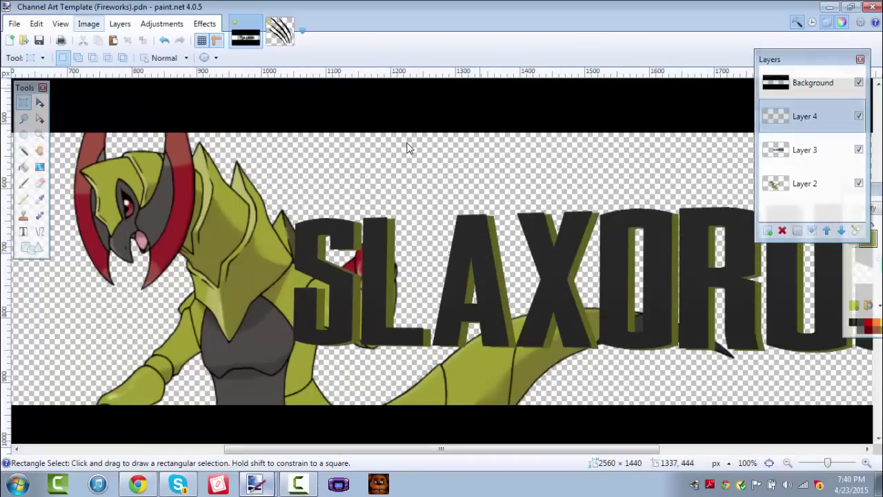
{"action": "left_click_drag", "start_coordinate": [277, 344], "coordinate": [871, 365]}
{"action": "scroll", "coordinate": [407, 147], "scroll_direction": "right", "scroll_amount": 6}
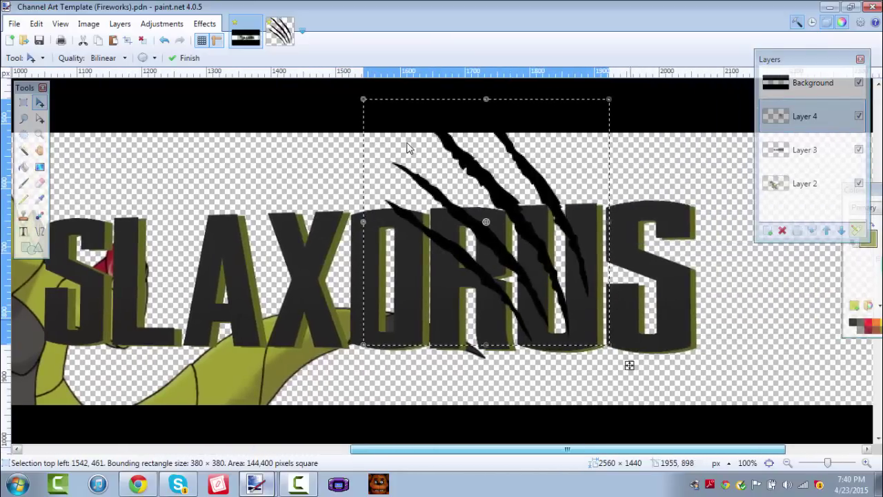
{"action": "left_click_drag", "start_coordinate": [630, 365], "coordinate": [725, 366]}
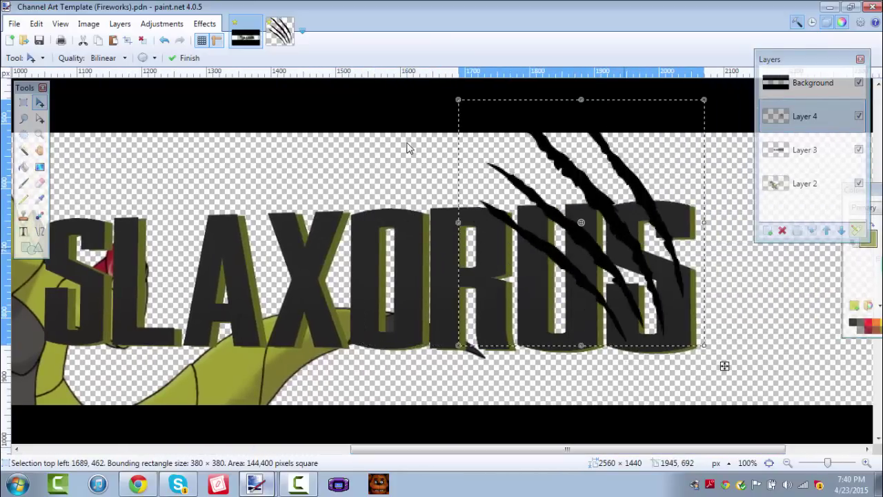
Step: Flip the claw-scratch layer horizontally
{"action": "left_click", "coordinate": [120, 24]}
{"action": "left_click", "coordinate": [150, 114]}
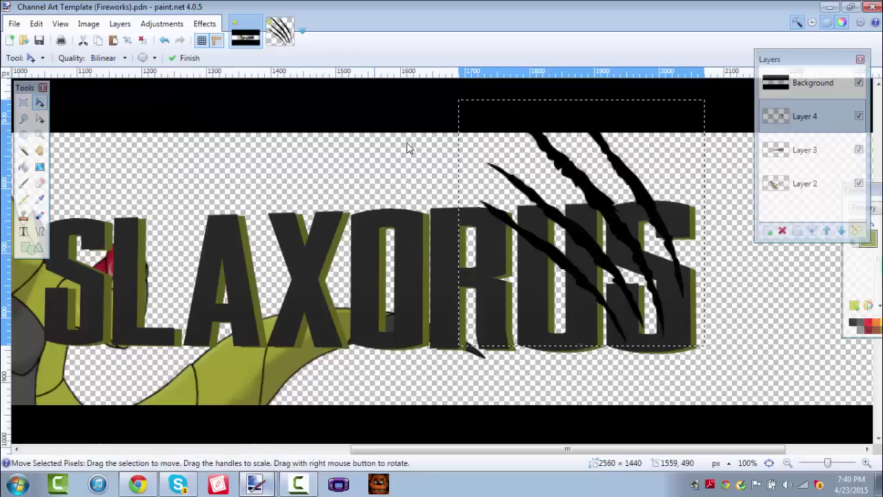
{"action": "key", "text": "Delete"}
Step: Move the mirrored claw scratches from the Haxorus head onto the upper part of the final U and S, and nudge them into place
{"action": "left_click_drag", "start_coordinate": [525, 449], "coordinate": [352, 449]}
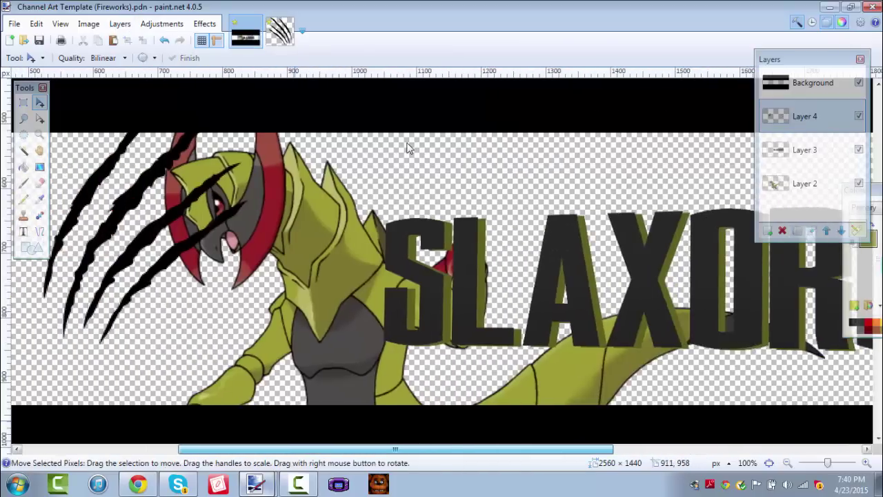
{"action": "left_click_drag", "start_coordinate": [153, 258], "coordinate": [640, 267]}
{"action": "scroll", "coordinate": [407, 148], "scroll_direction": "right", "scroll_amount": 10}
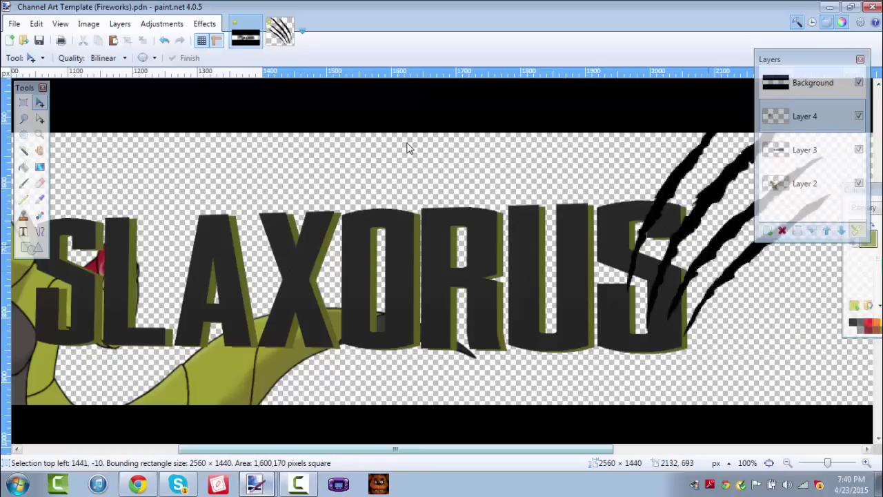
{"action": "mouse_move", "coordinate": [736, 249]}
{"action": "left_mouse_down"}
{"action": "mouse_move", "coordinate": [675, 243]}
{"action": "mouse_move", "coordinate": [673, 223]}
{"action": "left_mouse_up"}
{"action": "key", "text": "Left"}
{"action": "key", "text": "Up"}
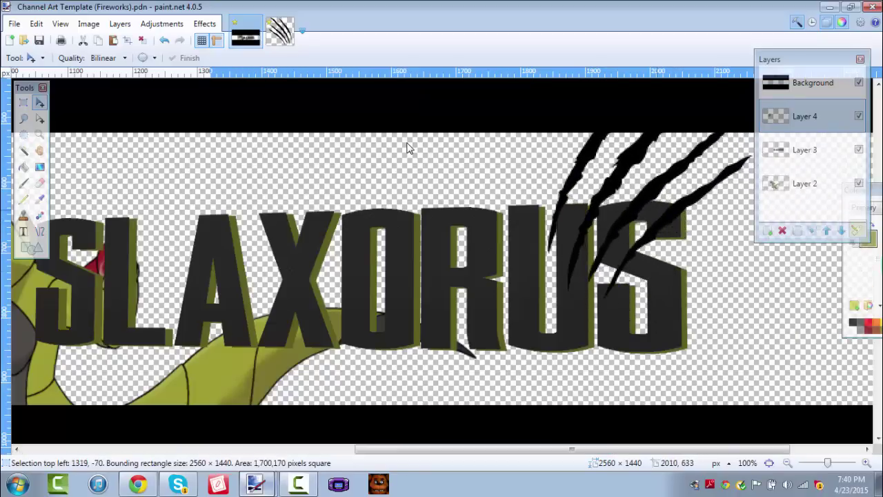
{"action": "key", "text": "Left"}
{"action": "key", "text": "Up"}
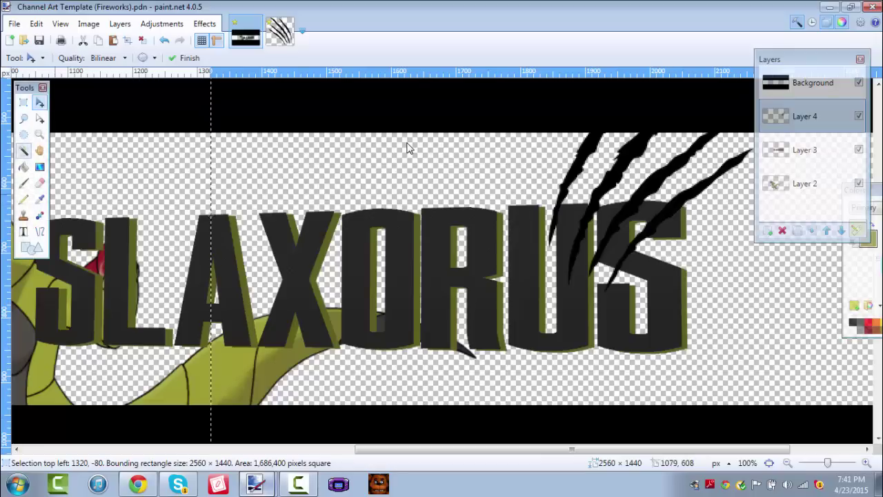
Step: Select all four claw scratches on their layer with the Magic Wand at 52% tolerance
{"action": "key", "text": "s"}
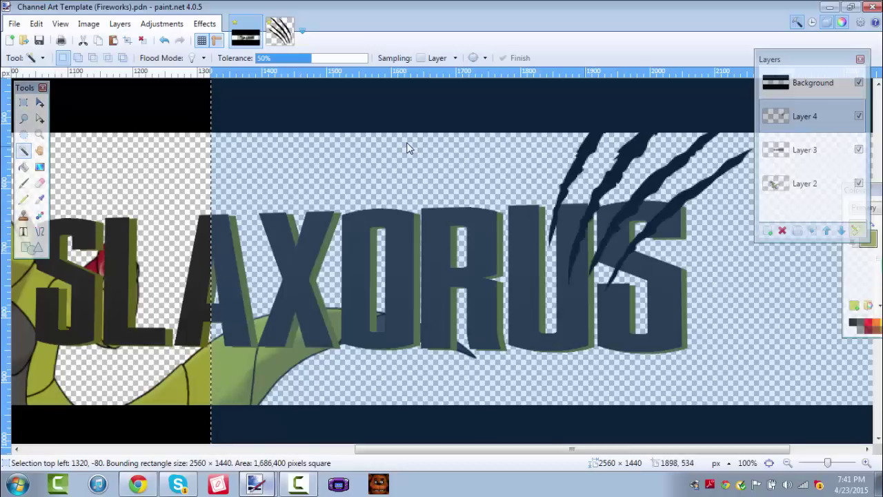
{"action": "left_click", "coordinate": [584, 147]}
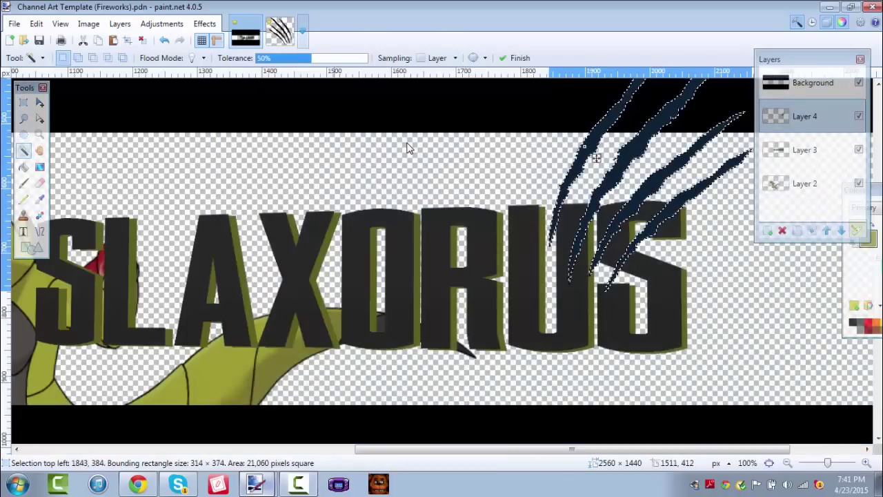
{"action": "left_click", "coordinate": [310, 58]}
{"action": "left_click_drag", "start_coordinate": [312, 58], "coordinate": [314, 57]}
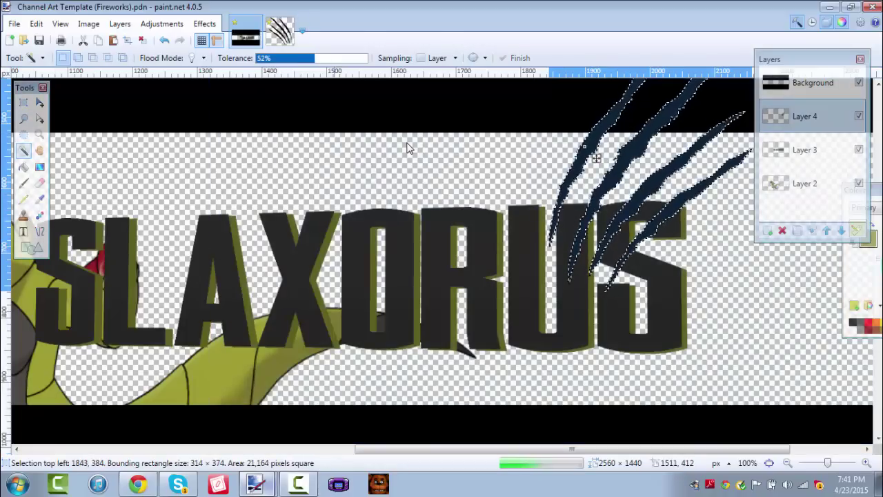
{"action": "scroll", "coordinate": [408, 148], "scroll_direction": "up", "scroll_amount": 2}
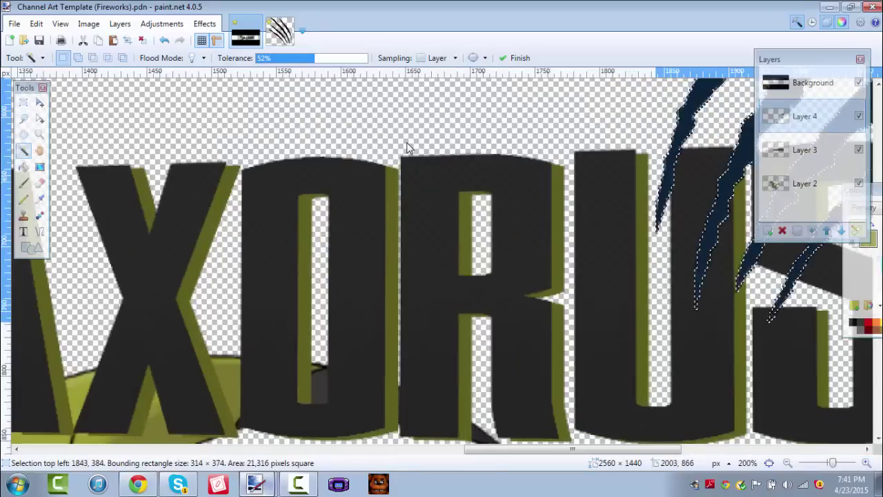
{"action": "scroll", "coordinate": [407, 148], "scroll_direction": "right", "scroll_amount": 5}
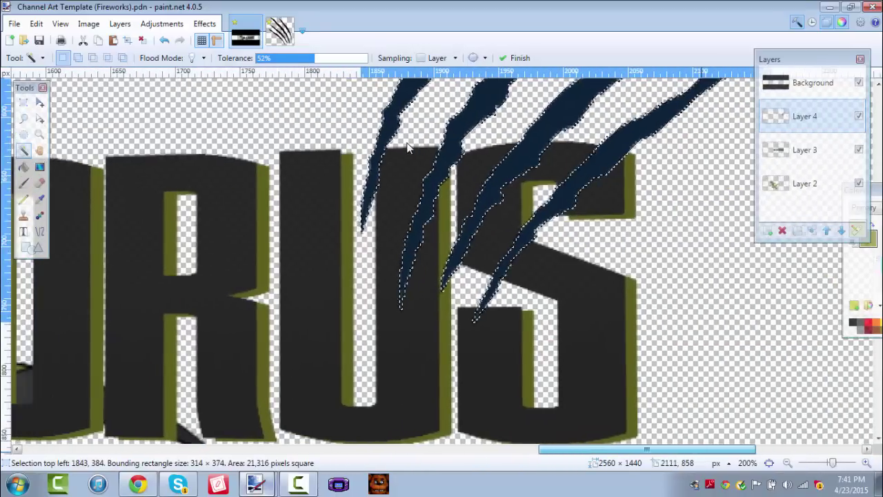
{"action": "scroll", "coordinate": [408, 148], "scroll_direction": "down", "scroll_amount": 5}
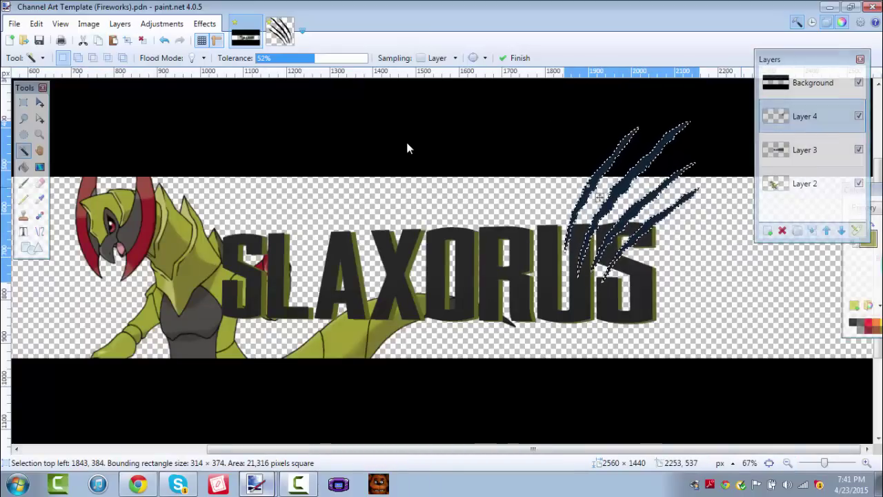
Step: Cut the selected claw-scratch shape out of the lettering layer and hide the claw-scratch layer
{"action": "key", "text": "alt+Page_Down"}
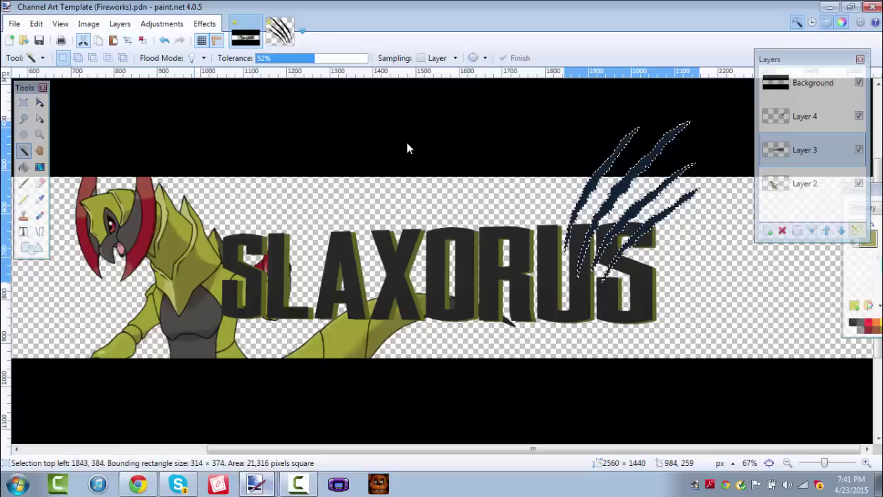
{"action": "key", "text": "ctrl+d"}
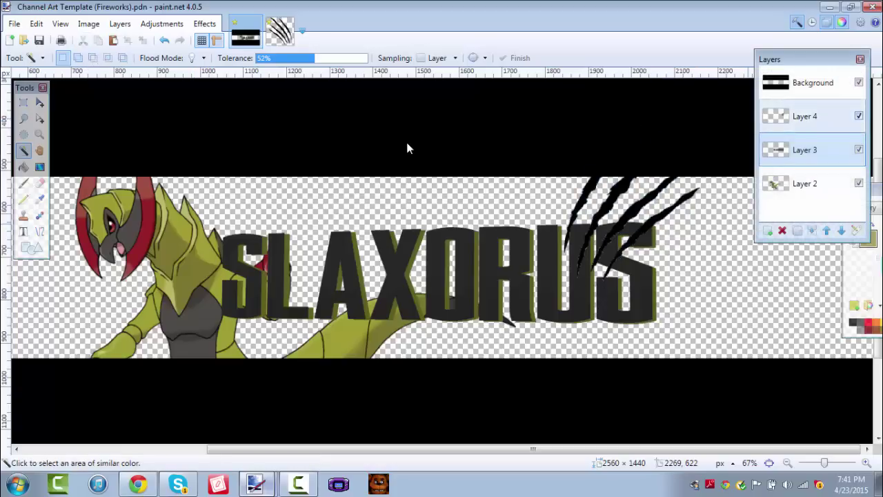
{"action": "left_click", "coordinate": [859, 116]}
{"action": "left_click", "coordinate": [789, 463]}
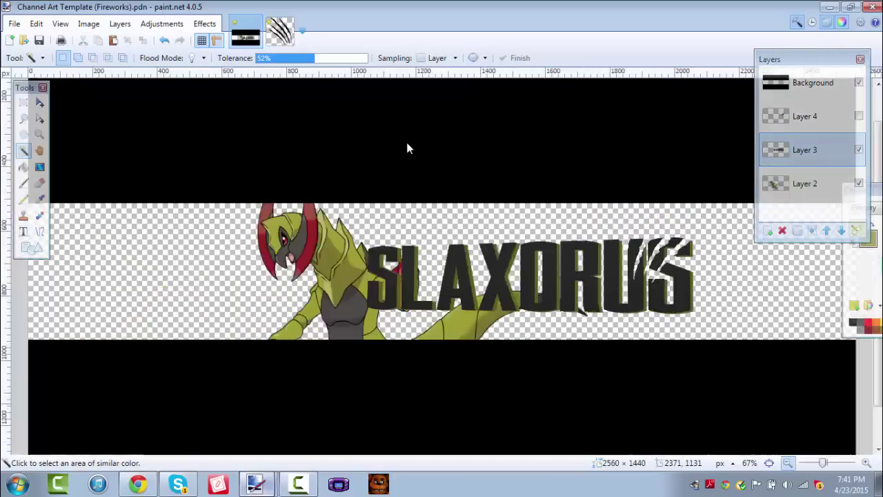
{"action": "left_click", "coordinate": [789, 463]}
{"action": "key", "text": "ctrl+plus"}
{"action": "key", "text": "ctrl+plus"}
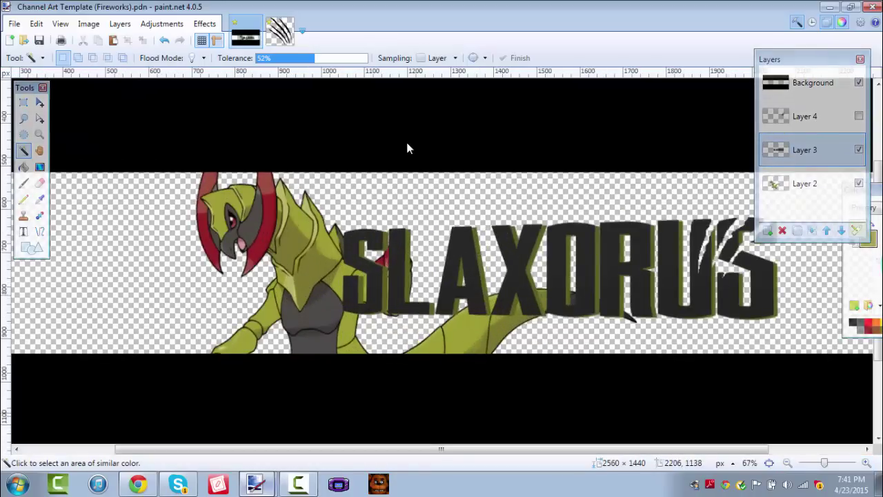
{"action": "scroll", "coordinate": [407, 148], "scroll_direction": "left", "scroll_amount": 2}
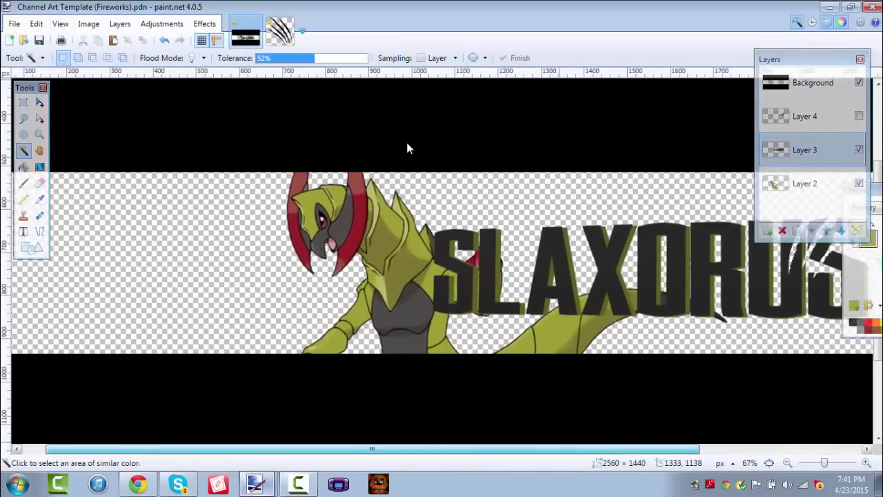
{"action": "scroll", "coordinate": [407, 148], "scroll_direction": "right", "scroll_amount": 4}
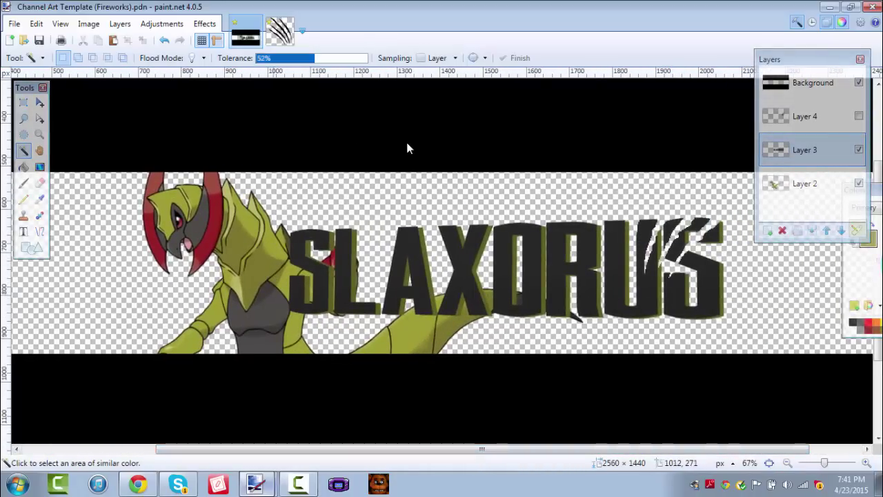
Step: Undo hiding the claw-scratch layer and cutting the scratches out of the lettering
{"action": "left_click", "coordinate": [164, 40]}
{"action": "left_click", "coordinate": [165, 40]}
{"action": "left_click", "coordinate": [164, 40]}
{"action": "left_click", "coordinate": [164, 40]}
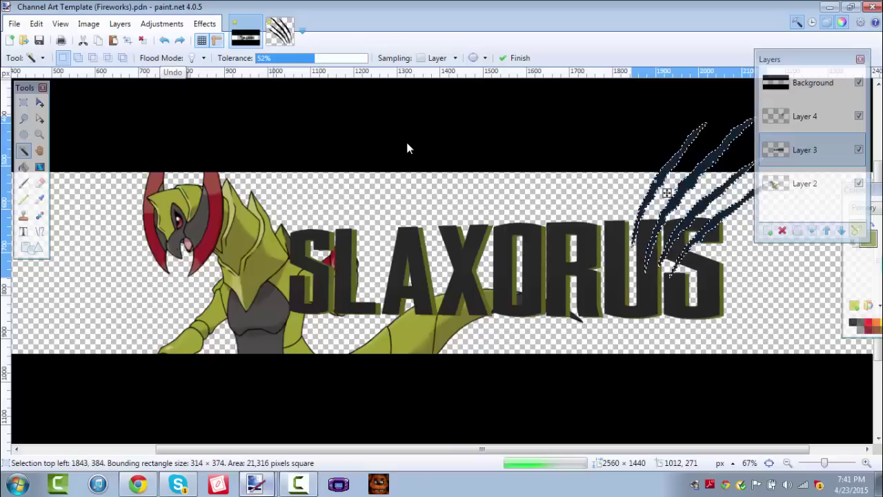
Step: Clear the scratch-shaped selection and make a rectangular selection around the claw scratches on Layer 4, spanning XORUS
{"action": "key", "text": "s"}
{"action": "key", "text": "ctrl+d"}
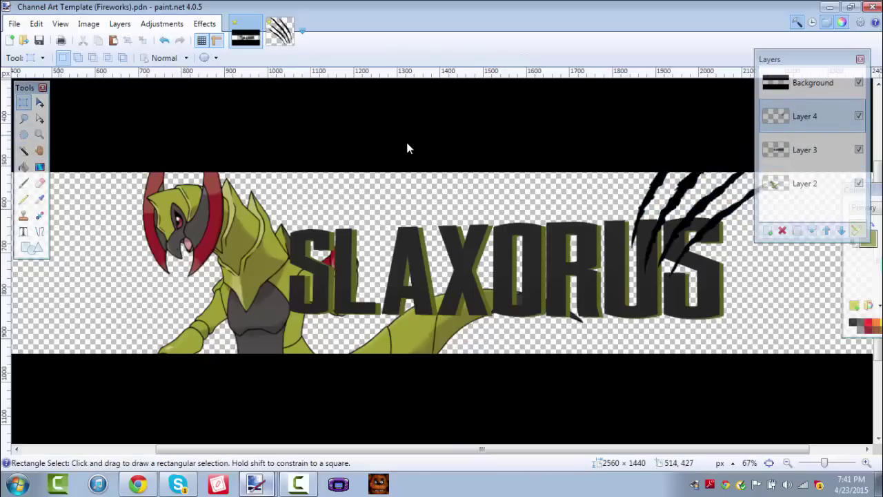
{"action": "mouse_move", "coordinate": [436, 103]}
{"action": "left_mouse_down"}
{"action": "mouse_move", "coordinate": [729, 256]}
{"action": "mouse_move", "coordinate": [794, 306]}
{"action": "mouse_move", "coordinate": [835, 315]}
{"action": "left_mouse_up"}
Step: Undo the last enlargement of the separate claw-scratch image and copy the whole picture for use in the banner
{"action": "key", "text": "ctrl+Tab"}
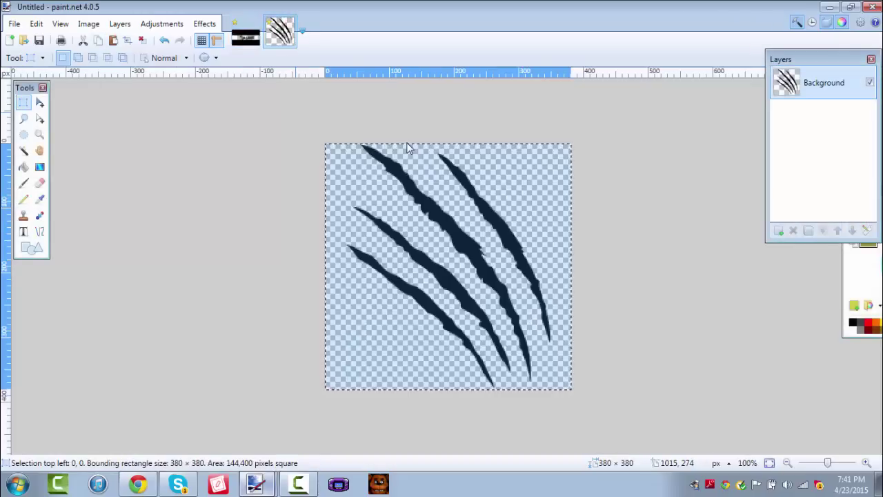
{"action": "key", "text": "ctrl+d"}
{"action": "left_click", "coordinate": [165, 41]}
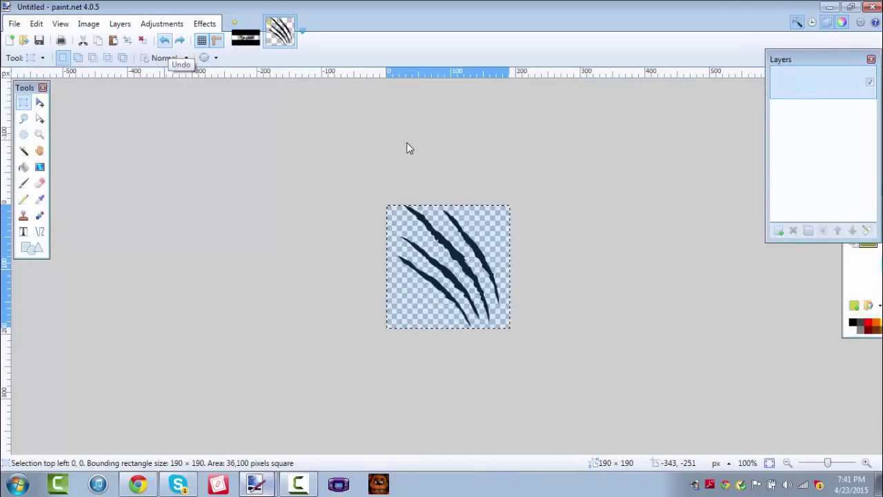
{"action": "key", "text": "ctrl+c"}
{"action": "key", "text": "ctrl+Tab"}
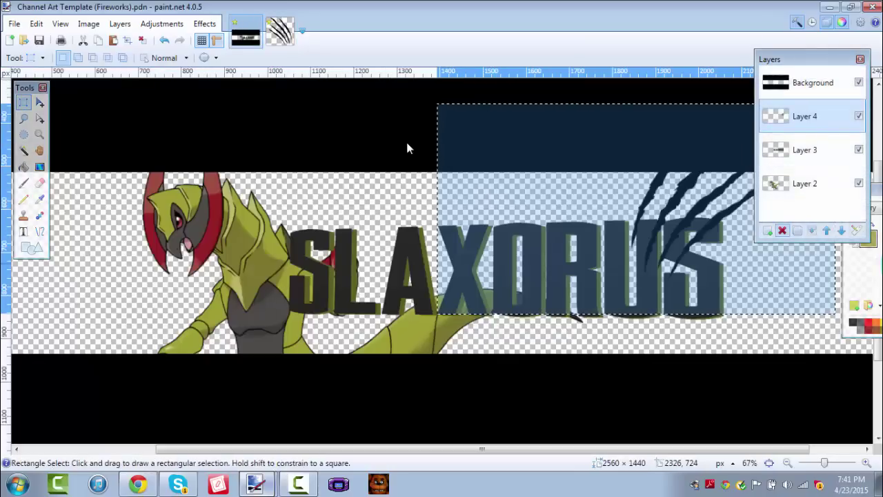
Step: Replace the old scratches on Layer 4 with the copied ones, scaled to about 305 × 305 pixels over the letters O, R and U
{"action": "key", "text": "ctrl+shift+Delete"}
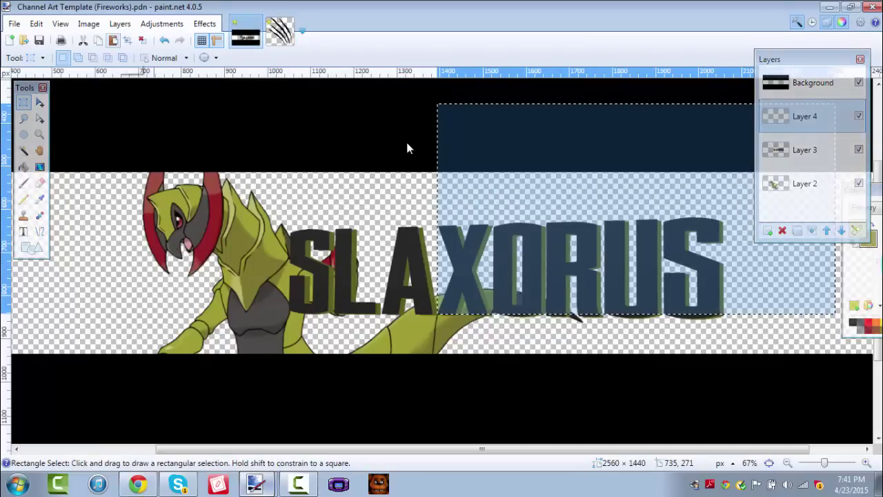
{"action": "key", "text": "ctrl+v"}
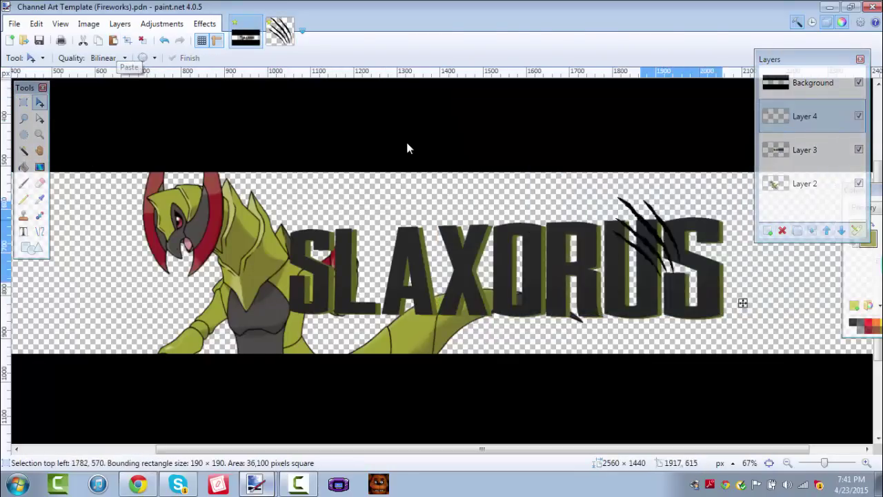
{"action": "left_click_drag", "start_coordinate": [745, 299], "coordinate": [696, 330]}
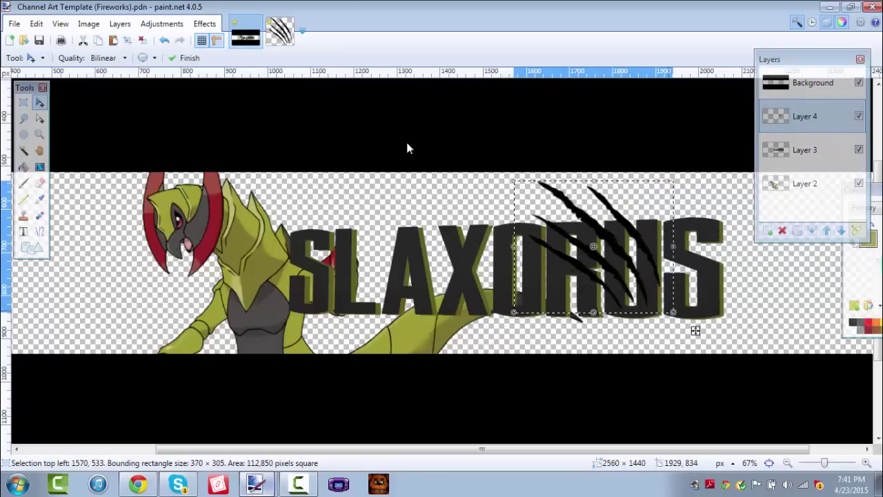
{"action": "key", "text": "ctrl+z"}
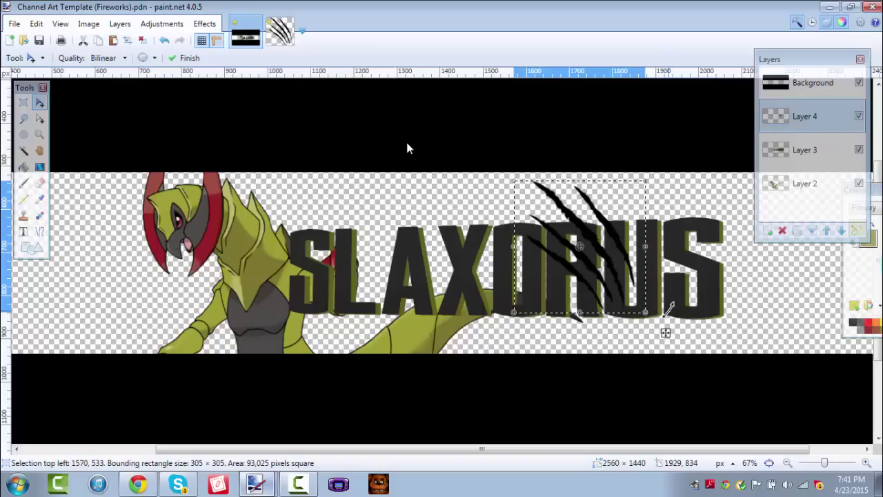
Step: Flip the layer with the newly pasted claw scratches horizontally
{"action": "key", "text": "alt+l"}
{"action": "key", "text": "Down"}
{"action": "key", "text": "Down"}
{"action": "key", "text": "Down"}
{"action": "key", "text": "Down"}
{"action": "key", "text": "Down"}
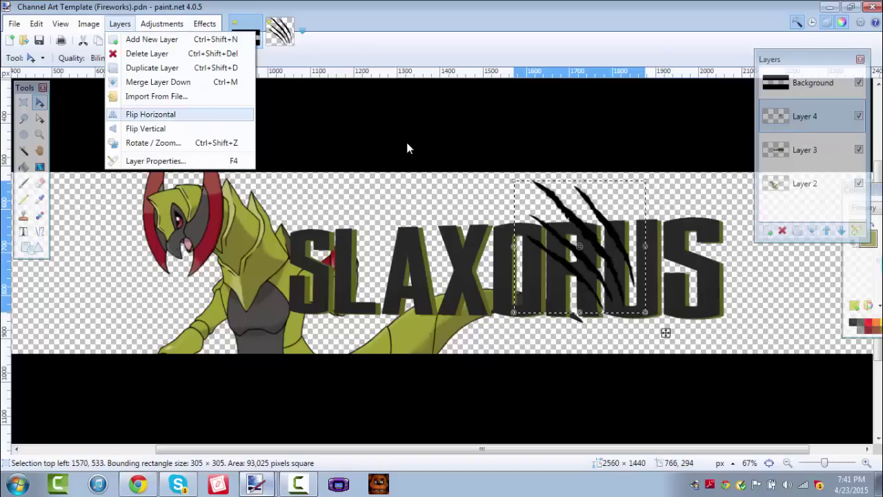
{"action": "key", "text": "Return"}
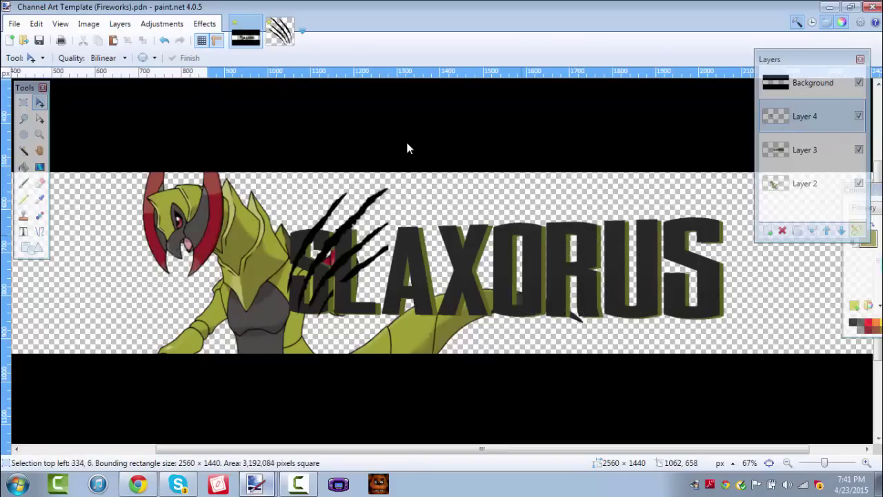
Step: Move the mirrored scratches from the first letters onto the upper part of the final U and S, and fine-tune their position
{"action": "key", "text": "ctrl+z"}
{"action": "key", "text": "ctrl+z"}
{"action": "key", "text": "ctrl+z"}
{"action": "key", "text": "ctrl+z"}
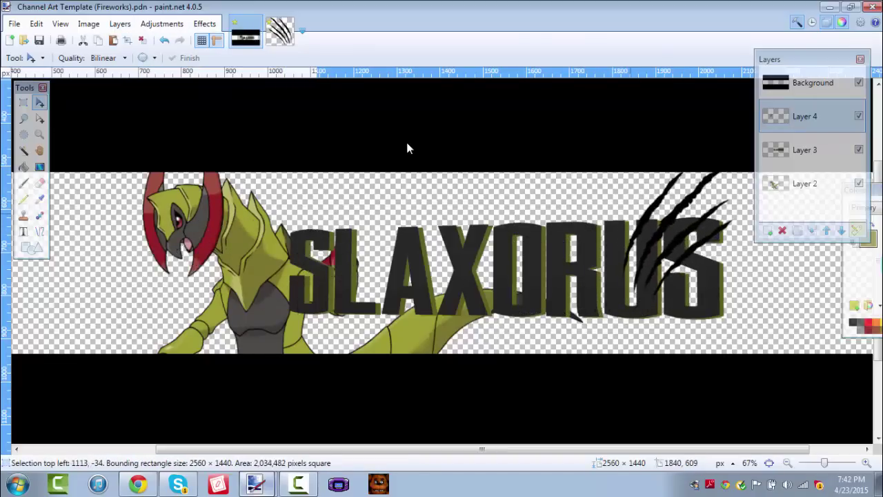
{"action": "key", "text": "ctrl+z"}
{"action": "key", "text": "ctrl+z"}
{"action": "key", "text": "ctrl+z"}
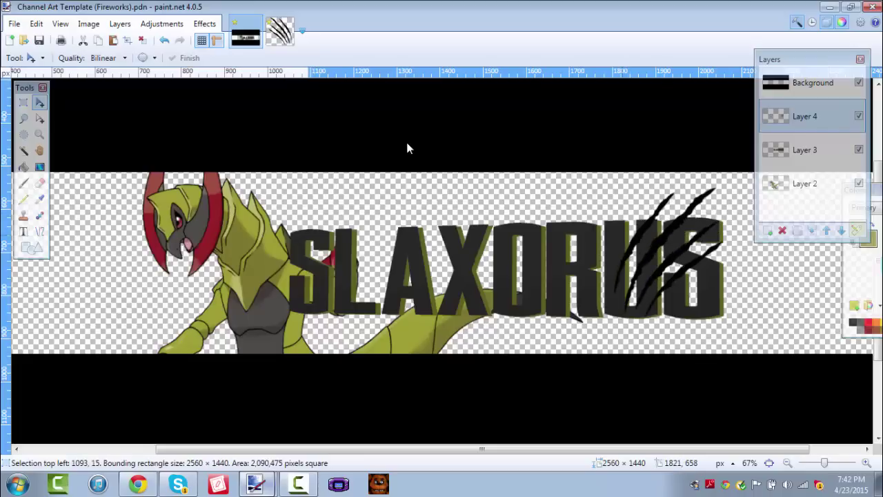
{"action": "key", "text": "ctrl+z"}
{"action": "key", "text": "ctrl+z"}
{"action": "key", "text": "ctrl+z"}
{"action": "key", "text": "ctrl+z"}
{"action": "key", "text": "ctrl+z"}
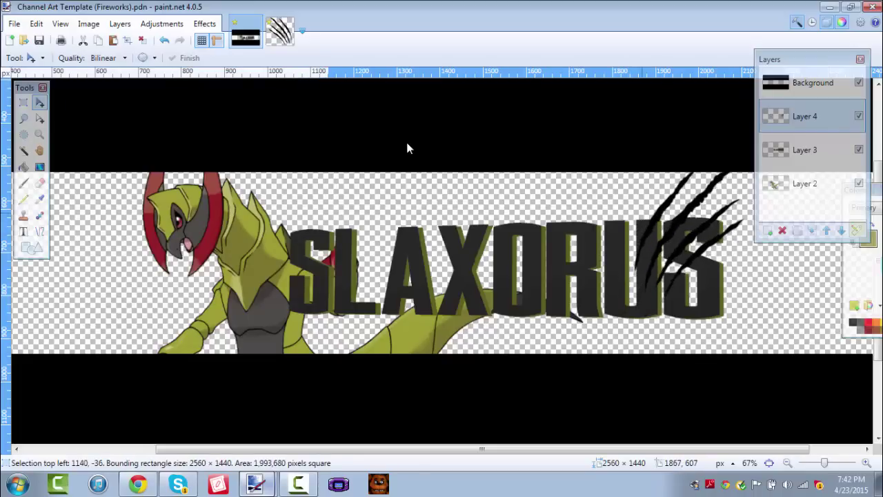
{"action": "key", "text": "ctrl+z"}
{"action": "key", "text": "ctrl+z"}
{"action": "key", "text": "ctrl+z"}
{"action": "key", "text": "ctrl+z"}
{"action": "key", "text": "ctrl+z"}
{"action": "key", "text": "ctrl+z"}
{"action": "key", "text": "ctrl+z"}
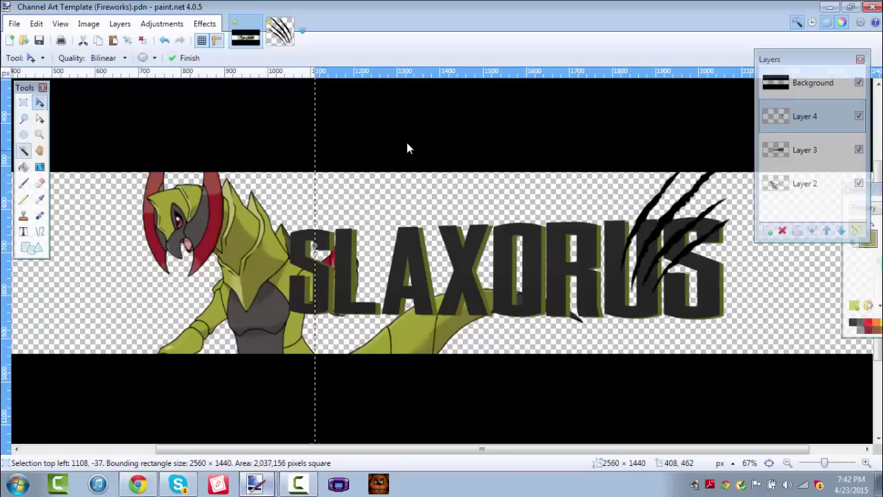
Step: Select the repositioned claw scratches with the Magic Wand at 54% tolerance
{"action": "key", "text": "s"}
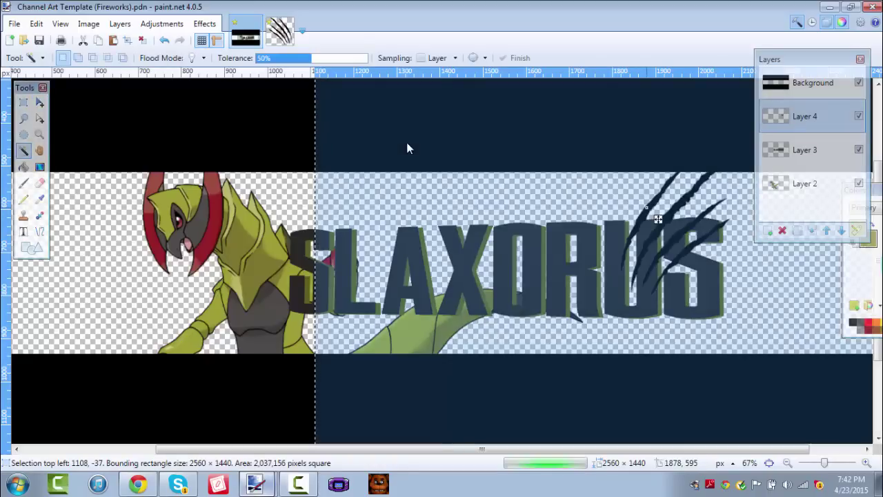
{"action": "key", "text": "ctrl+z"}
{"action": "left_click", "coordinate": [317, 58]}
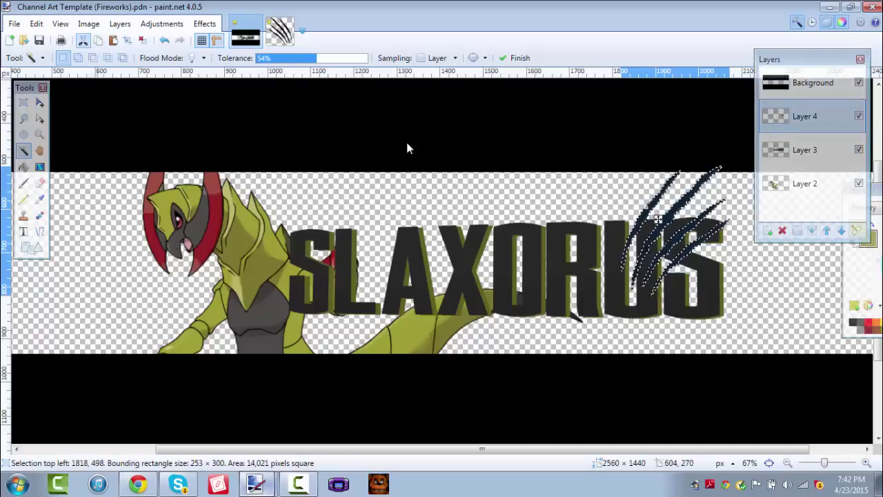
Step: Cut the smaller scratch shape out of the final U and S on Layer 3, keeping the original scratches on hidden Layer 4
{"action": "key", "text": "Delete"}
{"action": "key", "text": "ctrl+z"}
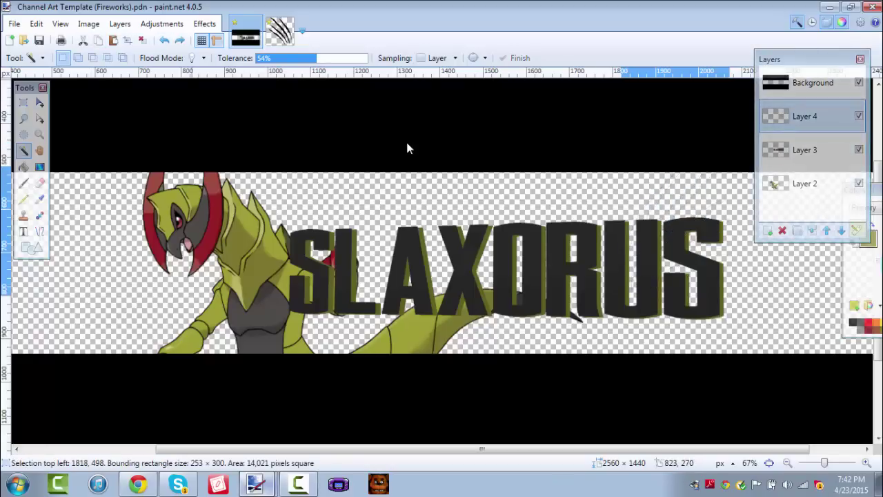
{"action": "key", "text": "ctrl+d"}
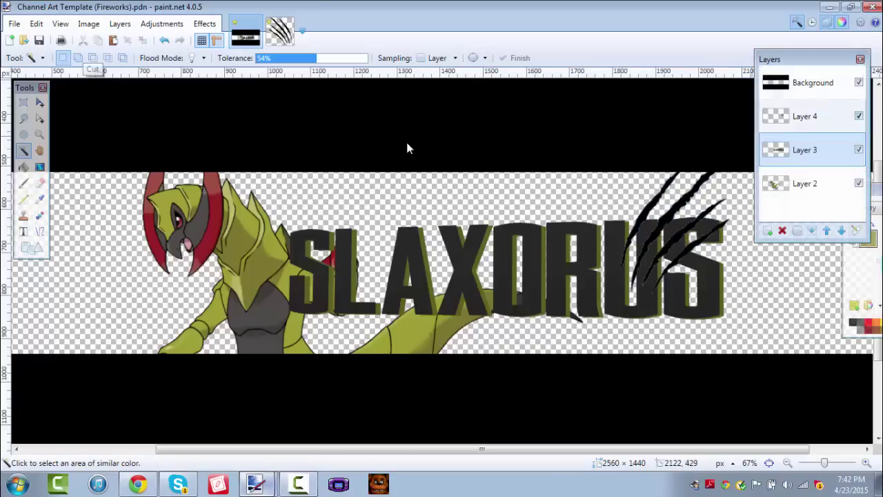
{"action": "left_click", "coordinate": [859, 116]}
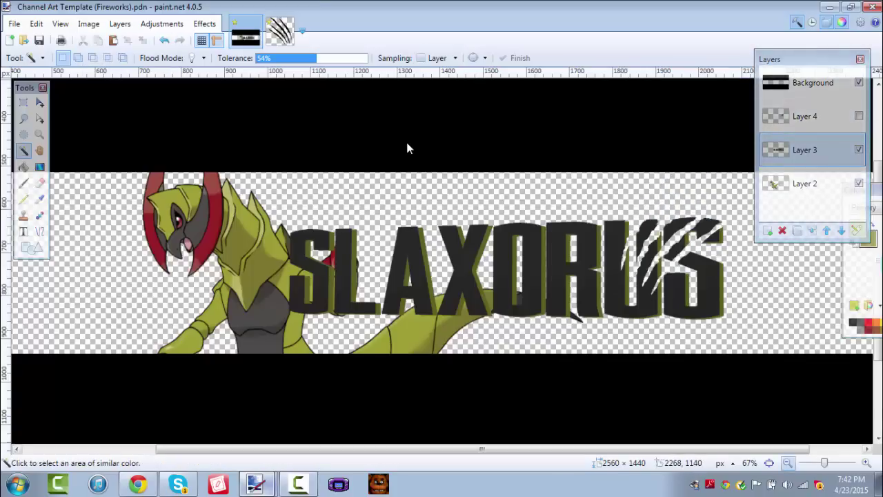
{"action": "key", "text": "ctrl+minus"}
{"action": "key", "text": "ctrl+minus"}
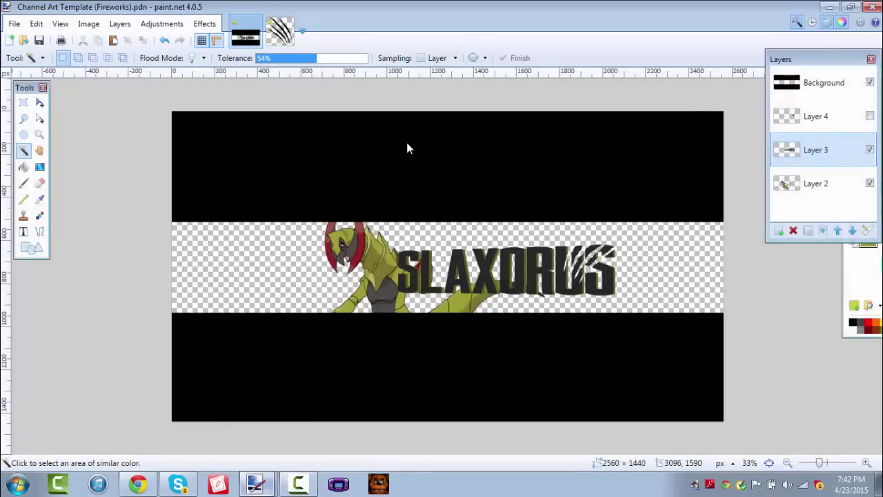
{"action": "key", "text": "ctrl+plus"}
{"action": "key", "text": "ctrl+plus"}
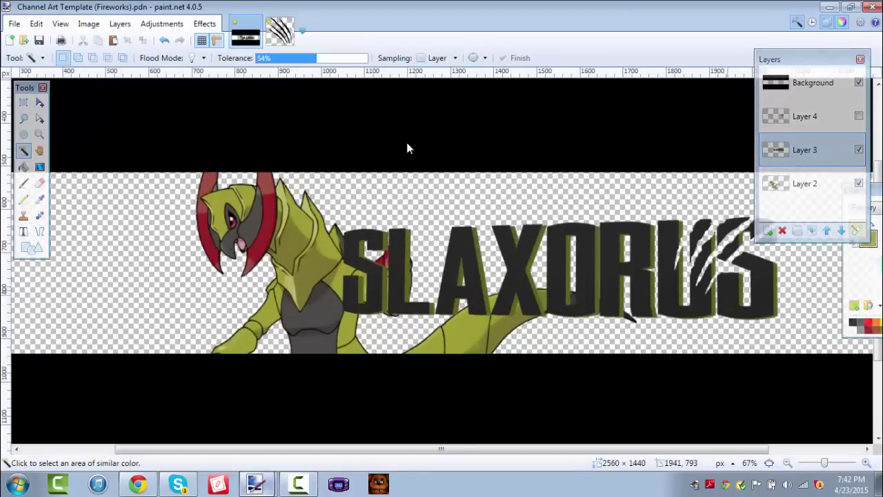
{"action": "scroll", "coordinate": [407, 148], "scroll_direction": "right", "scroll_amount": 4}
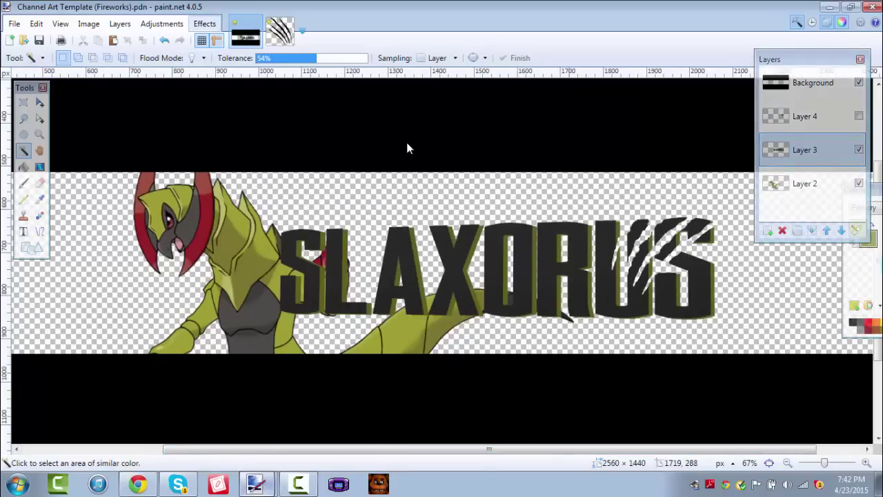
{"action": "key", "text": "alt+c"}
{"action": "key", "text": "Right"}
{"action": "key", "text": "Down"}
{"action": "key", "text": "Down"}
{"action": "key", "text": "Down"}
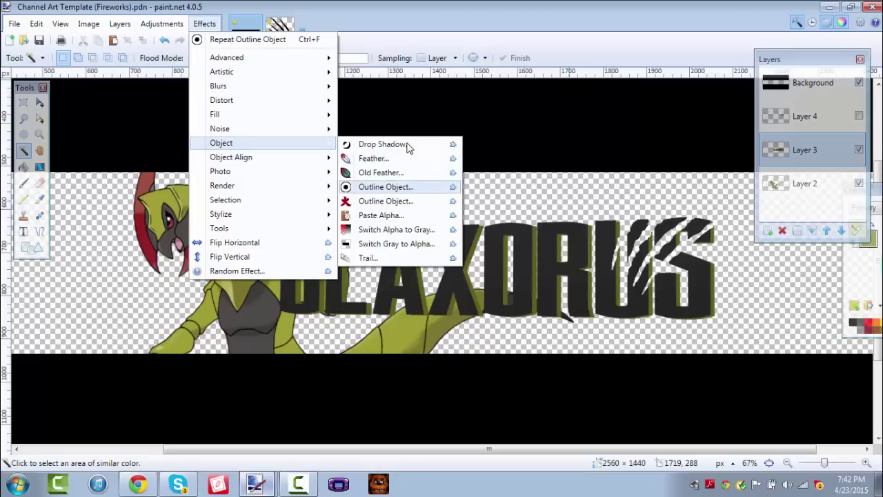
{"action": "key", "text": "Return"}
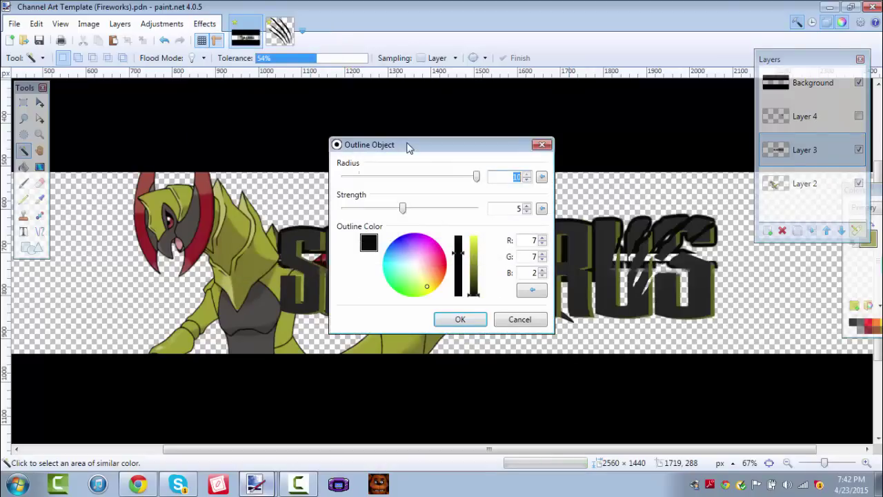
{"action": "mouse_move", "coordinate": [407, 143]}
{"action": "left_mouse_down"}
{"action": "mouse_move", "coordinate": [638, 92]}
{"action": "mouse_move", "coordinate": [296, 99]}
{"action": "left_mouse_up"}
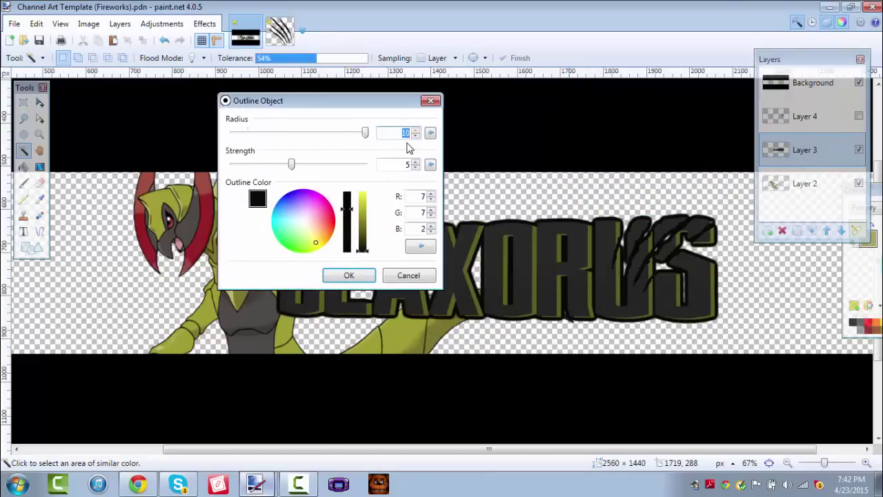
{"action": "mouse_move", "coordinate": [277, 164]}
{"action": "left_mouse_down"}
{"action": "mouse_move", "coordinate": [233, 165]}
{"action": "mouse_move", "coordinate": [248, 165]}
{"action": "left_mouse_up"}
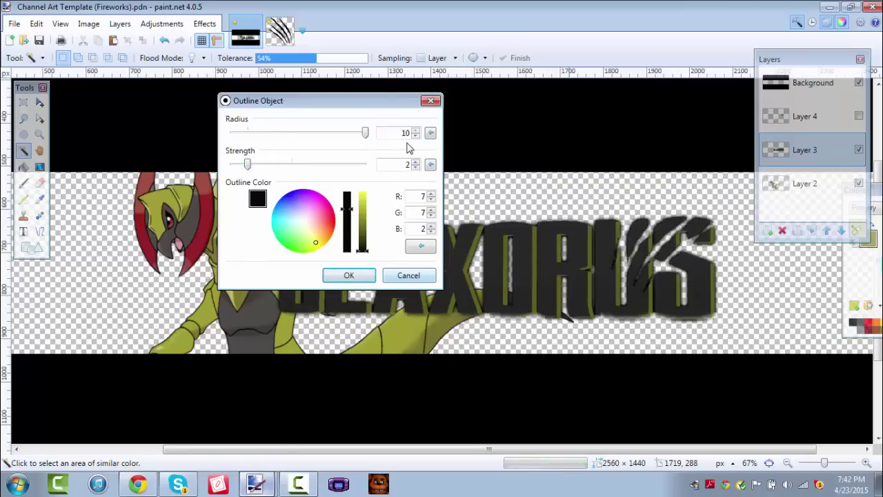
{"action": "key", "text": "Return"}
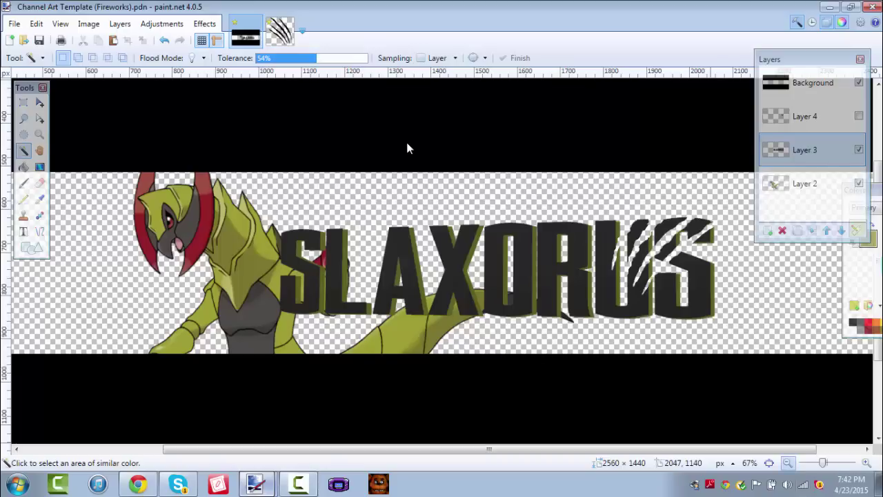
Step: Add a new layer between the SLAXORUS lettering on Layer 3 and the Haxorus picture on Layer 2
{"action": "key", "text": "ctrl+minus"}
{"action": "key", "text": "alt+Page_Down"}
{"action": "key", "text": "ctrl+shift+n"}
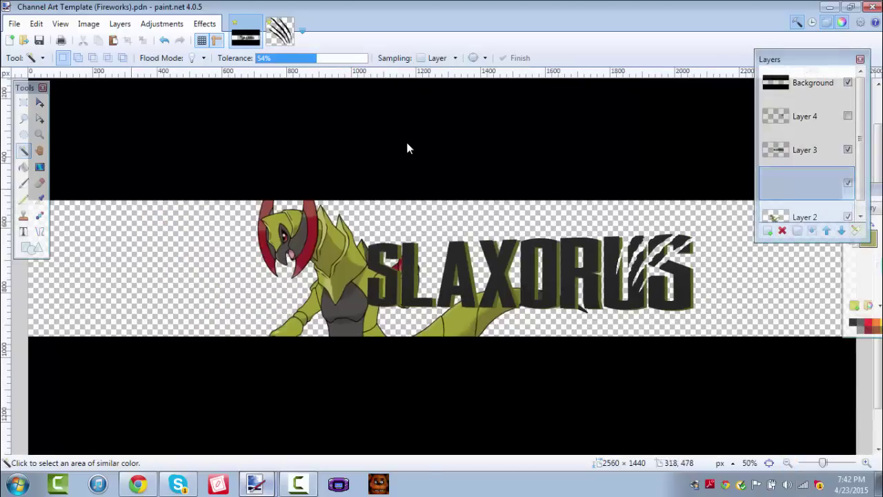
Step: Set up the Paintbrush with a solid colour fill, 100% hardness and a brush width of 90
{"action": "key", "text": "b"}
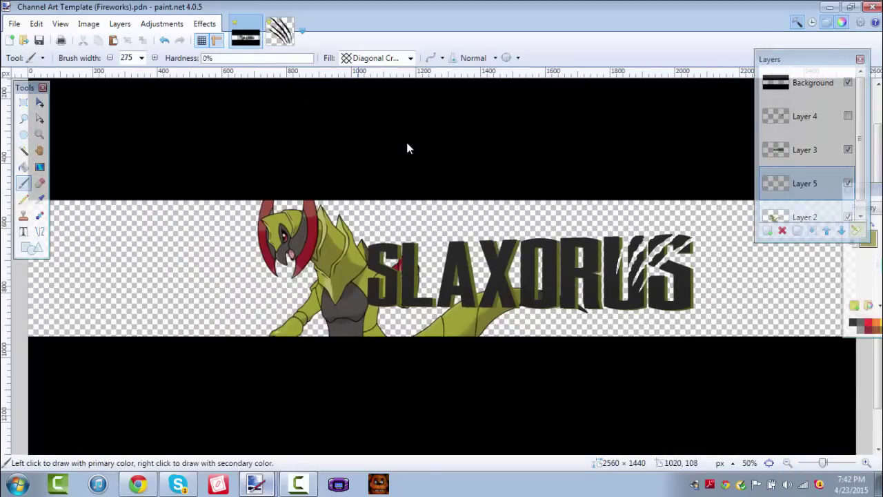
{"action": "left_click", "coordinate": [376, 58]}
{"action": "scroll", "coordinate": [376, 58], "scroll_direction": "up", "scroll_amount": 2}
{"action": "left_click", "coordinate": [362, 72]}
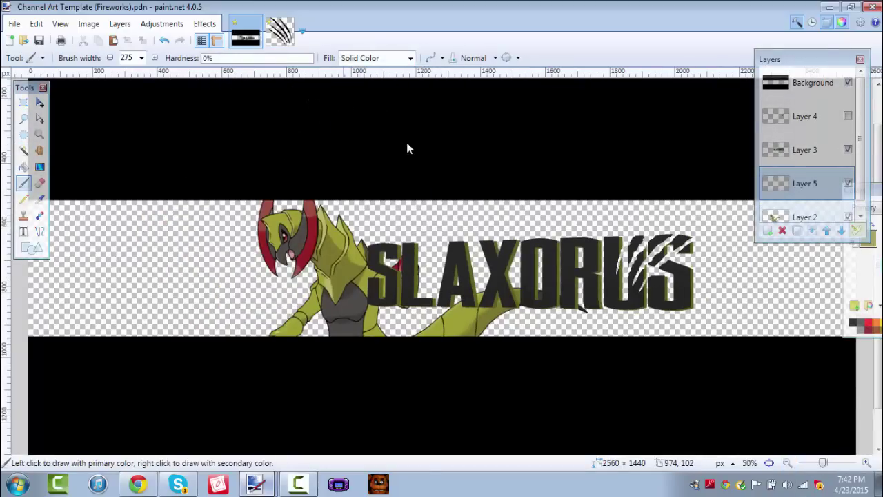
{"action": "left_click_drag", "start_coordinate": [204, 58], "coordinate": [313, 58]}
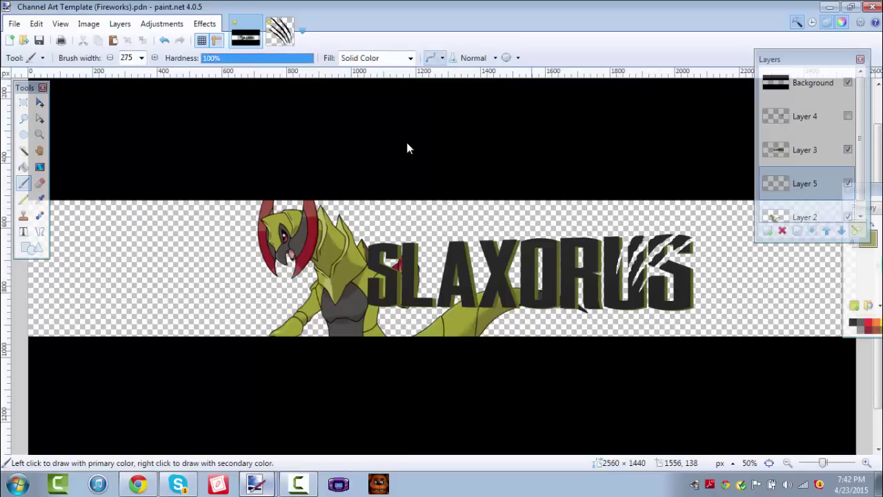
{"action": "left_click", "coordinate": [141, 58]}
{"action": "left_click", "coordinate": [134, 178]}
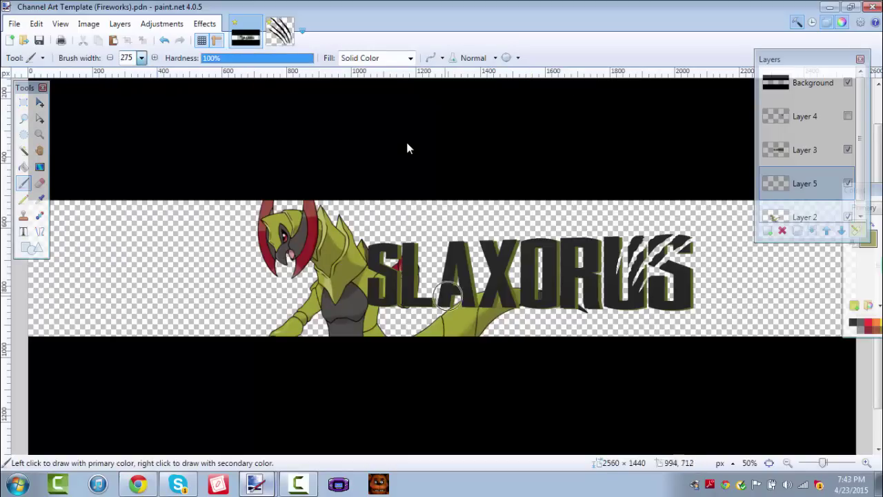
{"action": "left_click_drag", "start_coordinate": [863, 191], "coordinate": [634, 196]}
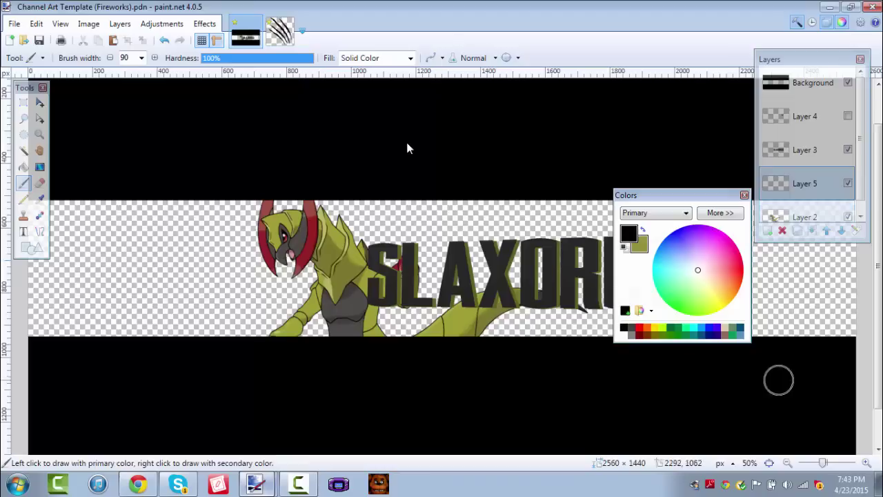
Step: Paint rough black strokes on Layer 5 behind the lettering, from the L across to the final U and S
{"action": "scroll", "coordinate": [447, 275], "scroll_direction": "up", "scroll_amount": 2}
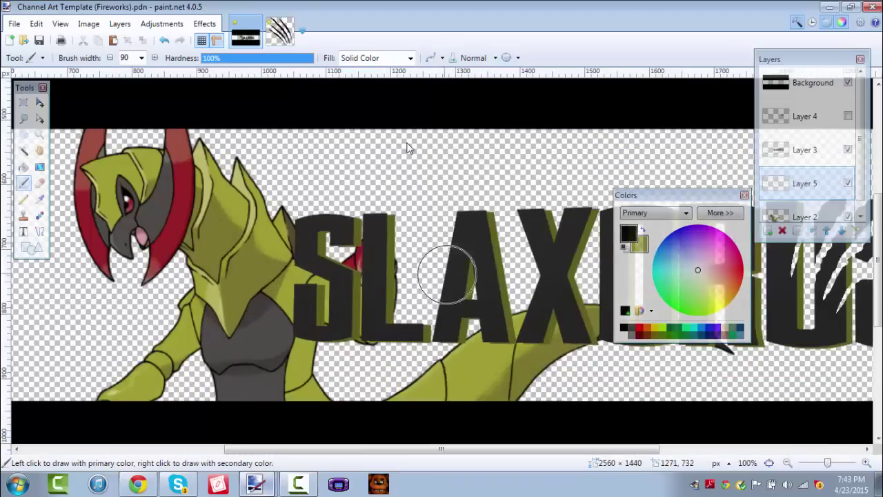
{"action": "left_click", "coordinate": [449, 287]}
{"action": "mouse_move", "coordinate": [446, 293]}
{"action": "left_mouse_down"}
{"action": "mouse_move", "coordinate": [369, 303]}
{"action": "mouse_move", "coordinate": [337, 256]}
{"action": "mouse_move", "coordinate": [341, 311]}
{"action": "mouse_move", "coordinate": [354, 259]}
{"action": "mouse_move", "coordinate": [655, 264]}
{"action": "left_mouse_up"}
{"action": "left_click_drag", "start_coordinate": [673, 195], "coordinate": [279, 233]}
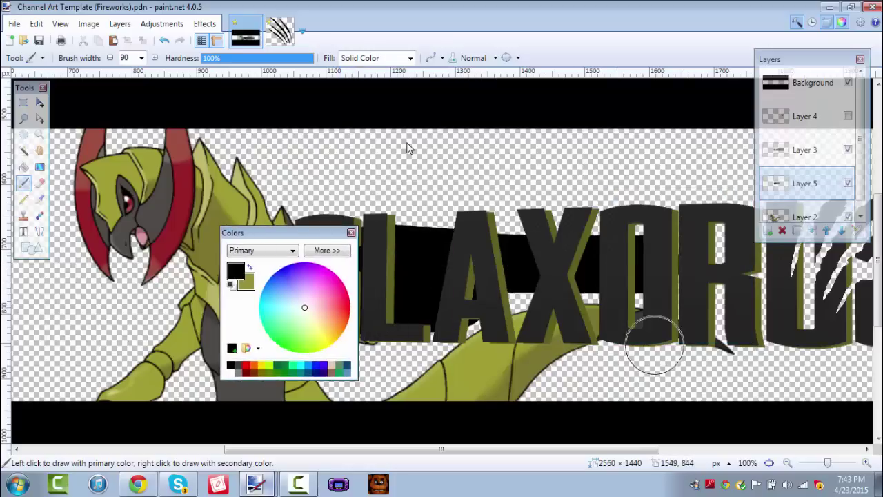
{"action": "mouse_move", "coordinate": [825, 295]}
{"action": "left_mouse_down"}
{"action": "mouse_move", "coordinate": [861, 281]}
{"action": "mouse_move", "coordinate": [794, 258]}
{"action": "left_mouse_up"}
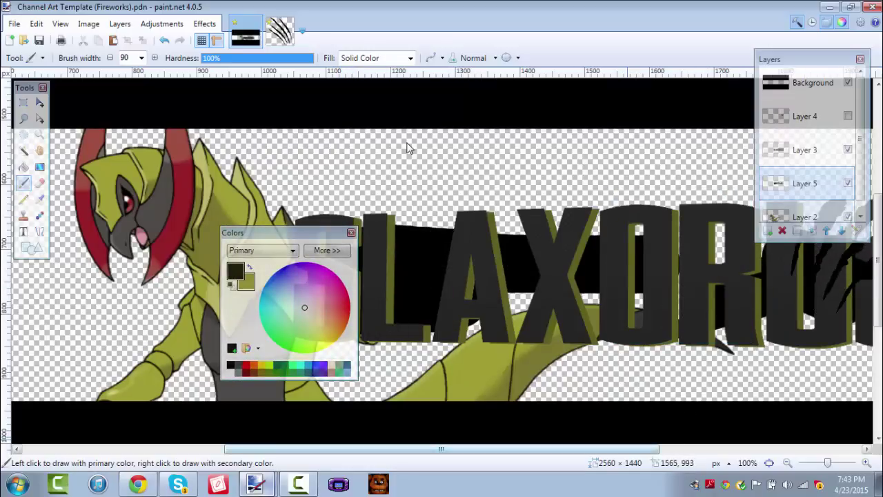
{"action": "left_click_drag", "start_coordinate": [449, 450], "coordinate": [564, 449]}
{"action": "mouse_move", "coordinate": [545, 234]}
{"action": "left_mouse_down"}
{"action": "mouse_move", "coordinate": [721, 214]}
{"action": "mouse_move", "coordinate": [662, 303]}
{"action": "mouse_move", "coordinate": [718, 335]}
{"action": "mouse_move", "coordinate": [799, 424]}
{"action": "left_mouse_up"}
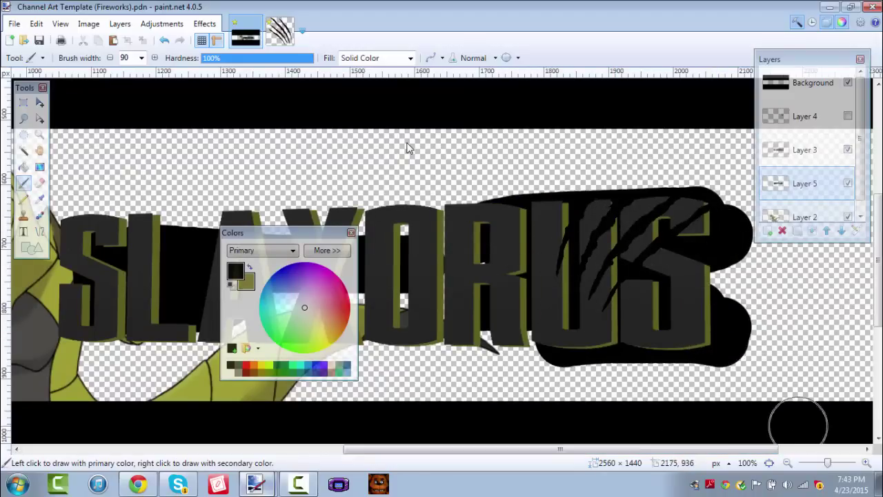
Step: Extend the black backdrop on Layer 5 above and below the whole word back to the first S
{"action": "key", "text": "ctrl+minus"}
{"action": "key", "text": "ctrl+minus"}
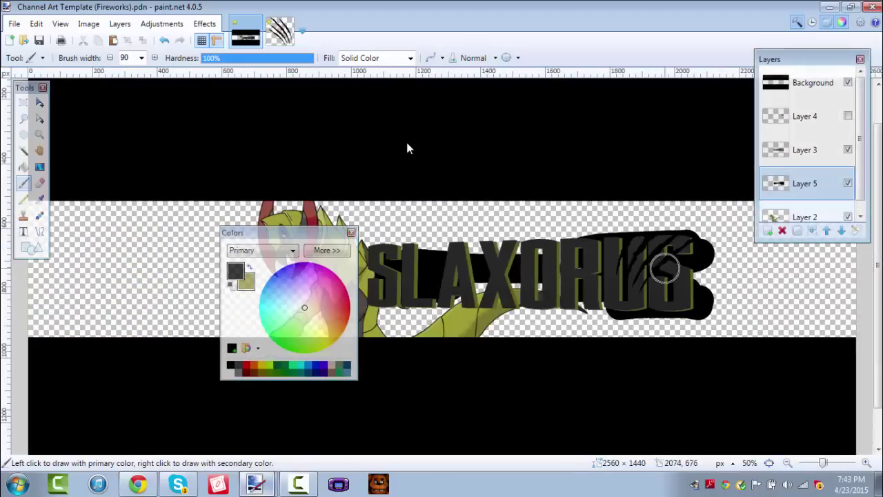
{"action": "left_click_drag", "start_coordinate": [655, 298], "coordinate": [566, 301]}
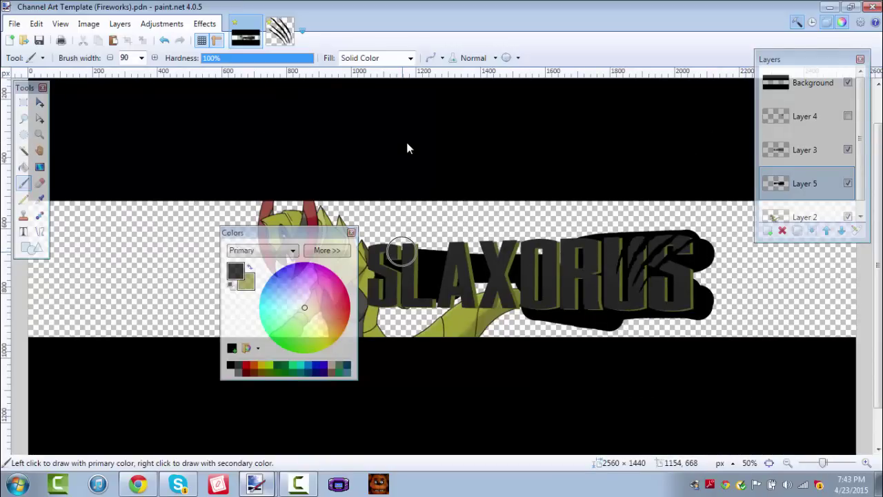
{"action": "mouse_move", "coordinate": [544, 305]}
{"action": "left_mouse_down"}
{"action": "mouse_move", "coordinate": [426, 292]}
{"action": "mouse_move", "coordinate": [544, 274]}
{"action": "mouse_move", "coordinate": [468, 294]}
{"action": "mouse_move", "coordinate": [535, 308]}
{"action": "mouse_move", "coordinate": [463, 322]}
{"action": "mouse_move", "coordinate": [352, 305]}
{"action": "left_mouse_up"}
{"action": "mouse_move", "coordinate": [475, 271]}
{"action": "left_mouse_down"}
{"action": "mouse_move", "coordinate": [497, 242]}
{"action": "mouse_move", "coordinate": [355, 241]}
{"action": "mouse_move", "coordinate": [357, 272]}
{"action": "mouse_move", "coordinate": [383, 291]}
{"action": "left_mouse_up"}
{"action": "left_click", "coordinate": [462, 215]}
{"action": "left_click_drag", "start_coordinate": [507, 331], "coordinate": [438, 330]}
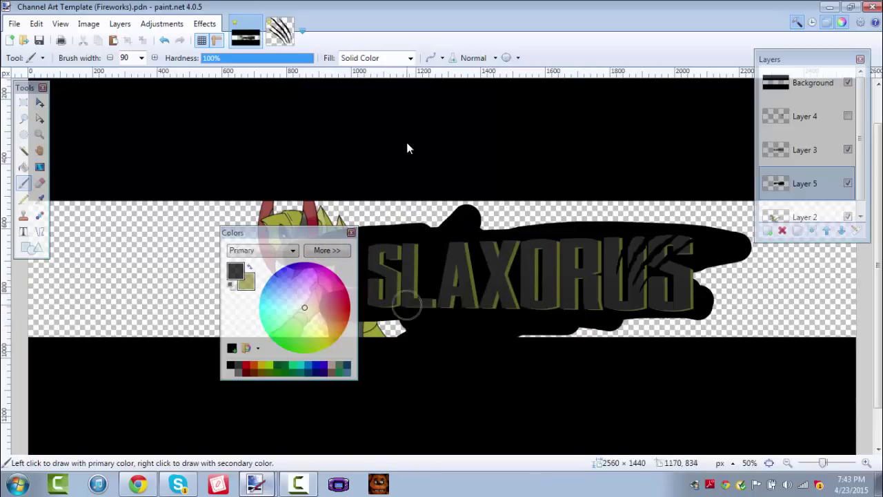
Step: Fill the remaining gaps beneath the first letters in black and widen the backdrop beyond the final S
{"action": "mouse_move", "coordinate": [408, 304]}
{"action": "left_mouse_down"}
{"action": "mouse_move", "coordinate": [473, 299]}
{"action": "mouse_move", "coordinate": [539, 368]}
{"action": "mouse_move", "coordinate": [588, 286]}
{"action": "left_mouse_up"}
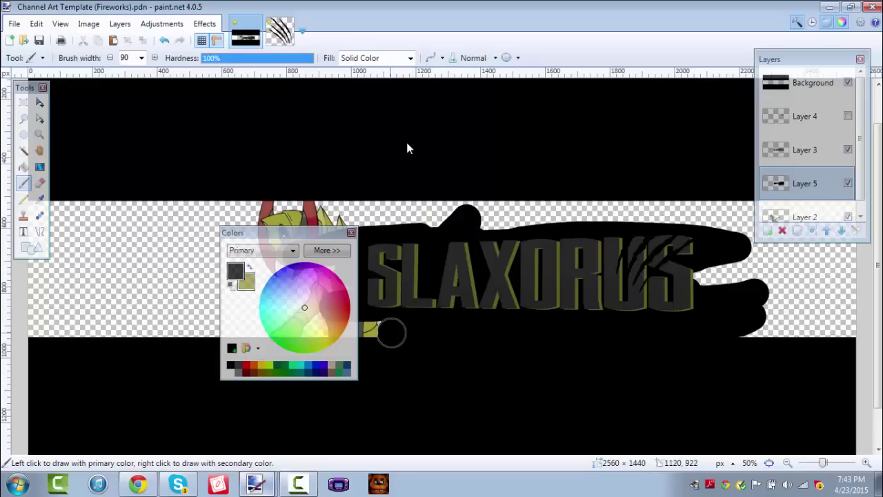
{"action": "mouse_move", "coordinate": [391, 333]}
{"action": "left_mouse_down"}
{"action": "mouse_move", "coordinate": [361, 338]}
{"action": "mouse_move", "coordinate": [388, 318]}
{"action": "left_mouse_up"}
{"action": "mouse_move", "coordinate": [741, 256]}
{"action": "left_mouse_down"}
{"action": "mouse_move", "coordinate": [713, 253]}
{"action": "mouse_move", "coordinate": [667, 276]}
{"action": "mouse_move", "coordinate": [687, 271]}
{"action": "mouse_move", "coordinate": [691, 301]}
{"action": "left_mouse_up"}
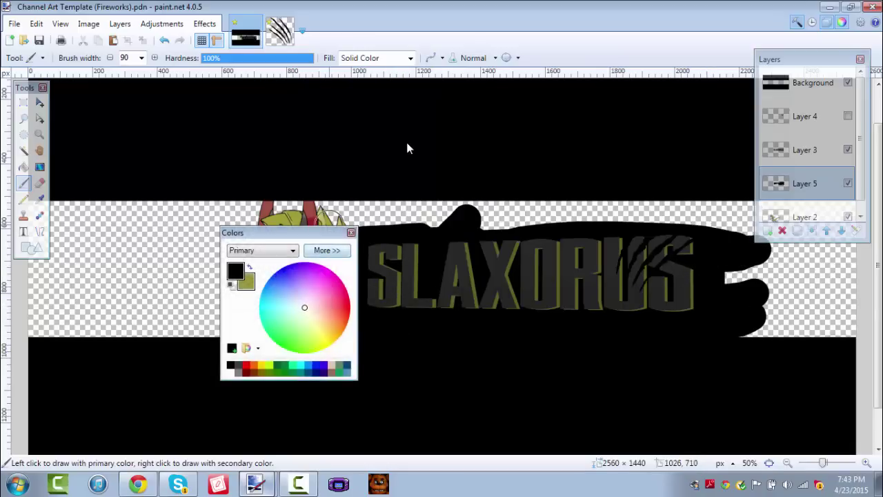
{"action": "left_click", "coordinate": [301, 218]}
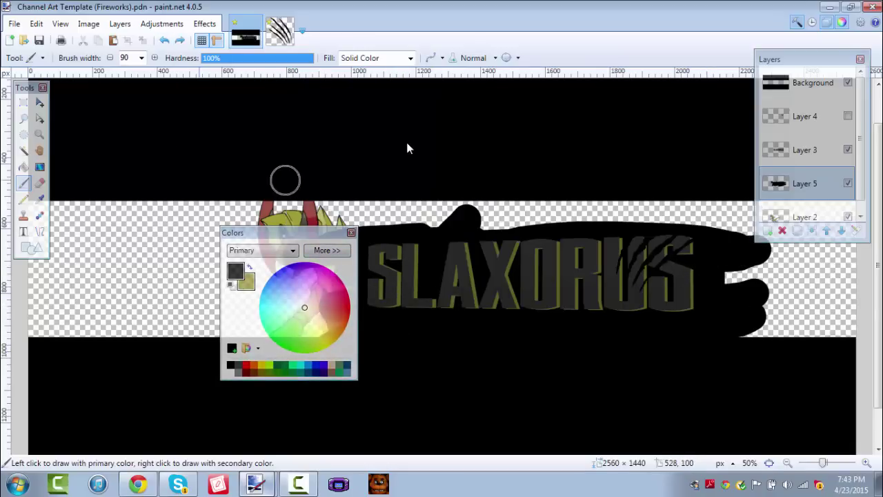
{"action": "left_click_drag", "start_coordinate": [276, 232], "coordinate": [203, 192]}
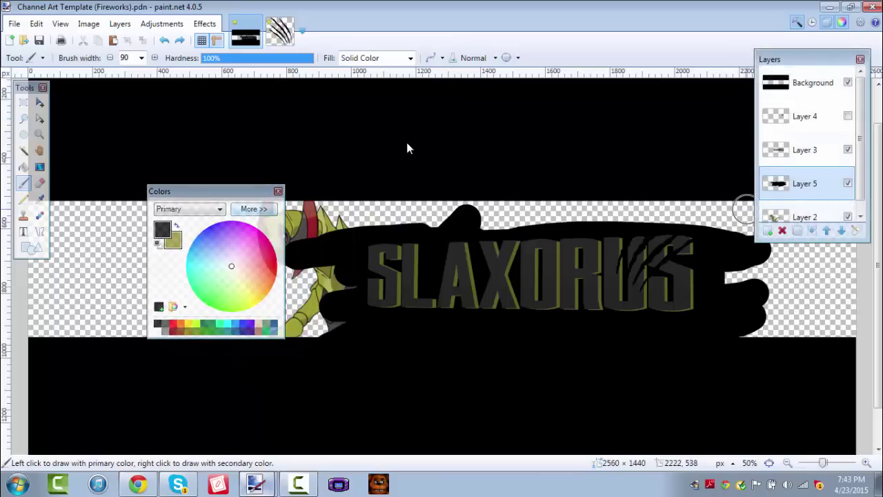
Step: Duplicate the SLAXORUS lettering on Layer 3 and enclose the copy in a rectangular selection for moving
{"action": "left_click", "coordinate": [805, 150]}
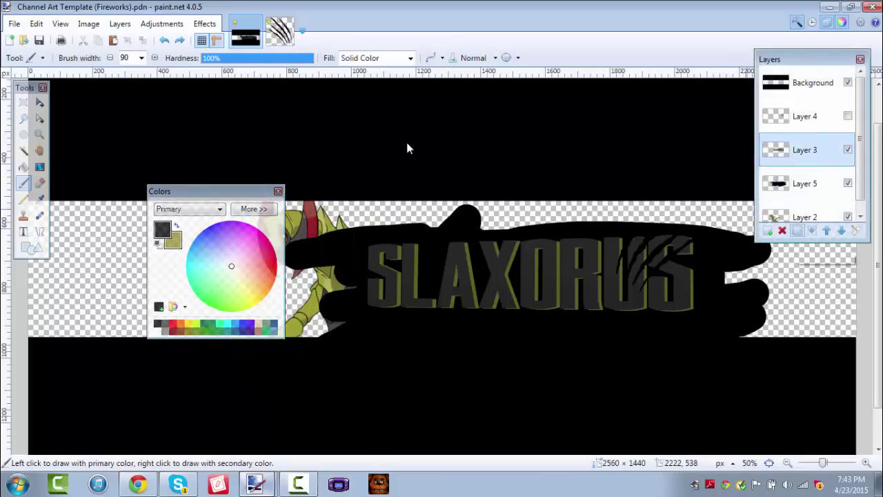
{"action": "key", "text": "ctrl+shift+d"}
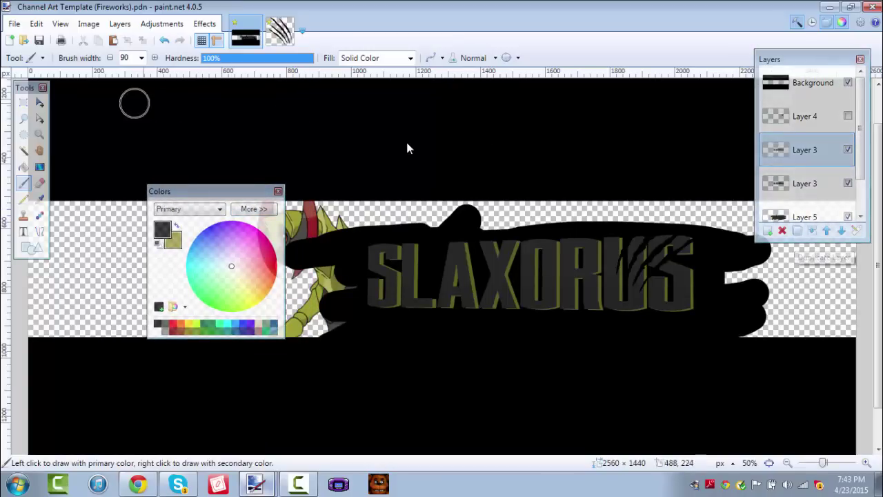
{"action": "left_click", "coordinate": [23, 102]}
{"action": "mouse_move", "coordinate": [320, 227]}
{"action": "left_mouse_down"}
{"action": "mouse_move", "coordinate": [690, 408]}
{"action": "mouse_move", "coordinate": [770, 394]}
{"action": "left_mouse_up"}
{"action": "key", "text": "m"}
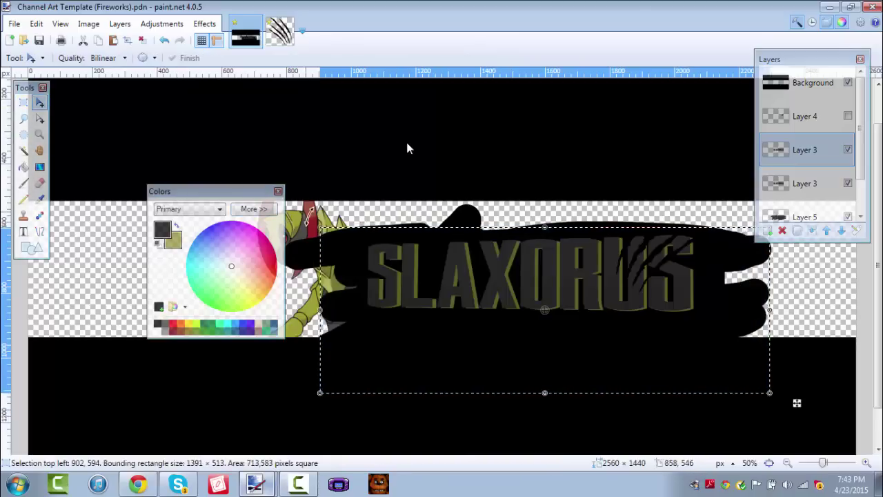
Step: Enlarge the copied lettering slightly to a 1463 × 539 bounding rectangle and align it over the original
{"action": "left_click_drag", "start_coordinate": [320, 227], "coordinate": [309, 221]}
{"action": "left_click_drag", "start_coordinate": [365, 266], "coordinate": [370, 266]}
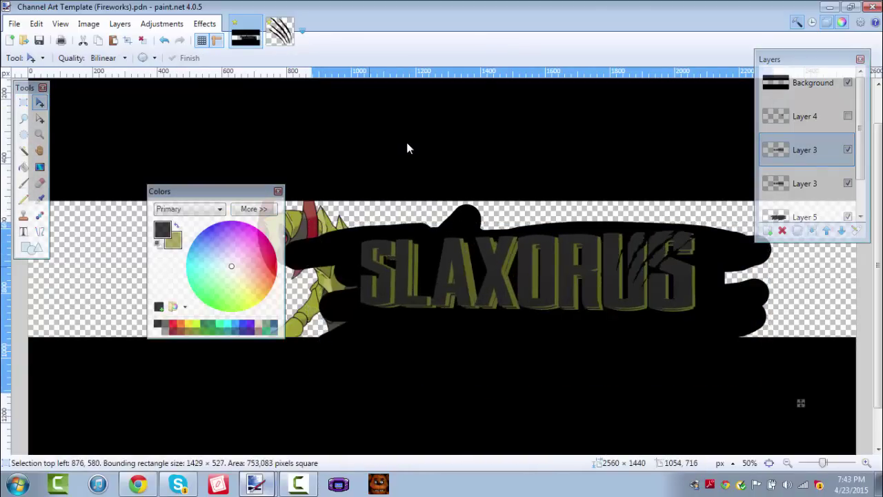
{"action": "left_click_drag", "start_coordinate": [801, 405], "coordinate": [803, 405]}
{"action": "left_click_drag", "start_coordinate": [372, 268], "coordinate": [372, 269]}
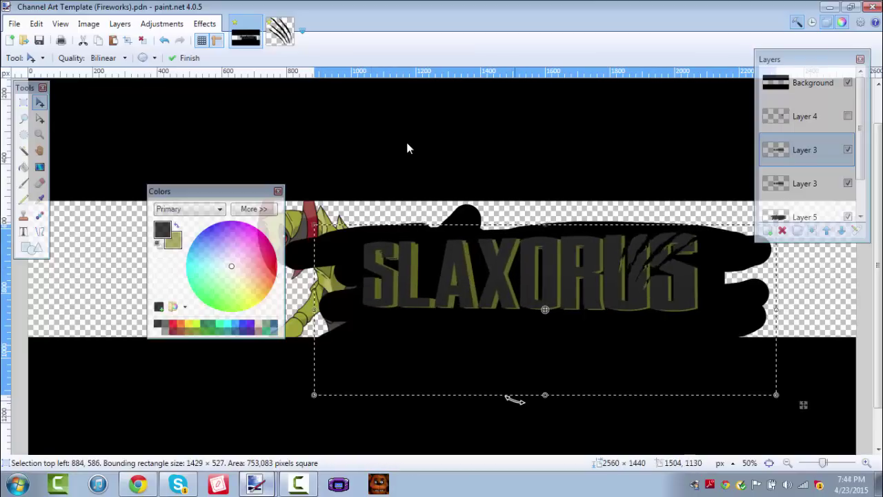
{"action": "left_click_drag", "start_coordinate": [803, 405], "coordinate": [812, 408]}
Step: Turn the enlarged lettering copy white using Hue / Saturation with hue 4, saturation 0 and lightness 100
{"action": "left_click", "coordinate": [162, 23]}
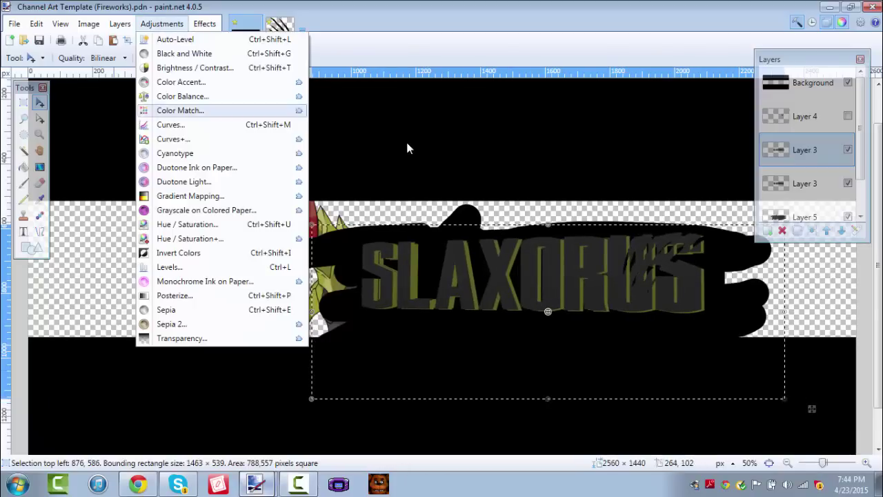
{"action": "key", "text": "Return"}
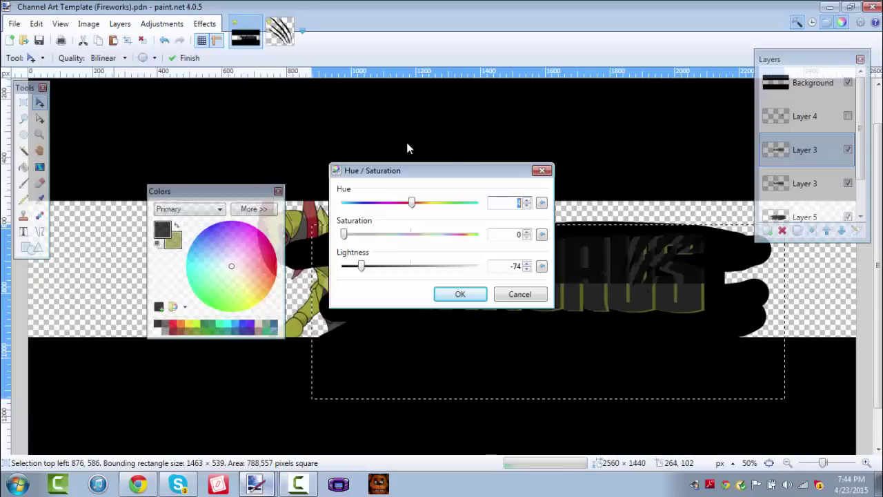
{"action": "left_click_drag", "start_coordinate": [361, 266], "coordinate": [476, 266]}
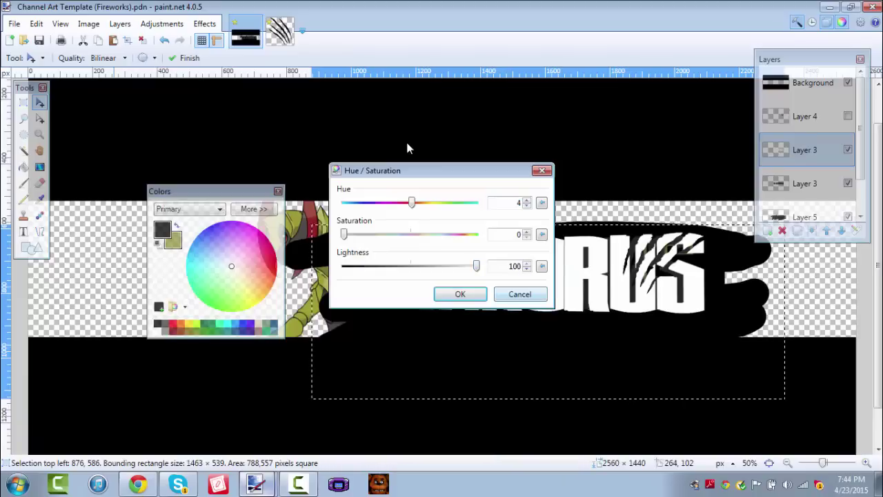
Step: Turn the copied SLAXORUS text white with hue 4, saturation 0 and lightness 100, and enlarge its selection to about 1563 × 576 px
{"action": "key", "text": "Return"}
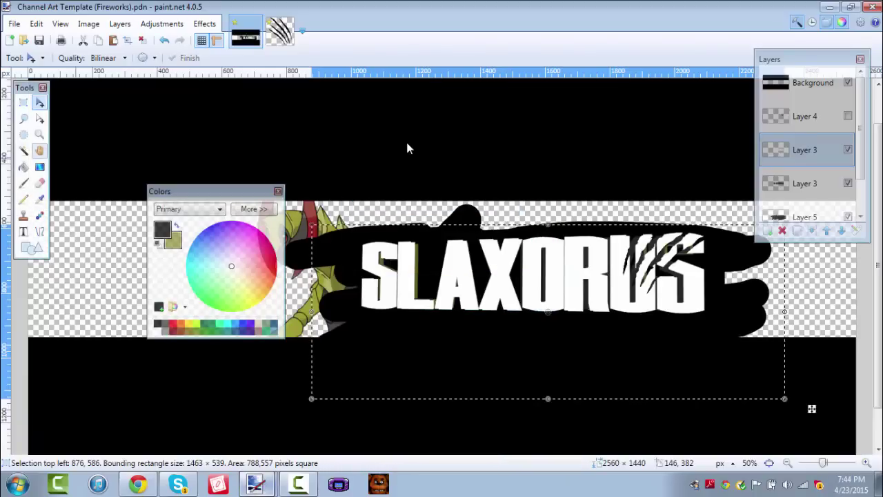
{"action": "key", "text": "s"}
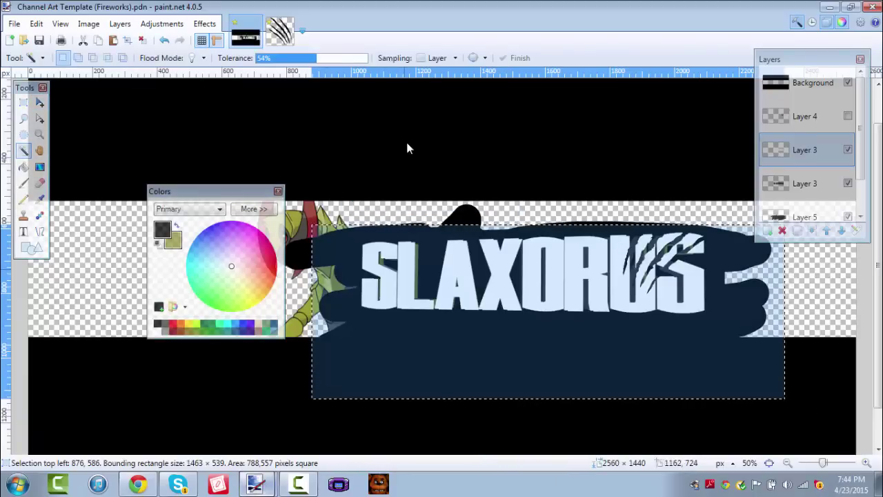
{"action": "key", "text": "m"}
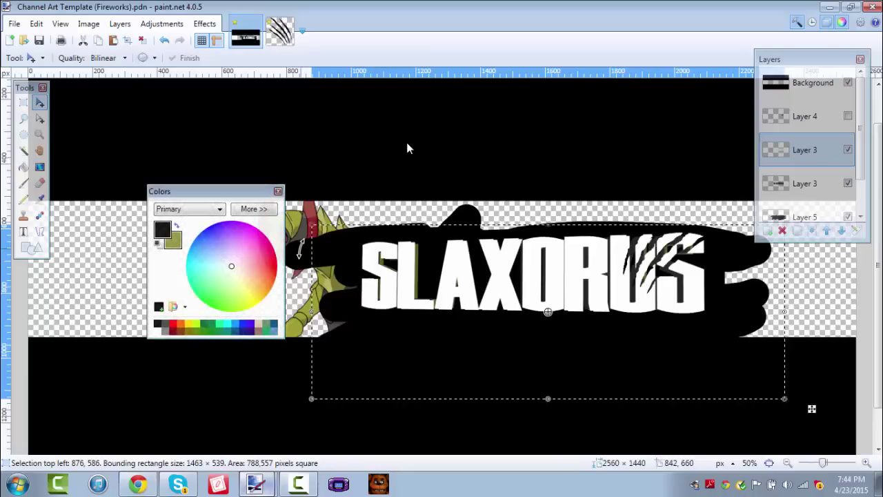
{"action": "left_click_drag", "start_coordinate": [310, 221], "coordinate": [277, 187]}
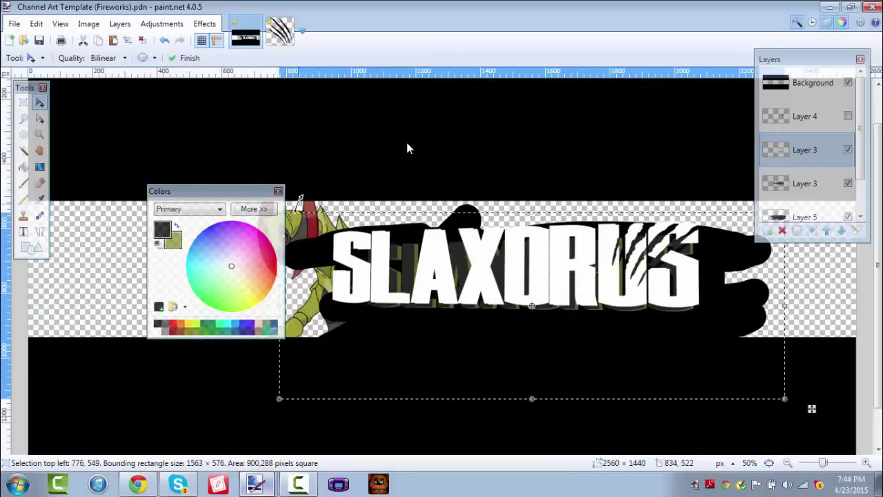
{"action": "left_click_drag", "start_coordinate": [350, 243], "coordinate": [374, 255]}
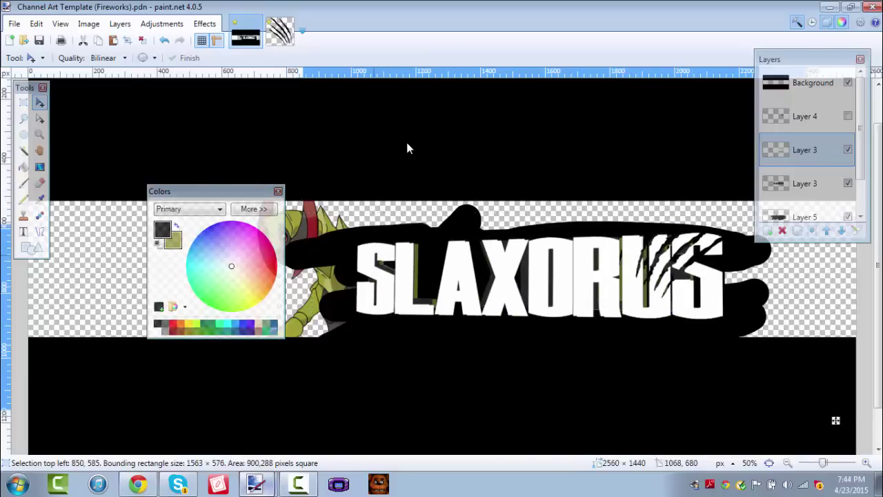
{"action": "left_click_drag", "start_coordinate": [835, 420], "coordinate": [830, 420]}
{"action": "left_click_drag", "start_coordinate": [368, 253], "coordinate": [374, 254]}
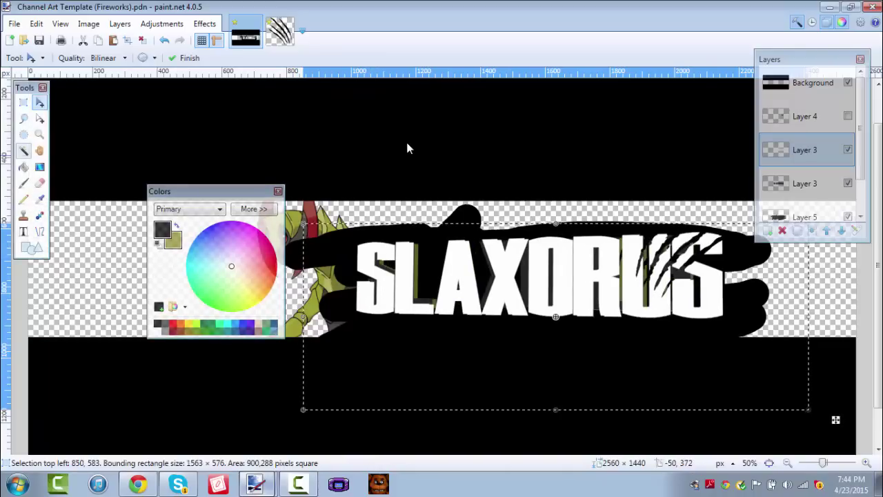
Step: Select the white letters with the Magic Wand and move their layer beneath the dark SLAXORUS text layer
{"action": "left_click", "coordinate": [24, 150]}
{"action": "left_click", "coordinate": [404, 282]}
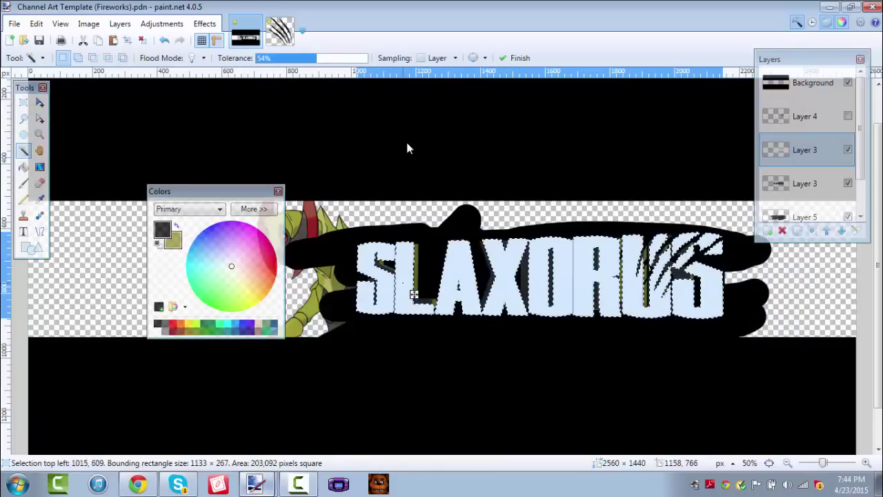
{"action": "left_click_drag", "start_coordinate": [806, 150], "coordinate": [806, 182]}
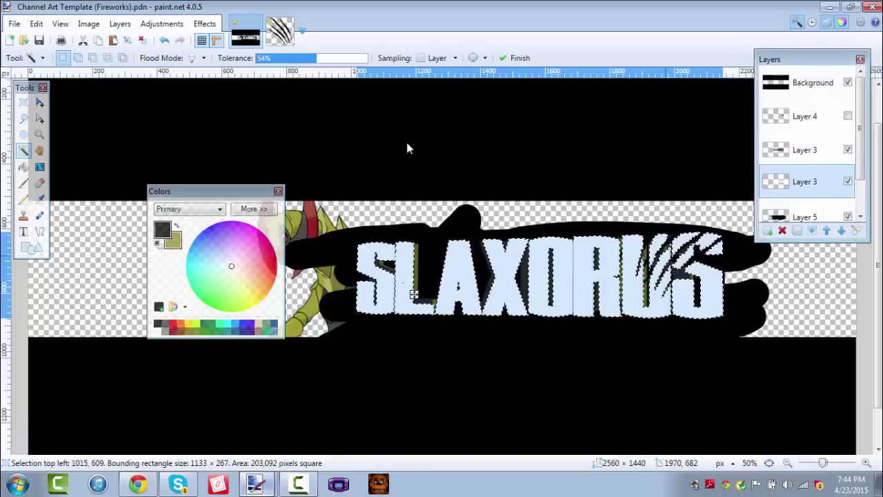
Step: Cut the selected letter shapes out of the black brush-stroke layer, Layer 5, and clear the selection
{"action": "key", "text": "Return"}
{"action": "key", "text": "alt+Page_Down"}
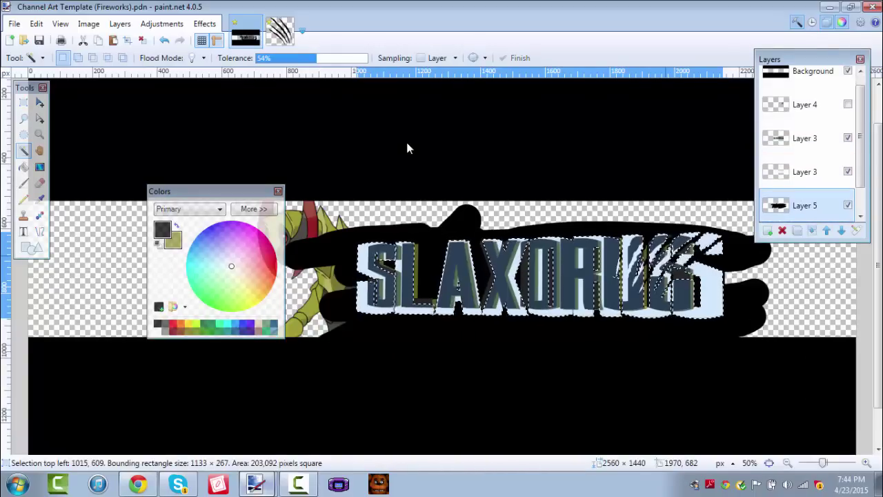
{"action": "key", "text": "ctrl+d"}
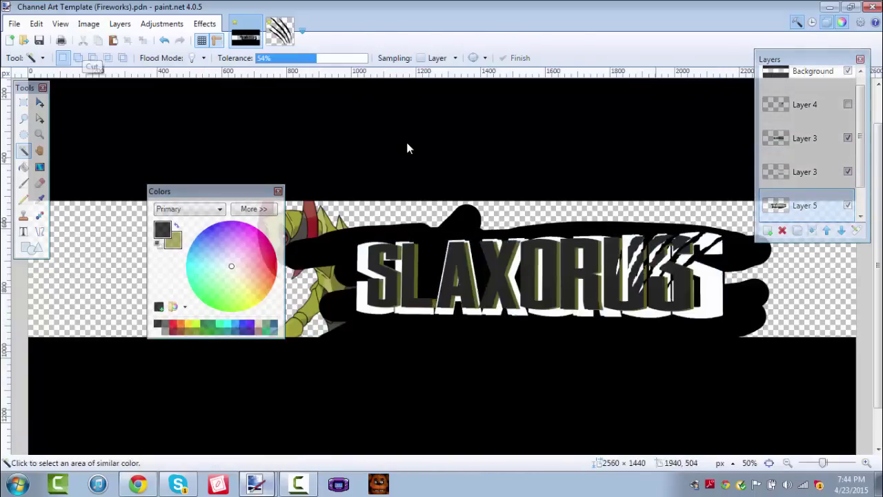
Step: Delete the black brush-stroke layer, Layer 5, and the white text copy on the lower Layer 3
{"action": "left_click", "coordinate": [849, 172]}
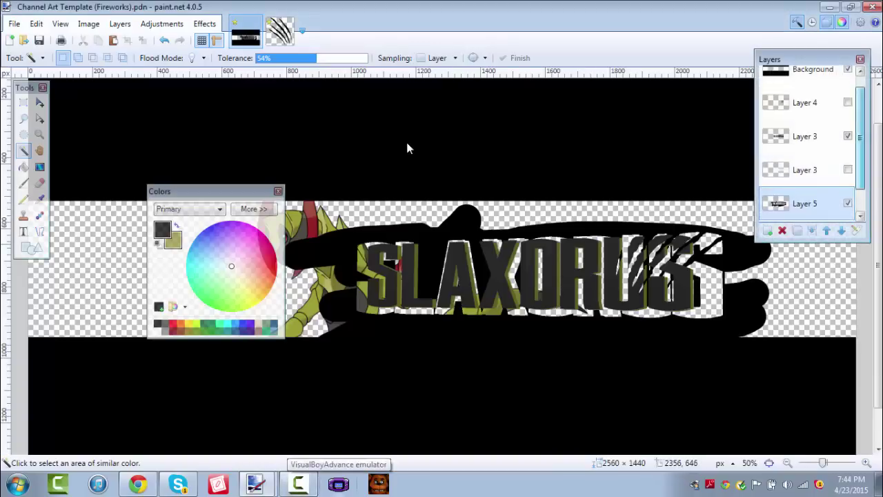
{"action": "left_click_drag", "start_coordinate": [860, 136], "coordinate": [860, 158]}
{"action": "left_click", "coordinate": [783, 231]}
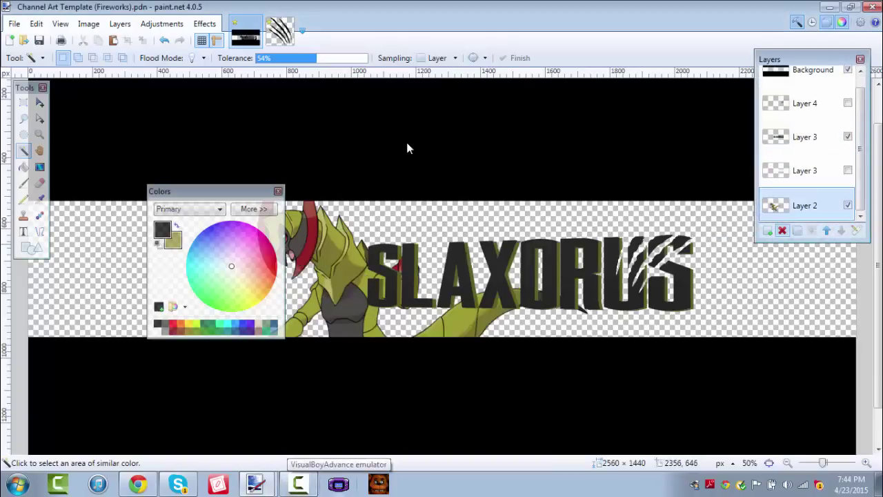
{"action": "left_click_drag", "start_coordinate": [861, 162], "coordinate": [861, 143]}
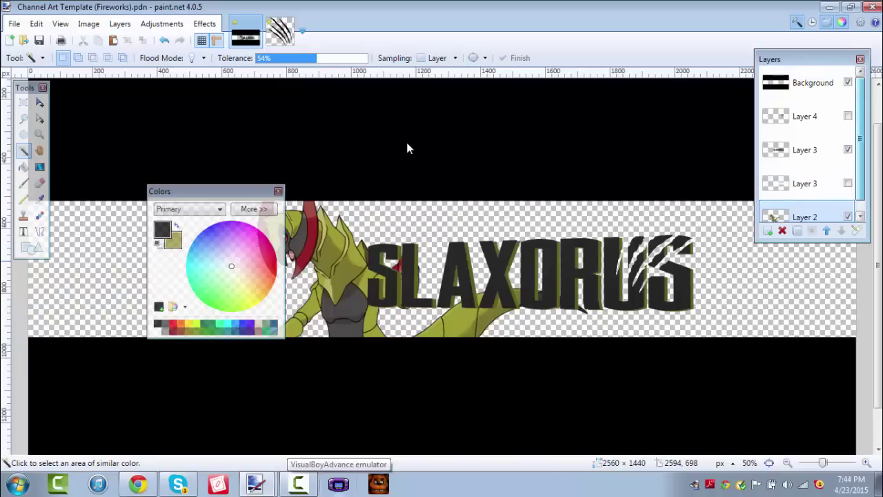
{"action": "left_click", "coordinate": [806, 183]}
{"action": "key", "text": "ctrl+shift+Delete"}
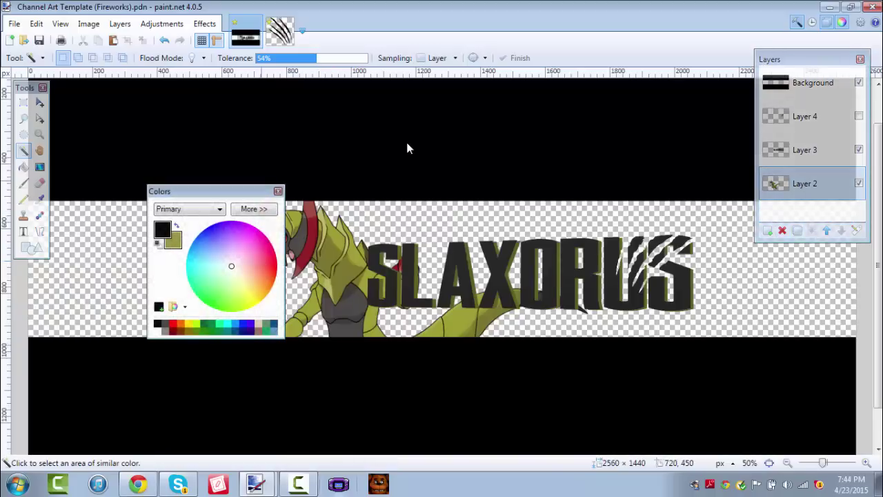
Step: Move the Colors window off the artwork to sit beside the Tools window
{"action": "left_click_drag", "start_coordinate": [245, 191], "coordinate": [364, 147]}
{"action": "left_click", "coordinate": [788, 463]}
{"action": "left_click", "coordinate": [789, 464]}
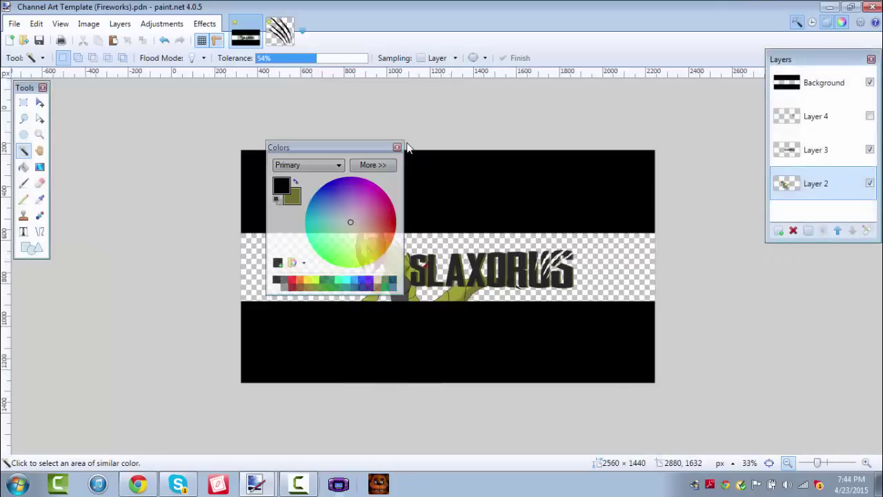
{"action": "mouse_move", "coordinate": [327, 147]}
{"action": "left_mouse_down"}
{"action": "mouse_move", "coordinate": [125, 109]}
{"action": "mouse_move", "coordinate": [113, 88]}
{"action": "left_mouse_up"}
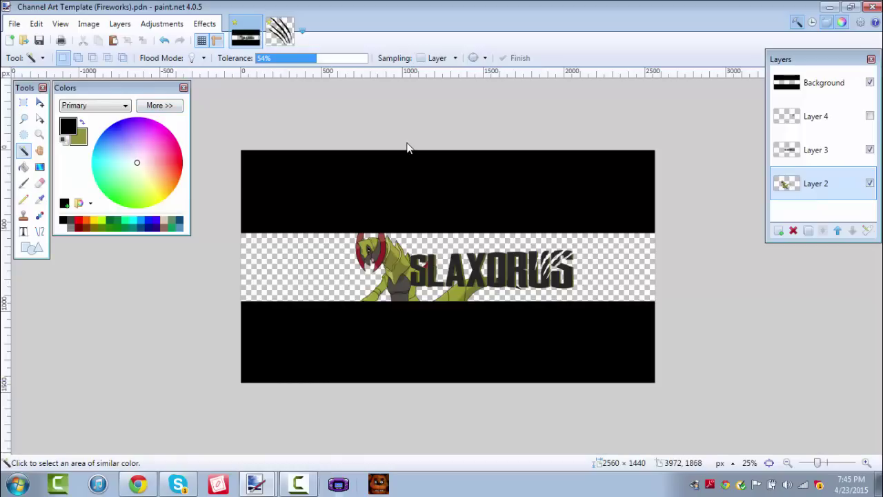
Step: Add a new layer and place it beneath the green dragon's layer, Layer 2
{"action": "left_click", "coordinate": [867, 463]}
{"action": "left_click", "coordinate": [867, 463]}
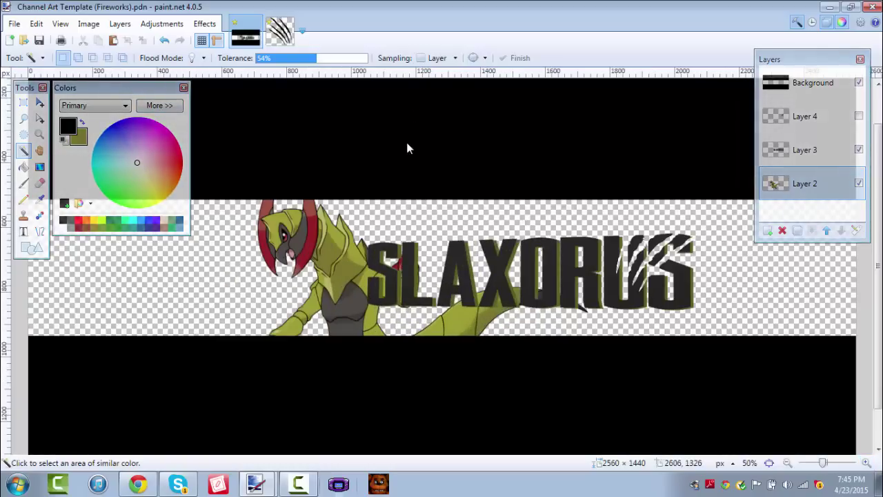
{"action": "left_click", "coordinate": [788, 463]}
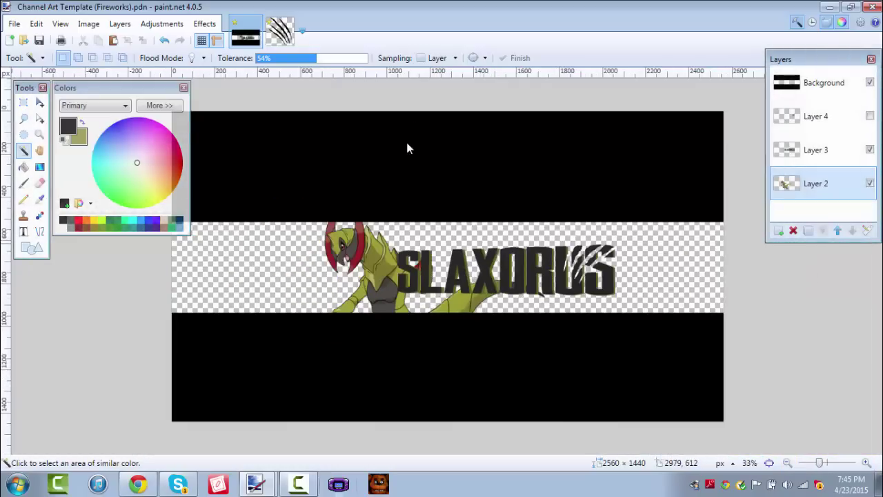
{"action": "key", "text": "ctrl+shift+n"}
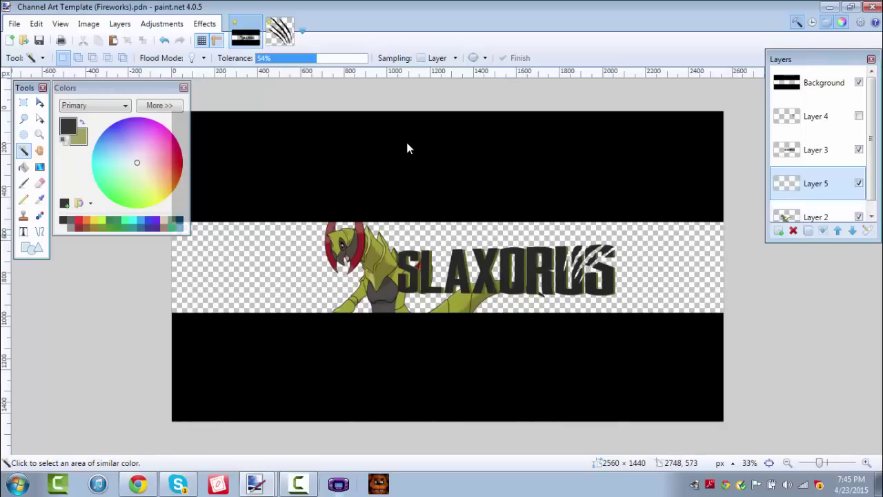
{"action": "left_click_drag", "start_coordinate": [816, 184], "coordinate": [816, 217]}
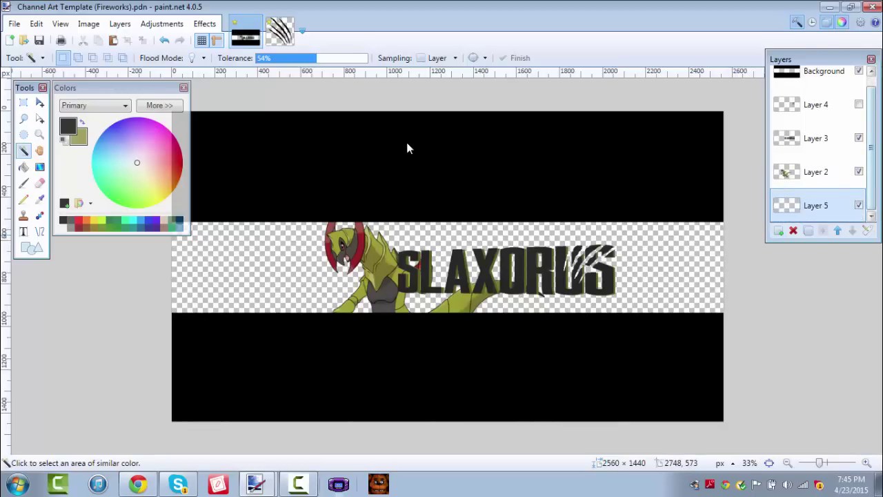
Step: Set the primary color to dark grey, hex 282827
{"action": "left_click", "coordinate": [62, 219]}
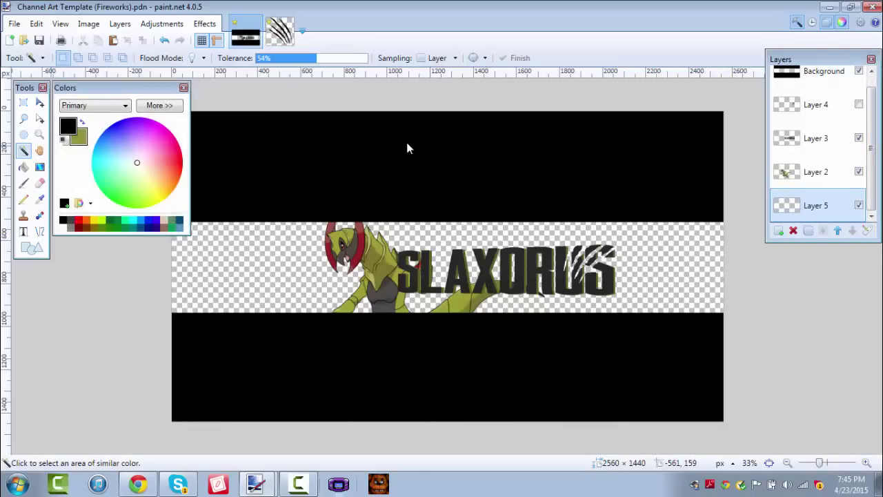
{"action": "left_click", "coordinate": [159, 105]}
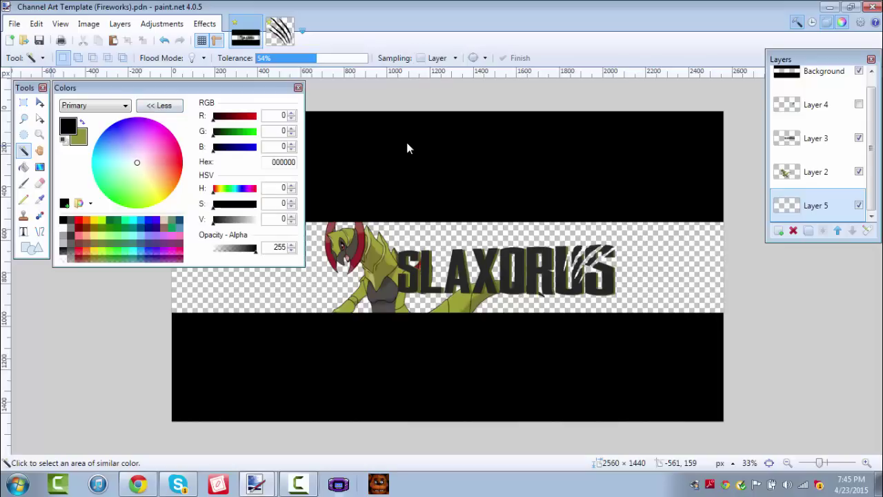
{"action": "left_click", "coordinate": [167, 197]}
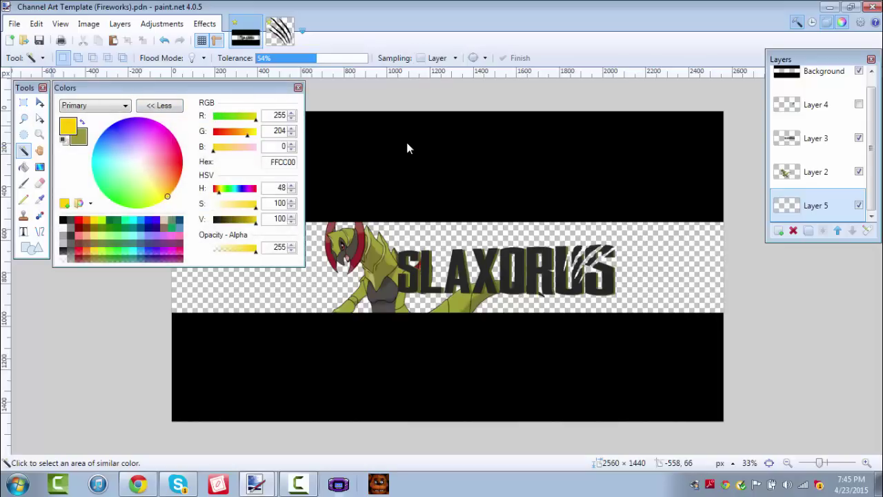
{"action": "left_click_drag", "start_coordinate": [255, 220], "coordinate": [213, 220]}
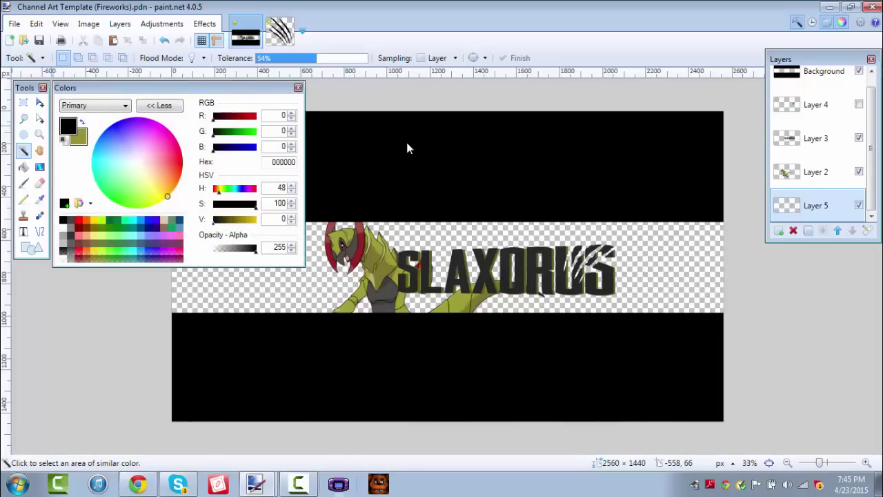
{"action": "left_click", "coordinate": [137, 166]}
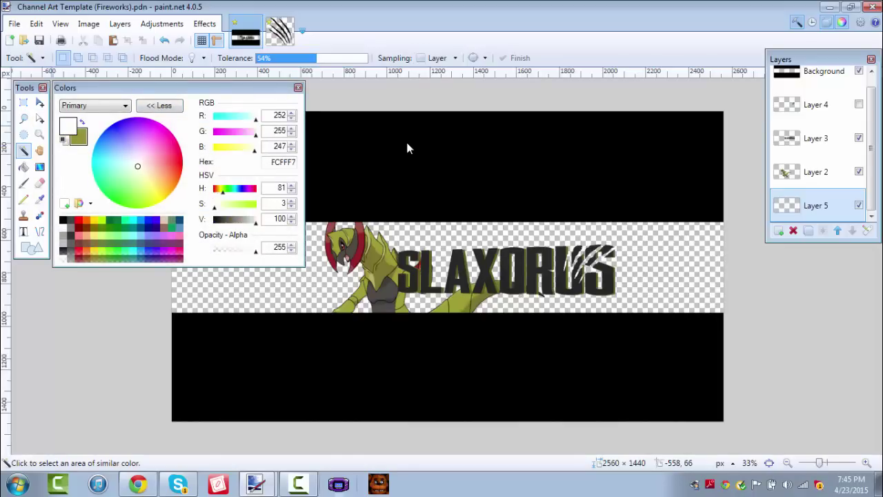
{"action": "left_click_drag", "start_coordinate": [256, 219], "coordinate": [216, 219]}
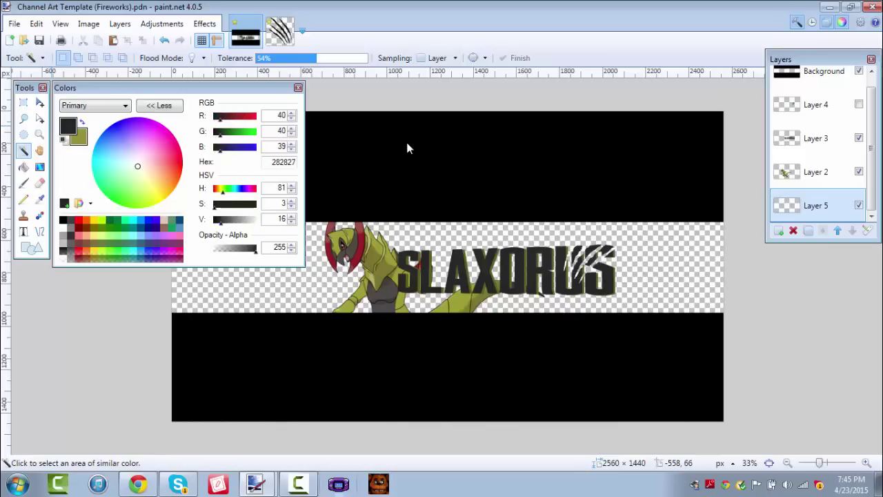
Step: Set the secondary color to near-black, hex 111111, and collapse the extended color options
{"action": "left_click", "coordinate": [79, 136]}
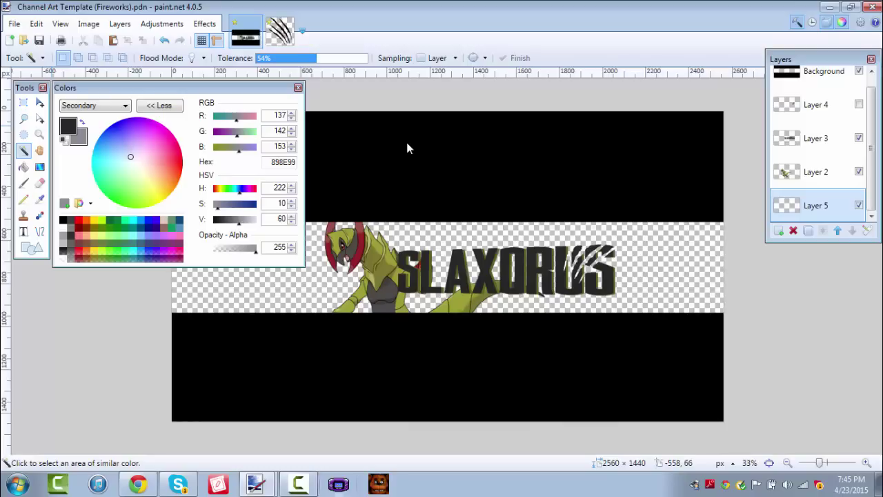
{"action": "left_click_drag", "start_coordinate": [238, 219], "coordinate": [218, 218]}
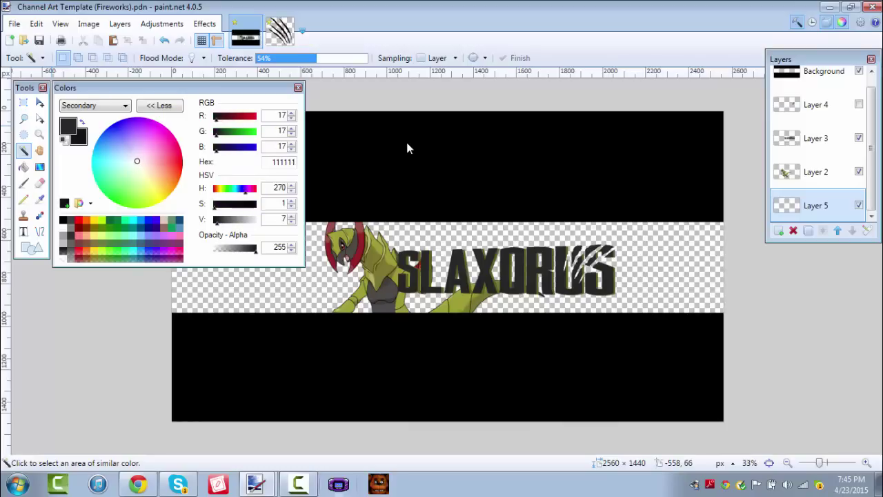
{"action": "left_click", "coordinate": [159, 105]}
Step: Choose the Paintbrush and set its fill pattern to Diagonal Cross
{"action": "left_click", "coordinate": [25, 183]}
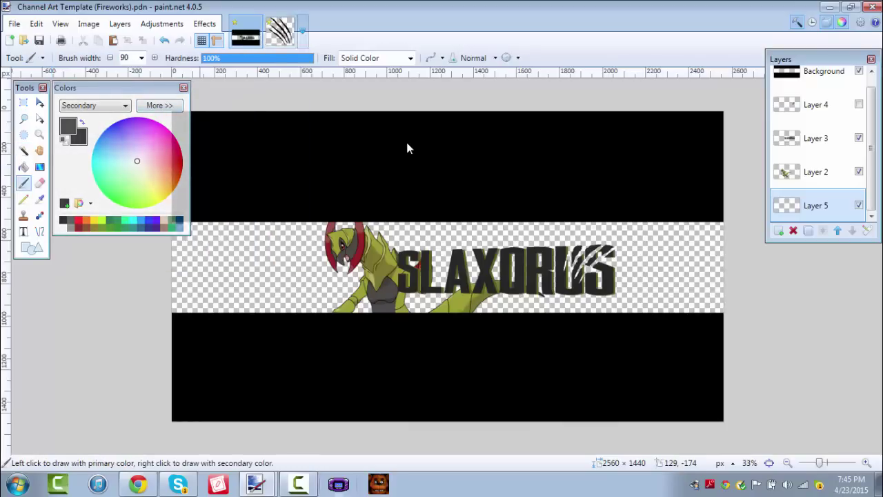
{"action": "left_click", "coordinate": [410, 58]}
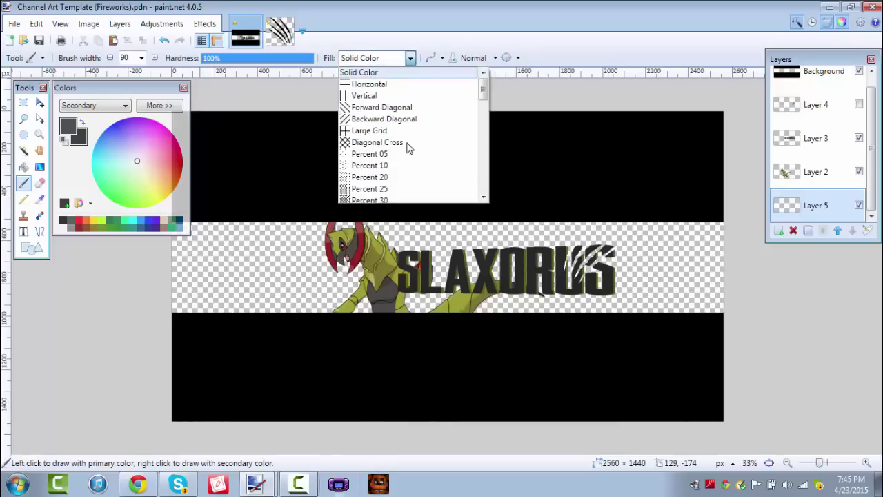
{"action": "key", "text": "Down"}
{"action": "key", "text": "Down"}
{"action": "scroll", "coordinate": [408, 145], "scroll_direction": "down", "scroll_amount": 2}
{"action": "scroll", "coordinate": [408, 145], "scroll_direction": "up", "scroll_amount": 2}
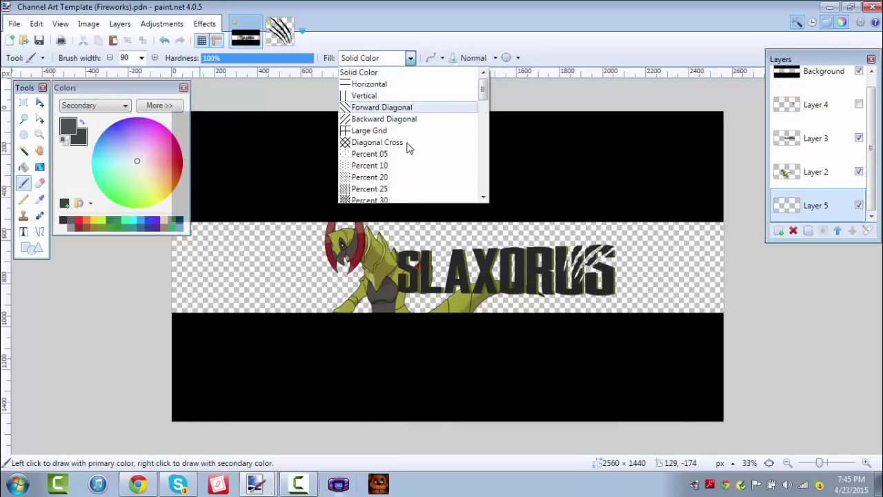
{"action": "left_click", "coordinate": [387, 142]}
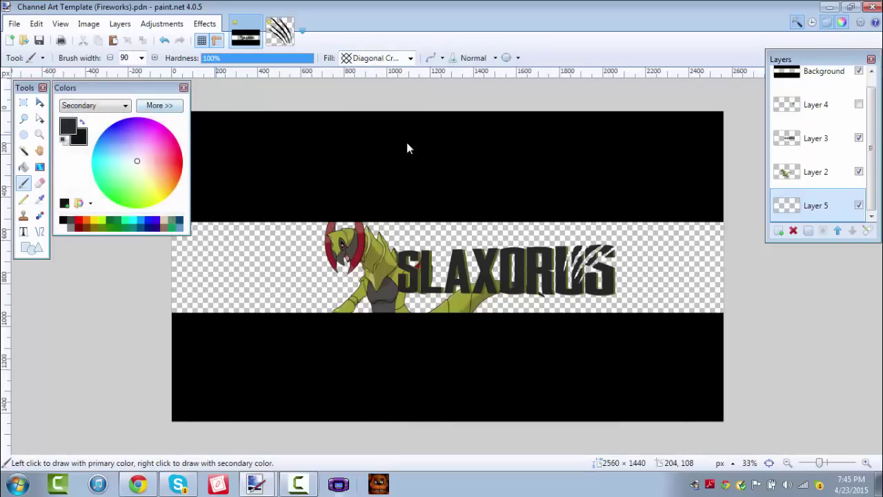
Step: Paint the whole transparent middle band of the banner on the new bottom layer with a brush width of 325
{"action": "left_click", "coordinate": [142, 58]}
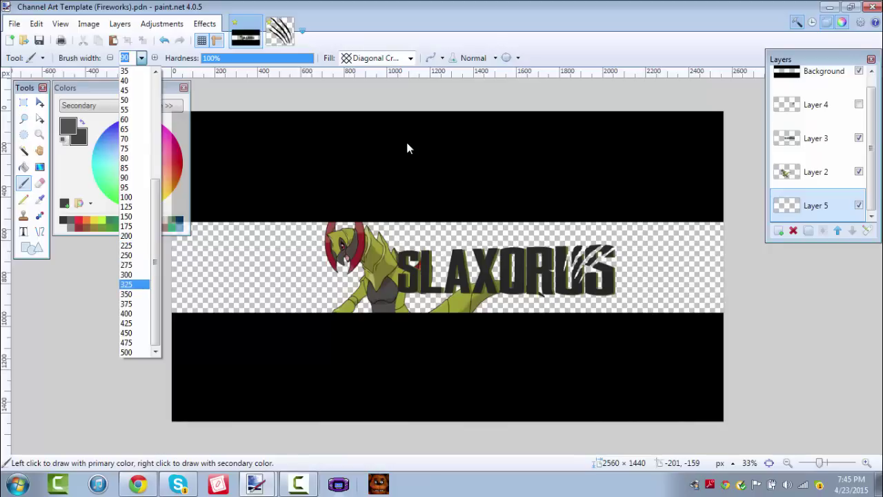
{"action": "left_click", "coordinate": [139, 284]}
{"action": "mouse_move", "coordinate": [207, 252]}
{"action": "left_mouse_down"}
{"action": "mouse_move", "coordinate": [178, 261]}
{"action": "mouse_move", "coordinate": [332, 213]}
{"action": "mouse_move", "coordinate": [225, 271]}
{"action": "mouse_move", "coordinate": [178, 274]}
{"action": "mouse_move", "coordinate": [413, 246]}
{"action": "mouse_move", "coordinate": [431, 258]}
{"action": "mouse_move", "coordinate": [410, 231]}
{"action": "mouse_move", "coordinate": [131, 250]}
{"action": "mouse_move", "coordinate": [61, 301]}
{"action": "mouse_move", "coordinate": [297, 299]}
{"action": "mouse_move", "coordinate": [526, 276]}
{"action": "mouse_move", "coordinate": [689, 286]}
{"action": "mouse_move", "coordinate": [270, 270]}
{"action": "mouse_move", "coordinate": [464, 283]}
{"action": "mouse_move", "coordinate": [664, 259]}
{"action": "mouse_move", "coordinate": [554, 248]}
{"action": "mouse_move", "coordinate": [760, 245]}
{"action": "left_mouse_up"}
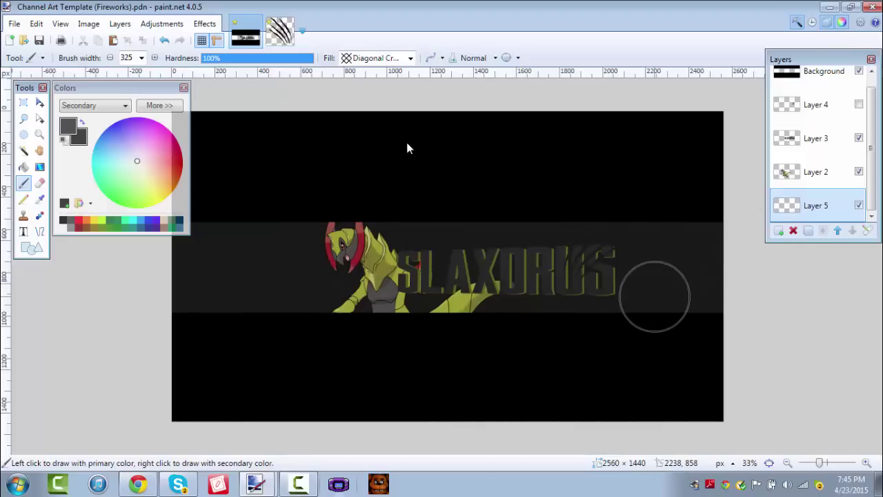
{"action": "scroll", "coordinate": [654, 297], "scroll_direction": "up", "scroll_amount": 4}
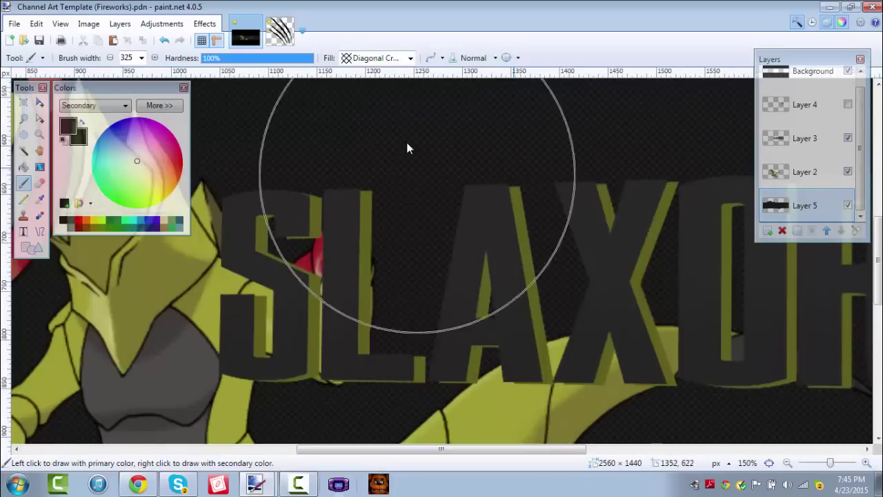
Step: Switch to Skype, set the online status to Do Not Disturb, and return to paint.net
{"action": "scroll", "coordinate": [786, 442], "scroll_direction": "down", "scroll_amount": 3}
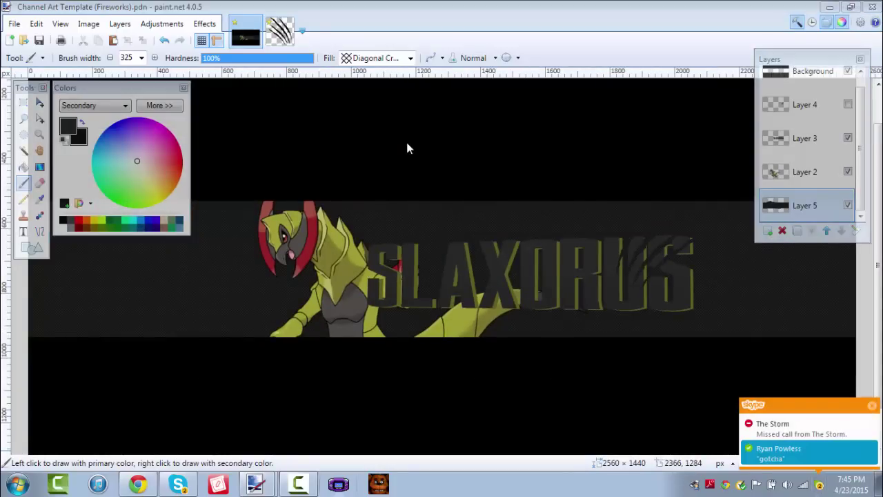
{"action": "key", "text": "alt+Tab"}
{"action": "left_click", "coordinate": [32, 64]}
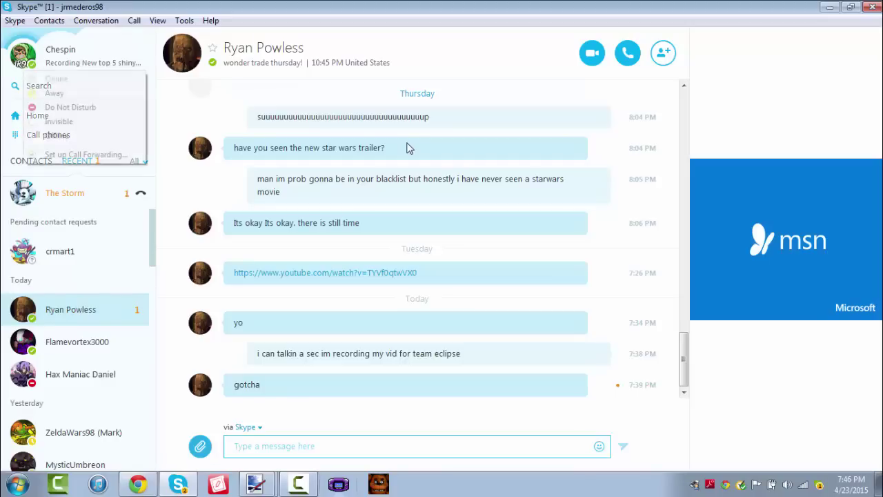
{"action": "left_click", "coordinate": [70, 107]}
{"action": "key", "text": "Return"}
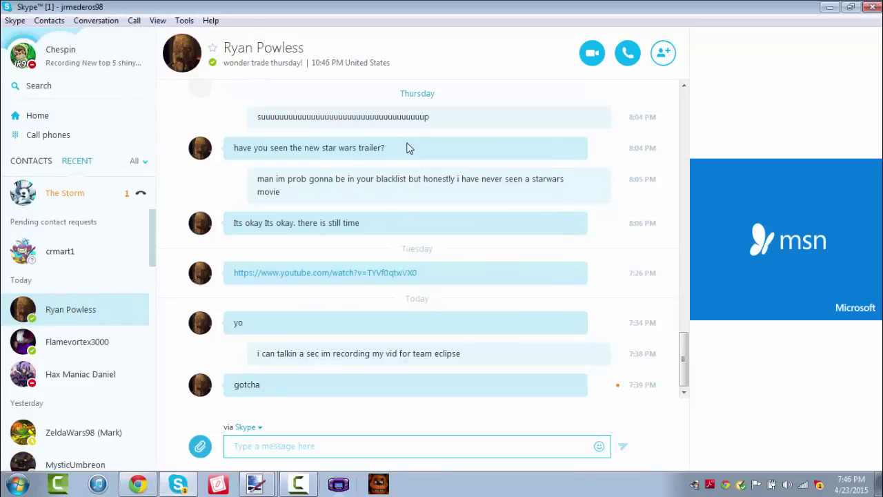
{"action": "key", "text": "alt+Tab"}
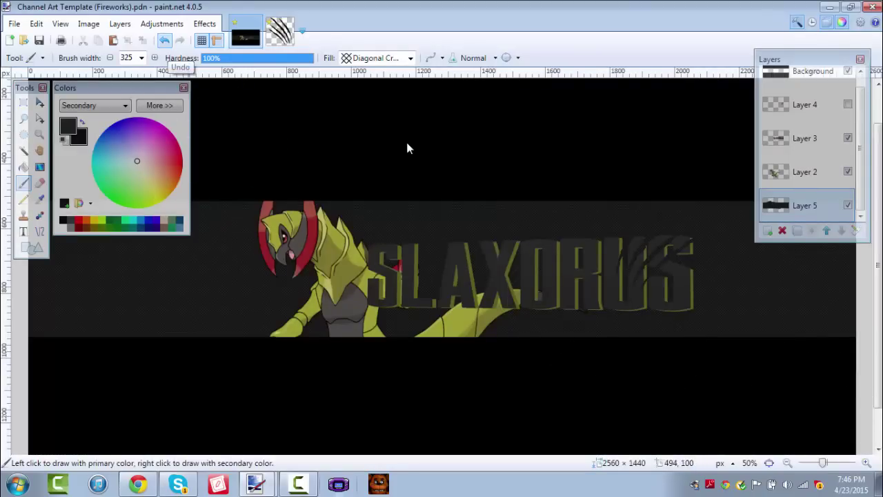
Step: Undo the diagonal-cross painting and the layer's reordering, and add a fresh layer at the bottom of the stack
{"action": "left_click", "coordinate": [165, 40]}
{"action": "left_click", "coordinate": [164, 40]}
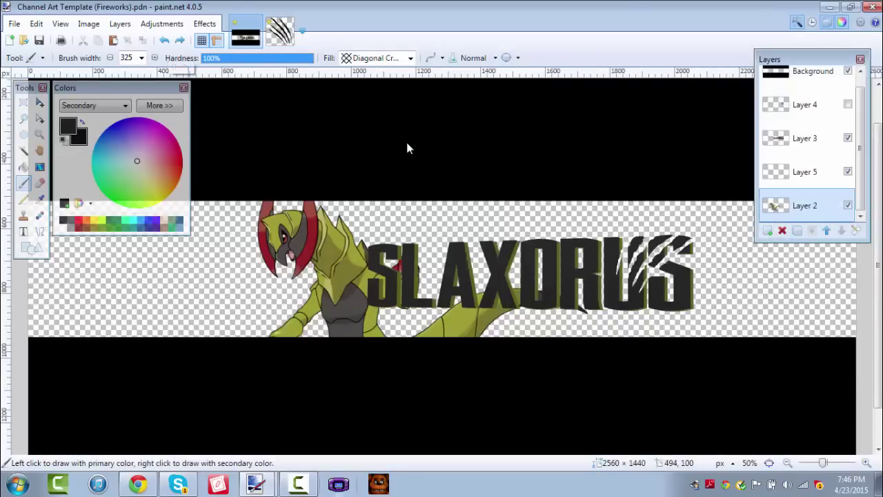
{"action": "key", "text": "ctrl+shift+n"}
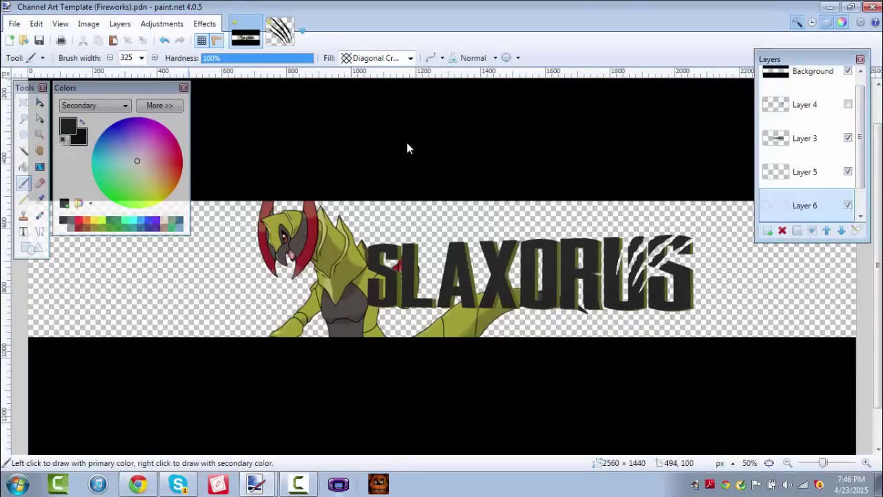
Step: Set the brush fill to Forward Diagonal and paint the whole transparent middle band on the new bottom layer
{"action": "left_click", "coordinate": [411, 58]}
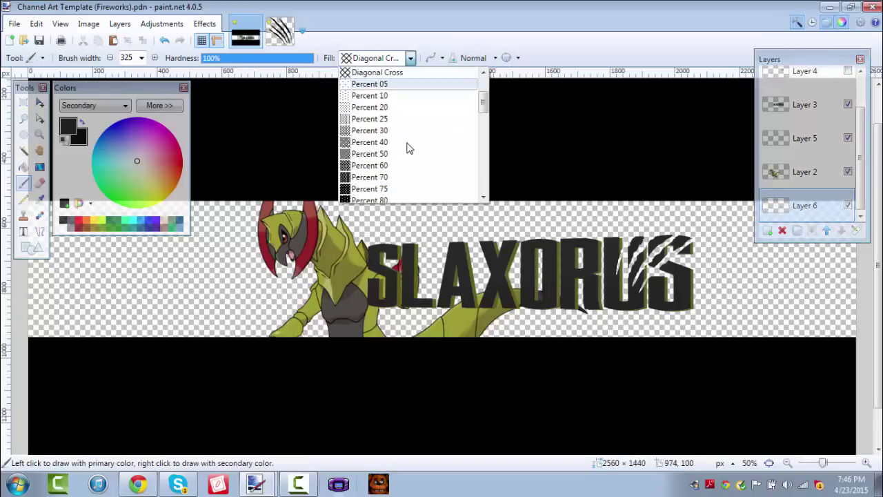
{"action": "left_click_drag", "start_coordinate": [484, 101], "coordinate": [484, 89]}
{"action": "left_click", "coordinate": [382, 105]}
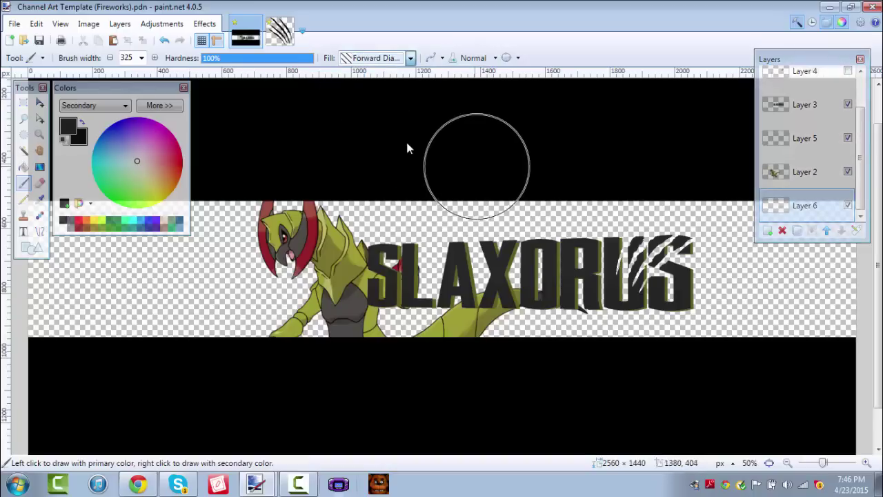
{"action": "mouse_move", "coordinate": [477, 165]}
{"action": "left_mouse_down"}
{"action": "mouse_move", "coordinate": [552, 221]}
{"action": "mouse_move", "coordinate": [391, 331]}
{"action": "mouse_move", "coordinate": [531, 283]}
{"action": "mouse_move", "coordinate": [601, 346]}
{"action": "mouse_move", "coordinate": [536, 222]}
{"action": "mouse_move", "coordinate": [35, 262]}
{"action": "mouse_move", "coordinate": [394, 312]}
{"action": "mouse_move", "coordinate": [241, 324]}
{"action": "left_mouse_up"}
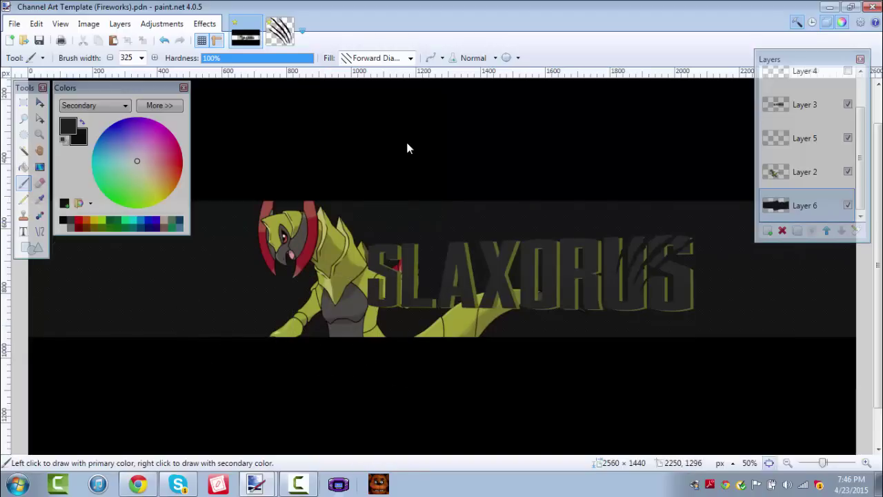
{"action": "key", "text": "ctrl+minus"}
{"action": "key", "text": "ctrl+0"}
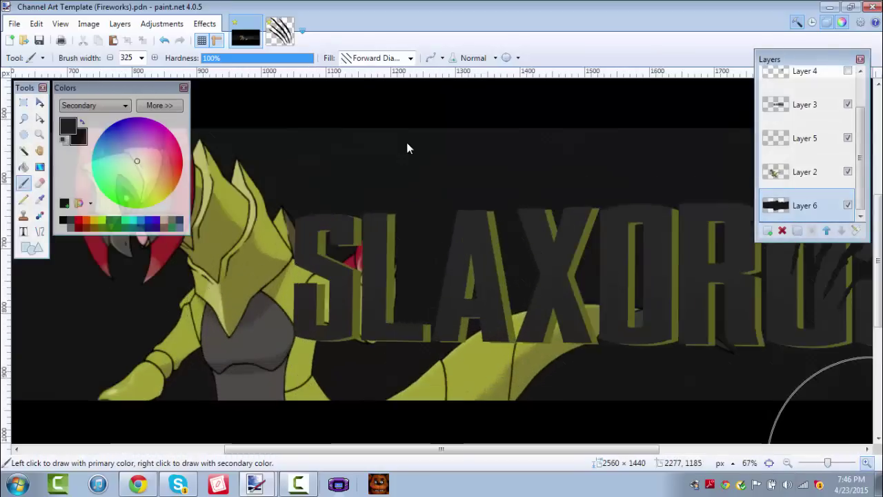
{"action": "key", "text": "ctrl+minus"}
{"action": "key", "text": "ctrl+minus"}
{"action": "key", "text": "ctrl+minus"}
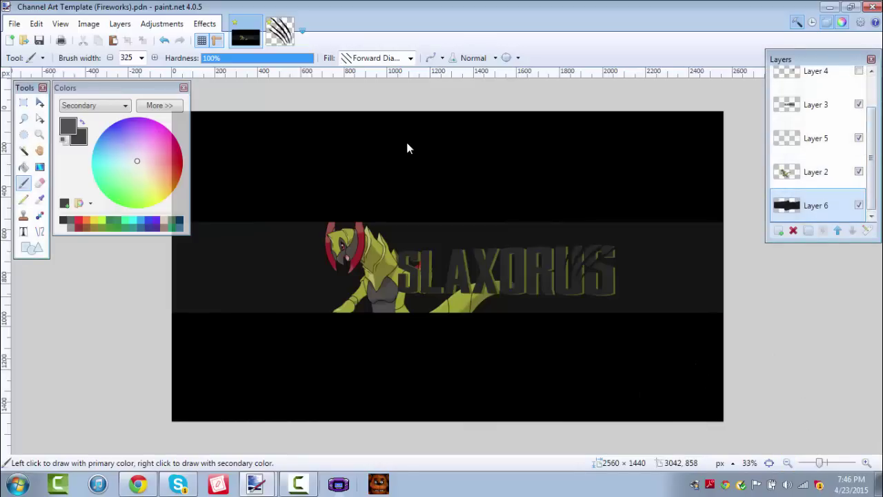
Step: Add a layer above the pattern and prepare a Solid Color brush with 0% hardness and black at opacity 209
{"action": "key", "text": "ctrl+shift+n"}
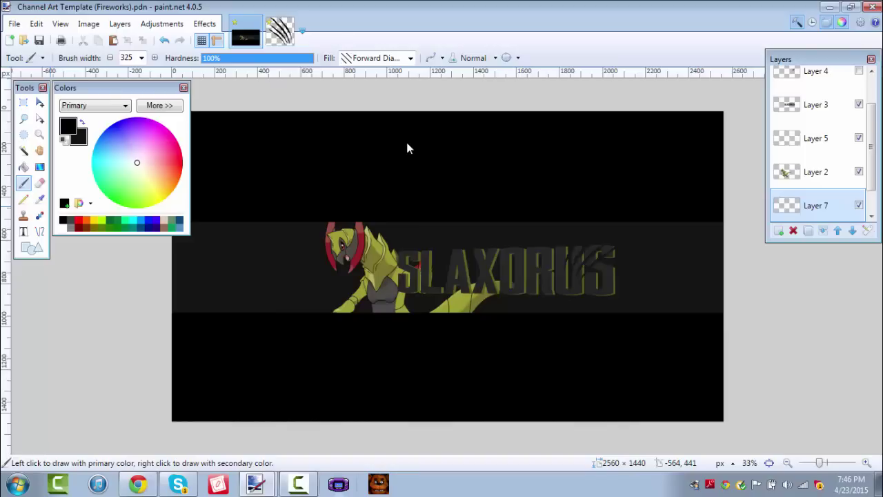
{"action": "left_click", "coordinate": [160, 106]}
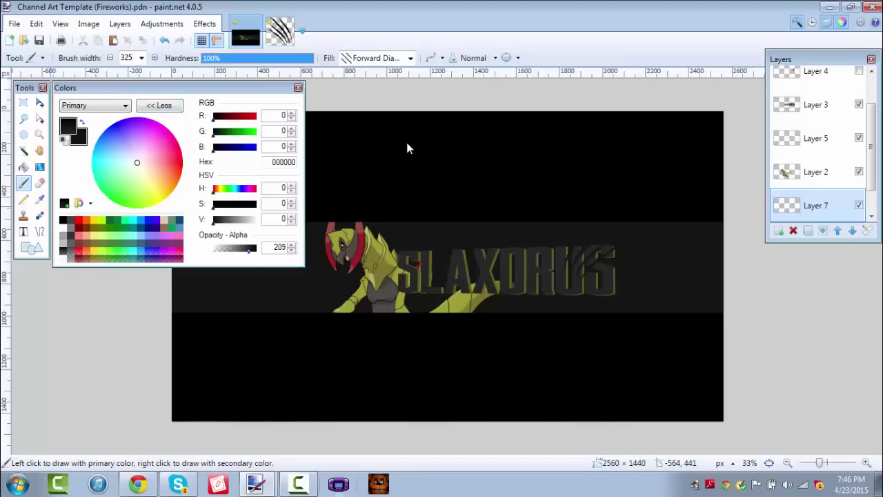
{"action": "left_click", "coordinate": [160, 106]}
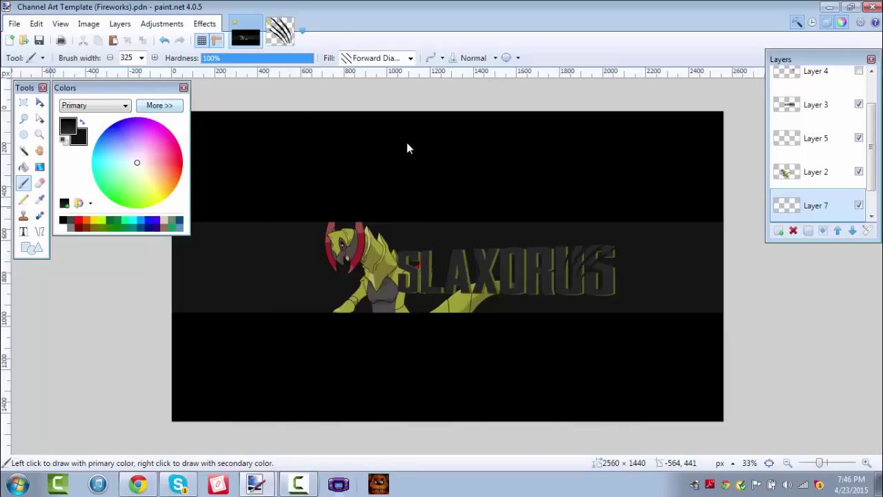
{"action": "left_click", "coordinate": [202, 58]}
{"action": "left_click", "coordinate": [410, 58]}
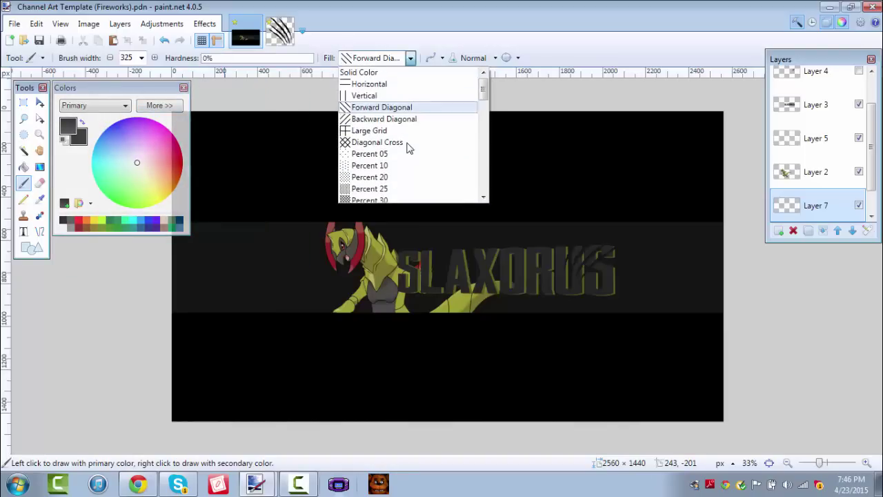
{"action": "left_click", "coordinate": [378, 71]}
Step: Undo a trial soft black stroke along the band's lower edge and lower the primary color's opacity to 147
{"action": "mouse_move", "coordinate": [134, 311]}
{"action": "left_mouse_down"}
{"action": "mouse_move", "coordinate": [370, 333]}
{"action": "mouse_move", "coordinate": [735, 321]}
{"action": "left_mouse_up"}
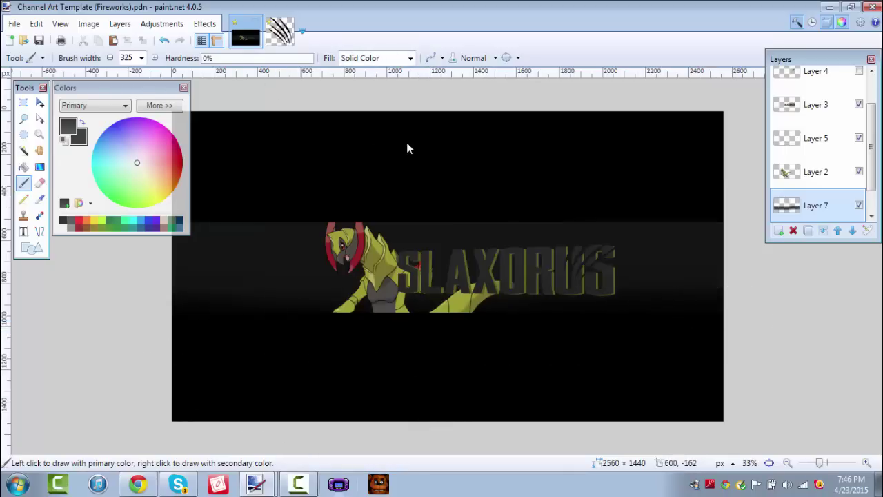
{"action": "key", "text": "ctrl+z"}
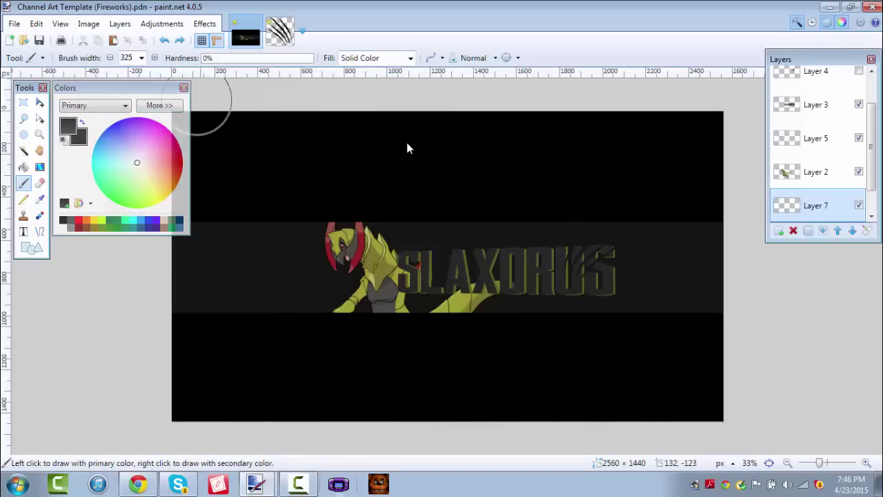
{"action": "left_click", "coordinate": [158, 104]}
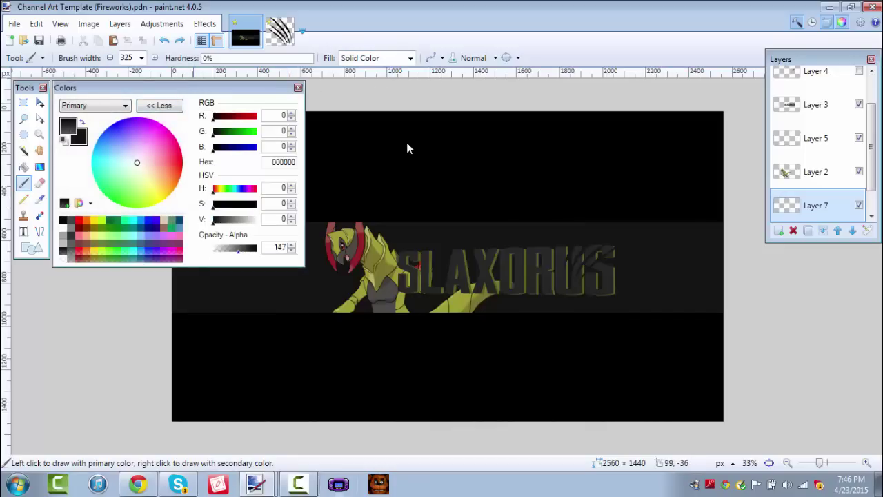
{"action": "left_click", "coordinate": [159, 104]}
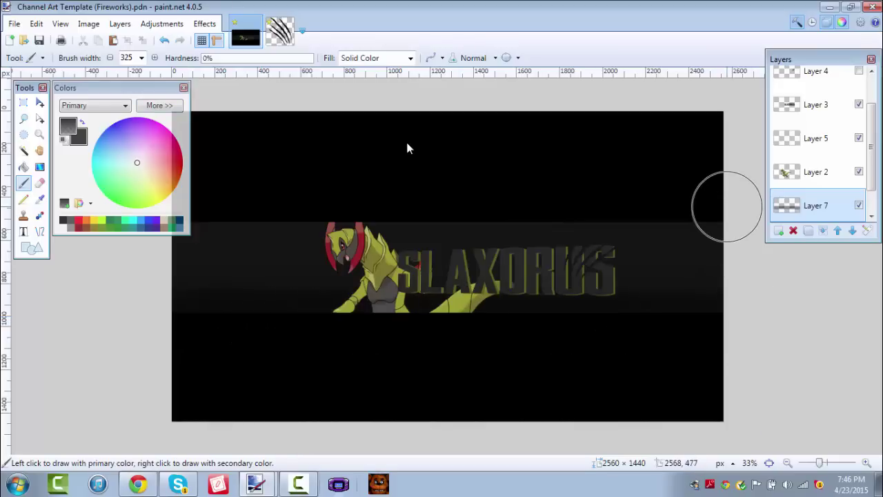
Step: Paint soft translucent black shading along the edges of the middle band and move the Colors window off the canvas
{"action": "left_click_drag", "start_coordinate": [728, 206], "coordinate": [489, 187]}
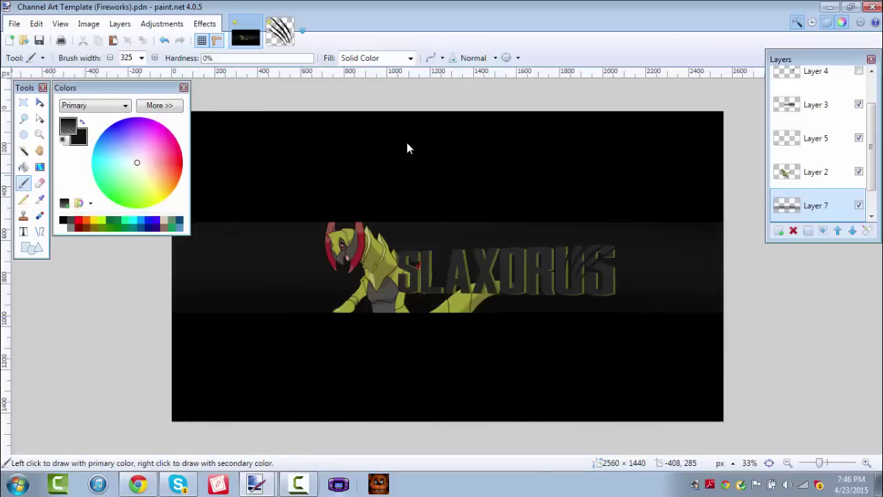
{"action": "left_click_drag", "start_coordinate": [130, 88], "coordinate": [90, 269]}
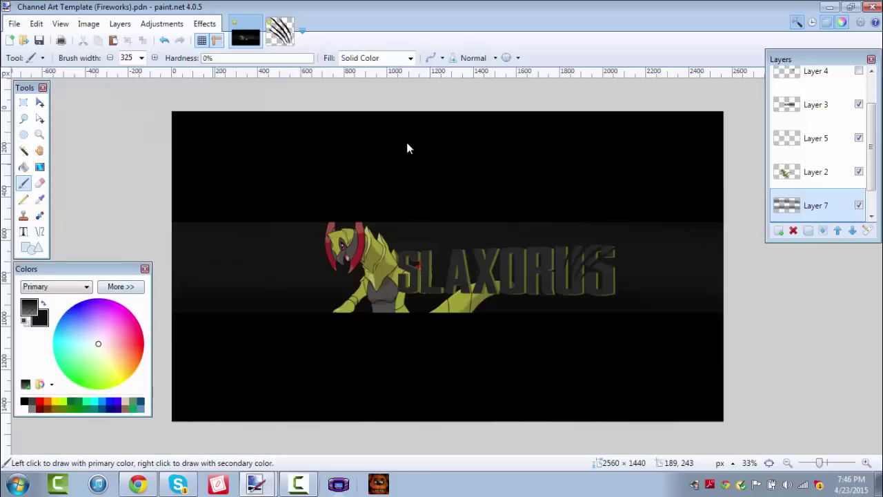
{"action": "left_click_drag", "start_coordinate": [661, 212], "coordinate": [515, 194]}
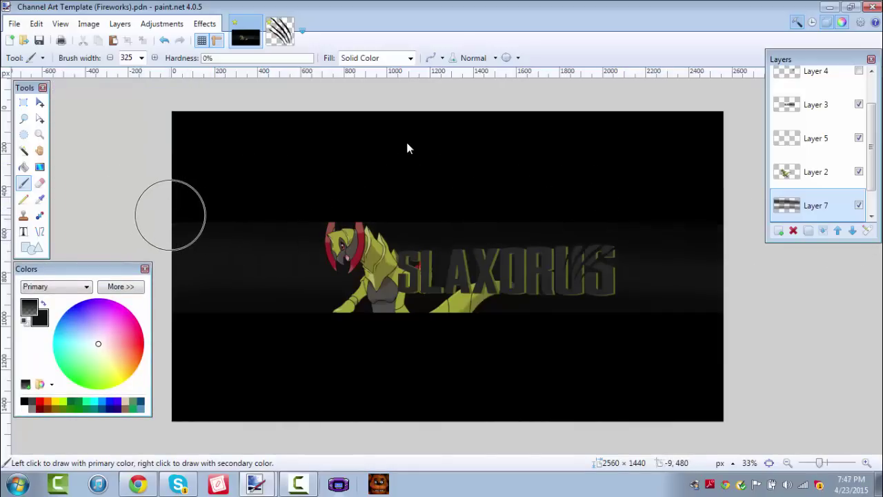
{"action": "left_click_drag", "start_coordinate": [170, 215], "coordinate": [159, 418]}
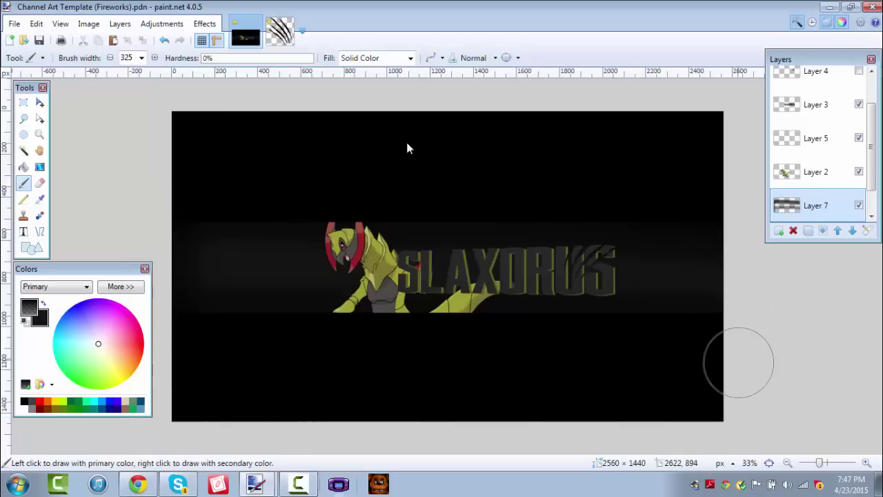
Step: Reorder the layers so the shading layer sits directly beneath Background, followed by the title on Layer 3 and the dragon on Layer 2
{"action": "mouse_move", "coordinate": [816, 205]}
{"action": "left_mouse_down"}
{"action": "mouse_move", "coordinate": [816, 55]}
{"action": "mouse_move", "coordinate": [816, 79]}
{"action": "left_mouse_up"}
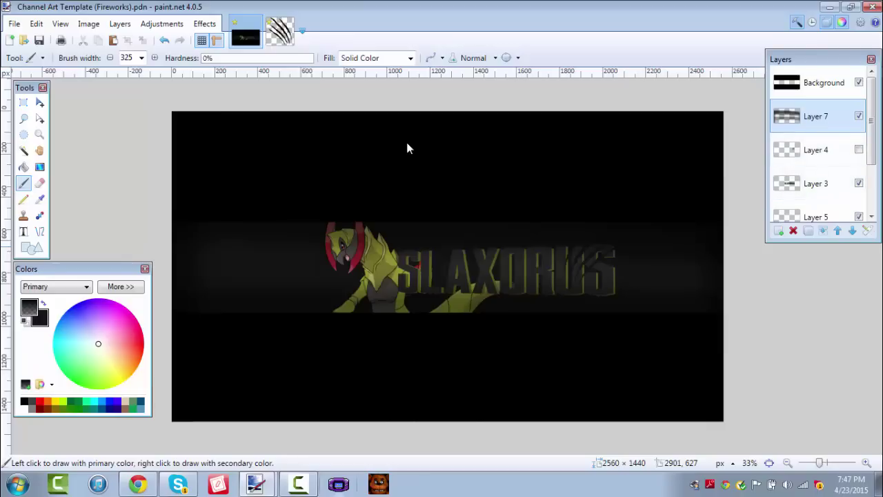
{"action": "mouse_move", "coordinate": [816, 116]}
{"action": "left_mouse_down"}
{"action": "mouse_move", "coordinate": [816, 208]}
{"action": "mouse_move", "coordinate": [816, 114]}
{"action": "left_mouse_up"}
{"action": "left_click_drag", "start_coordinate": [872, 121], "coordinate": [872, 150]}
{"action": "left_click_drag", "start_coordinate": [815, 199], "coordinate": [815, 76]}
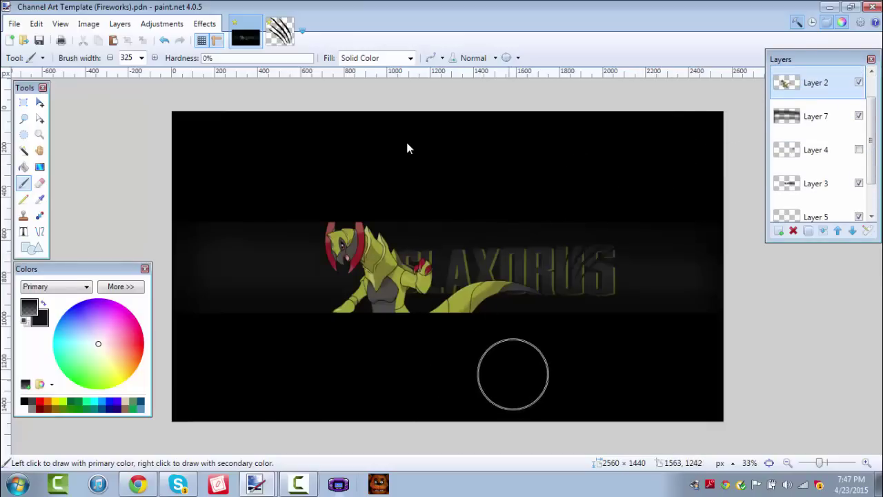
{"action": "left_click_drag", "start_coordinate": [816, 82], "coordinate": [816, 107]}
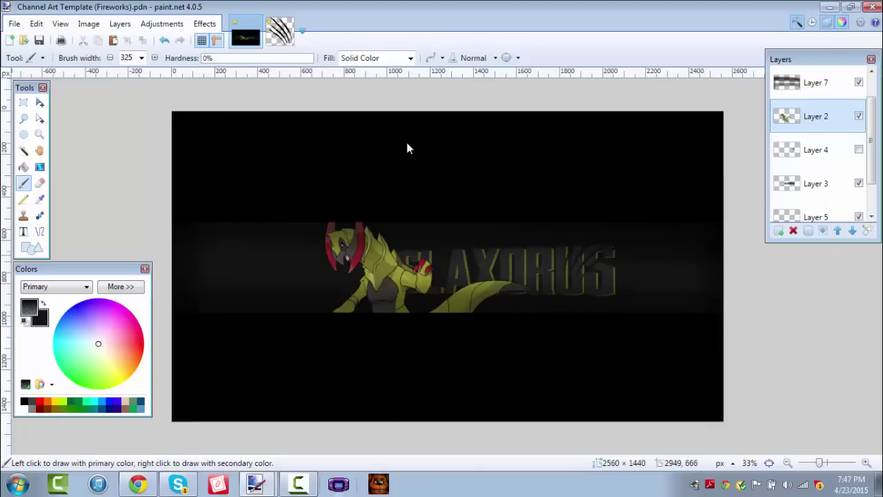
{"action": "left_click", "coordinate": [852, 231]}
{"action": "left_click", "coordinate": [816, 116]}
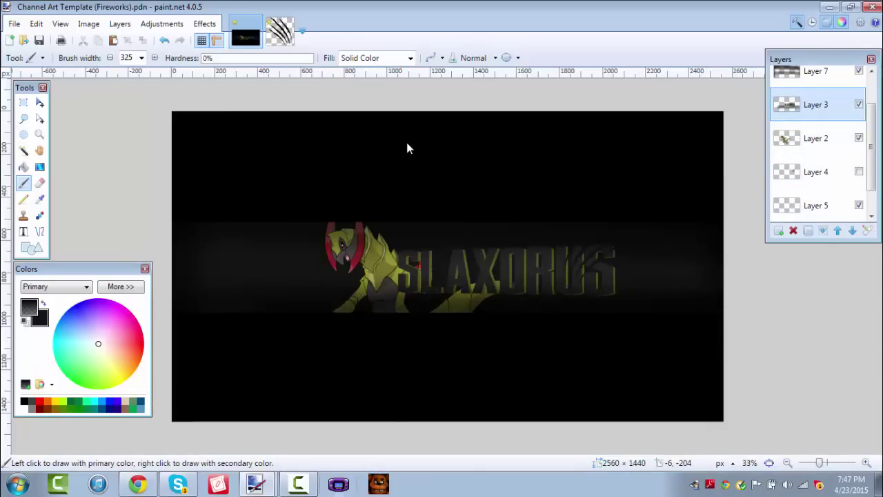
Step: Open the layer properties of the shading layer, Layer 7
{"action": "left_click", "coordinate": [815, 76]}
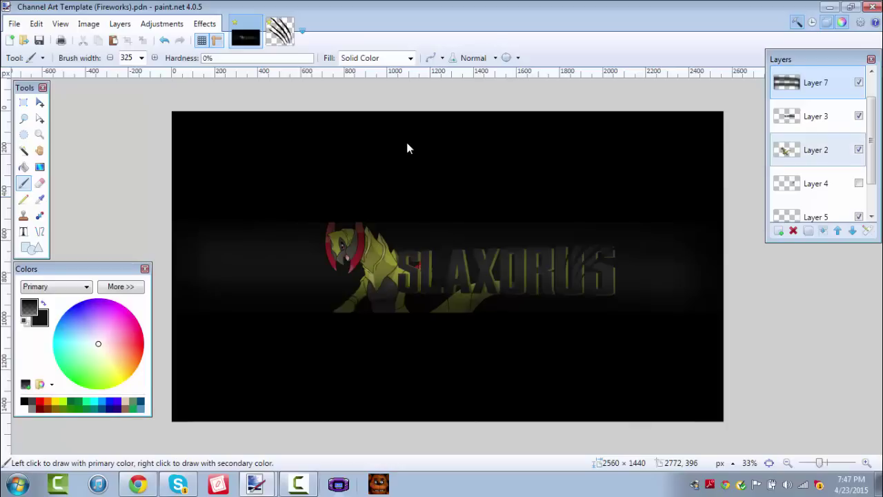
{"action": "key", "text": "F4"}
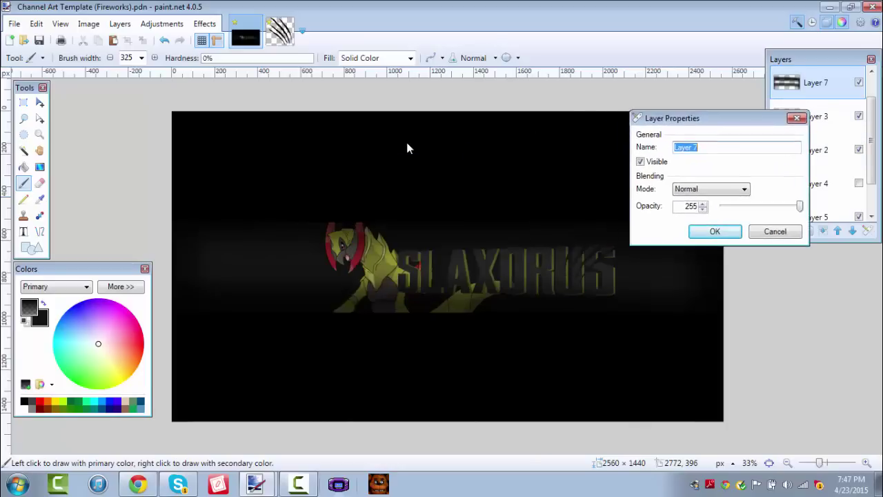
Step: Try blending modes such as Multiply, Glow, Overlay and Darken on the shading layer and return it to Normal
{"action": "key", "text": "Tab"}
{"action": "key", "text": "Tab"}
{"action": "key", "text": "alt+Down"}
{"action": "key", "text": "Down"}
{"action": "key", "text": "Down"}
{"action": "key", "text": "Down"}
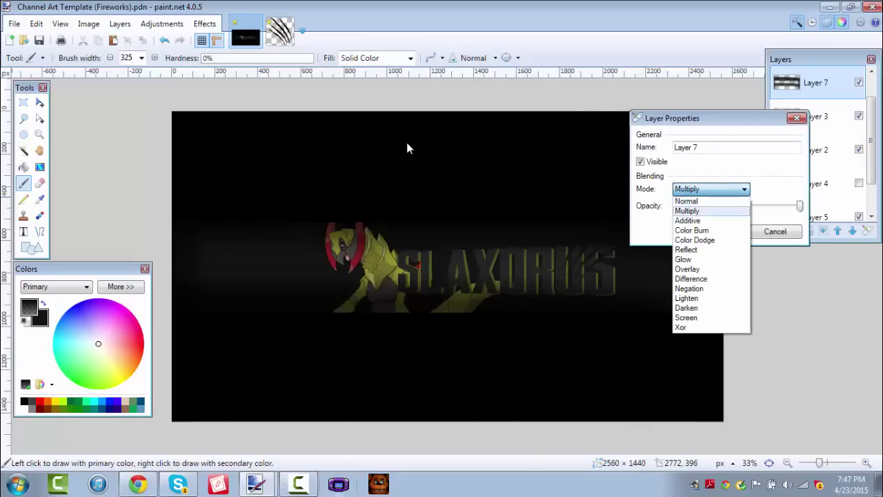
{"action": "key", "text": "Down"}
{"action": "key", "text": "Down"}
{"action": "key", "text": "Down"}
{"action": "key", "text": "Down"}
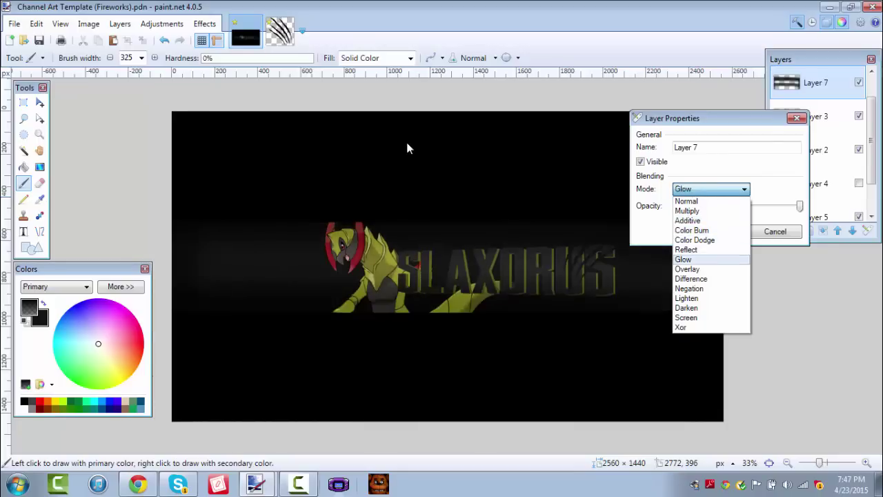
{"action": "key", "text": "Down"}
{"action": "key", "text": "Up"}
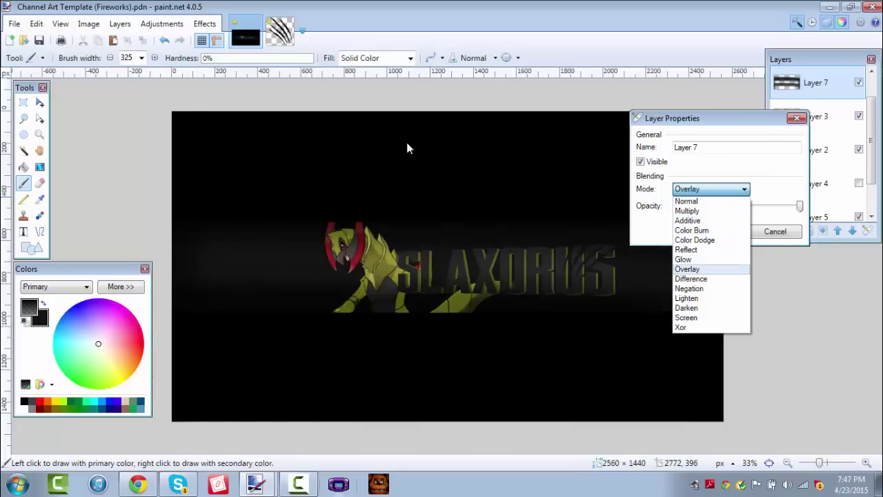
{"action": "key", "text": "Down"}
{"action": "key", "text": "Down"}
{"action": "key", "text": "Down"}
{"action": "key", "text": "Down"}
{"action": "key", "text": "Return"}
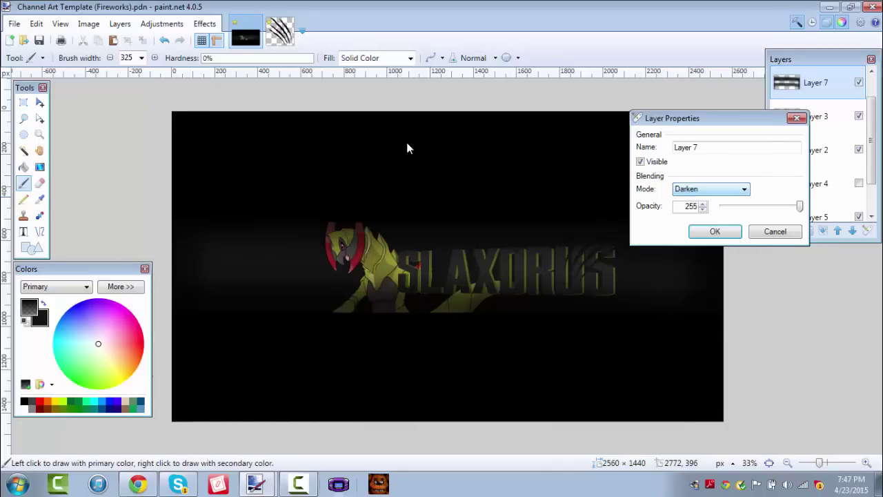
{"action": "key", "text": "alt+Down"}
{"action": "key", "text": "Home"}
{"action": "key", "text": "Return"}
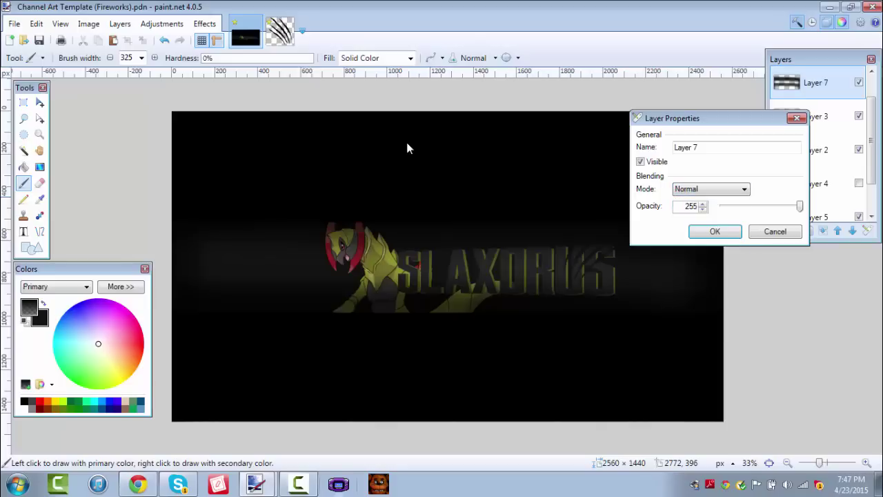
Step: Lower the opacity of the shading layer, Layer 7, to 131 and check the banner
{"action": "left_click_drag", "start_coordinate": [766, 206], "coordinate": [765, 206]}
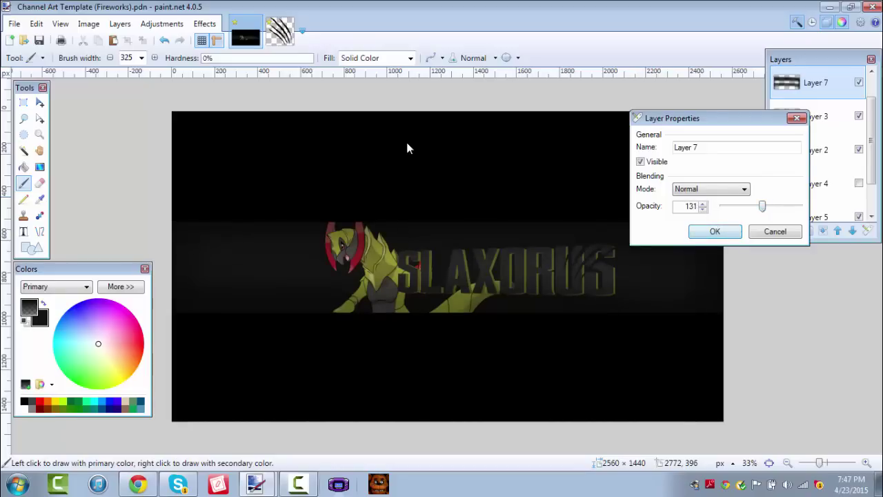
{"action": "key", "text": "Return"}
{"action": "left_click", "coordinate": [866, 463]}
{"action": "left_click", "coordinate": [866, 463]}
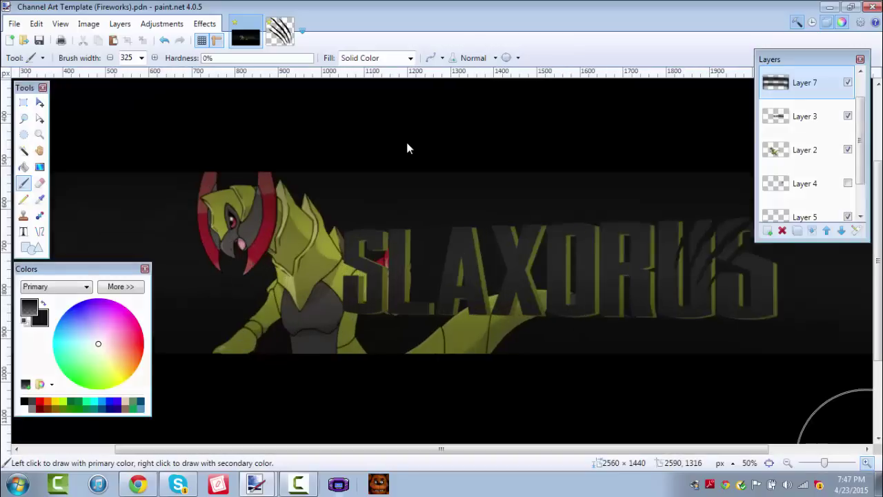
{"action": "key", "text": "ctrl+minus"}
{"action": "key", "text": "ctrl+minus"}
{"action": "key", "text": "ctrl+minus"}
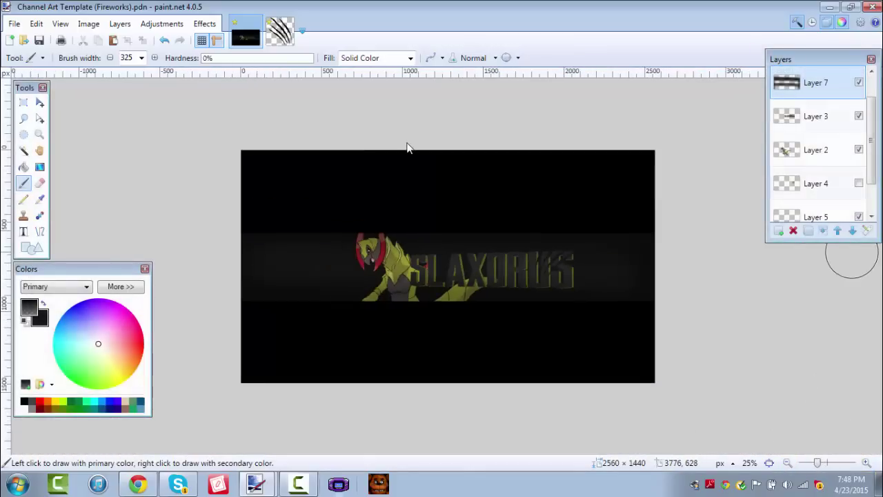
Step: Select the dragon layer, Layer 2, and sample the red of the dragon's eye as the primary colour
{"action": "left_click", "coordinate": [815, 150]}
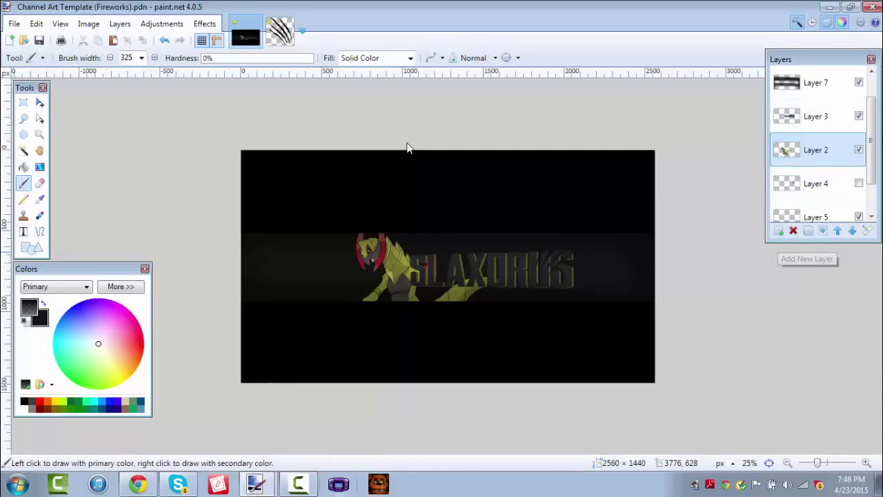
{"action": "key", "text": "ctrl+plus"}
{"action": "key", "text": "ctrl+plus"}
{"action": "key", "text": "ctrl+plus"}
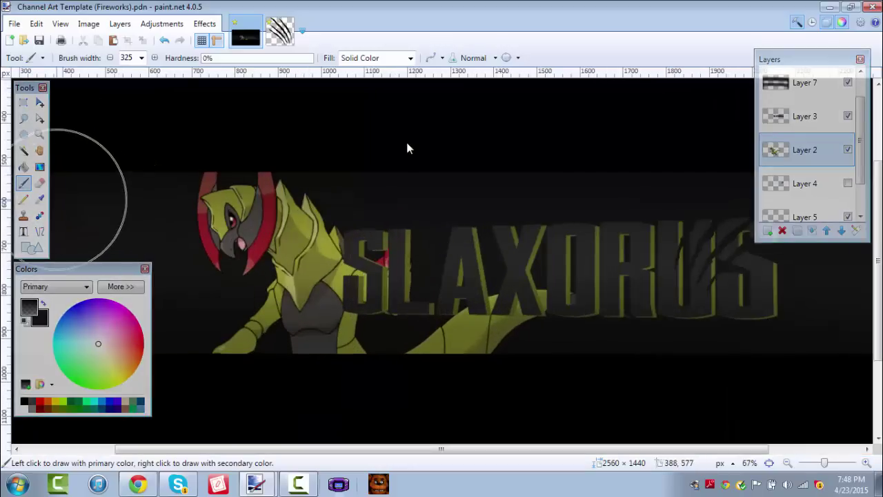
{"action": "left_click", "coordinate": [39, 199]}
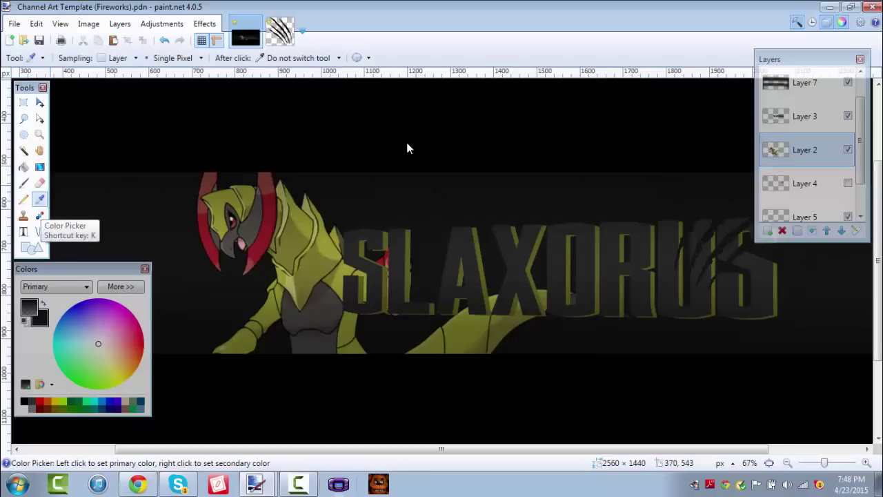
{"action": "key", "text": "ctrl+plus"}
{"action": "key", "text": "ctrl+plus"}
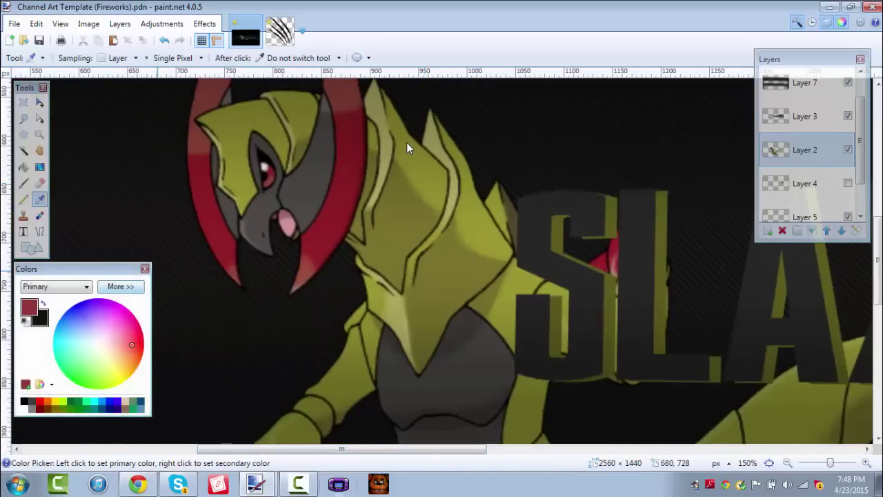
Step: Adjust the sampled red to saturation 89 and value 80 and make it partly transparent
{"action": "left_click", "coordinate": [121, 286]}
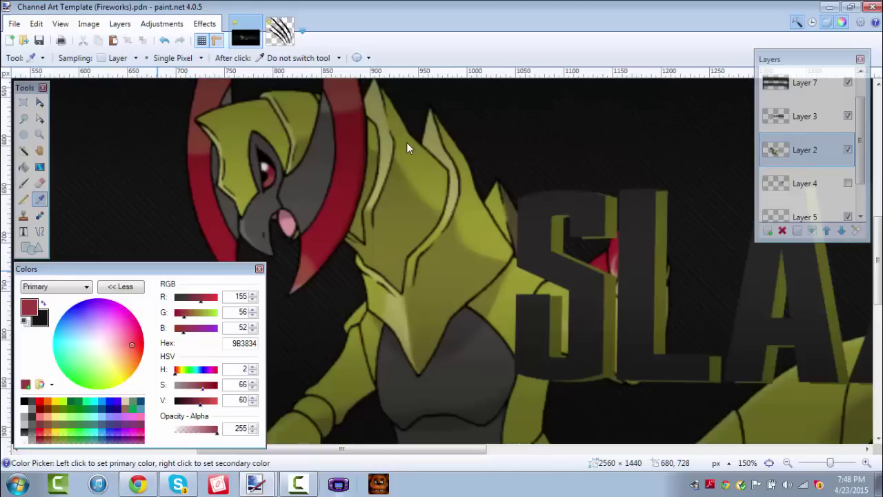
{"action": "left_click_drag", "start_coordinate": [202, 386], "coordinate": [214, 386]}
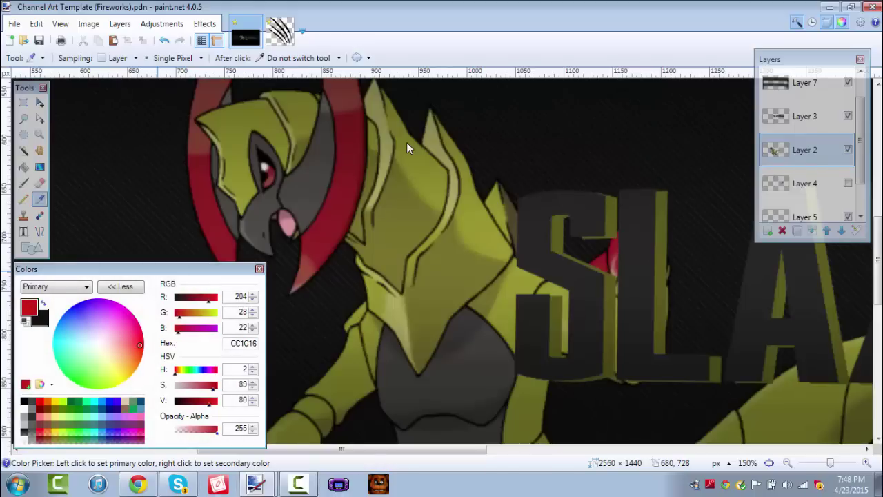
{"action": "left_click_drag", "start_coordinate": [217, 429], "coordinate": [194, 429]}
{"action": "left_click", "coordinate": [121, 286]}
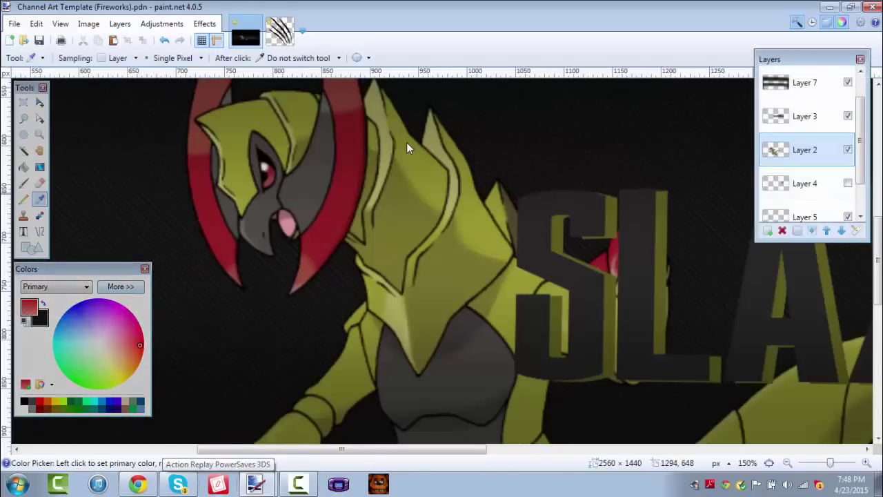
Step: Add a new layer above the dragon and paint translucent red over its eye with a 40-wide soft brush
{"action": "key", "text": "ctrl+shift+n"}
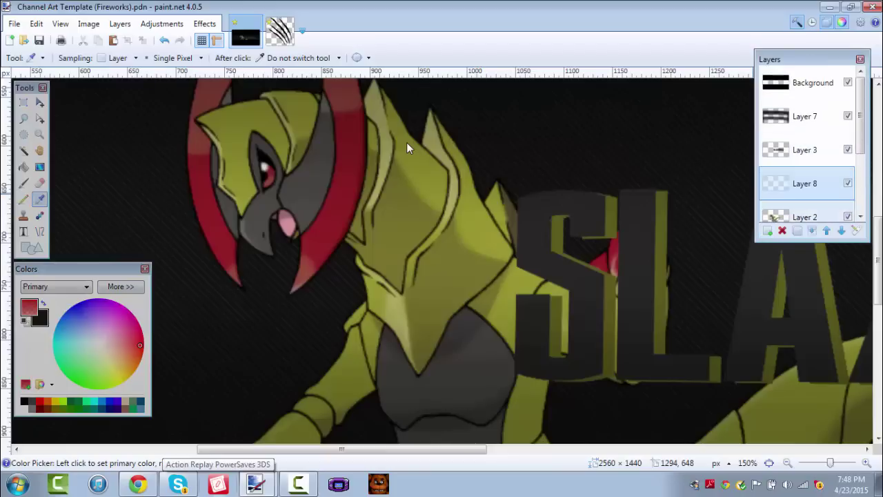
{"action": "key", "text": "b"}
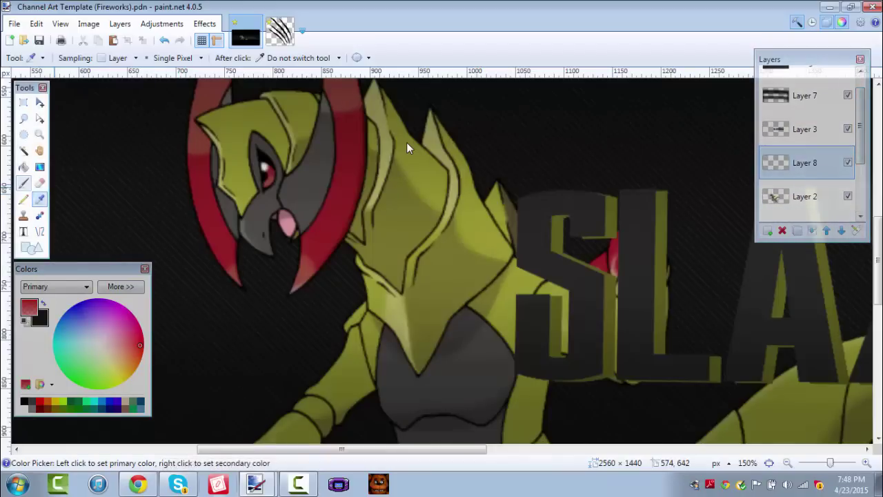
{"action": "left_click", "coordinate": [142, 58]}
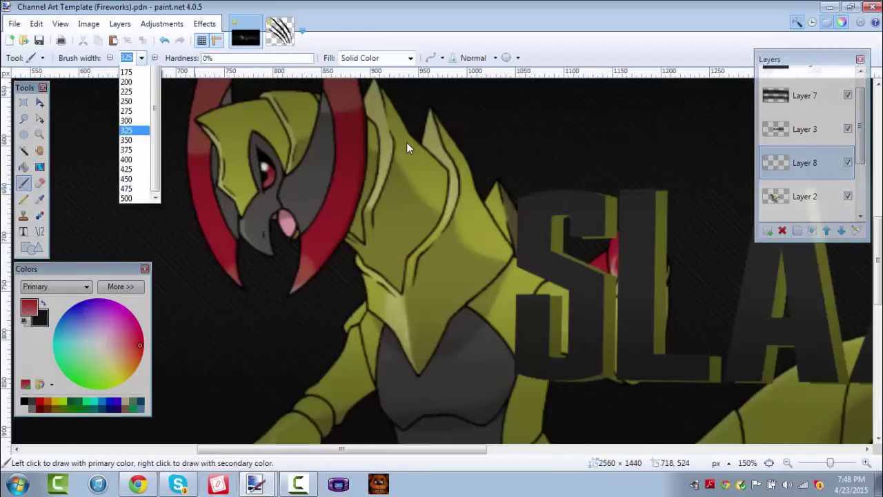
{"action": "key", "text": "Return"}
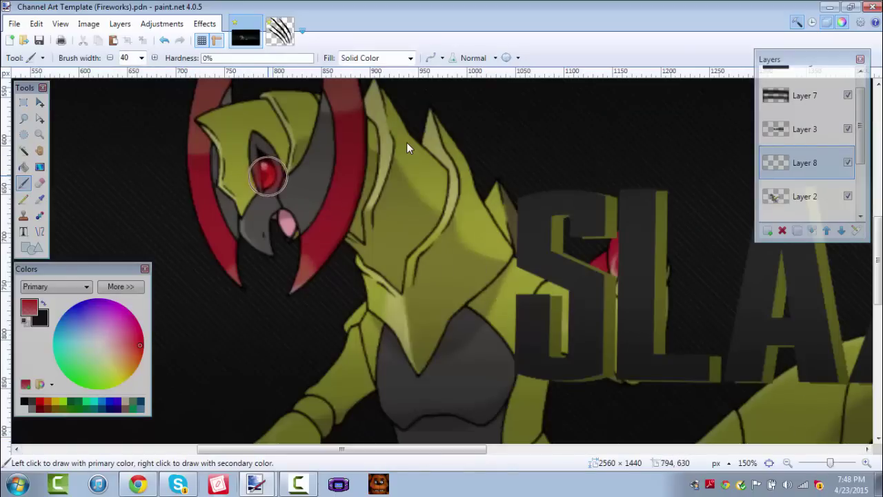
Step: Set the blending mode of the red eye layer, Layer 8, to Glow and check the banner
{"action": "double_click", "coordinate": [806, 163]}
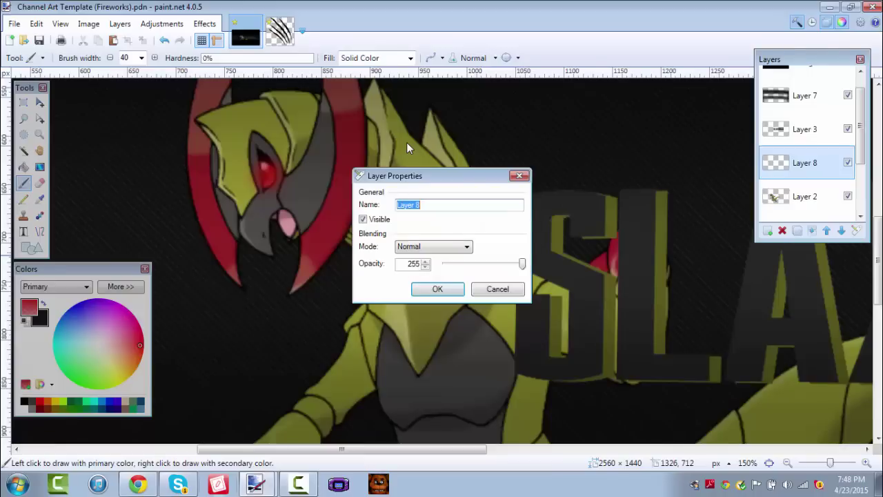
{"action": "left_click_drag", "start_coordinate": [442, 176], "coordinate": [577, 73]}
{"action": "left_click", "coordinate": [569, 142]}
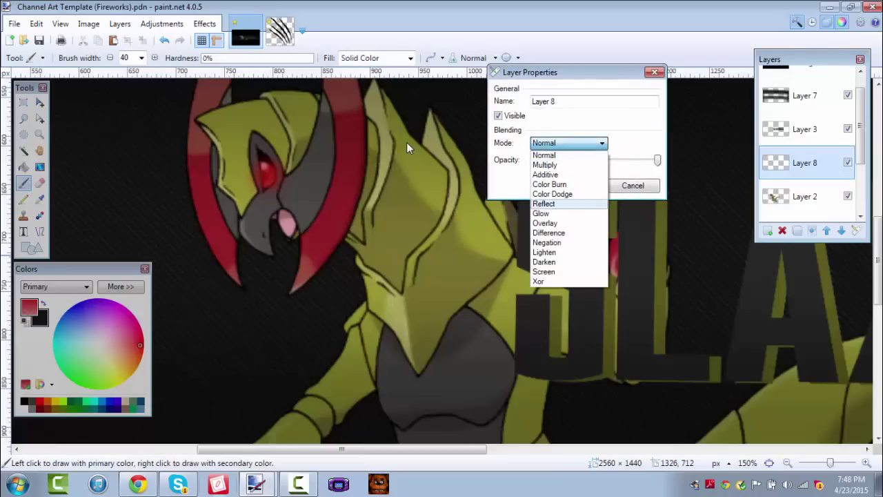
{"action": "left_click", "coordinate": [541, 213]}
{"action": "left_click", "coordinate": [555, 187]}
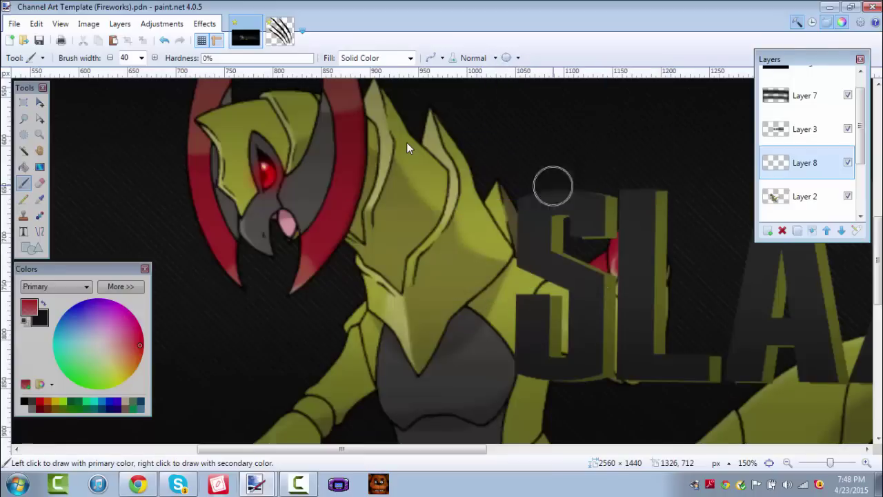
{"action": "left_click", "coordinate": [788, 463]}
{"action": "left_click", "coordinate": [788, 463]}
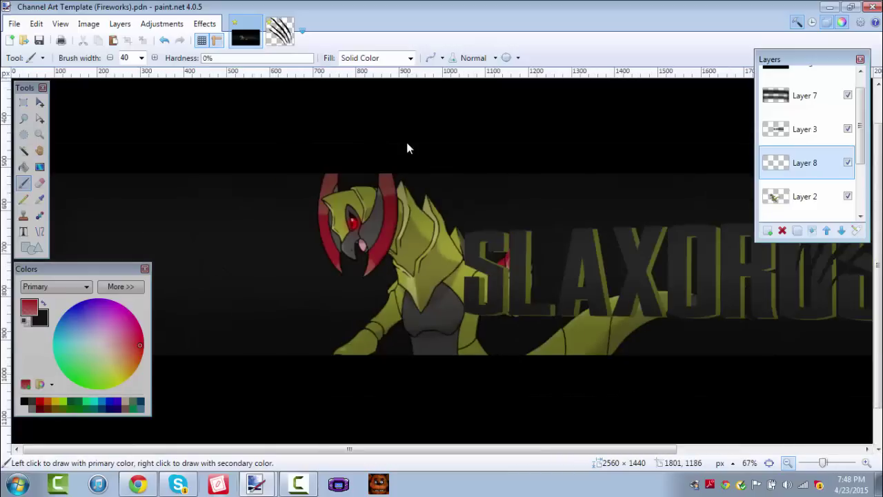
{"action": "key", "text": "ctrl+minus"}
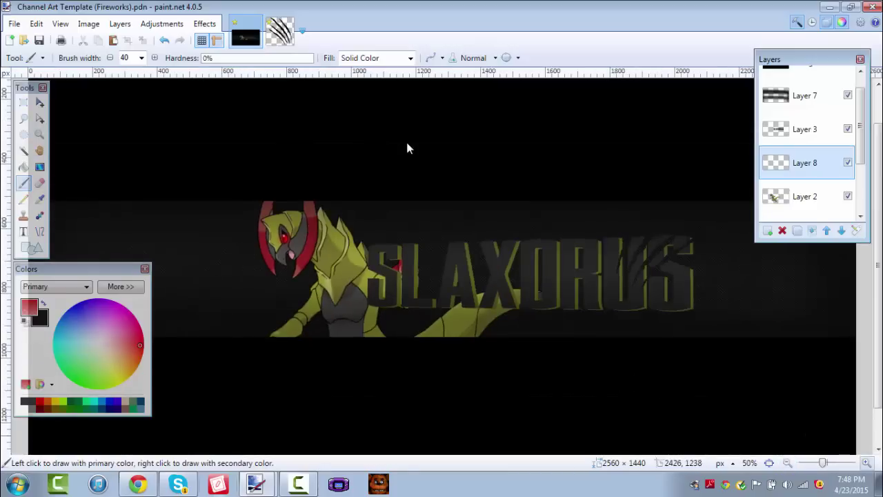
Step: Undo the last changes to the eye layer and repaint the translucent red over the dragon's eye
{"action": "left_click", "coordinate": [867, 463]}
{"action": "left_click", "coordinate": [867, 463]}
{"action": "left_click", "coordinate": [867, 463]}
{"action": "left_click", "coordinate": [867, 463]}
{"action": "left_click_drag", "start_coordinate": [517, 449], "coordinate": [379, 430]}
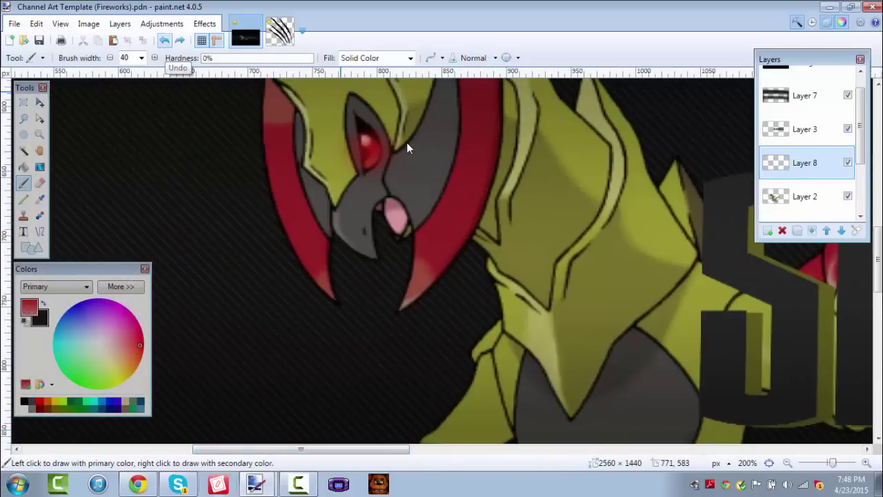
Step: Apply the Glow blending mode to the repainted eye layer, Layer 8, keeping its opacity at 255
{"action": "double_click", "coordinate": [805, 163]}
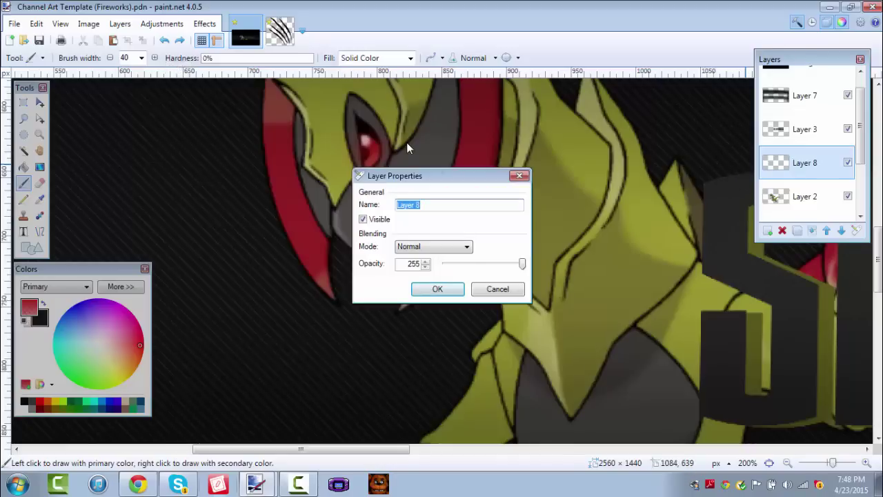
{"action": "left_click", "coordinate": [434, 248]}
{"action": "key", "text": "Down"}
{"action": "key", "text": "Down"}
{"action": "key", "text": "Down"}
{"action": "key", "text": "Down"}
{"action": "key", "text": "Down"}
{"action": "key", "text": "Down"}
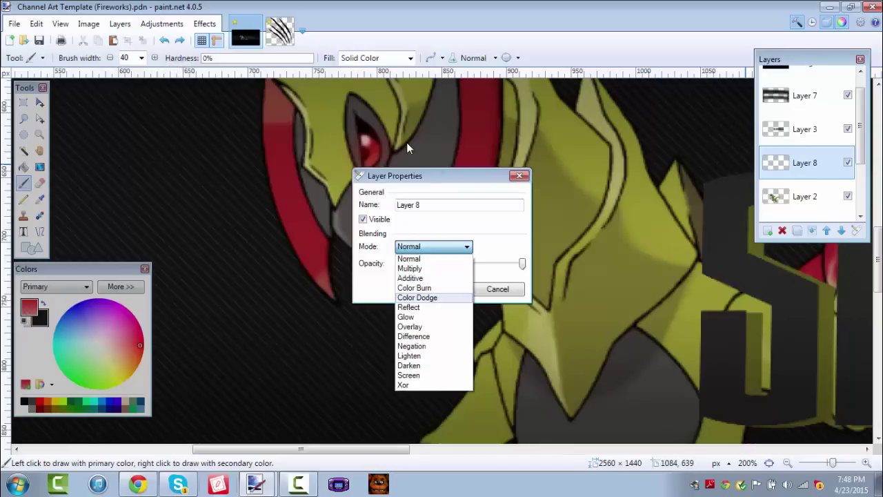
{"action": "key", "text": "Return"}
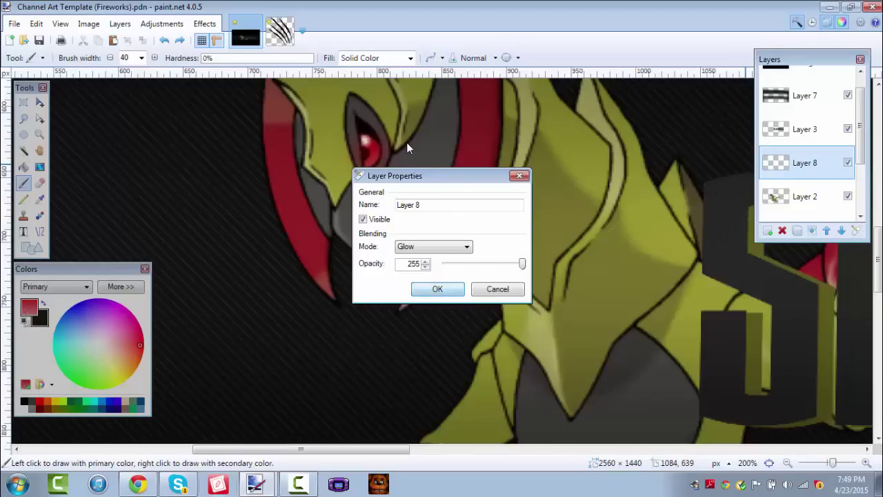
{"action": "key", "text": "Return"}
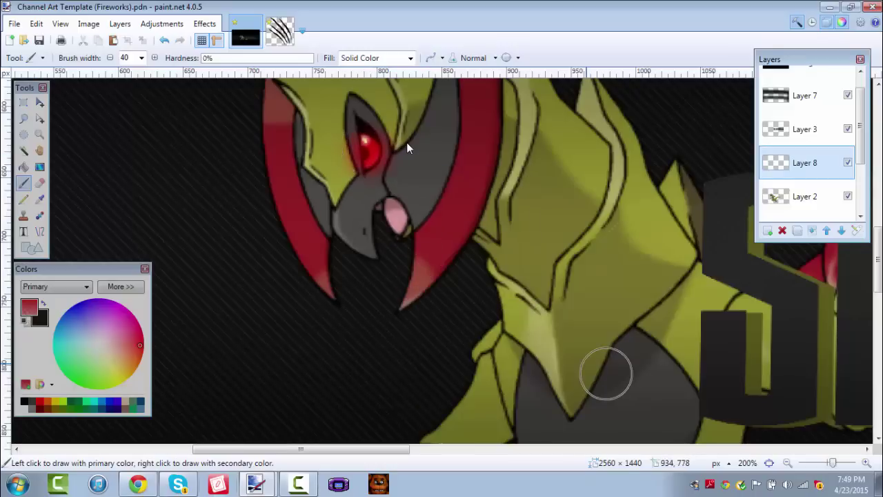
{"action": "left_click", "coordinate": [789, 463]}
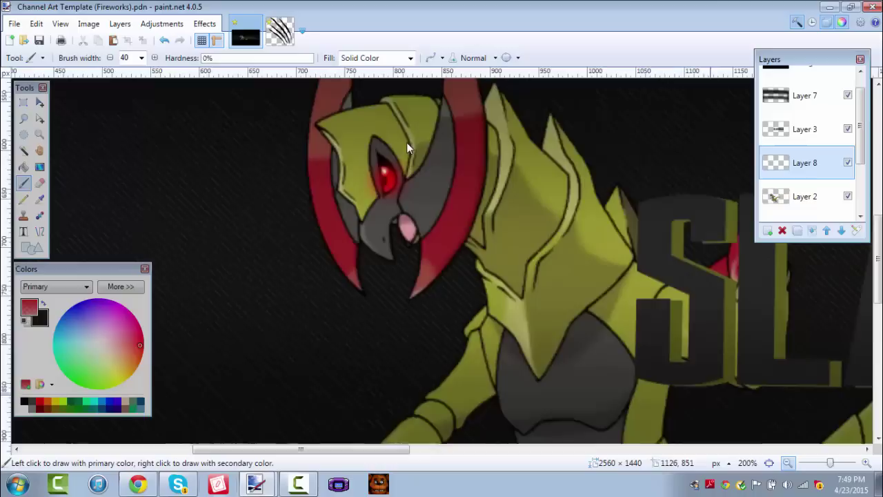
{"action": "left_click", "coordinate": [789, 463]}
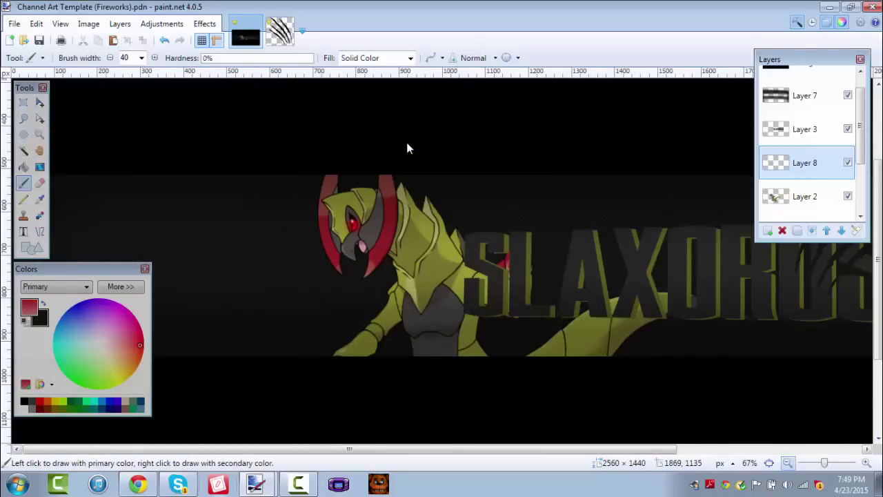
{"action": "scroll", "coordinate": [407, 149], "scroll_direction": "down", "scroll_amount": 1}
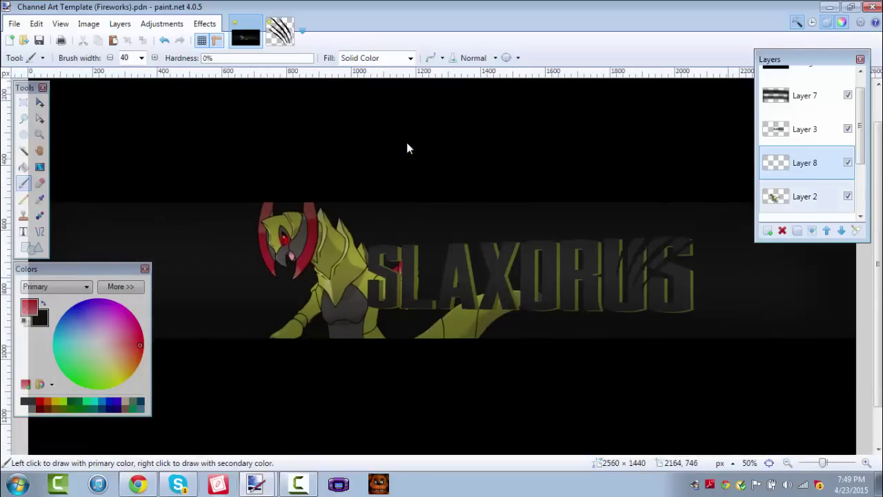
Step: Apply a black drop shadow to the dragon on Layer 2 with zero offsets, widening radius 5, blur radius 5 and opacity 255
{"action": "key", "text": "alt+Page_Down"}
{"action": "left_click", "coordinate": [204, 24]}
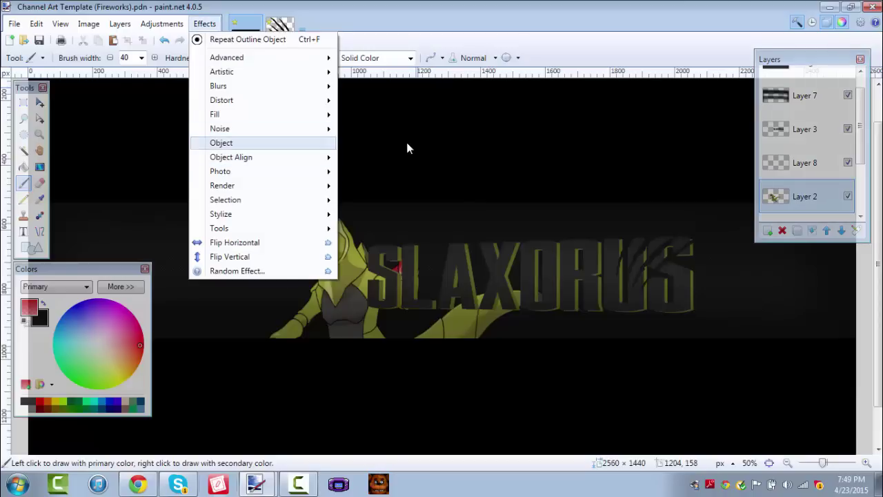
{"action": "mouse_move", "coordinate": [222, 142]}
{"action": "left_click", "coordinate": [386, 143]}
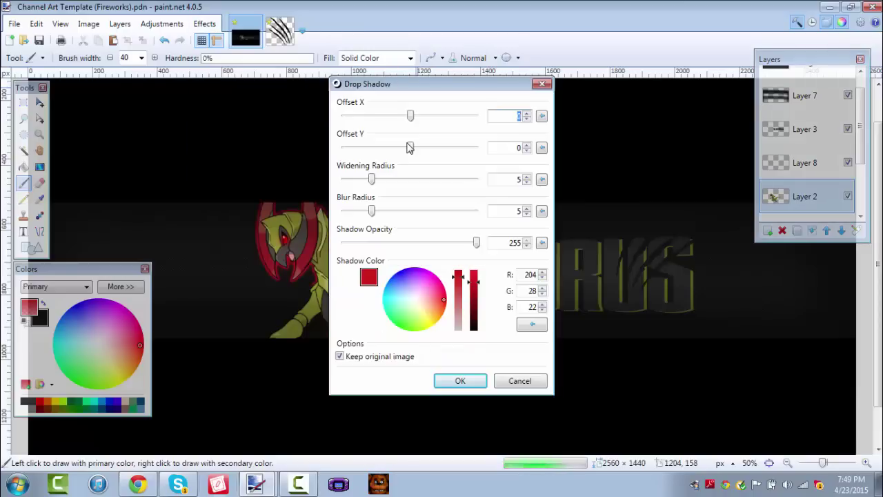
{"action": "left_click_drag", "start_coordinate": [414, 84], "coordinate": [721, 89]}
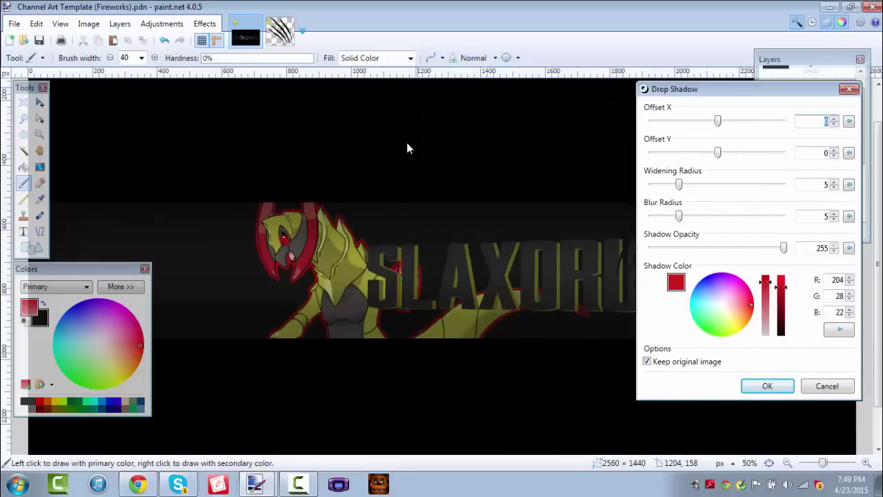
{"action": "left_click_drag", "start_coordinate": [782, 287], "coordinate": [781, 336]}
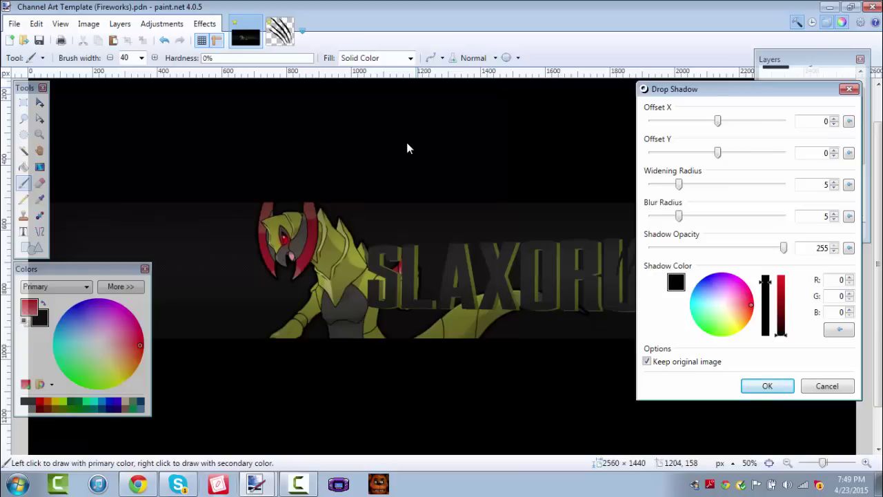
{"action": "key", "text": "Return"}
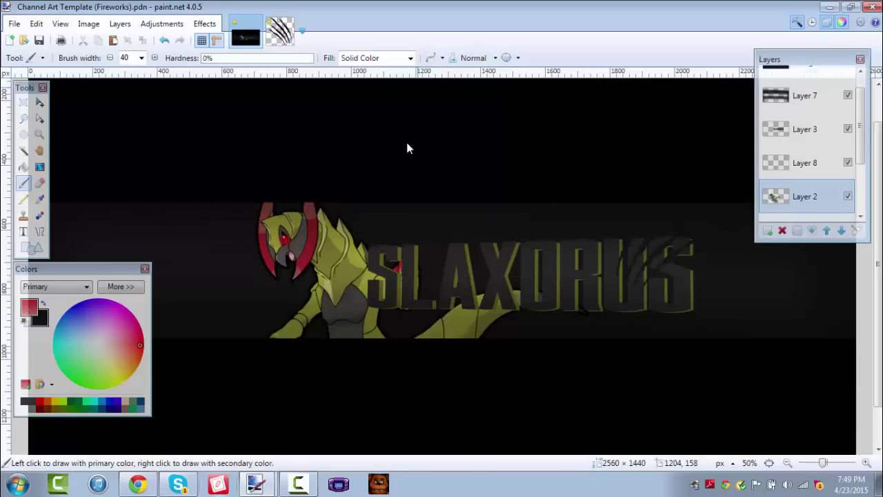
Step: Duplicate the dragon layer, Layer 2, and select the lower of the two copies
{"action": "key", "text": "ctrl+b"}
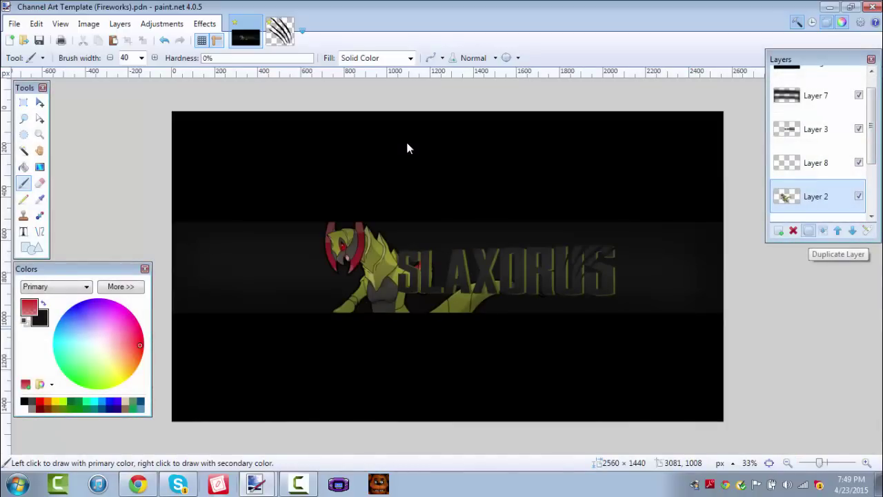
{"action": "key", "text": "ctrl+shift+d"}
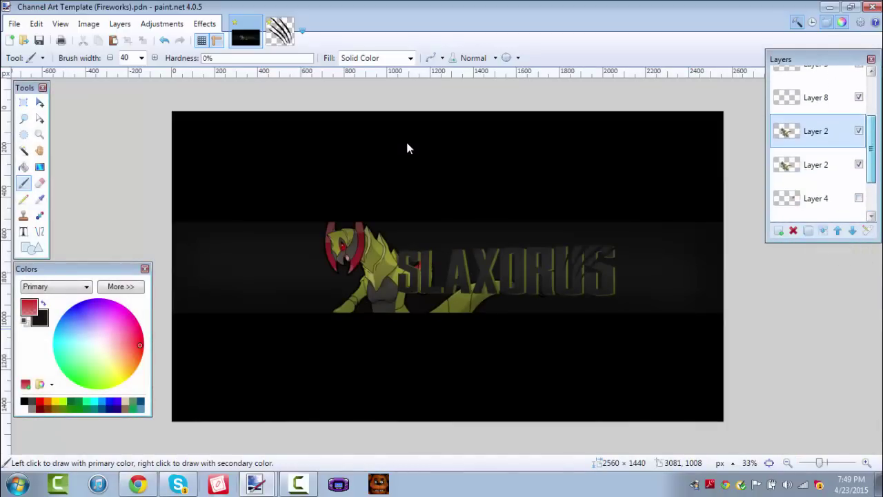
{"action": "key", "text": "ctrl+m"}
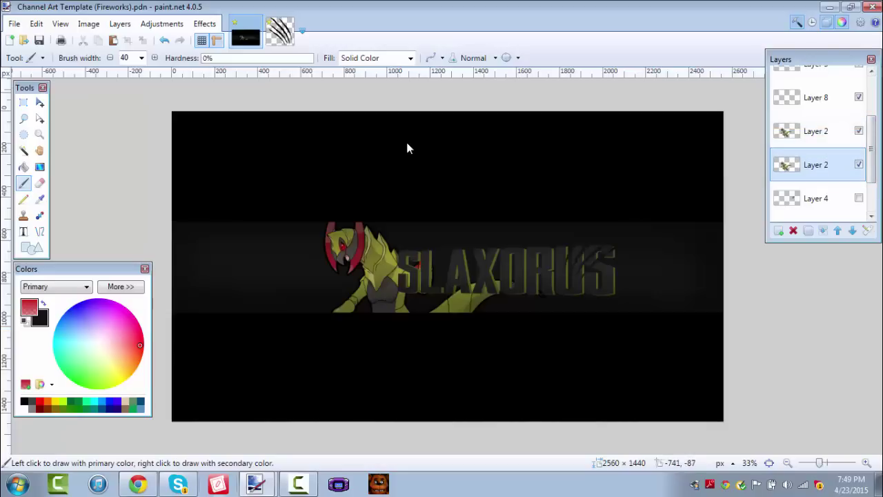
Step: Enlarge the lower dragon copy to about 2740 × 1521 pixels and position it behind and to the left of the original dragon
{"action": "left_click", "coordinate": [23, 102]}
{"action": "mouse_move", "coordinate": [274, 192]}
{"action": "left_mouse_down"}
{"action": "mouse_move", "coordinate": [618, 460]}
{"action": "mouse_move", "coordinate": [686, 481]}
{"action": "left_mouse_up"}
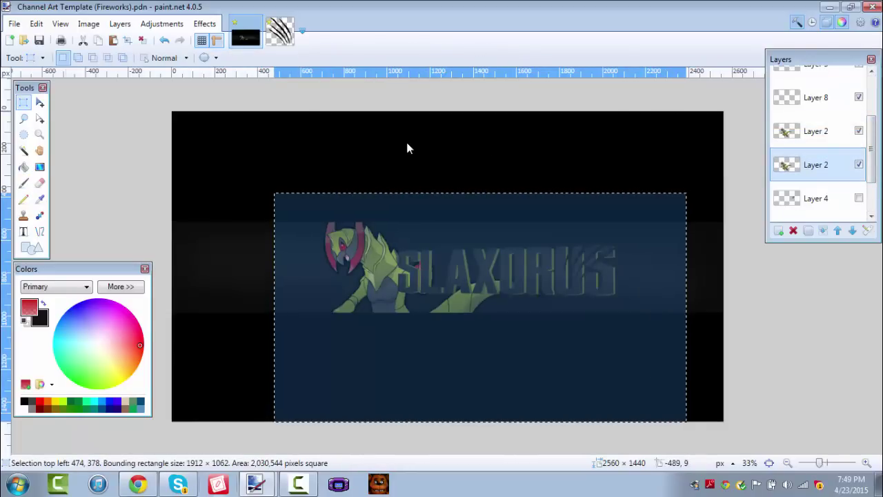
{"action": "key", "text": "m"}
{"action": "left_click_drag", "start_coordinate": [274, 192], "coordinate": [95, 94]}
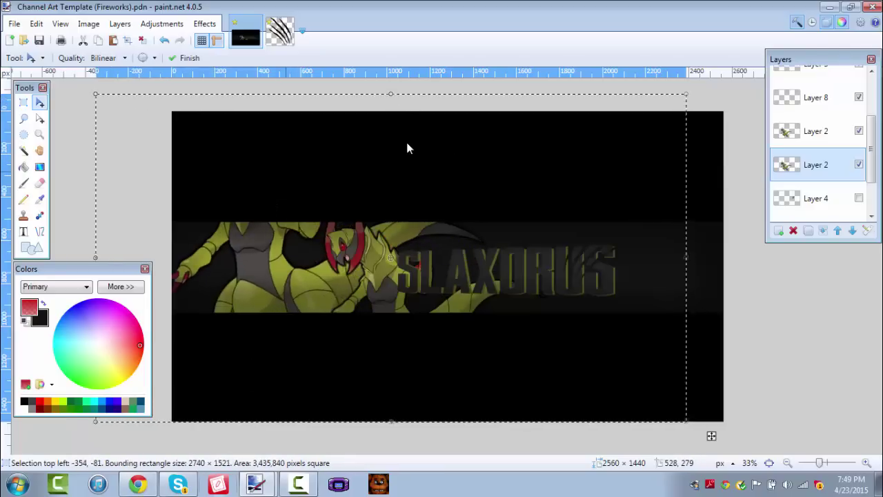
{"action": "left_click_drag", "start_coordinate": [286, 171], "coordinate": [318, 208]}
{"action": "mouse_move", "coordinate": [354, 241]}
{"action": "left_mouse_down"}
{"action": "mouse_move", "coordinate": [375, 262]}
{"action": "mouse_move", "coordinate": [364, 248]}
{"action": "left_mouse_up"}
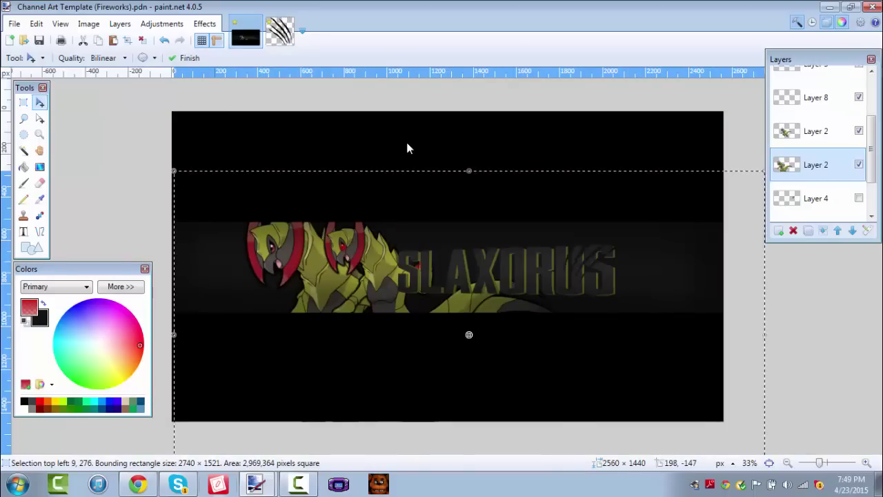
Step: Turn the enlarged dragon copy grey with Hue / Saturation, using hue 4 and saturation 0
{"action": "left_click", "coordinate": [162, 23]}
{"action": "left_click", "coordinate": [188, 225]}
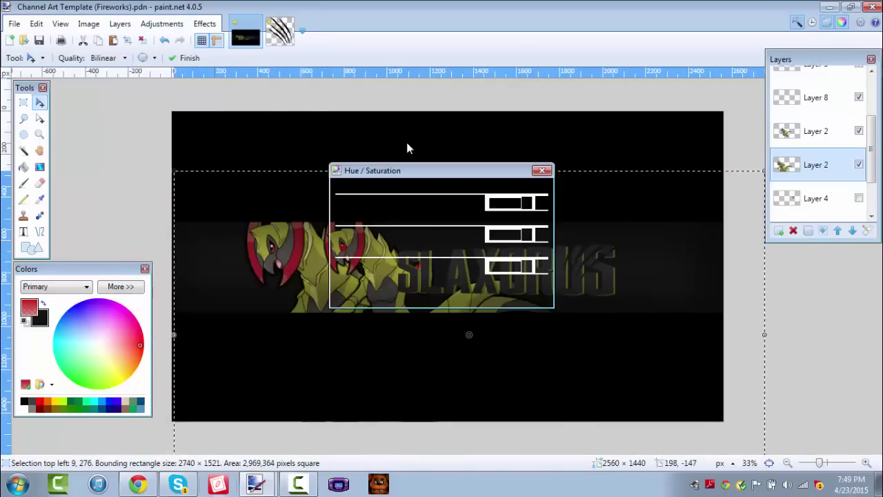
{"action": "left_click_drag", "start_coordinate": [344, 235], "coordinate": [400, 235]}
{"action": "left_click_drag", "start_coordinate": [476, 265], "coordinate": [414, 266]}
{"action": "key", "text": "Down"}
{"action": "key", "text": "Down"}
{"action": "key", "text": "Down"}
{"action": "key", "text": "Down"}
{"action": "key", "text": "Down"}
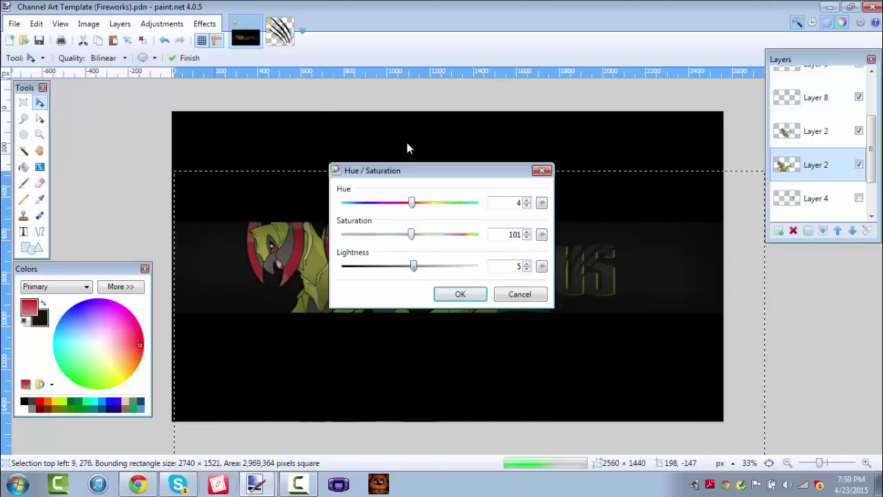
{"action": "left_click_drag", "start_coordinate": [412, 266], "coordinate": [410, 266]}
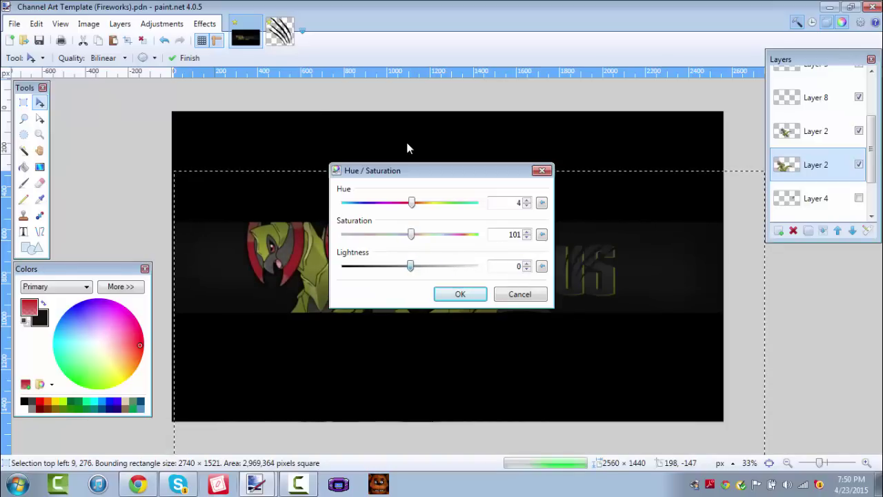
{"action": "left_click_drag", "start_coordinate": [412, 235], "coordinate": [344, 235]}
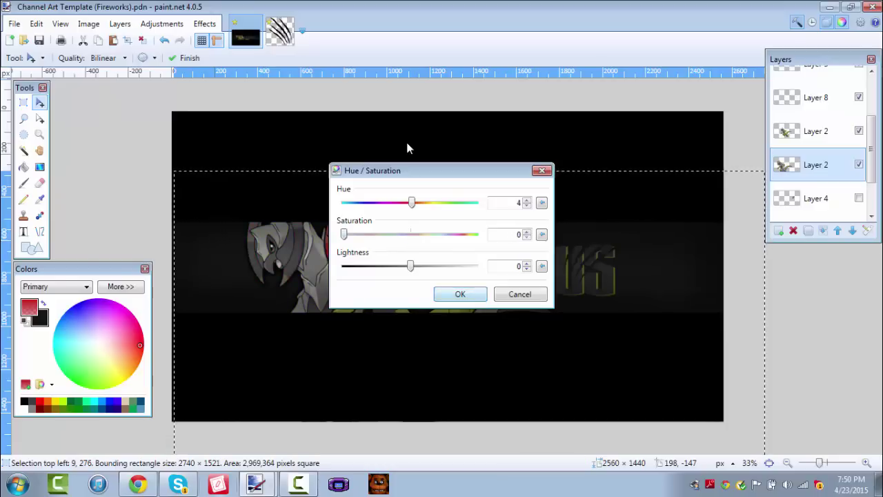
Step: Raise the grey dragon's lightness to 11 and apply the Hue / Saturation adjustment
{"action": "left_click_drag", "start_coordinate": [410, 265], "coordinate": [422, 266]}
{"action": "key", "text": "Down"}
{"action": "key", "text": "Down"}
{"action": "key", "text": "Down"}
{"action": "key", "text": "Down"}
{"action": "key", "text": "Down"}
{"action": "key", "text": "Down"}
{"action": "key", "text": "Down"}
{"action": "key", "text": "Down"}
{"action": "key", "text": "Down"}
{"action": "key", "text": "Down"}
{"action": "key", "text": "Down"}
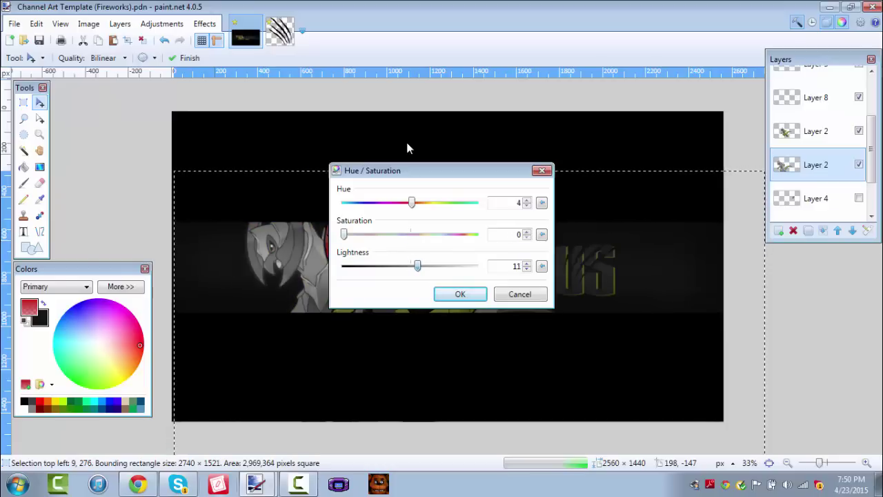
{"action": "key", "text": "Escape"}
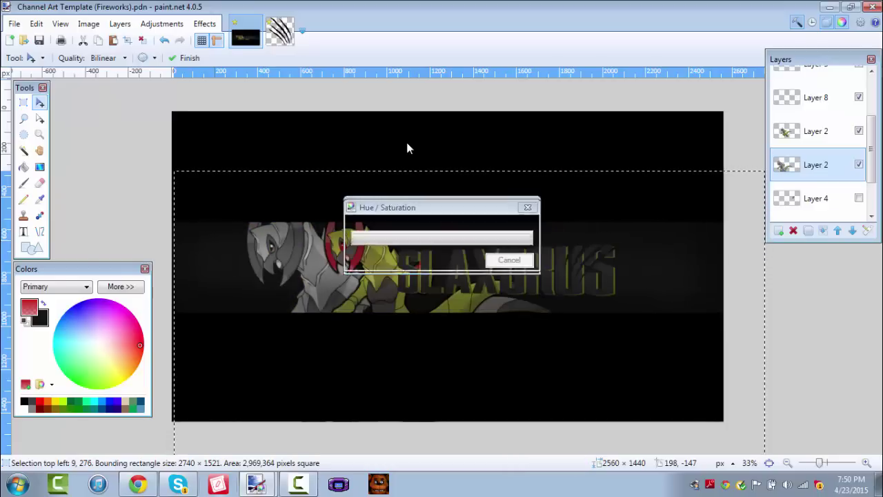
Step: Apply the Color Dodge blending mode to the grey dragon's layer, the lower Layer 2, keeping its opacity at 255
{"action": "key", "text": "F4"}
{"action": "left_click_drag", "start_coordinate": [428, 176], "coordinate": [605, 110]}
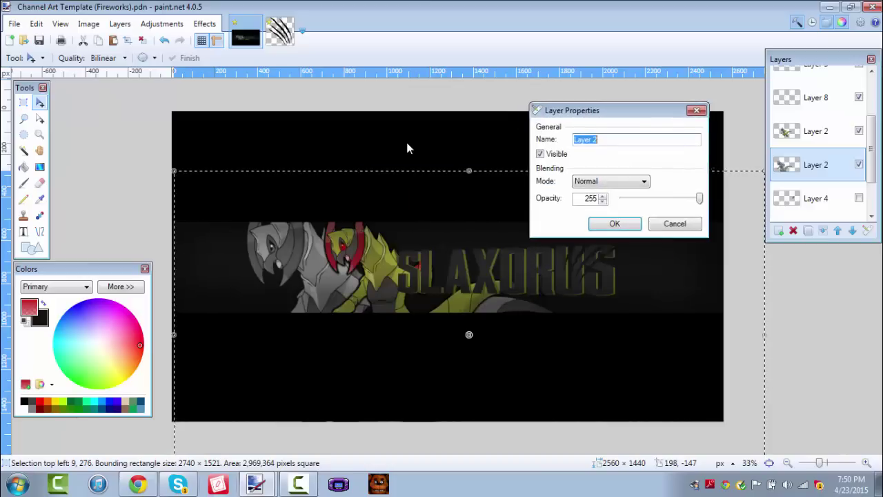
{"action": "left_click", "coordinate": [611, 181]}
{"action": "key", "text": "Down"}
{"action": "key", "text": "Down"}
{"action": "key", "text": "Down"}
{"action": "key", "text": "Down"}
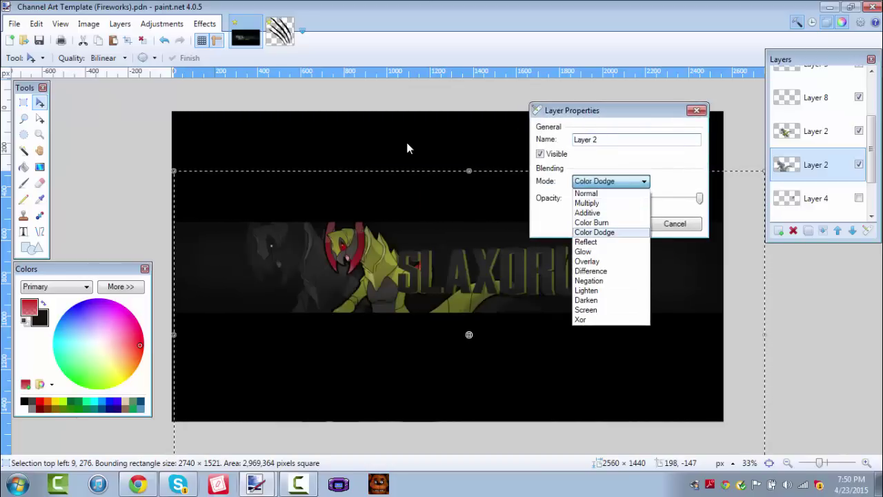
{"action": "key", "text": "alt+Down"}
{"action": "key", "text": "alt+Down"}
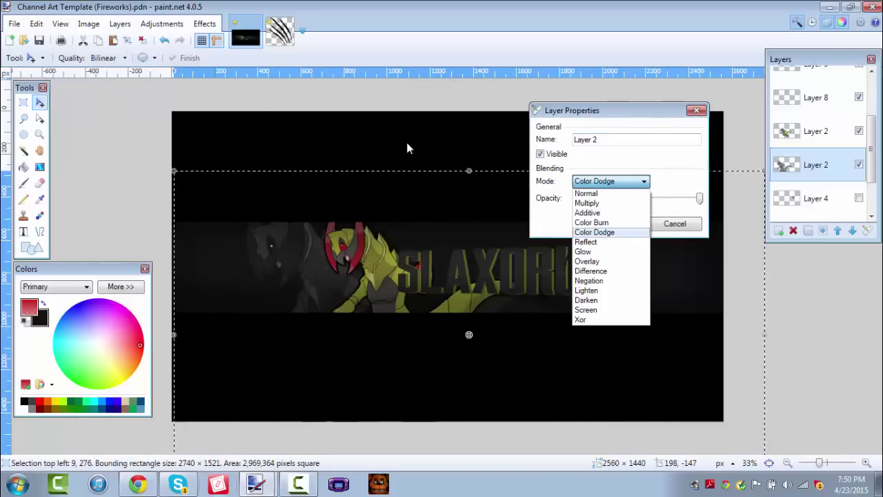
{"action": "key", "text": "alt+Down"}
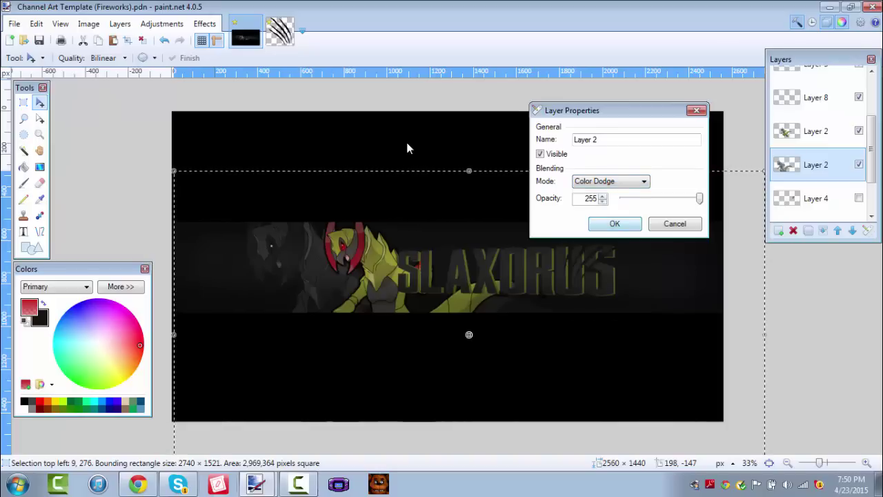
{"action": "key", "text": "Return"}
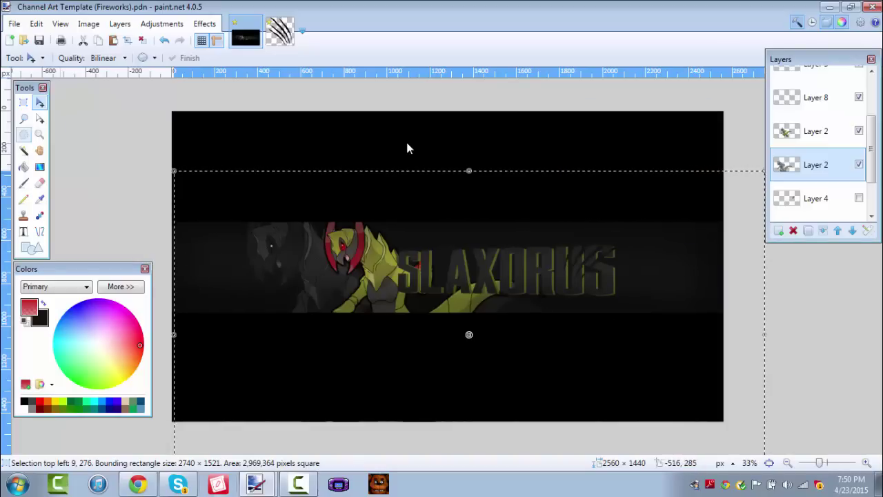
Step: Clear the selection around the faded grey dragon and check how it blends into the band
{"action": "left_click", "coordinate": [23, 102]}
{"action": "left_click", "coordinate": [197, 127]}
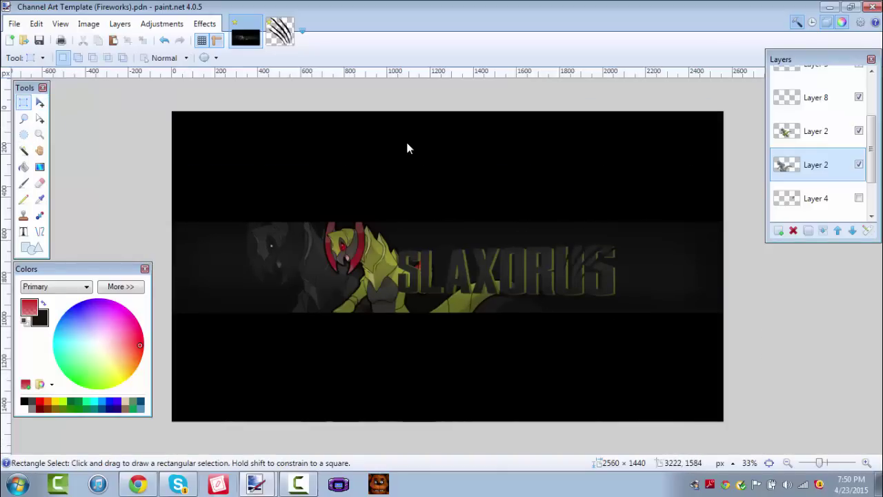
{"action": "key", "text": "ctrl+plus"}
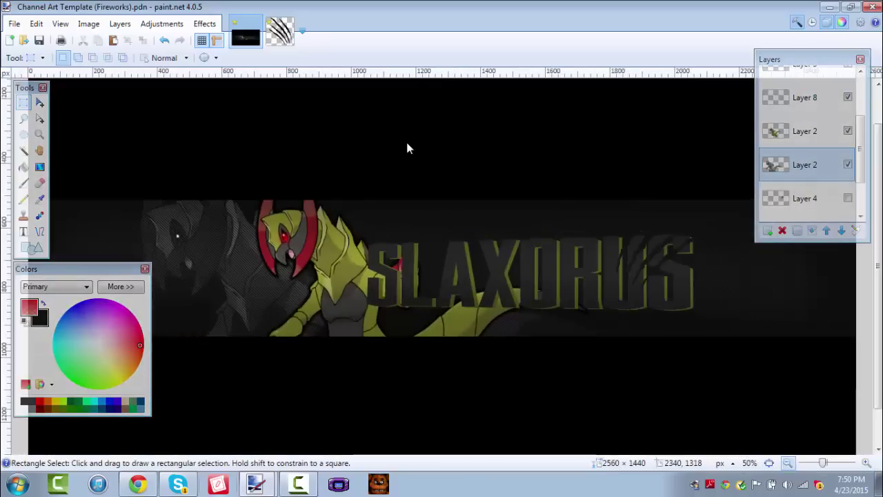
{"action": "key", "text": "ctrl+minus"}
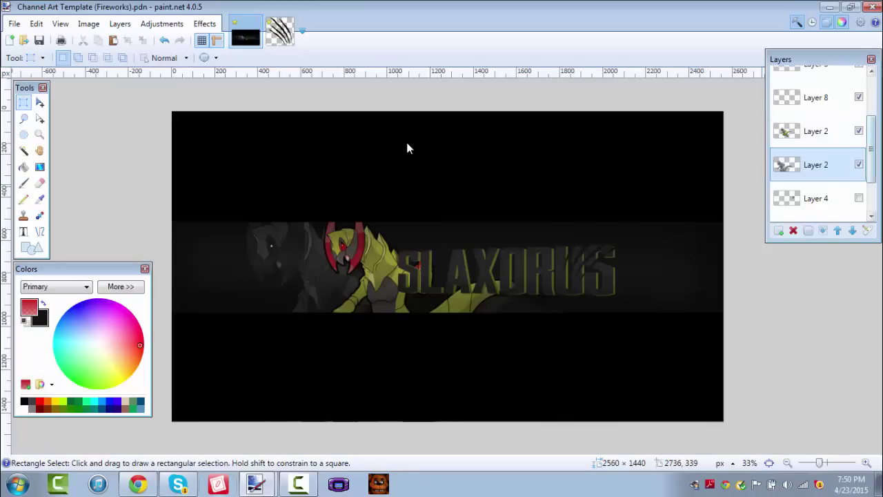
Step: Try removing the dark band by deleting Layer 6, and undo the deletion
{"action": "left_click_drag", "start_coordinate": [872, 149], "coordinate": [872, 118]}
{"action": "scroll", "coordinate": [408, 148], "scroll_direction": "down", "scroll_amount": 3}
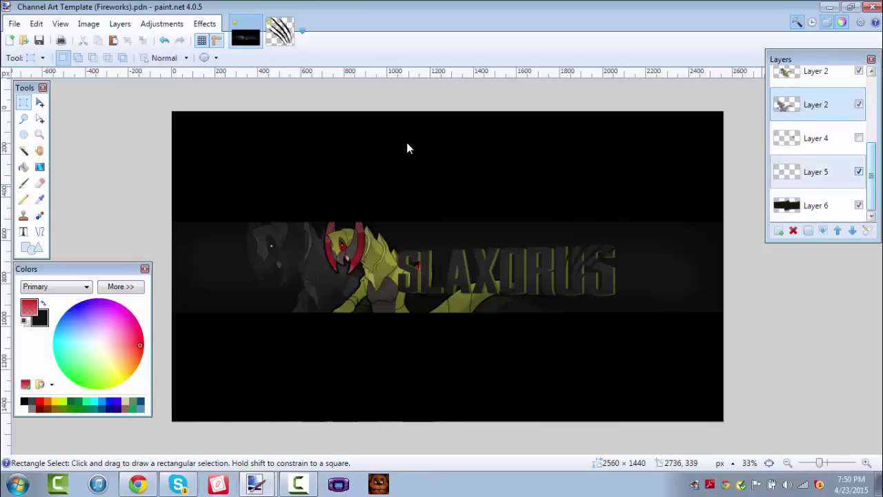
{"action": "left_click", "coordinate": [816, 206]}
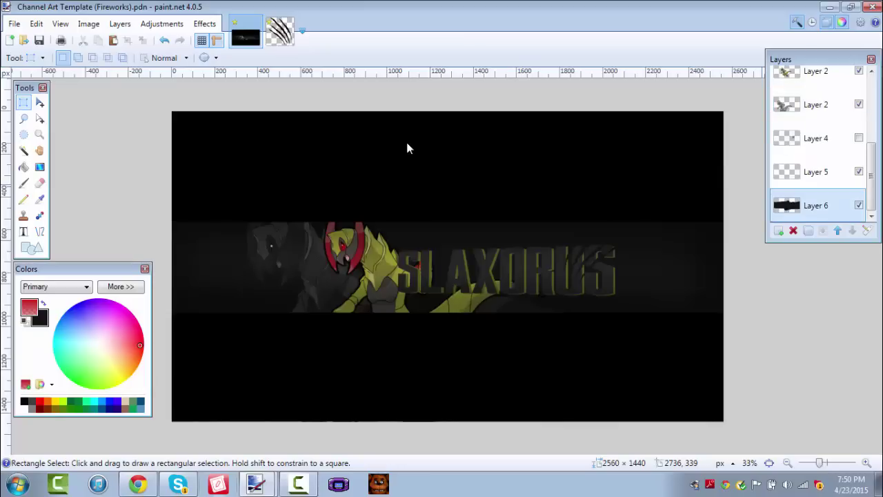
{"action": "key", "text": "ctrl+shift+Delete"}
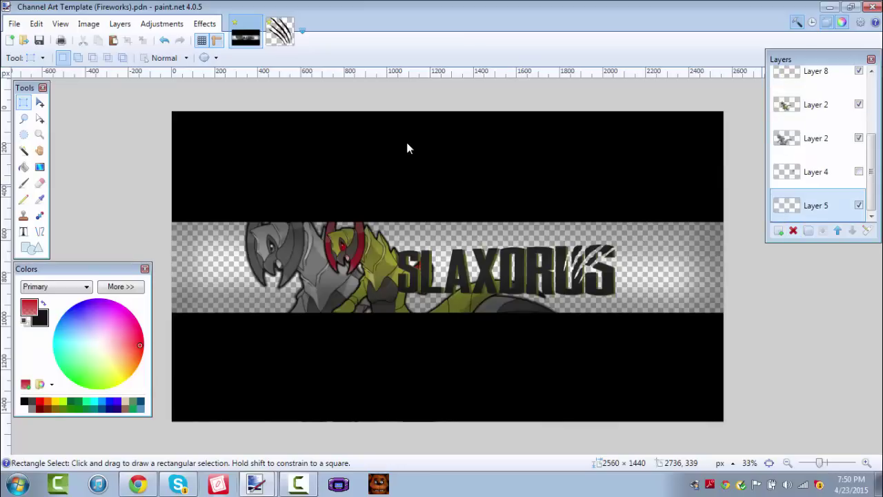
{"action": "key", "text": "ctrl+z"}
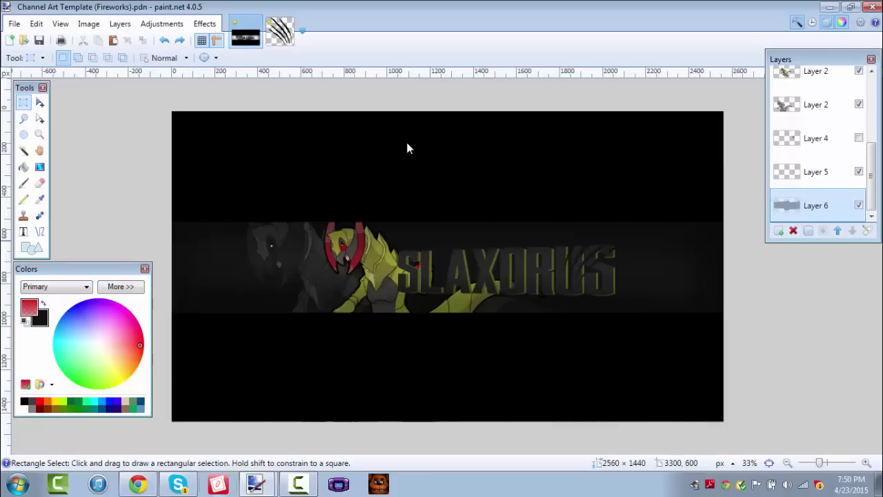
Step: Select the SLAXORUS title layer, Layer 3, and examine the title against the dragons up close and in full view
{"action": "left_click_drag", "start_coordinate": [872, 177], "coordinate": [872, 115]}
{"action": "left_click", "coordinate": [816, 142]}
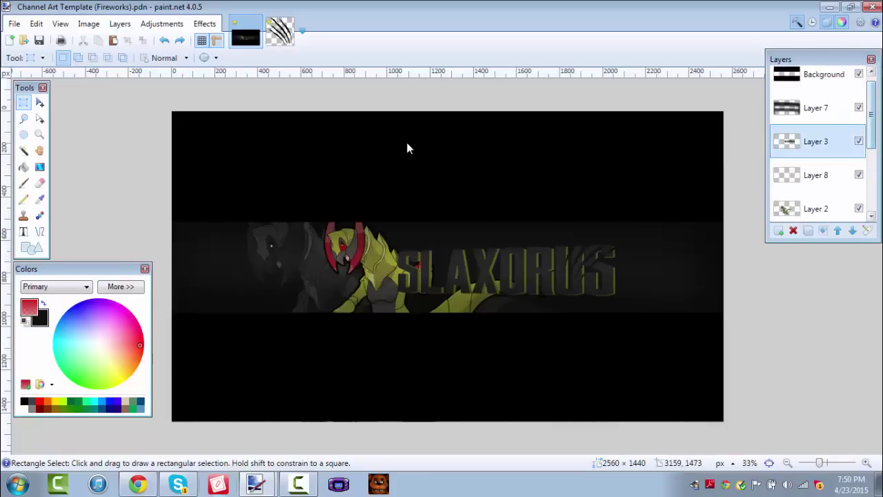
{"action": "left_click", "coordinate": [867, 463]}
{"action": "left_click", "coordinate": [867, 463]}
{"action": "key", "text": "ctrl+f"}
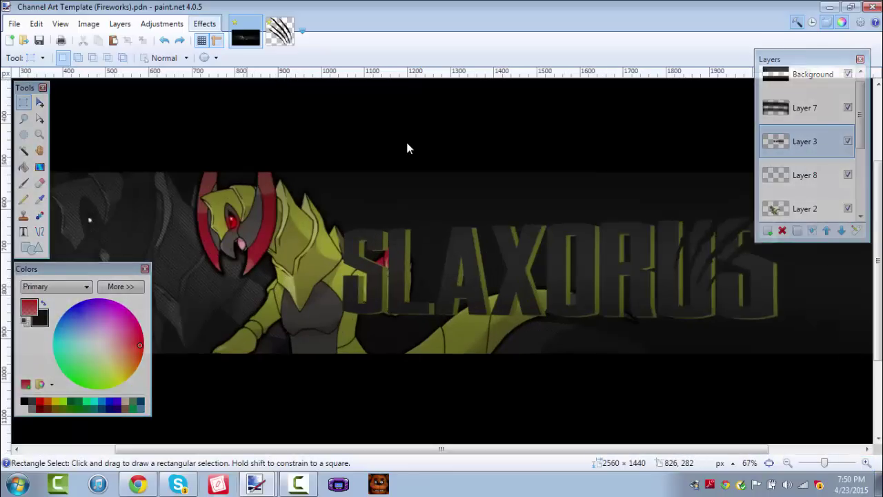
{"action": "key", "text": "ctrl+minus"}
{"action": "key", "text": "ctrl+minus"}
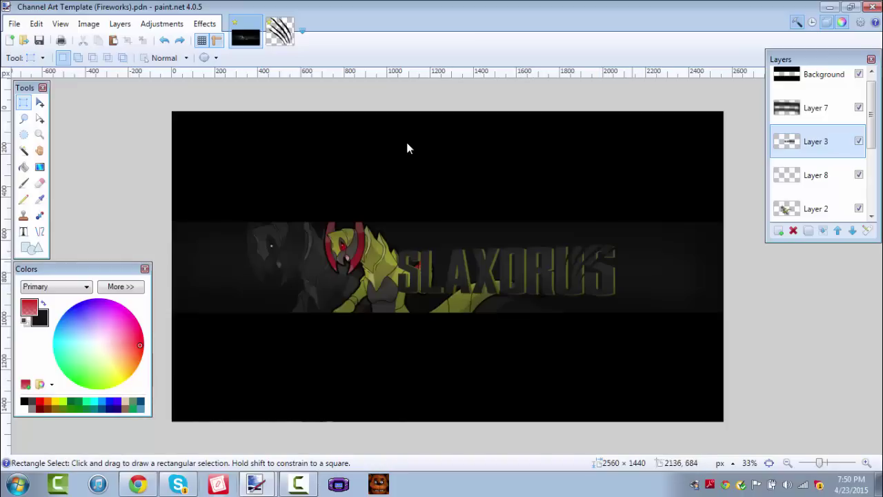
{"action": "key", "text": "ctrl+minus"}
{"action": "key", "text": "ctrl+minus"}
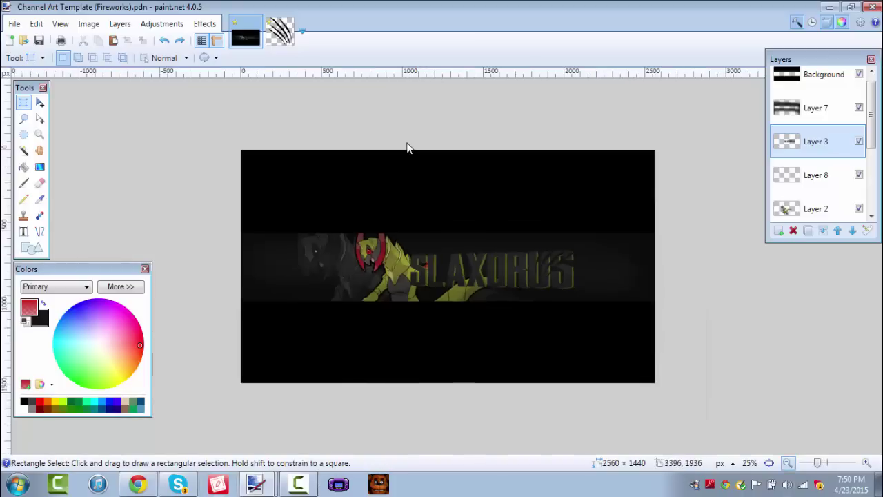
{"action": "key", "text": "ctrl+plus"}
{"action": "key", "text": "ctrl+plus"}
{"action": "key", "text": "ctrl+plus"}
{"action": "key", "text": "ctrl+plus"}
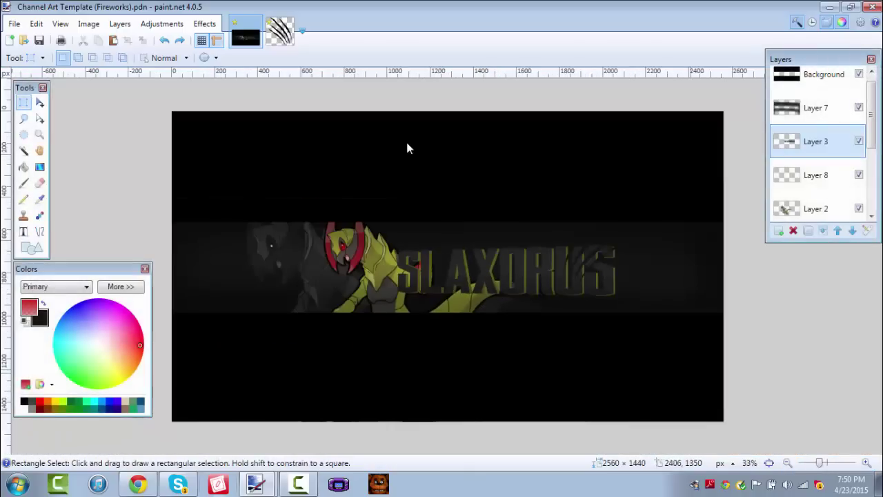
{"action": "key", "text": "ctrl+minus"}
Step: Start a black drop shadow on the SLAXORUS title with zero offsets, opacity 255 and a widening radius of 17
{"action": "key", "text": "alt+c"}
{"action": "key", "text": "Down"}
{"action": "key", "text": "Down"}
{"action": "key", "text": "Down"}
{"action": "key", "text": "Down"}
{"action": "key", "text": "Down"}
{"action": "key", "text": "Down"}
{"action": "key", "text": "Down"}
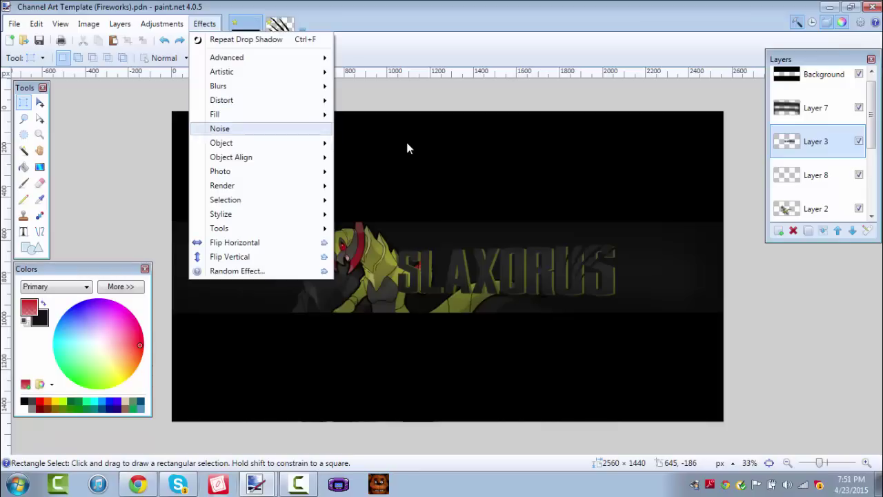
{"action": "key", "text": "Right"}
{"action": "key", "text": "Down"}
{"action": "key", "text": "Down"}
{"action": "key", "text": "Down"}
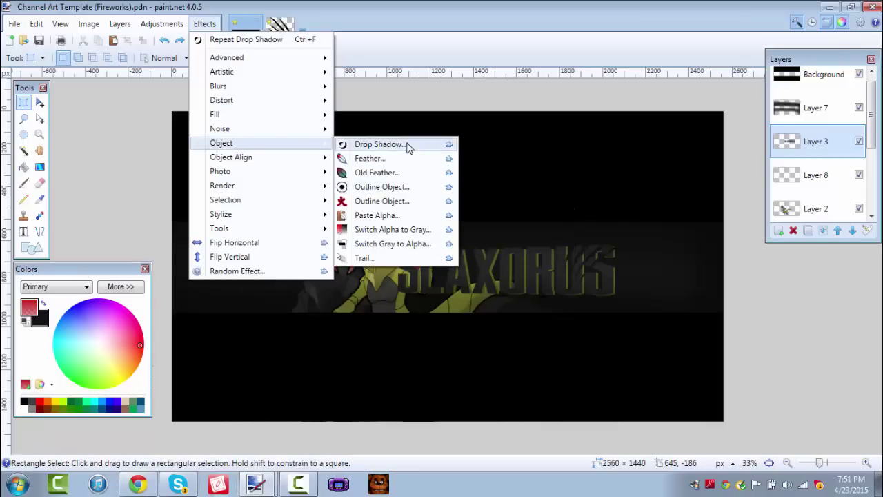
{"action": "left_click", "coordinate": [408, 145]}
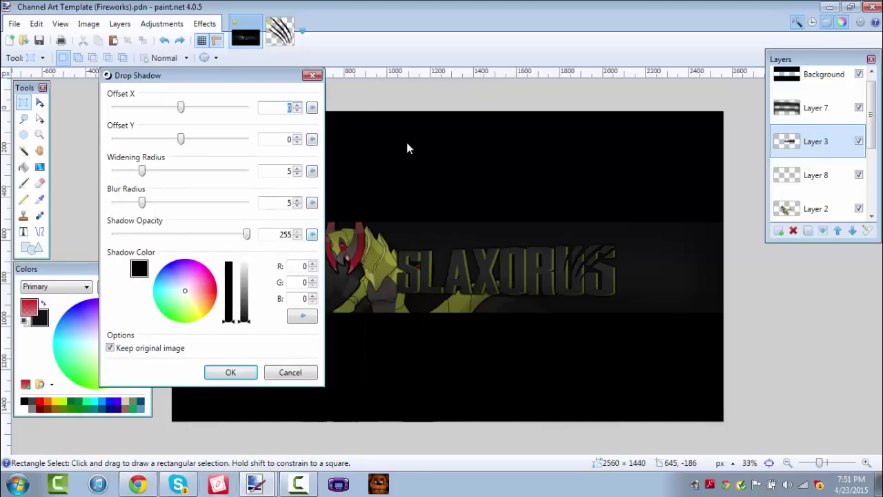
{"action": "left_click_drag", "start_coordinate": [143, 171], "coordinate": [192, 171]}
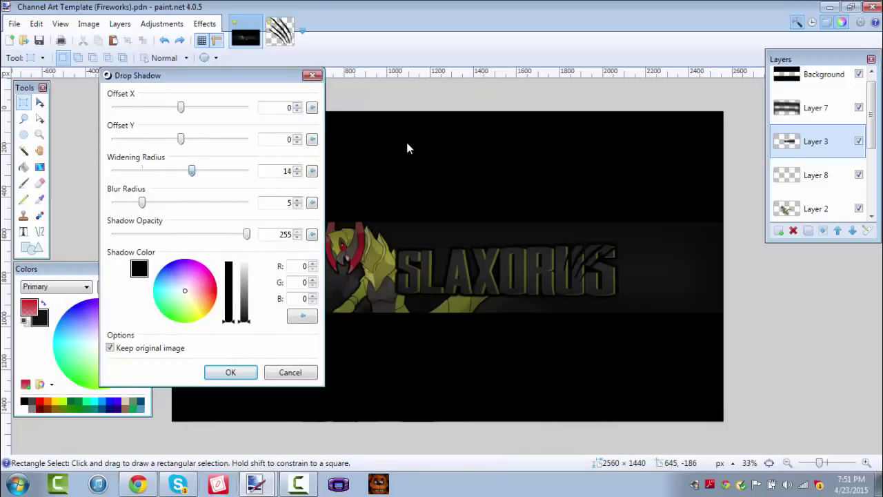
{"action": "key", "text": "Right"}
{"action": "key", "text": "Right"}
{"action": "key", "text": "Right"}
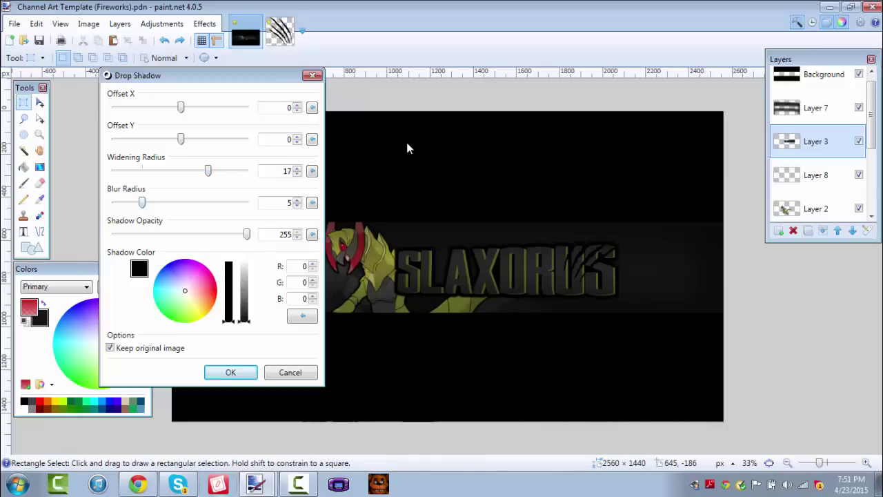
Step: Try blur radii from 15 down to 0 for the title's drop shadow
{"action": "key", "text": "Right"}
{"action": "key", "text": "Right"}
{"action": "key", "text": "Right"}
{"action": "key", "text": "Right"}
{"action": "key", "text": "Right"}
{"action": "key", "text": "Right"}
{"action": "key", "text": "Right"}
{"action": "key", "text": "Right"}
{"action": "key", "text": "Right"}
{"action": "key", "text": "Right"}
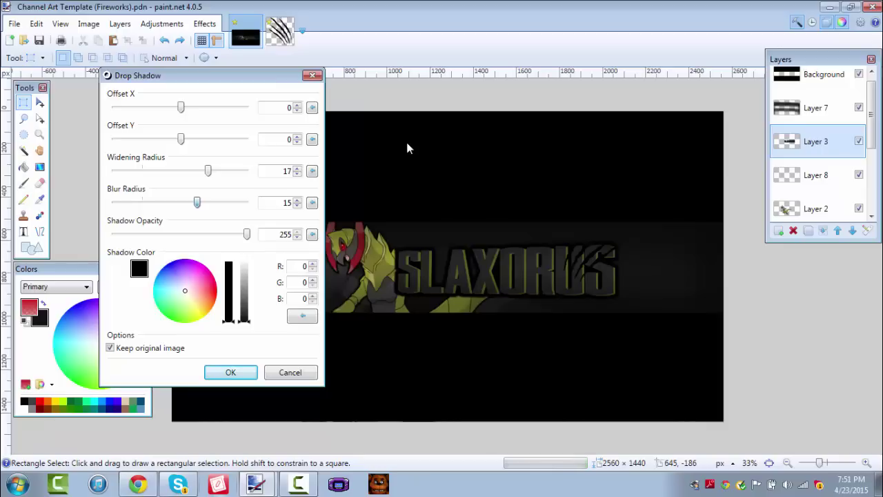
{"action": "key", "text": "Left"}
{"action": "key", "text": "Left"}
{"action": "key", "text": "Left"}
{"action": "key", "text": "Left"}
{"action": "key", "text": "Left"}
{"action": "key", "text": "Left"}
{"action": "key", "text": "Left"}
{"action": "key", "text": "Left"}
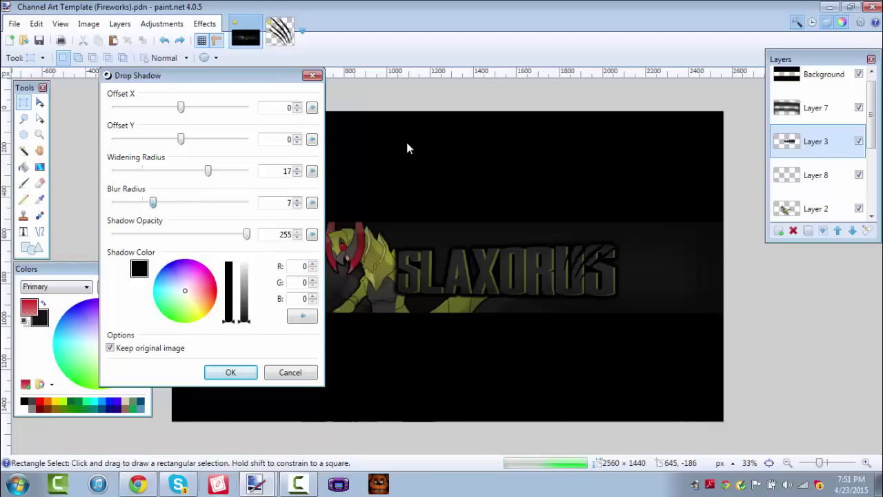
{"action": "key", "text": "Left"}
{"action": "key", "text": "Left"}
{"action": "key", "text": "Left"}
{"action": "key", "text": "Left"}
{"action": "key", "text": "Left"}
{"action": "key", "text": "Left"}
{"action": "key", "text": "Left"}
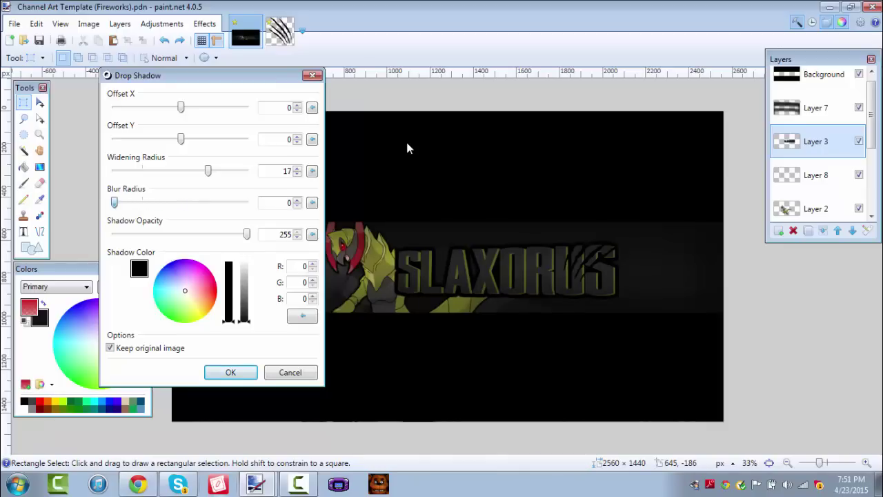
Step: Try stronger blur radii for the SLAXORUS title's drop shadow and settle on a blur radius of 8
{"action": "key", "text": "Right"}
{"action": "key", "text": "Right"}
{"action": "key", "text": "Right"}
{"action": "key", "text": "Right"}
{"action": "key", "text": "Right"}
{"action": "key", "text": "Right"}
{"action": "key", "text": "Right"}
{"action": "key", "text": "Right"}
{"action": "key", "text": "Right"}
{"action": "key", "text": "Right"}
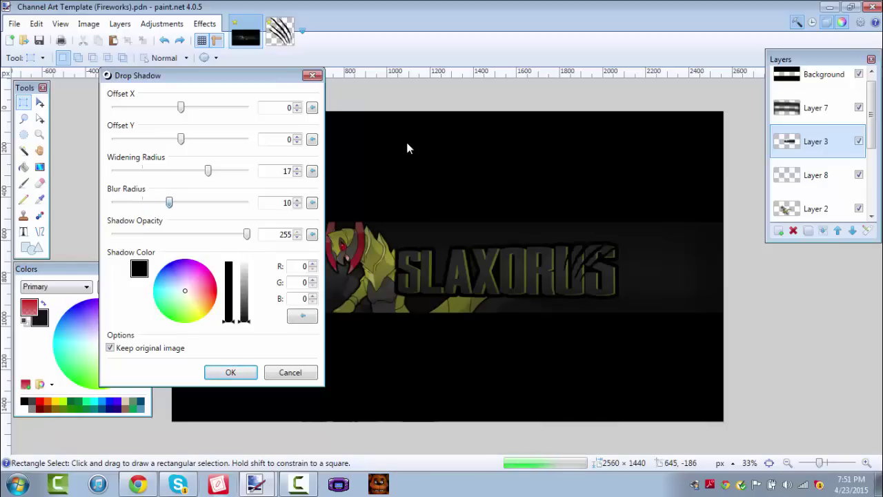
{"action": "key", "text": "Right"}
{"action": "key", "text": "Right"}
{"action": "key", "text": "Right"}
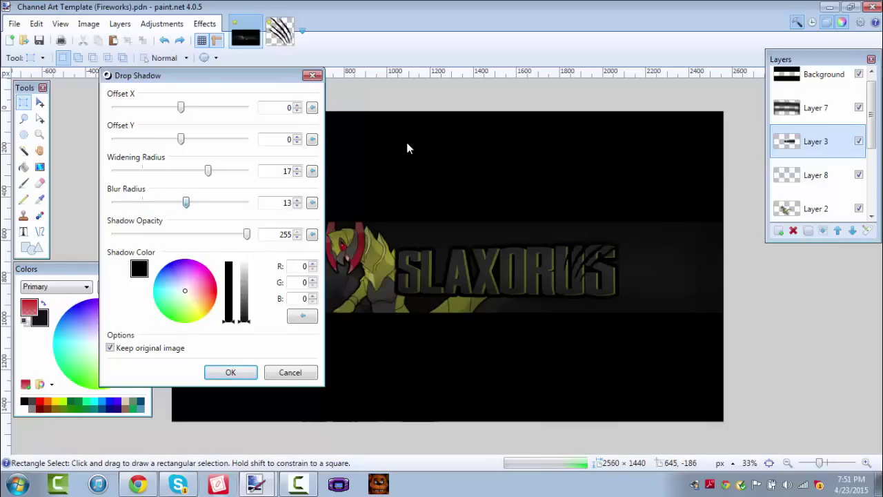
{"action": "key", "text": "Left"}
{"action": "key", "text": "Left"}
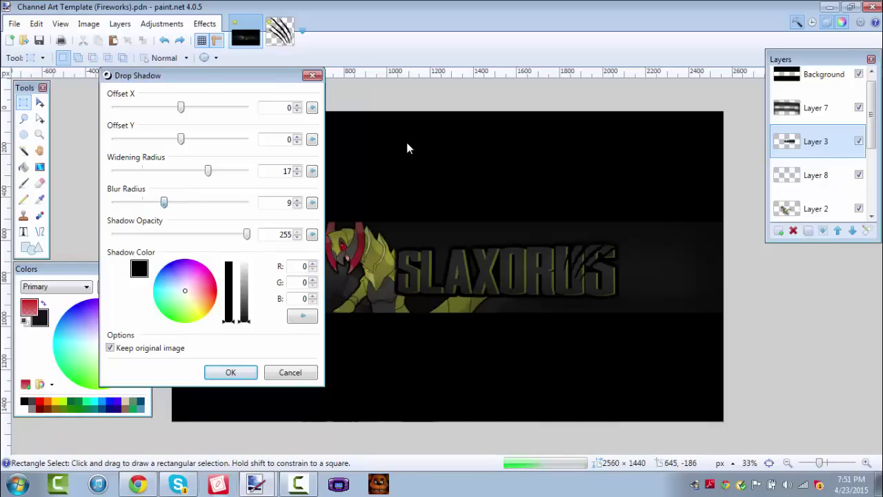
{"action": "key", "text": "Left"}
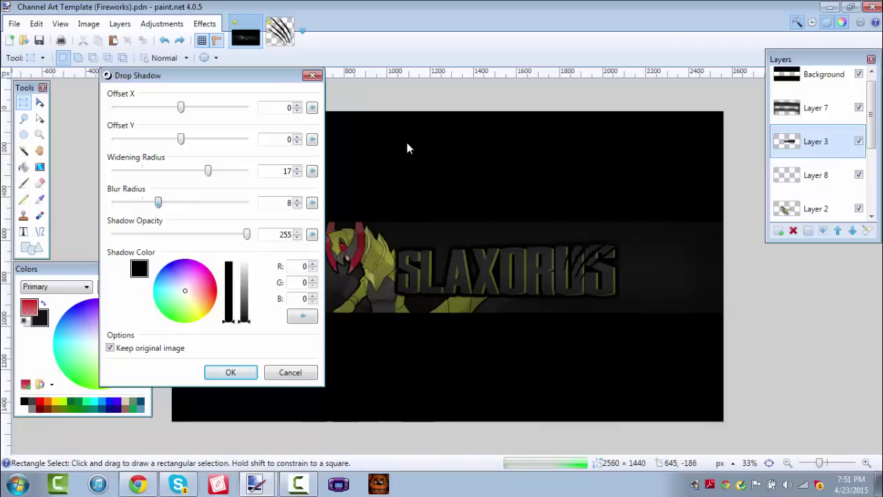
Step: Set the title shadow's widening radius to 24 and apply the drop shadow
{"action": "key", "text": "Right"}
{"action": "key", "text": "Right"}
{"action": "key", "text": "Right"}
{"action": "key", "text": "Right"}
{"action": "key", "text": "Right"}
{"action": "key", "text": "Right"}
{"action": "key", "text": "Right"}
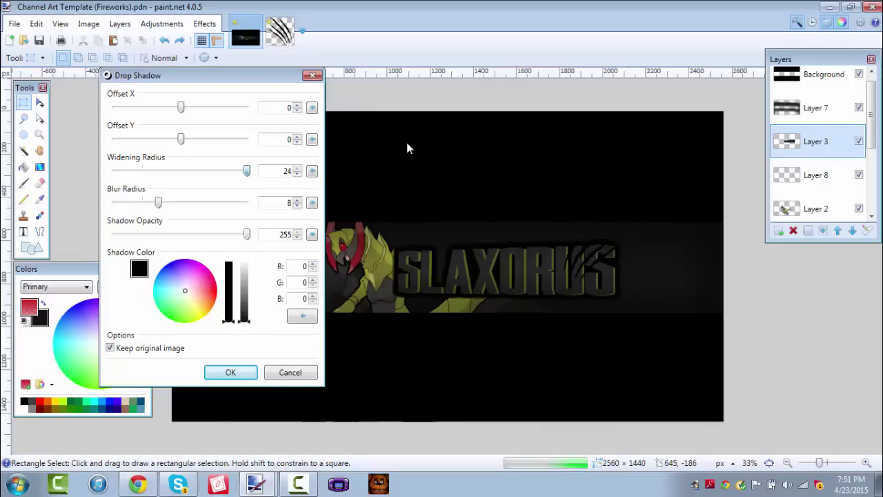
{"action": "key", "text": "Return"}
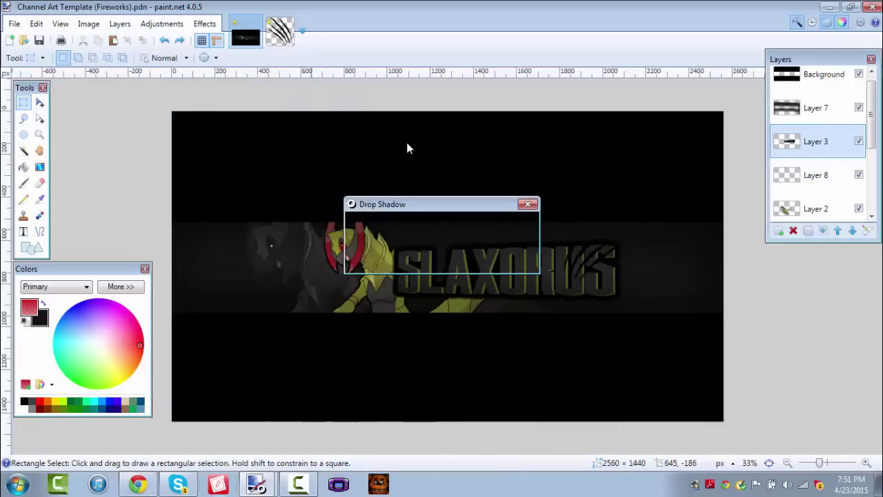
Step: Sample the black shadow colour, add a layer beneath the title, and paint the gap between L and A with a soft 40-wide brush
{"action": "scroll", "coordinate": [407, 149], "scroll_direction": "up", "scroll_amount": 4}
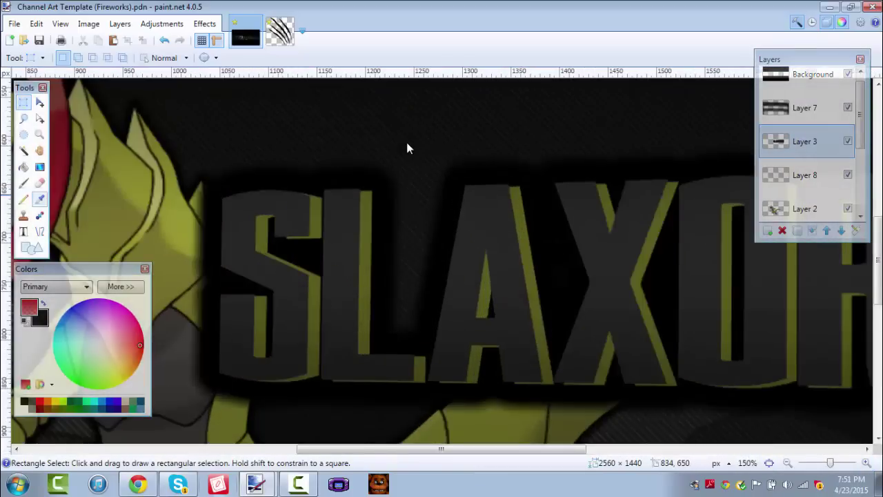
{"action": "key", "text": "k"}
{"action": "left_click", "coordinate": [407, 149]}
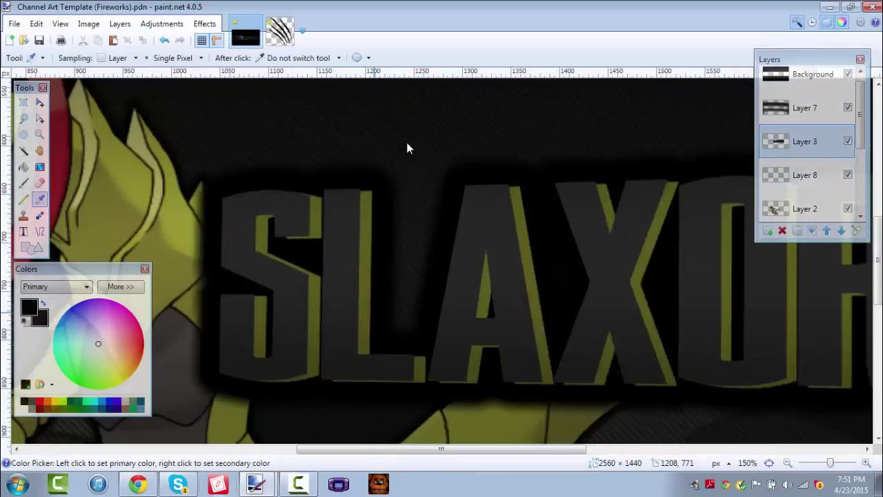
{"action": "key", "text": "alt+Next"}
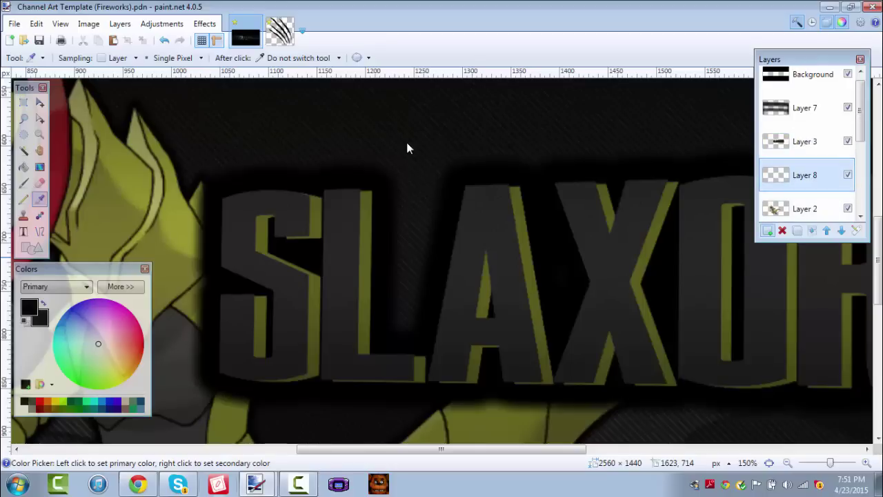
{"action": "key", "text": "ctrl+shift+n"}
{"action": "key", "text": "b"}
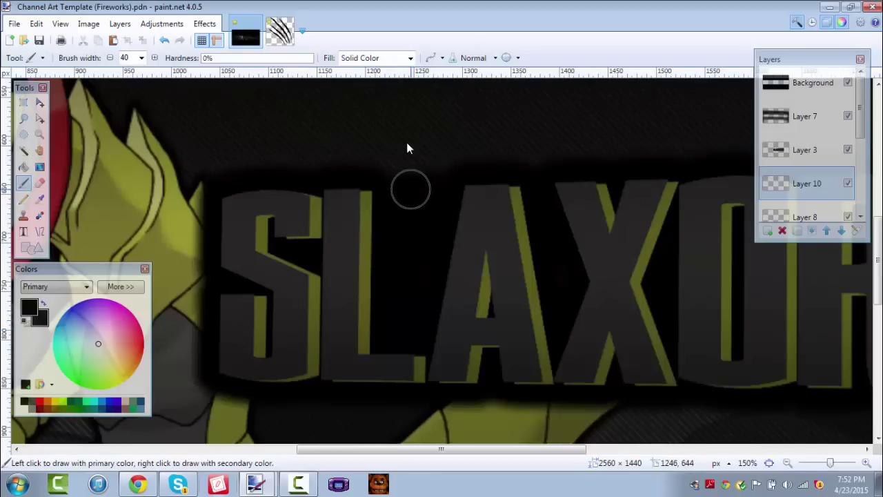
{"action": "scroll", "coordinate": [669, 394], "scroll_direction": "down", "scroll_amount": 3}
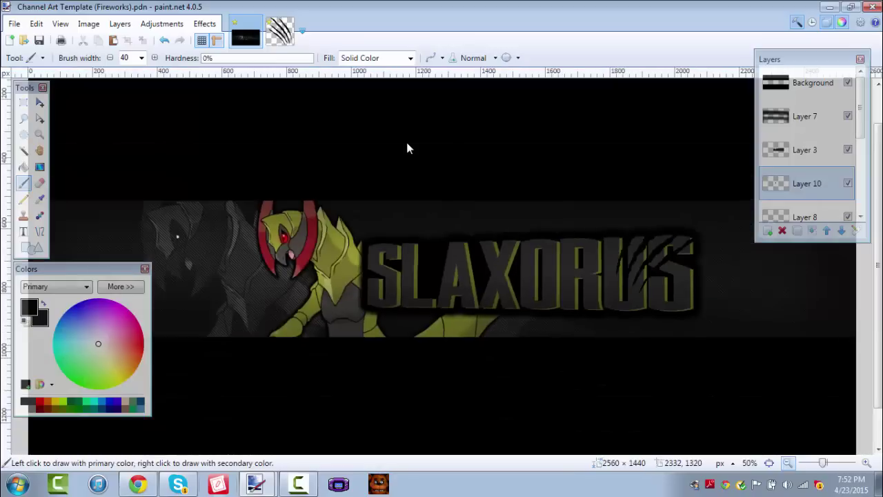
{"action": "scroll", "coordinate": [445, 245], "scroll_direction": "up", "scroll_amount": 5}
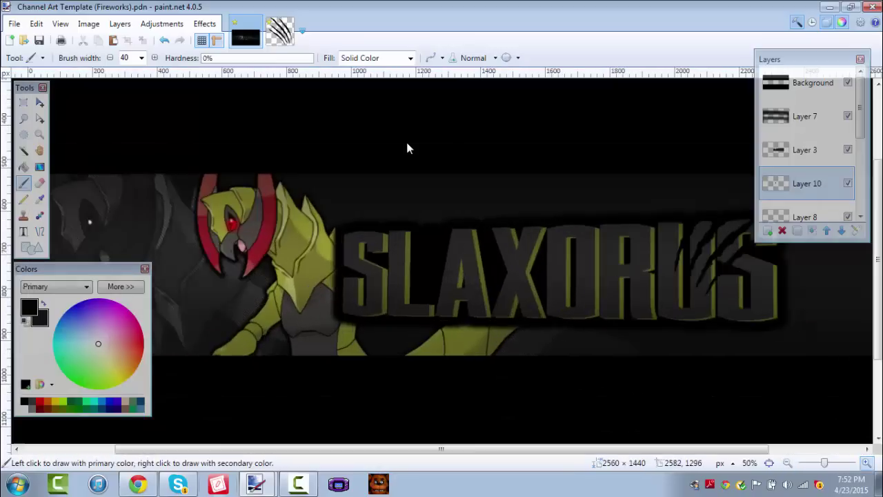
{"action": "scroll", "coordinate": [397, 222], "scroll_direction": "up", "scroll_amount": 3}
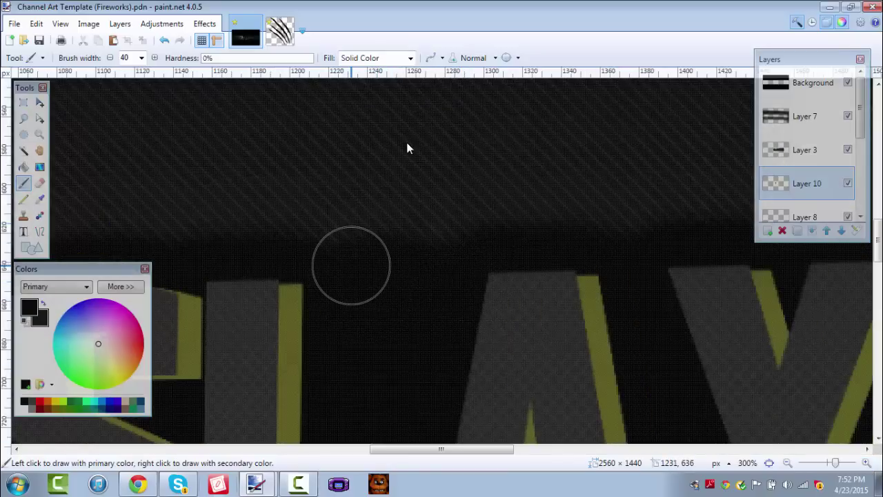
{"action": "scroll", "coordinate": [407, 148], "scroll_direction": "down", "scroll_amount": 8}
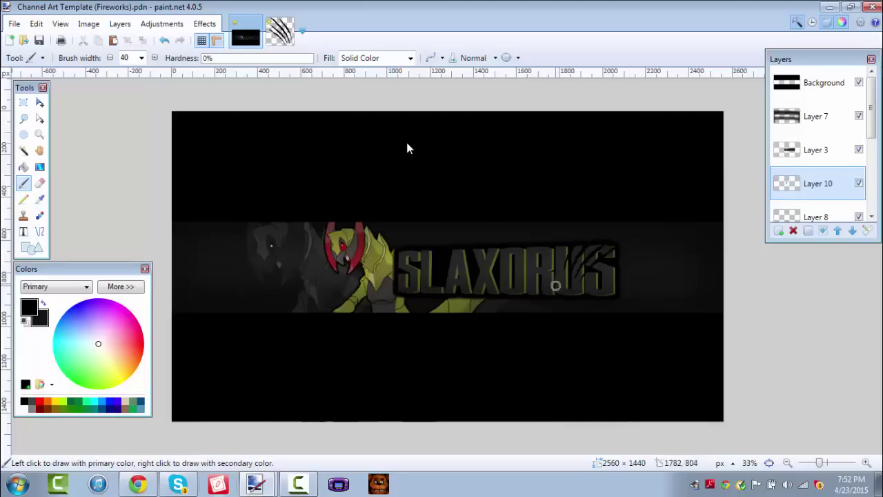
Step: Examine the darkened SLAXORUS title and both dragons at several magnifications
{"action": "left_click", "coordinate": [867, 463]}
{"action": "left_click", "coordinate": [867, 463]}
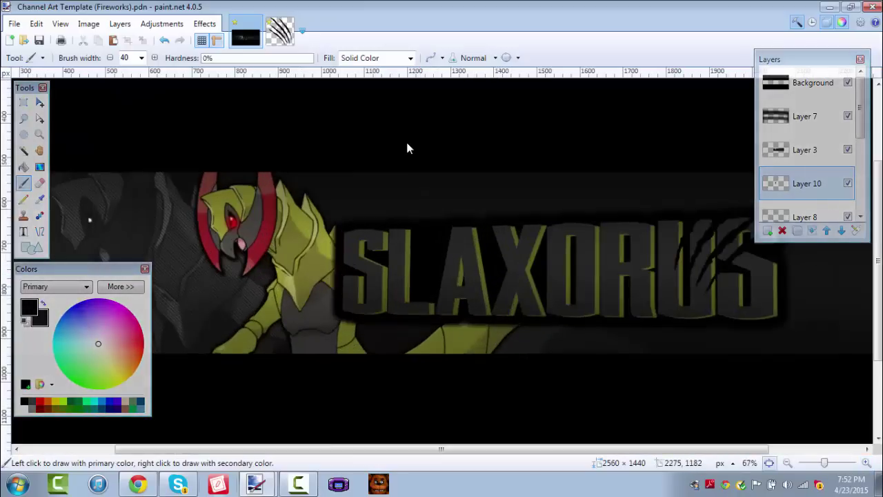
{"action": "left_click", "coordinate": [788, 463]}
{"action": "left_click", "coordinate": [788, 463]}
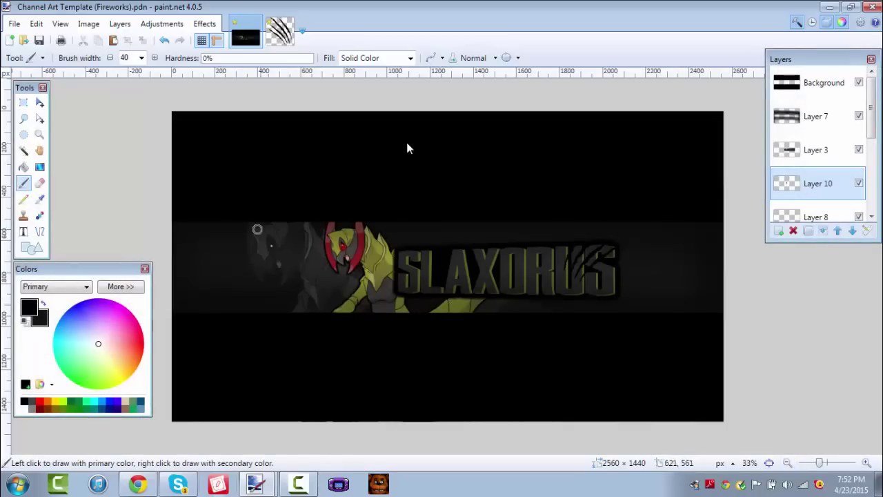
{"action": "key", "text": "s"}
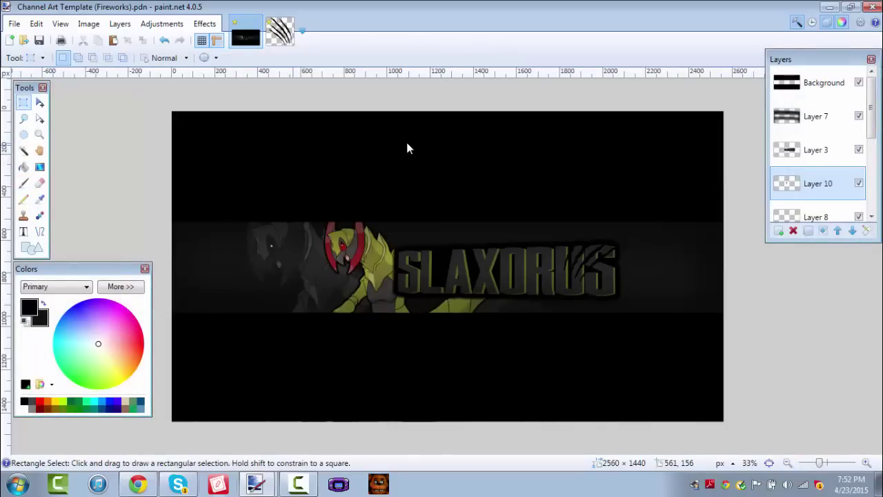
{"action": "key", "text": "ctrl+minus"}
{"action": "key", "text": "ctrl+minus"}
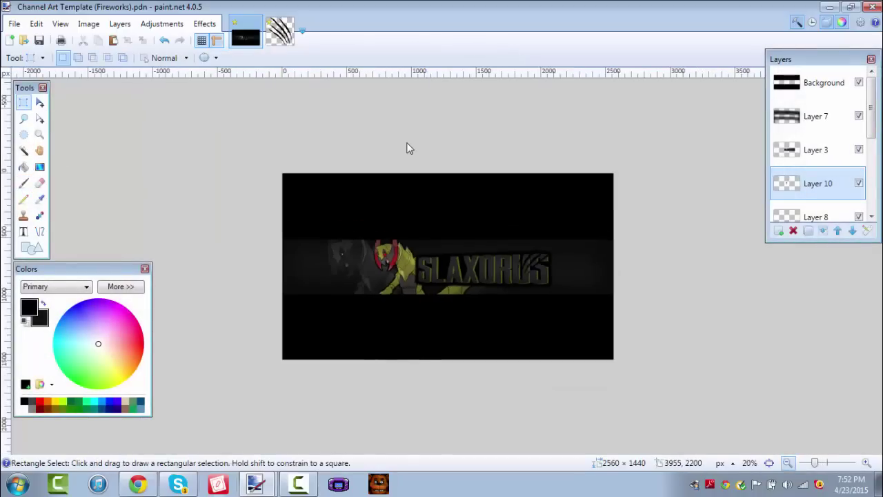
{"action": "key", "text": "ctrl+plus"}
{"action": "key", "text": "ctrl+plus"}
{"action": "key", "text": "ctrl+plus"}
{"action": "key", "text": "ctrl+plus"}
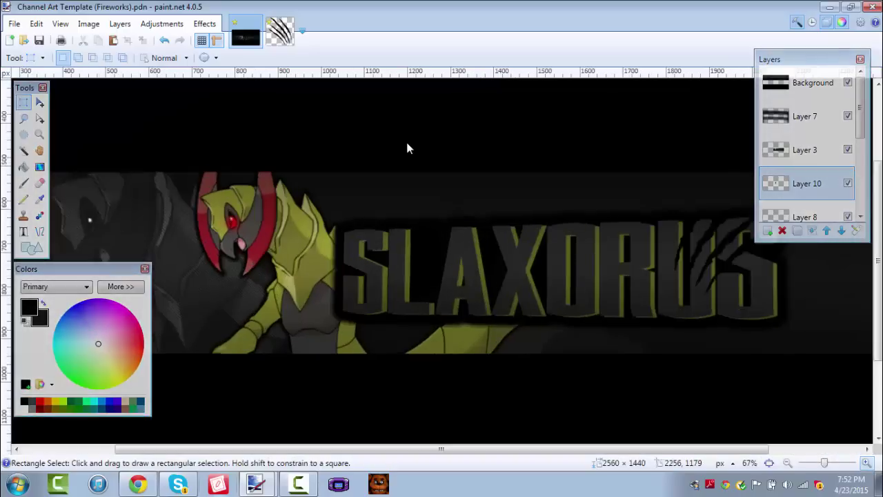
{"action": "key", "text": "ctrl+minus"}
{"action": "key", "text": "ctrl+minus"}
{"action": "key", "text": "ctrl+minus"}
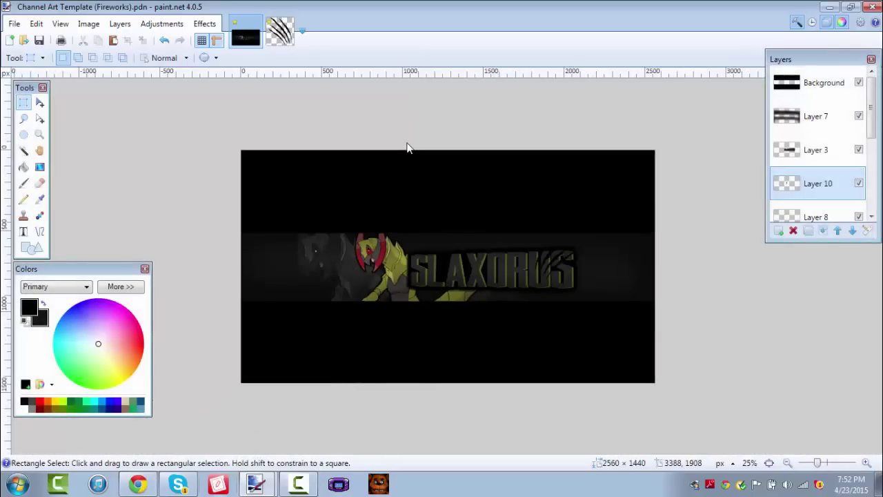
{"action": "key", "text": "ctrl+plus"}
{"action": "key", "text": "ctrl+plus"}
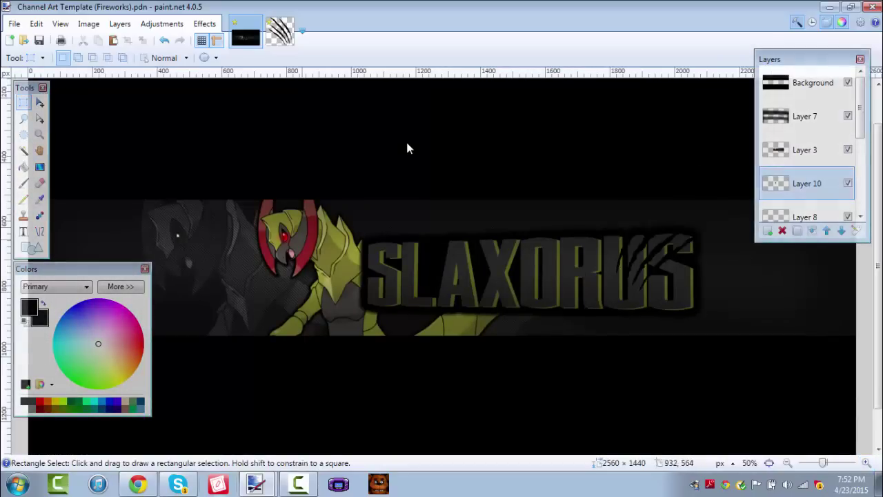
Step: Try several blend modes on the green dragon's layer, Layer 2, and set its mode to Glow
{"action": "left_click_drag", "start_coordinate": [861, 128], "coordinate": [860, 171]}
{"action": "double_click", "coordinate": [805, 143]}
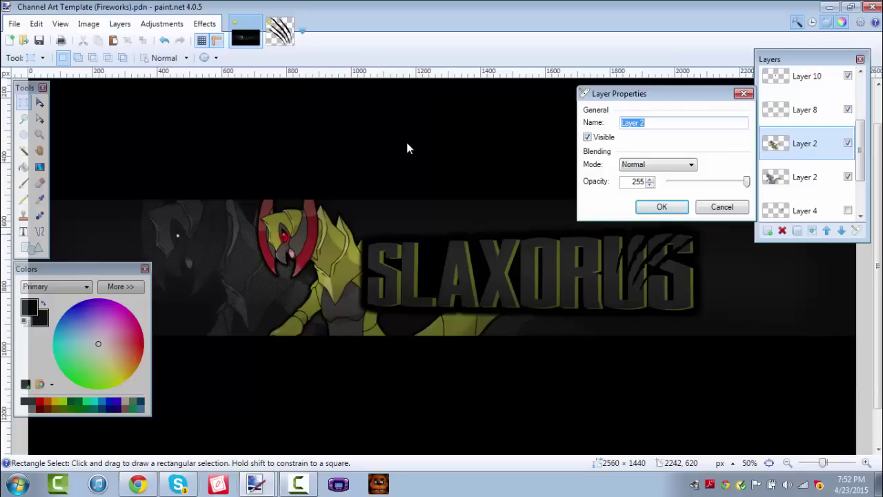
{"action": "left_click", "coordinate": [658, 165]}
{"action": "key", "text": "Down"}
{"action": "key", "text": "Down"}
{"action": "key", "text": "Down"}
{"action": "key", "text": "Down"}
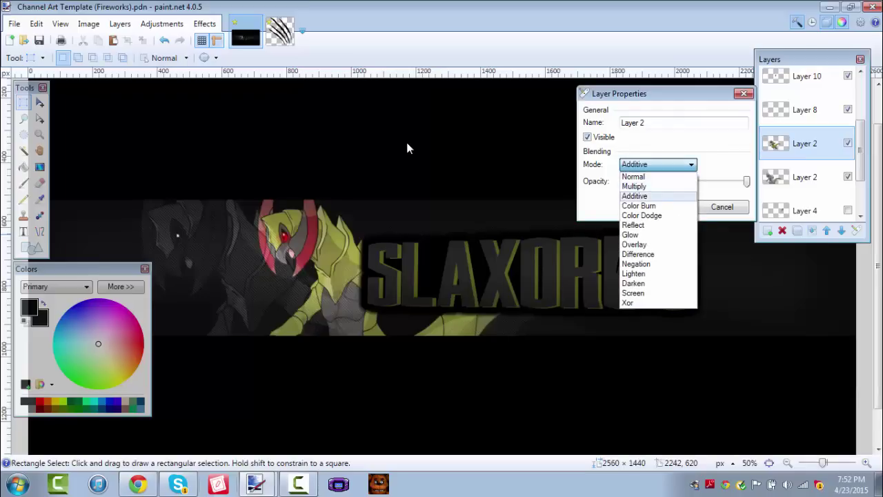
{"action": "key", "text": "Down"}
{"action": "key", "text": "Down"}
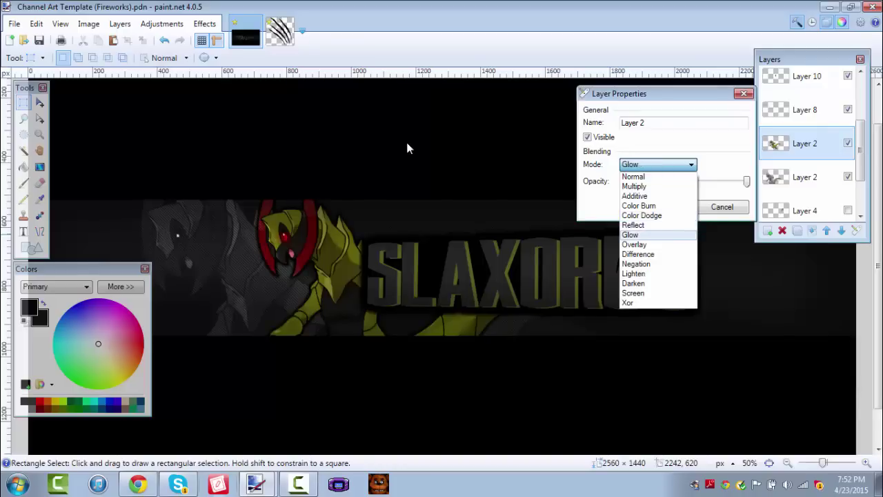
{"action": "key", "text": "Down"}
{"action": "key", "text": "Down"}
{"action": "key", "text": "Down"}
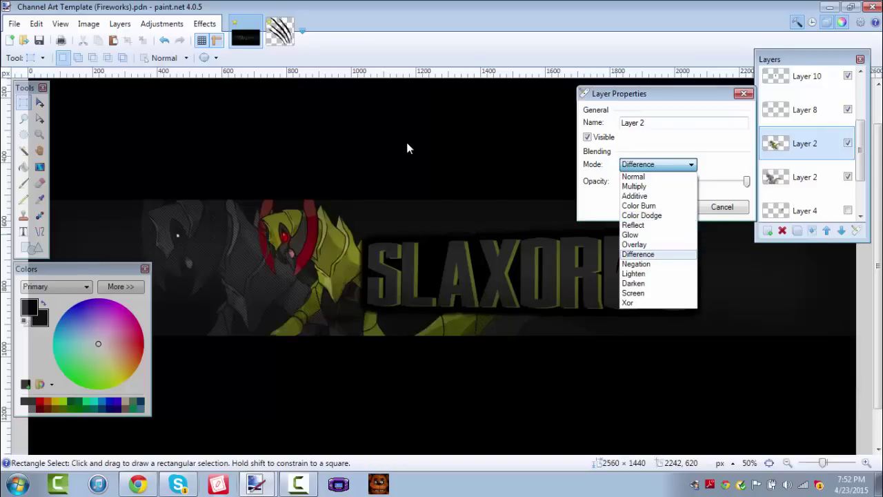
{"action": "key", "text": "Down"}
{"action": "key", "text": "Up"}
{"action": "key", "text": "Up"}
{"action": "key", "text": "Up"}
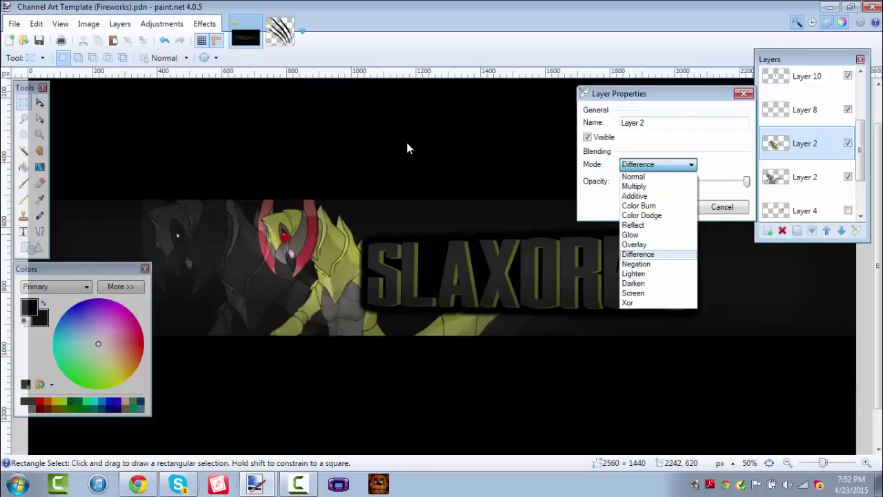
{"action": "key", "text": "Up"}
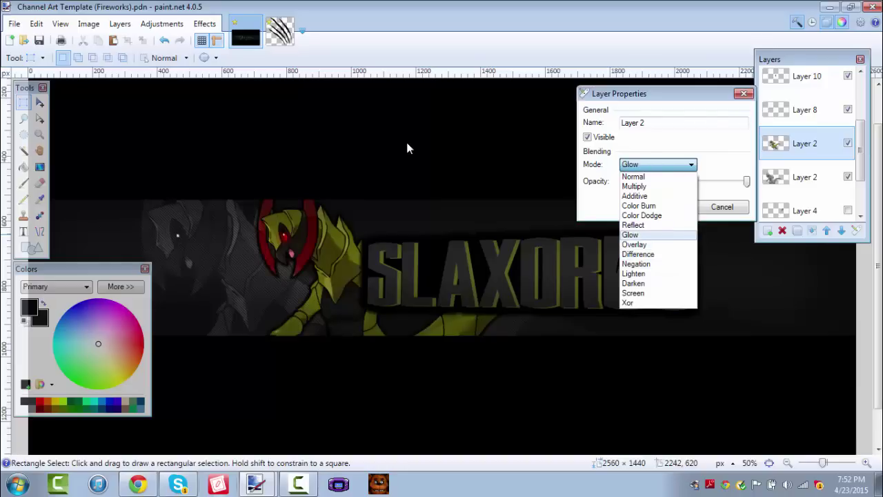
{"action": "key", "text": "Return"}
{"action": "key", "text": "Return"}
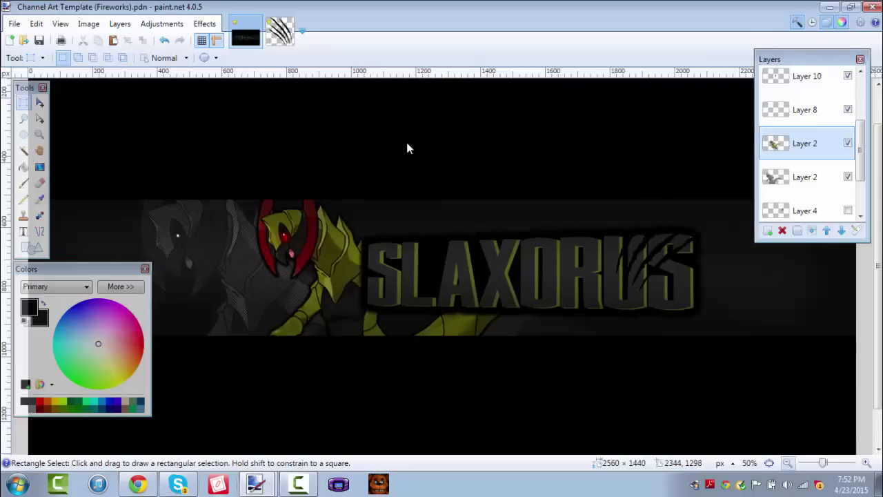
Step: Examine the green dragon's Glow blending against the rest of the channel art, up close and in full view
{"action": "key", "text": "ctrl+minus"}
{"action": "key", "text": "ctrl+minus"}
{"action": "key", "text": "ctrl+plus"}
{"action": "key", "text": "ctrl+plus"}
{"action": "key", "text": "ctrl+plus"}
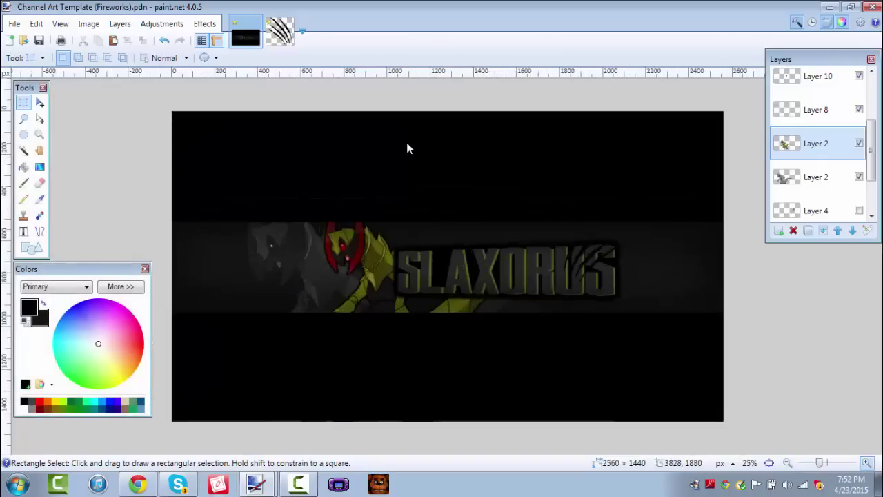
{"action": "key", "text": "ctrl+minus"}
{"action": "key", "text": "ctrl+minus"}
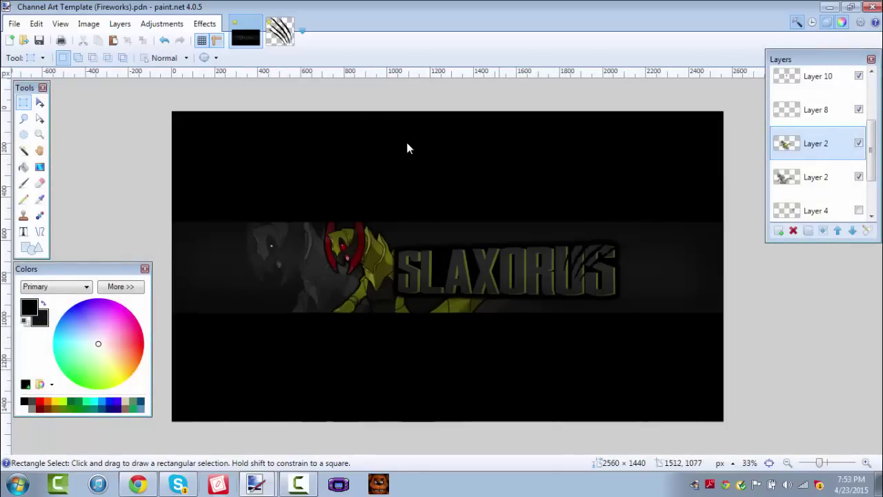
{"action": "scroll", "coordinate": [818, 143], "scroll_direction": "down", "scroll_amount": 2}
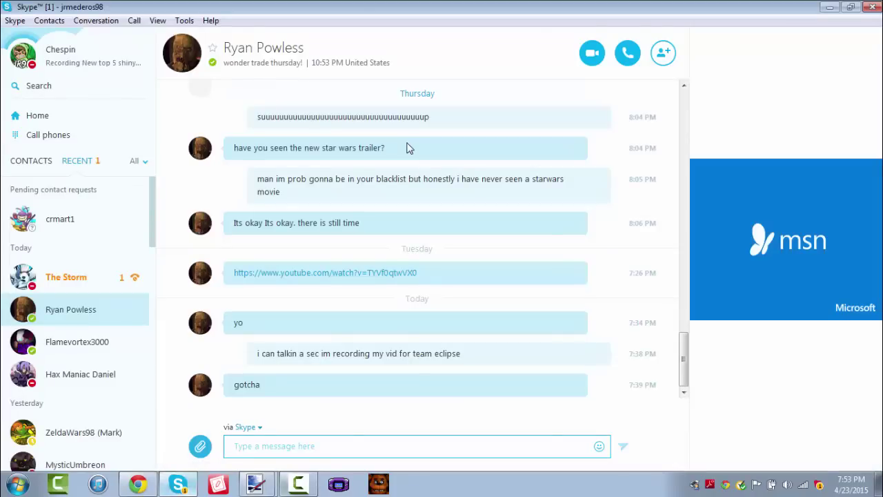
{"action": "key", "text": "F10"}
{"action": "key", "text": "alt+Tab"}
{"action": "key", "text": "Up"}
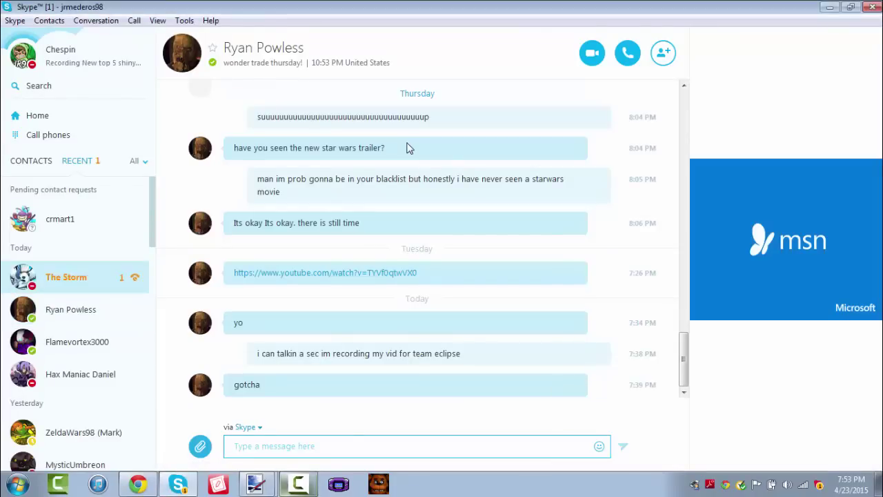
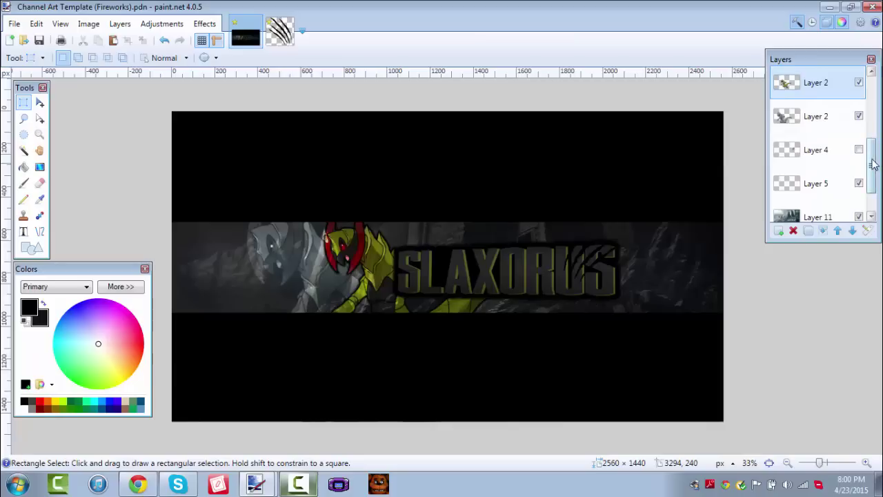
Step: Select the green dragon's silhouette with the Magic Wand at 68% tolerance and cut that area from the rocky background on Layer 11
{"action": "left_click_drag", "start_coordinate": [873, 164], "coordinate": [873, 136]}
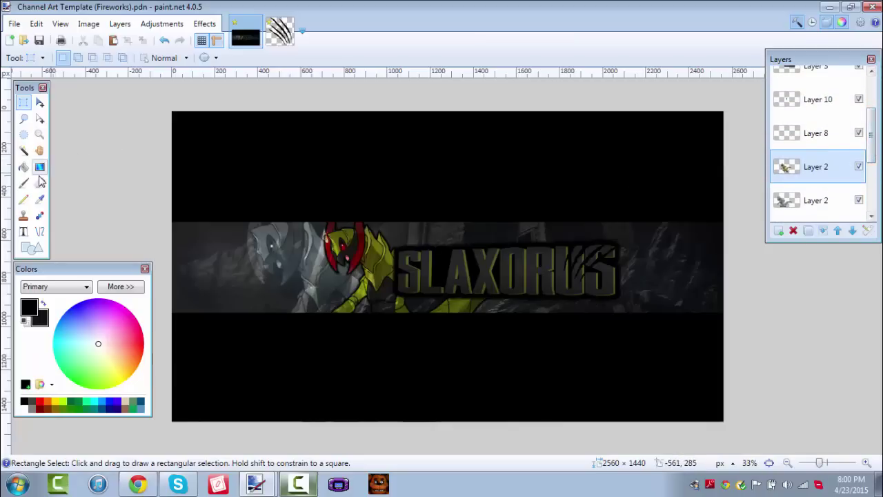
{"action": "left_click", "coordinate": [25, 152]}
{"action": "left_click", "coordinate": [365, 259]}
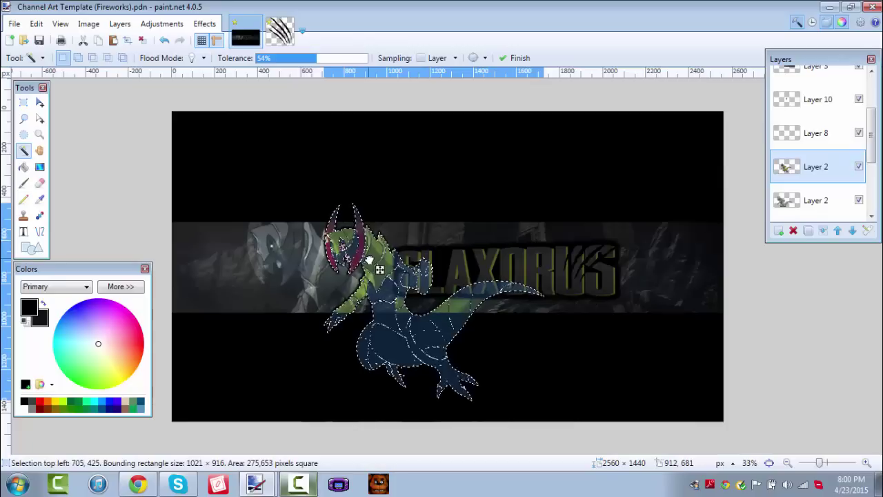
{"action": "left_click_drag", "start_coordinate": [322, 59], "coordinate": [333, 60]}
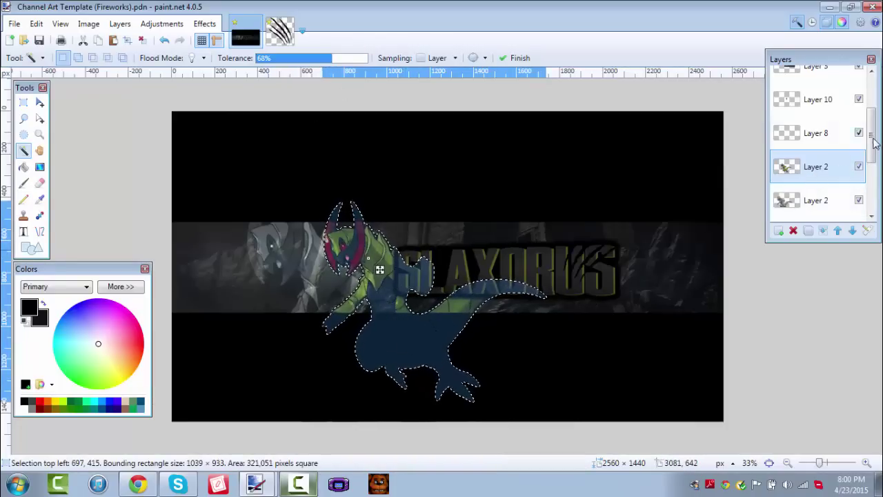
{"action": "scroll", "coordinate": [818, 183], "scroll_direction": "down", "scroll_amount": 3}
{"action": "left_click", "coordinate": [828, 182]}
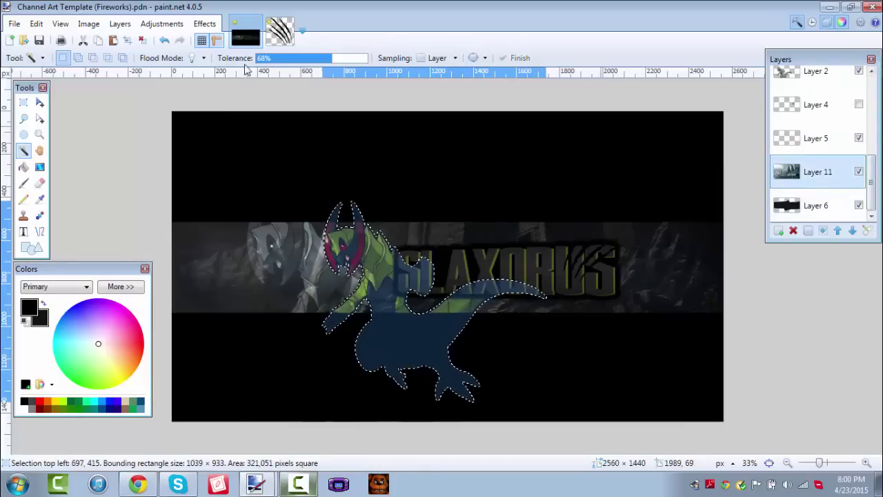
{"action": "left_click", "coordinate": [81, 41]}
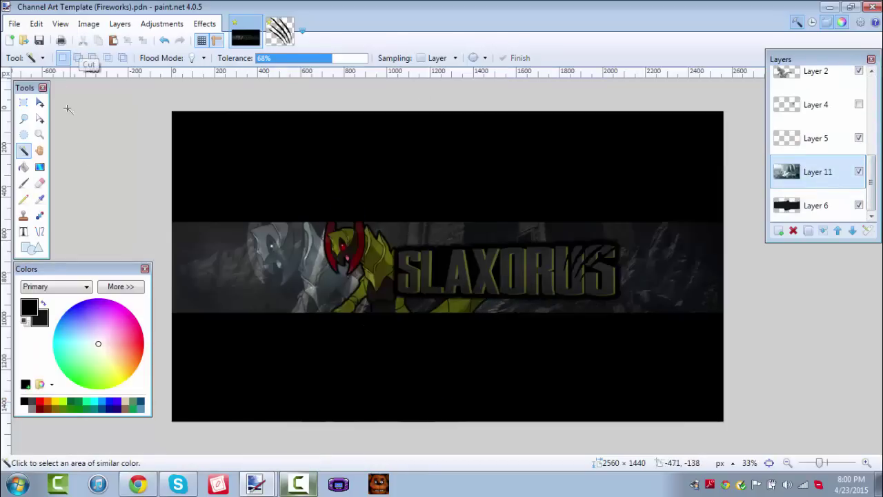
Step: Compare the banner with the green dragon's layer hidden and shown, and examine the dragons and title at several magnifications
{"action": "left_click", "coordinate": [866, 465]}
{"action": "left_click", "coordinate": [866, 465]}
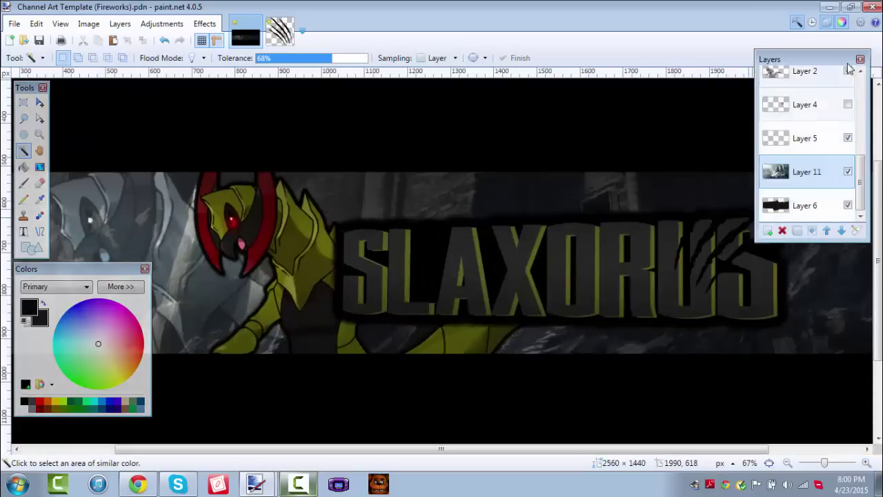
{"action": "left_click_drag", "start_coordinate": [860, 174], "coordinate": [859, 131]}
{"action": "left_click", "coordinate": [848, 135]}
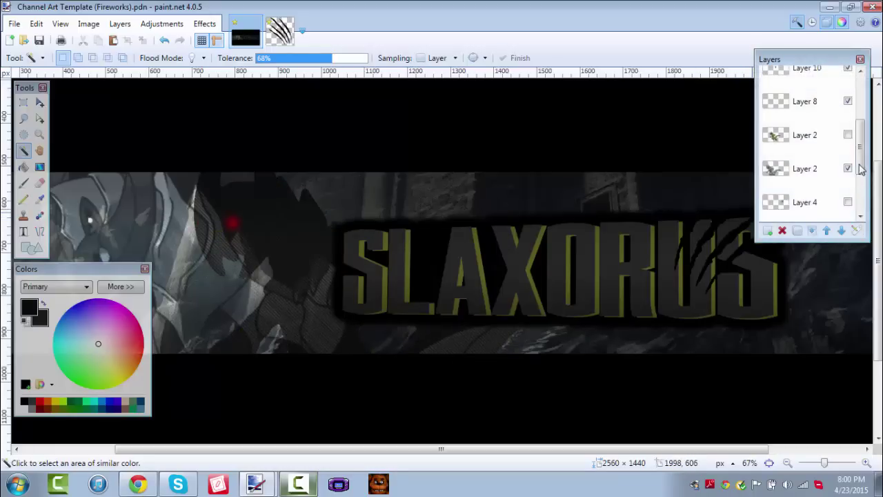
{"action": "left_click", "coordinate": [848, 135]}
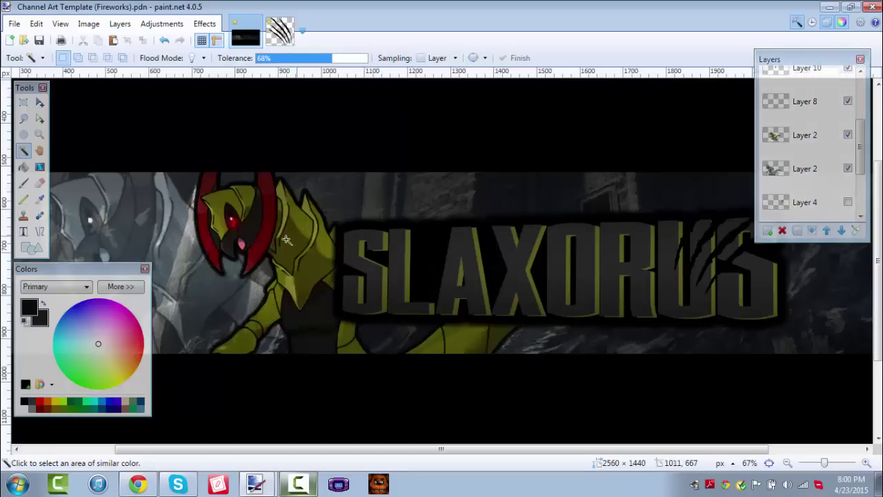
{"action": "left_click", "coordinate": [800, 463]}
{"action": "left_click", "coordinate": [803, 463]}
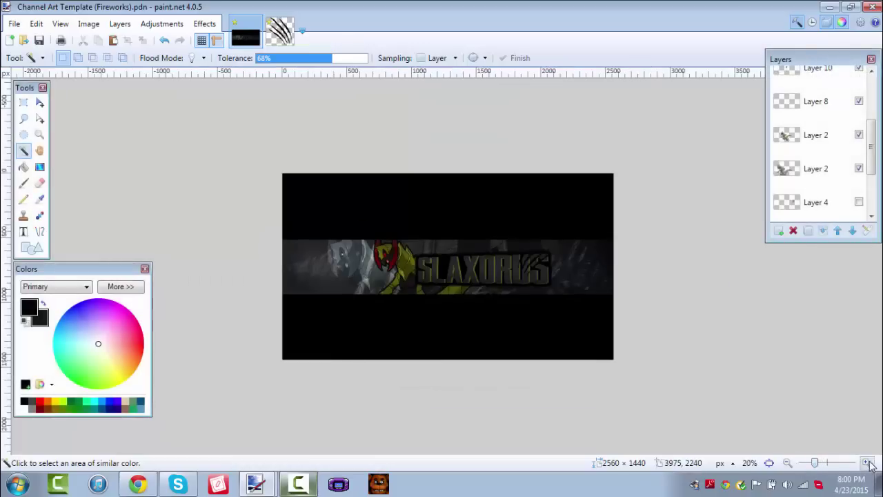
{"action": "double_click", "coordinate": [867, 463]}
{"action": "left_click", "coordinate": [866, 464]}
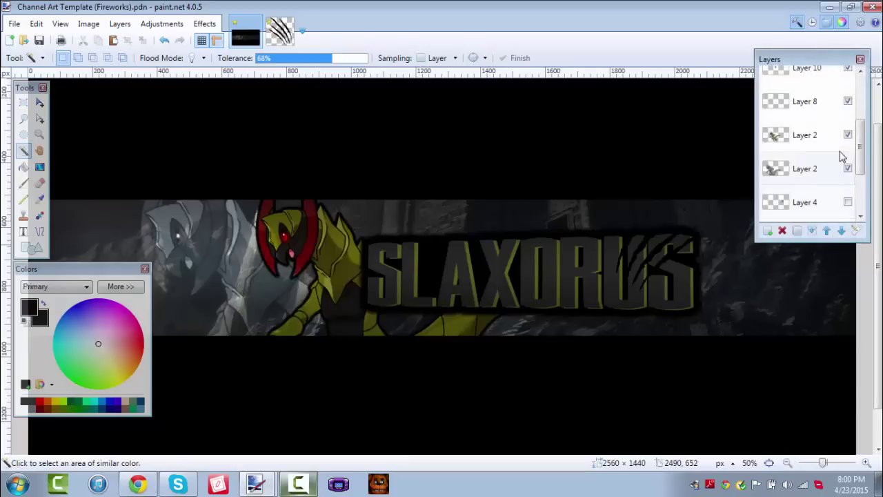
Step: Delete the dark shading layer, Layer 7, and add an empty layer directly above Layer 3
{"action": "scroll", "coordinate": [841, 157], "scroll_direction": "down", "scroll_amount": 3}
{"action": "scroll", "coordinate": [832, 132], "scroll_direction": "up", "scroll_amount": 6}
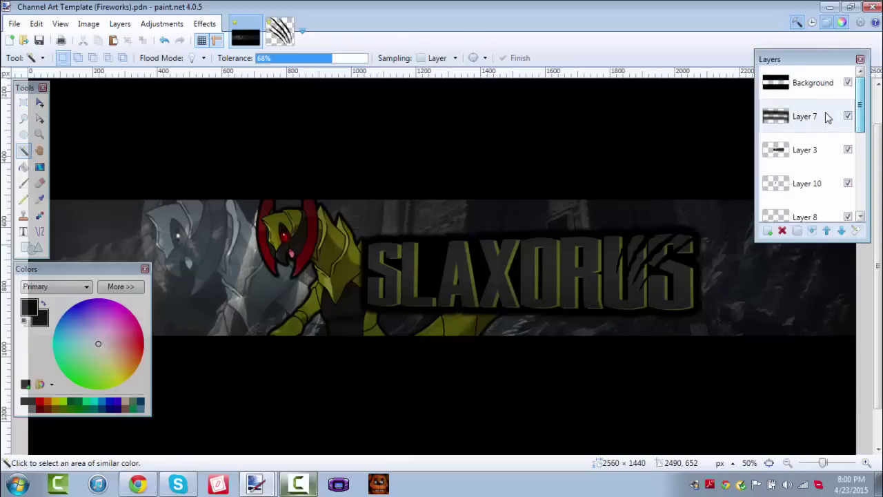
{"action": "double_click", "coordinate": [829, 118]}
{"action": "left_click", "coordinate": [493, 264]}
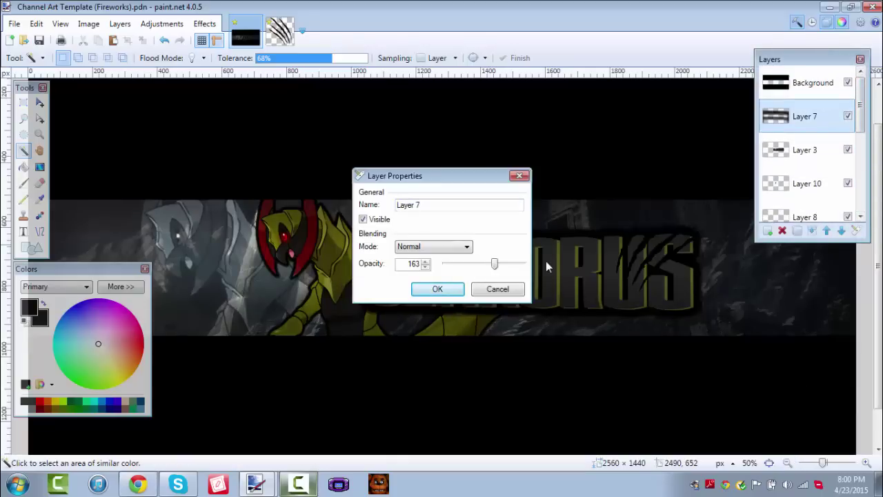
{"action": "left_click", "coordinate": [503, 291]}
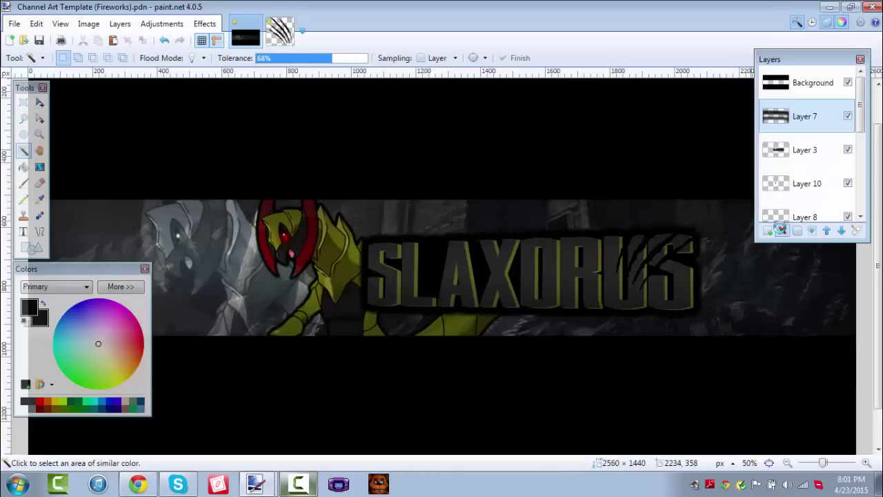
{"action": "left_click", "coordinate": [783, 231]}
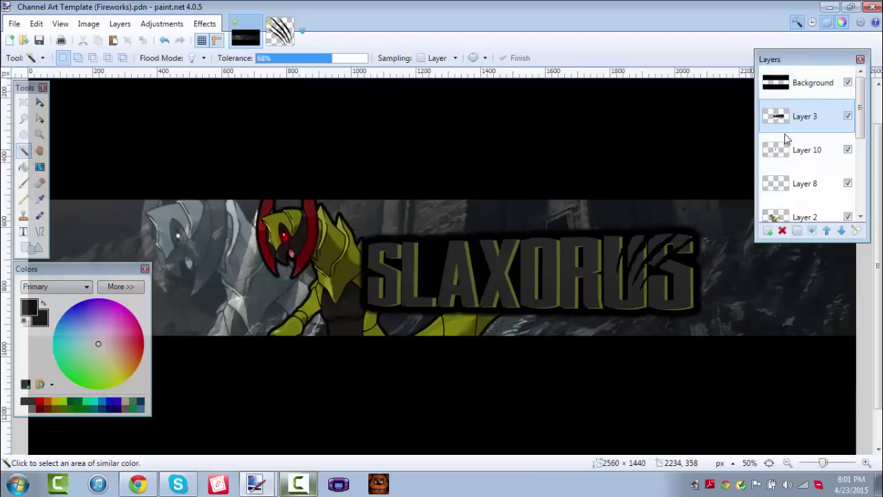
{"action": "left_click", "coordinate": [769, 230]}
Step: Set black at 205 opacity and a brush width of 350, and paint soft shading along the banner's lower edge
{"action": "left_click", "coordinate": [787, 463]}
{"action": "left_click", "coordinate": [787, 463]}
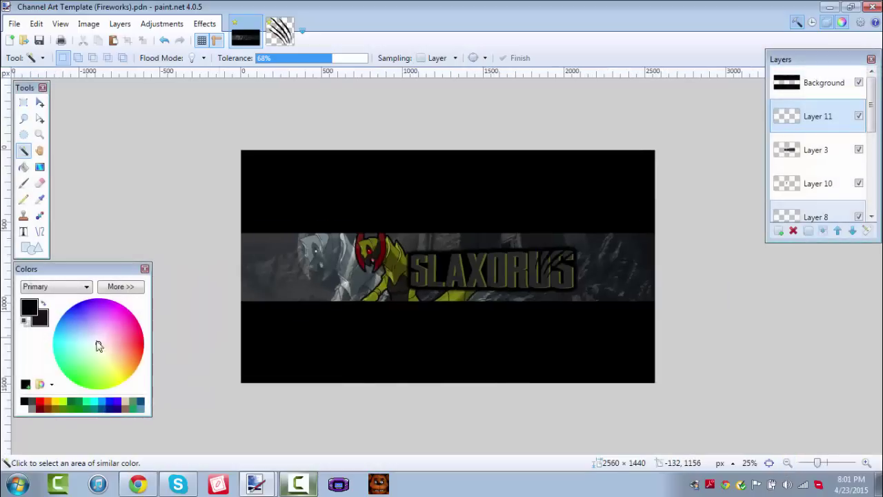
{"action": "left_click", "coordinate": [132, 288]}
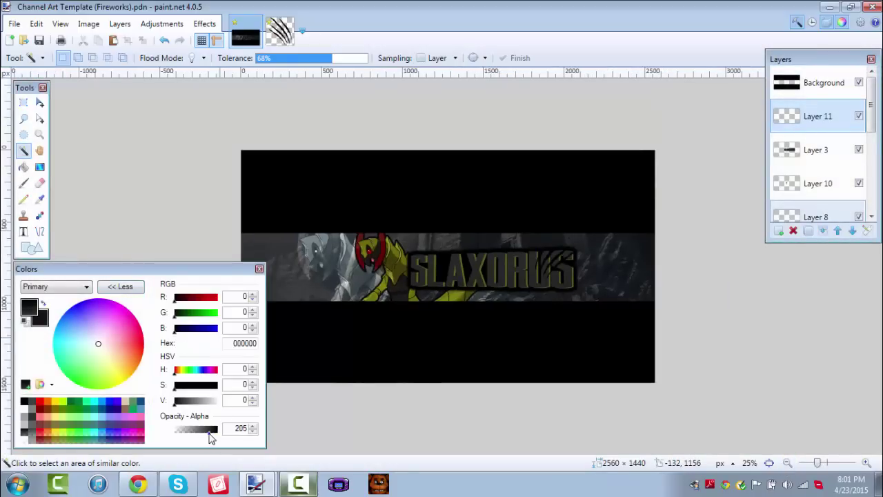
{"action": "left_click", "coordinate": [120, 287]}
{"action": "left_click", "coordinate": [24, 183]}
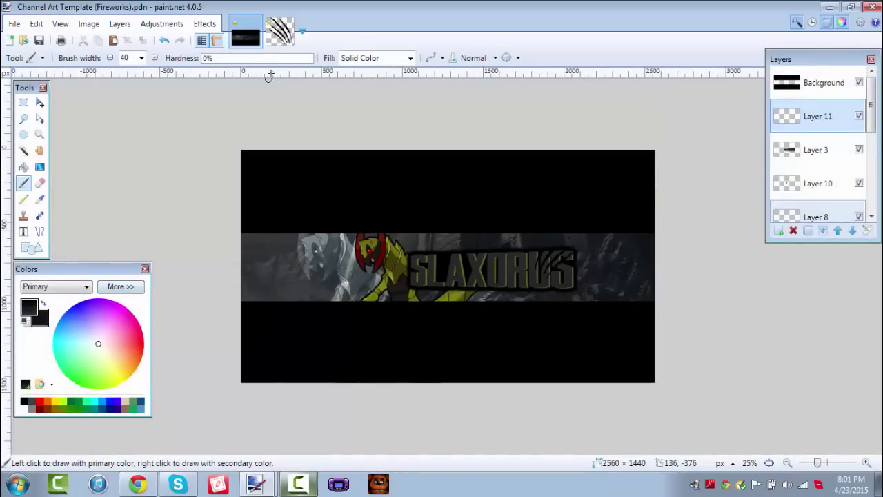
{"action": "left_click", "coordinate": [142, 58]}
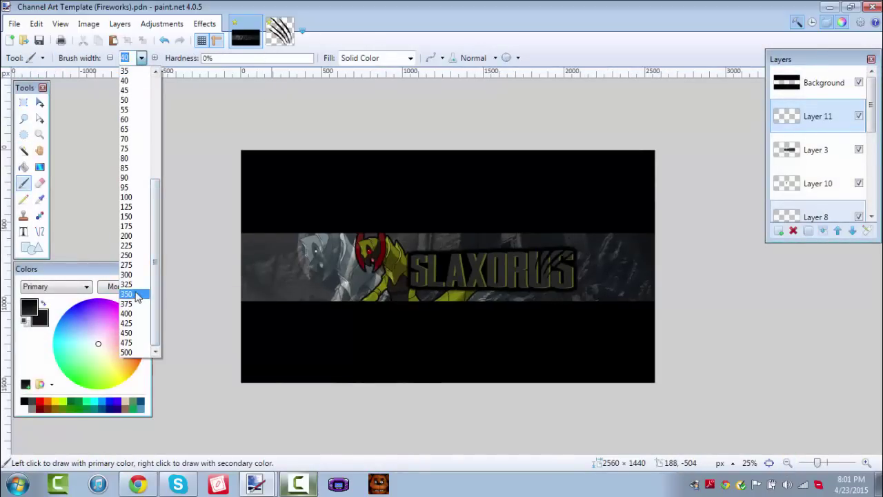
{"action": "left_click", "coordinate": [135, 289]}
{"action": "left_click_drag", "start_coordinate": [219, 302], "coordinate": [706, 320]}
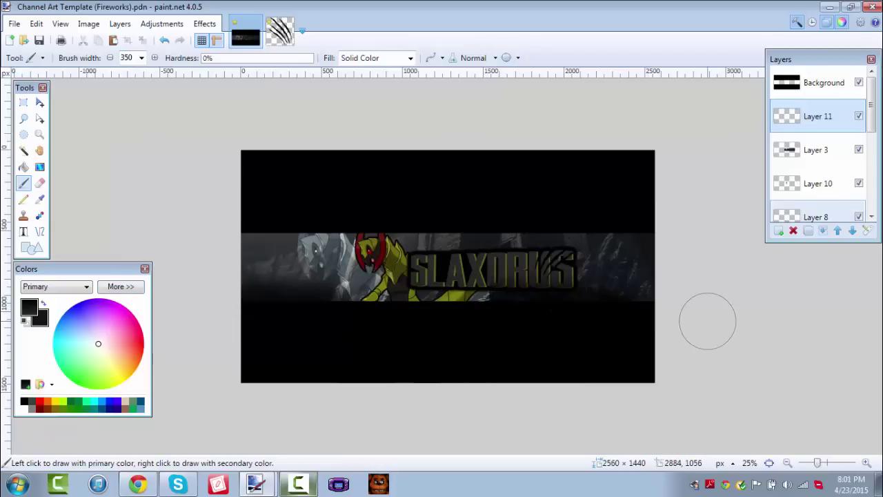
Step: Paint the same soft black shading along the banner's upper edge and at its ends
{"action": "left_click", "coordinate": [868, 463]}
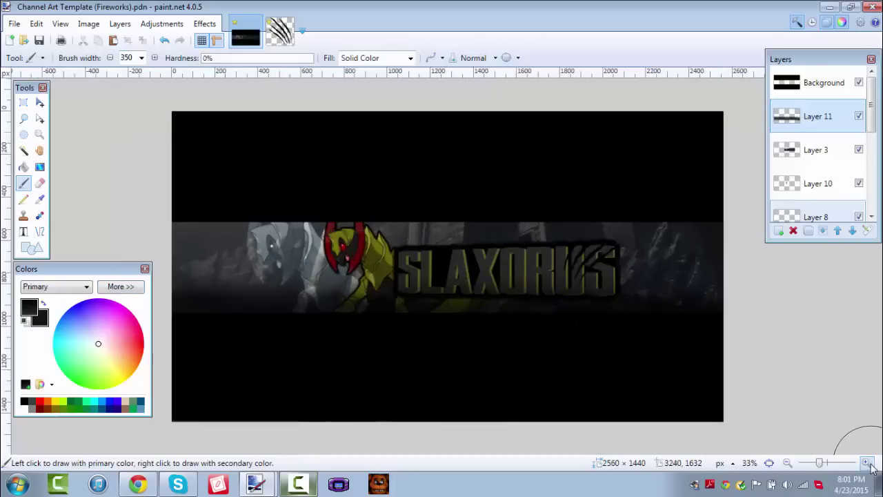
{"action": "left_click", "coordinate": [867, 464]}
{"action": "left_click", "coordinate": [788, 463]}
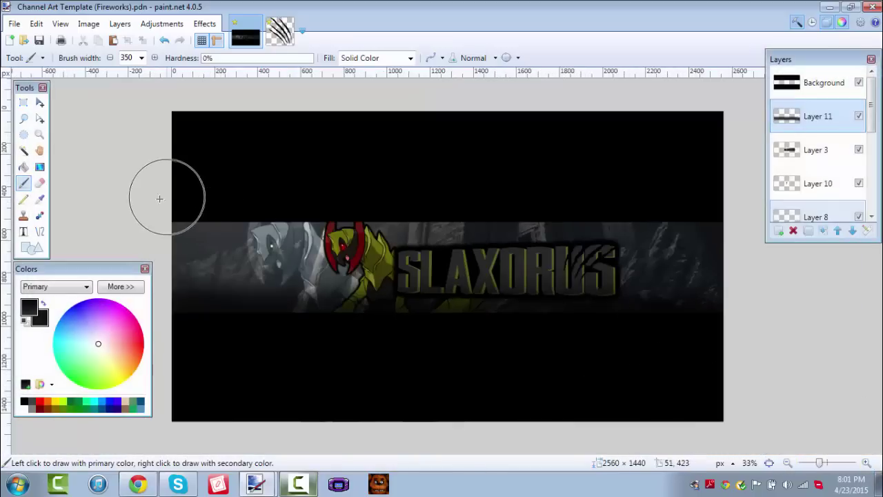
{"action": "mouse_move", "coordinate": [481, 207]}
{"action": "left_mouse_down"}
{"action": "mouse_move", "coordinate": [796, 215]}
{"action": "mouse_move", "coordinate": [785, 230]}
{"action": "left_mouse_up"}
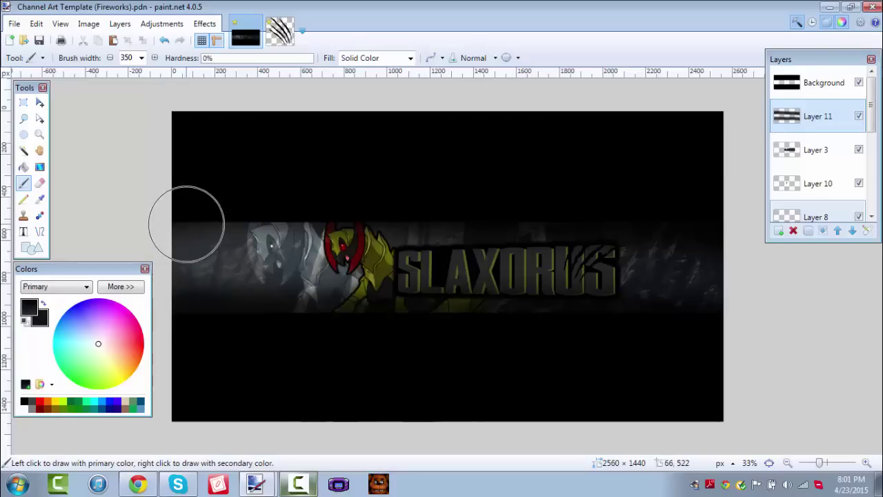
{"action": "left_click_drag", "start_coordinate": [186, 224], "coordinate": [163, 411]}
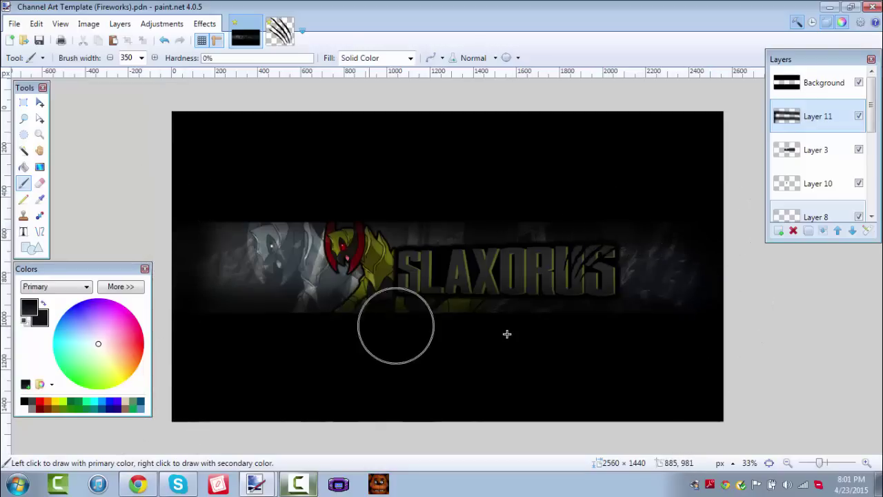
Step: Set the new shading layer's blend mode to Color Burn and its opacity to 231
{"action": "double_click", "coordinate": [811, 117]}
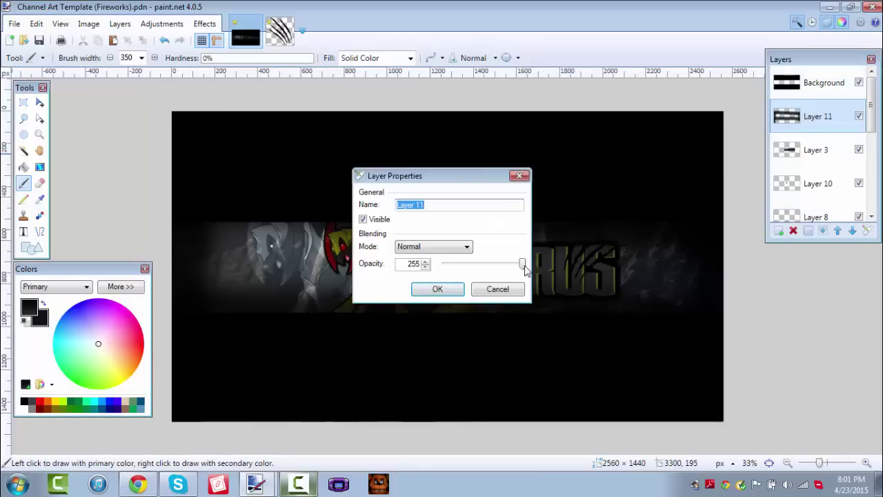
{"action": "left_click_drag", "start_coordinate": [524, 267], "coordinate": [516, 270]}
{"action": "scroll", "coordinate": [516, 270], "scroll_direction": "down", "scroll_amount": 3}
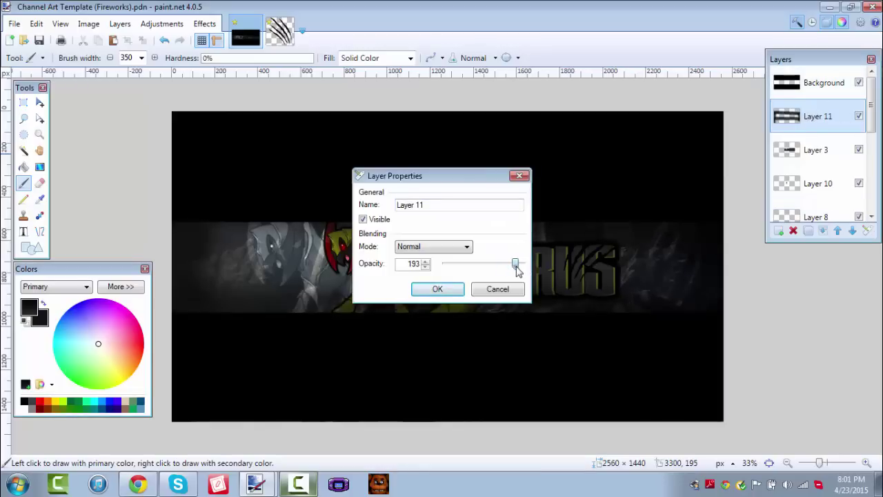
{"action": "left_click", "coordinate": [428, 247]}
{"action": "scroll", "coordinate": [428, 247], "scroll_direction": "down", "scroll_amount": 4}
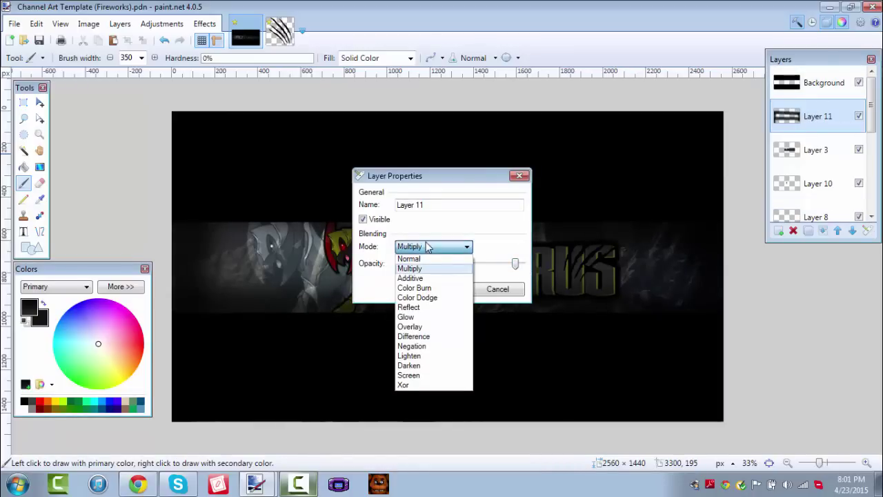
{"action": "scroll", "coordinate": [428, 247], "scroll_direction": "up", "scroll_amount": 1}
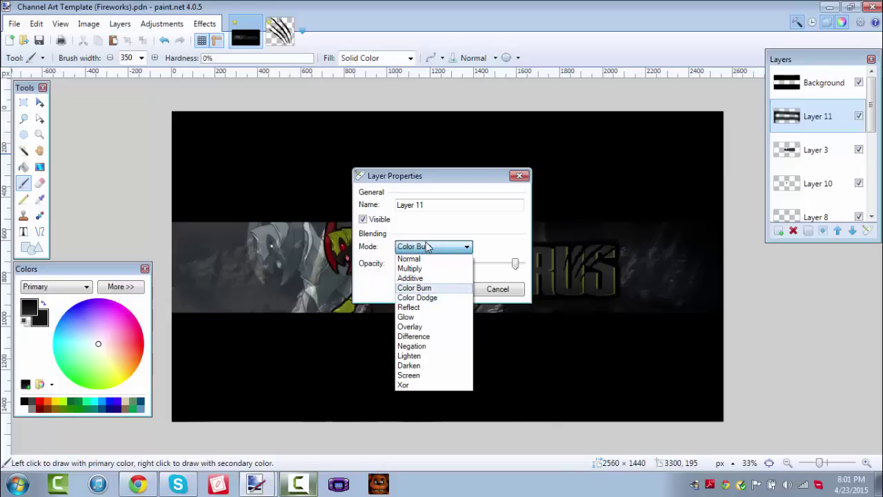
{"action": "left_click", "coordinate": [424, 179]}
{"action": "left_click_drag", "start_coordinate": [424, 178], "coordinate": [572, 229]}
{"action": "left_click_drag", "start_coordinate": [737, 302], "coordinate": [765, 331]}
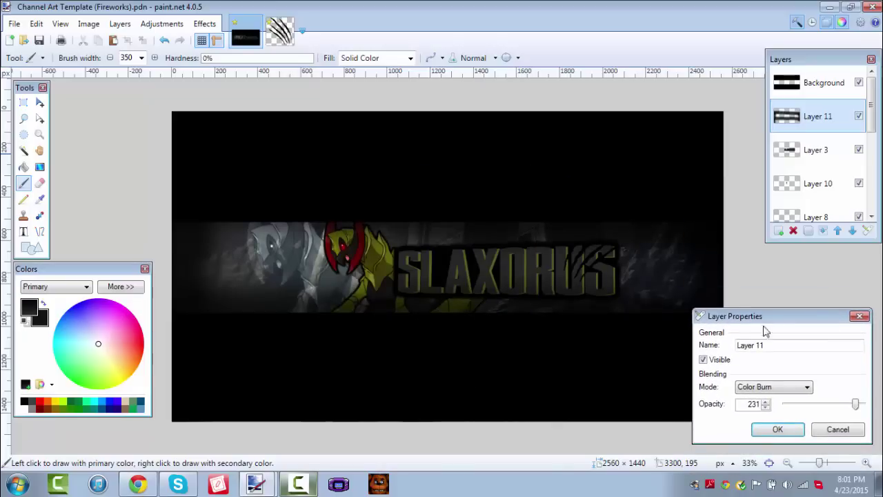
{"action": "left_click", "coordinate": [767, 430]}
Step: Examine the shaded banner edges, title and dragons up close and in full view
{"action": "left_click", "coordinate": [864, 463]}
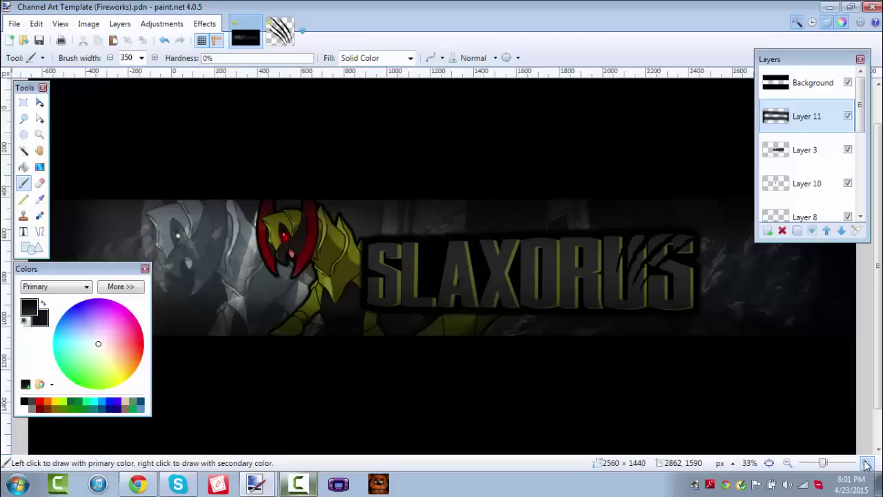
{"action": "left_click", "coordinate": [864, 463]}
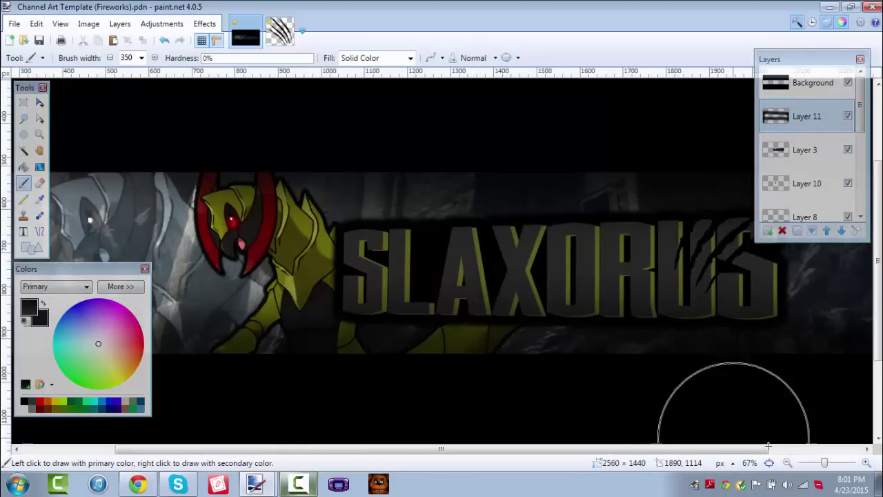
{"action": "left_click", "coordinate": [788, 463]}
{"action": "left_click", "coordinate": [787, 463]}
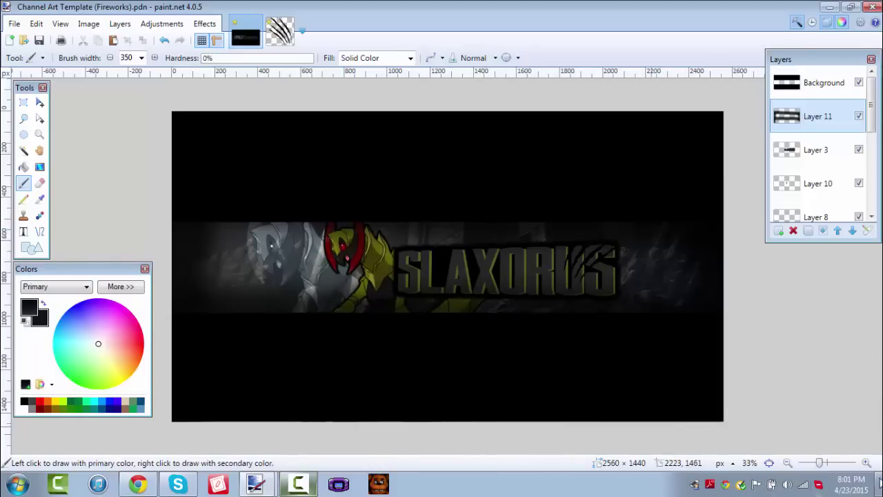
{"action": "left_click", "coordinate": [868, 463]}
{"action": "left_click", "coordinate": [789, 464]}
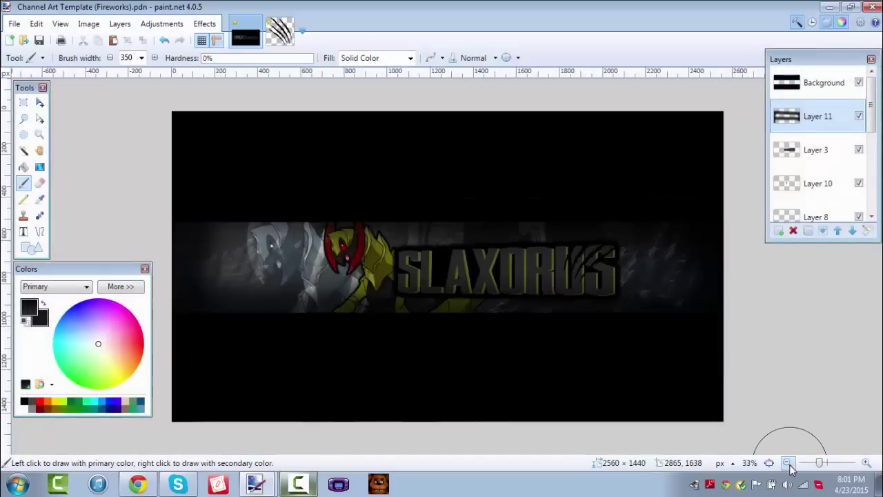
{"action": "left_click", "coordinate": [788, 464]}
{"action": "scroll", "coordinate": [873, 470], "scroll_direction": "up", "scroll_amount": 2}
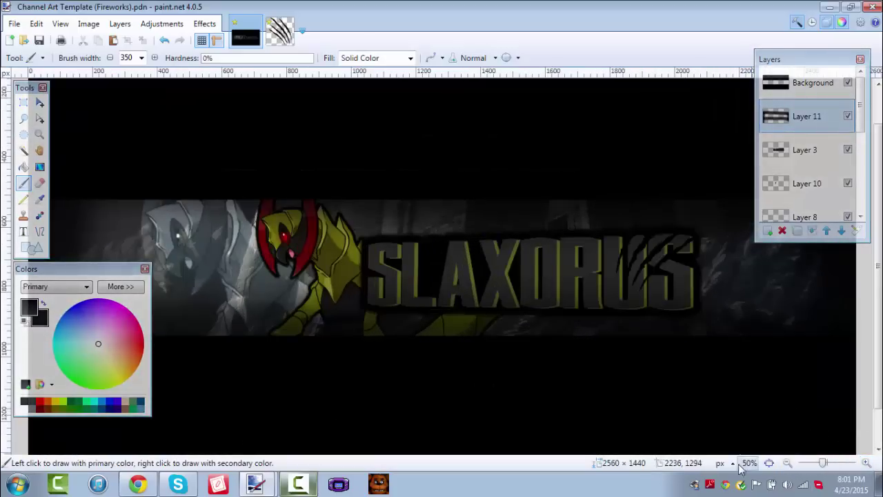
{"action": "scroll", "coordinate": [773, 467], "scroll_direction": "down", "scroll_amount": 2}
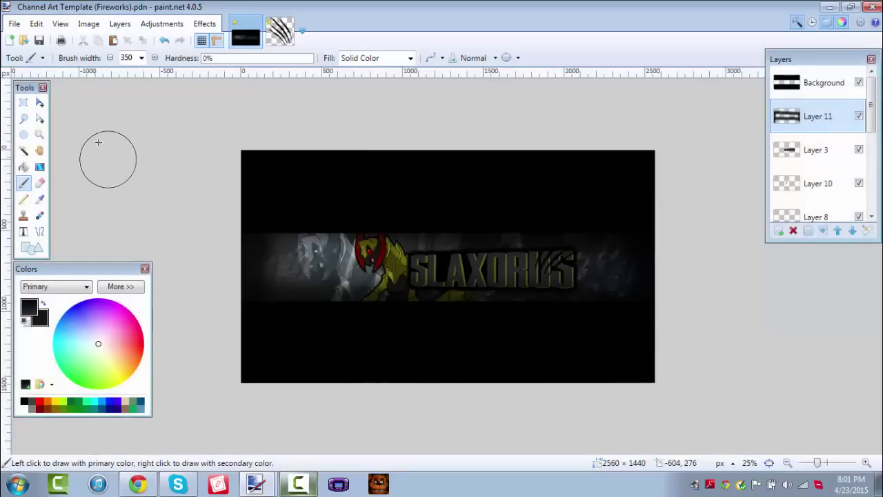
Step: Create a new image 500 pixels wide and 500 pixels high
{"action": "left_click", "coordinate": [14, 25]}
{"action": "left_click", "coordinate": [15, 24]}
{"action": "left_click", "coordinate": [15, 25]}
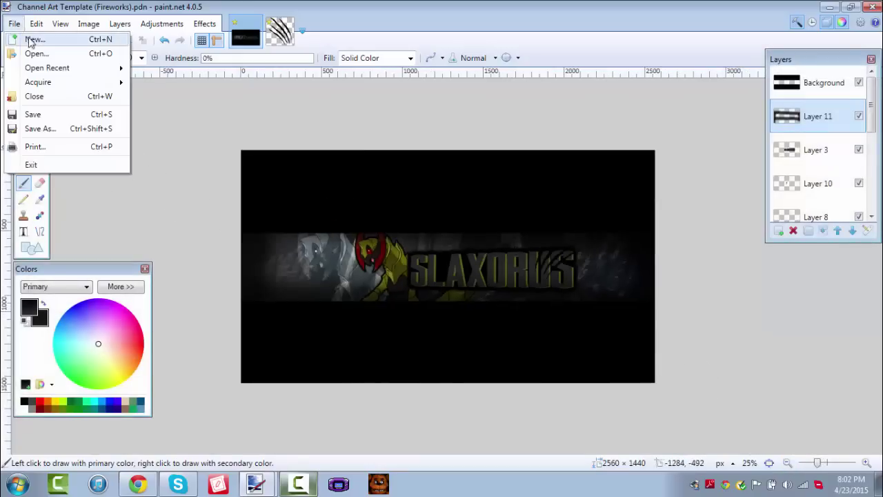
{"action": "left_click", "coordinate": [30, 41]}
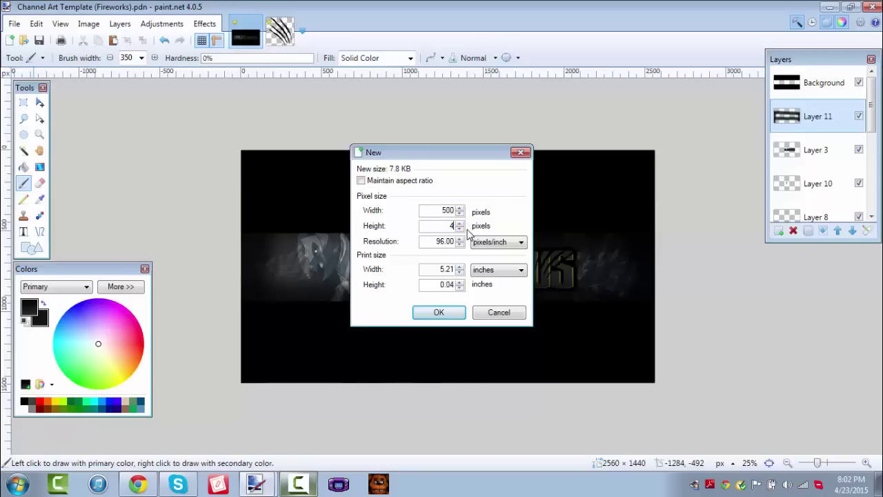
{"action": "key", "text": "BackSpace"}
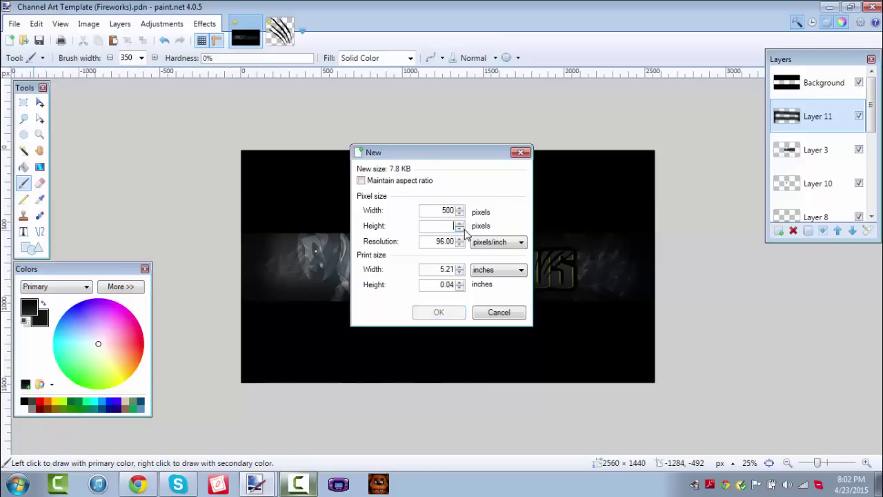
{"action": "type", "text": "500"}
{"action": "left_click", "coordinate": [447, 313]}
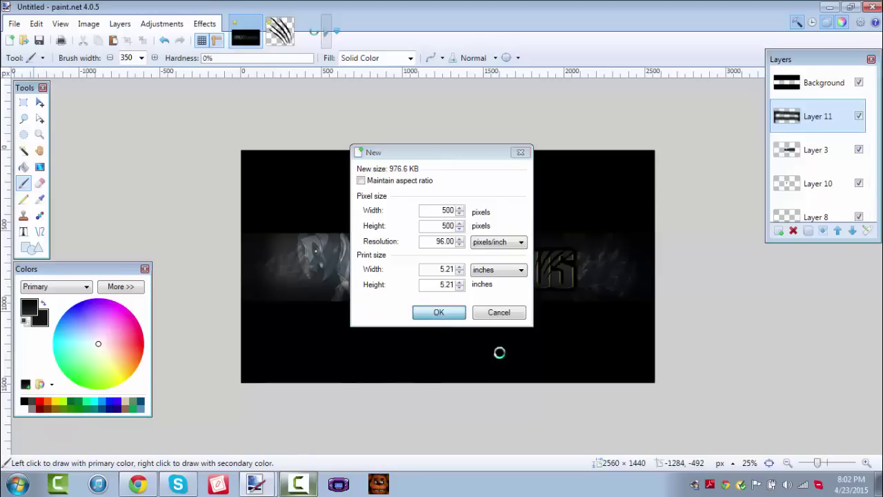
Step: Select the new canvas's entire white fill with the Magic Wand and delete it to leave the background transparent
{"action": "left_click", "coordinate": [23, 150]}
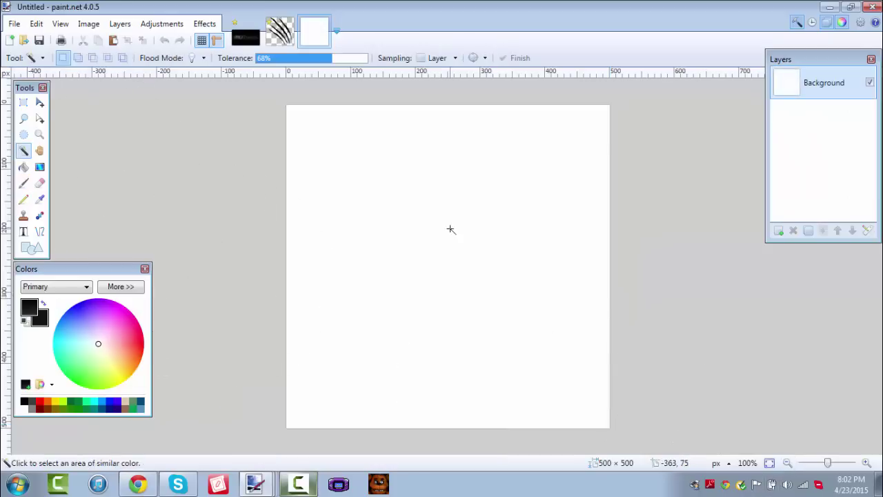
{"action": "left_click", "coordinate": [450, 228]}
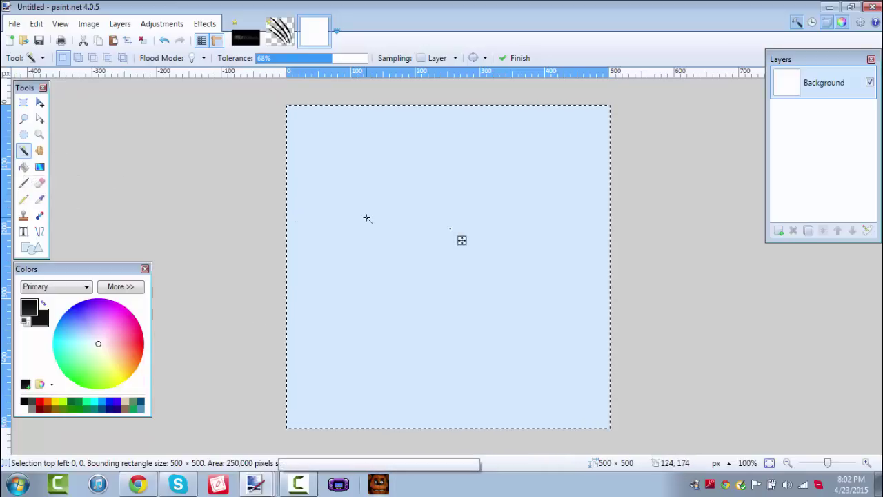
{"action": "key", "text": "Delete"}
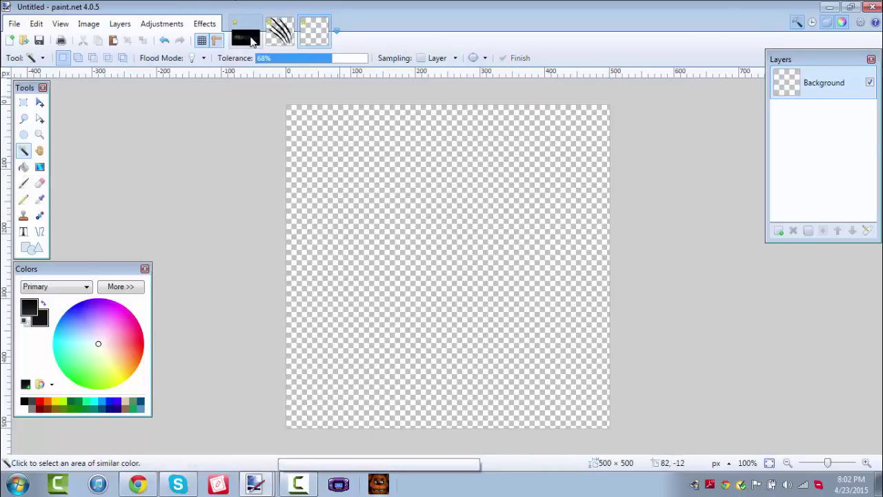
Step: Copy an area about 1337 × 1208 pixels from the banner's green dragon layer, and add a new layer to the blank 500 × 500 image
{"action": "left_click", "coordinate": [245, 36]}
{"action": "left_click", "coordinate": [867, 465]}
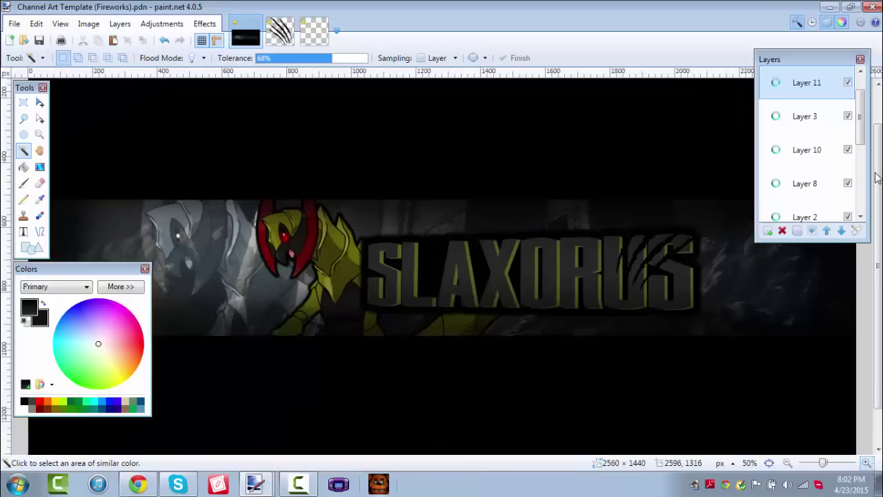
{"action": "scroll", "coordinate": [862, 122], "scroll_direction": "down", "scroll_amount": 3}
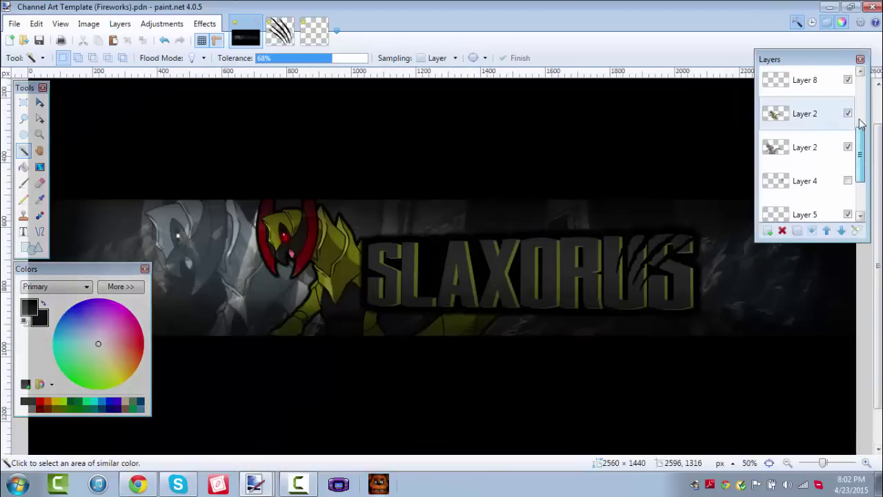
{"action": "left_click", "coordinate": [805, 113]}
{"action": "left_click", "coordinate": [24, 102]}
{"action": "mouse_move", "coordinate": [153, 110]}
{"action": "left_mouse_down"}
{"action": "mouse_move", "coordinate": [193, 162]}
{"action": "mouse_move", "coordinate": [585, 494]}
{"action": "left_mouse_up"}
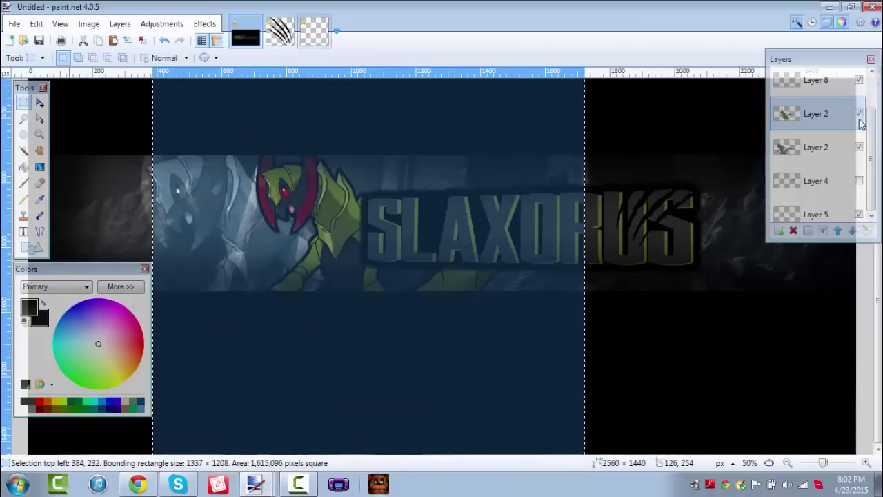
{"action": "key", "text": "ctrl+Tab"}
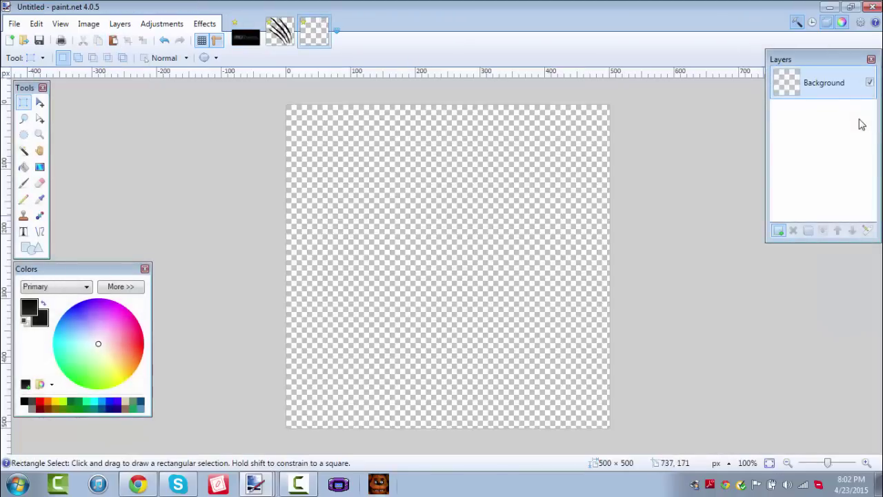
{"action": "key", "text": "ctrl+shift+n"}
{"action": "key", "text": "ctrl+v"}
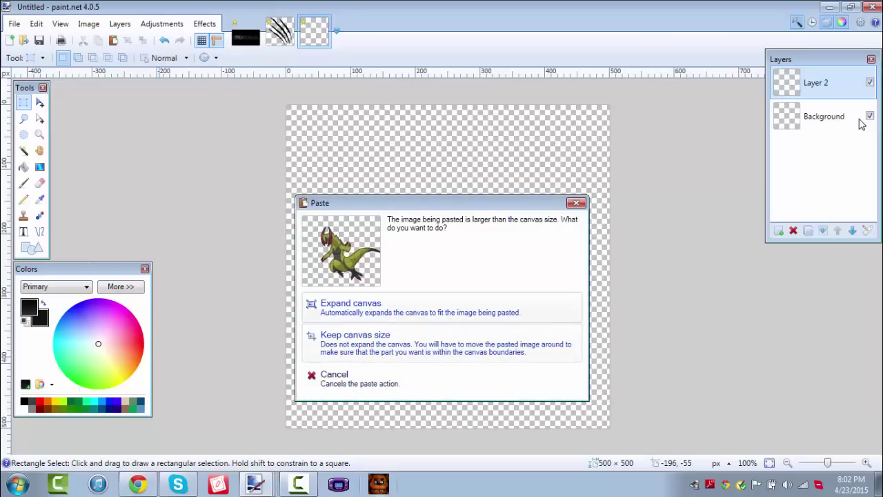
{"action": "key", "text": "Return"}
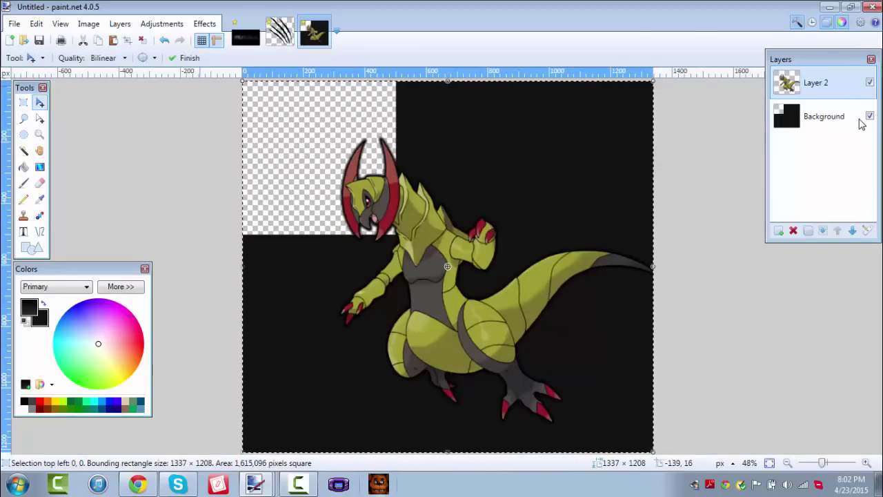
{"action": "key", "text": "ctrl+z"}
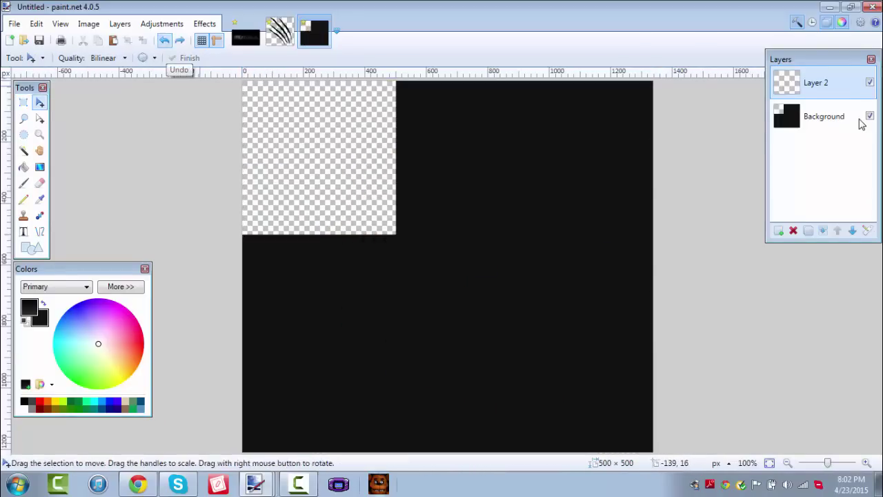
{"action": "key", "text": "ctrl+z"}
{"action": "key", "text": "alt+l"}
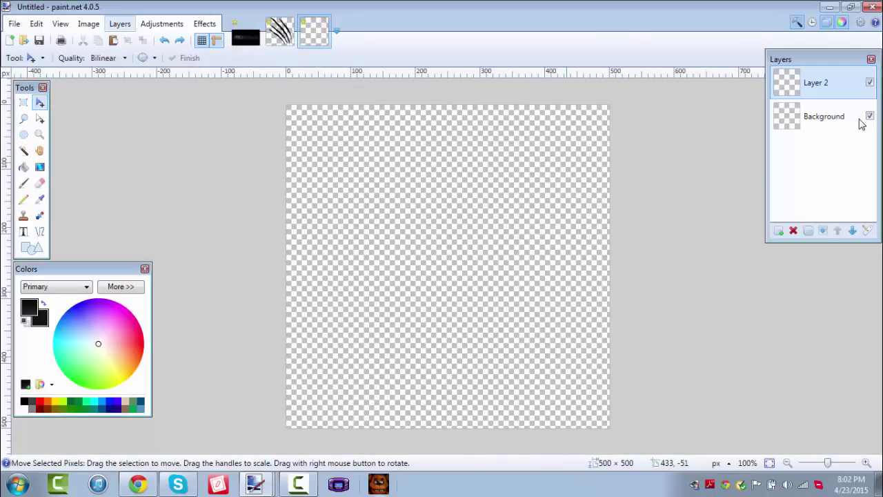
{"action": "key", "text": "Left"}
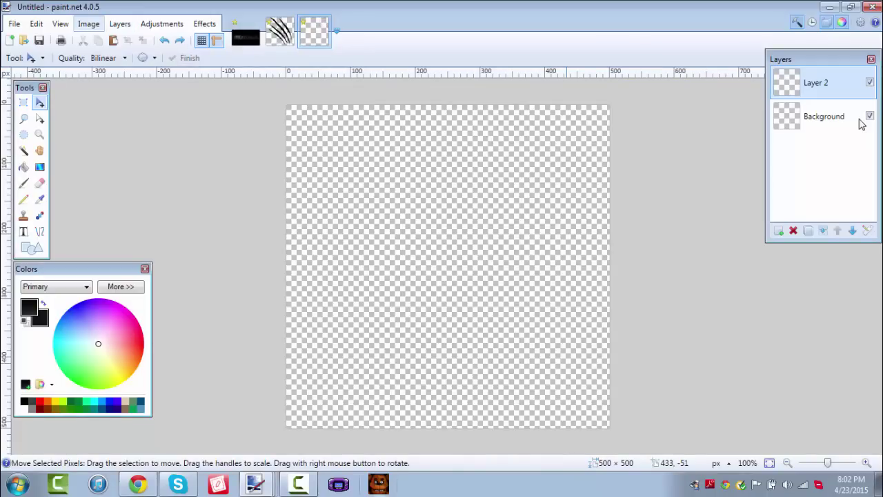
{"action": "key", "text": "Escape"}
Step: Paste the green dragon on the new layer keeping the canvas size, and move its head and upper body into the canvas
{"action": "key", "text": "ctrl+v"}
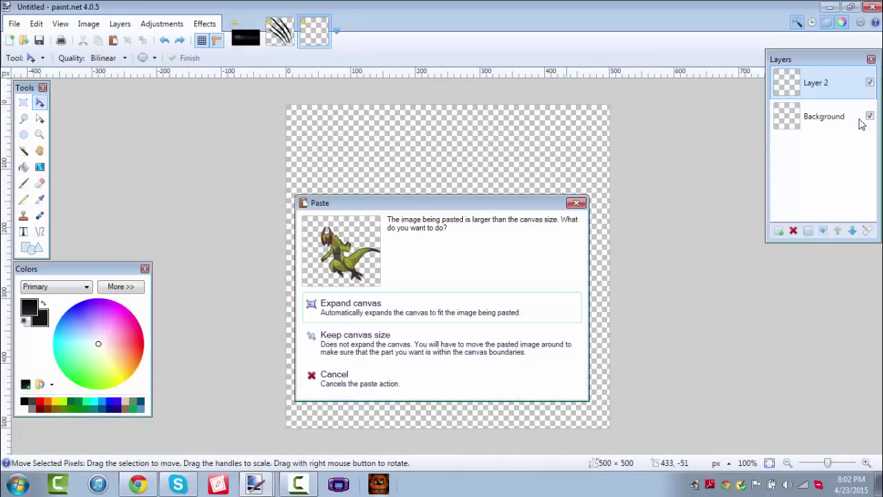
{"action": "key", "text": "Down"}
{"action": "key", "text": "Return"}
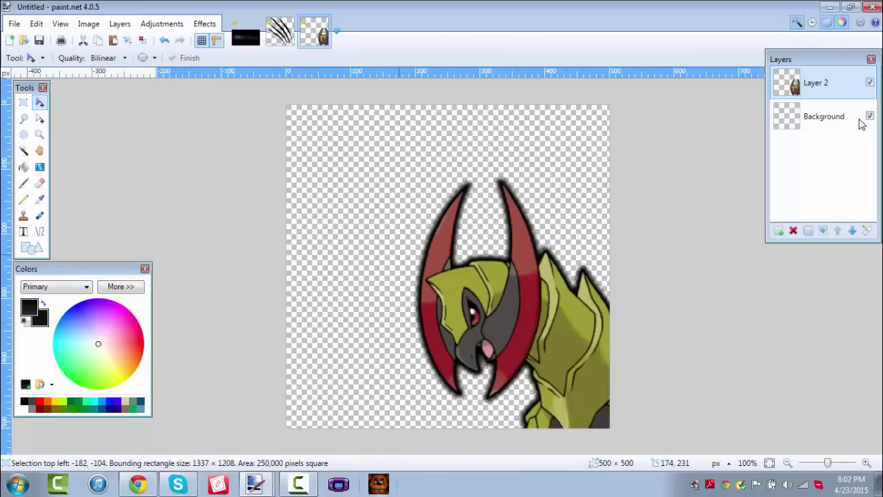
{"action": "left_click_drag", "start_coordinate": [351, 222], "coordinate": [341, 203]}
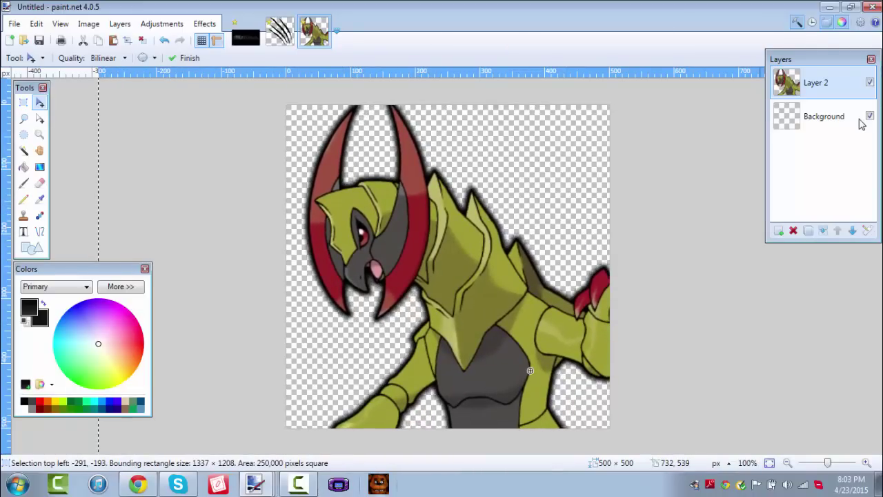
Step: Scale the pasted dragon to about 1229 × 1110 pixels, move it up so its horns reach the canvas's upper edge, and deselect it
{"action": "key", "text": "ctrl+minus"}
{"action": "key", "text": "ctrl+minus"}
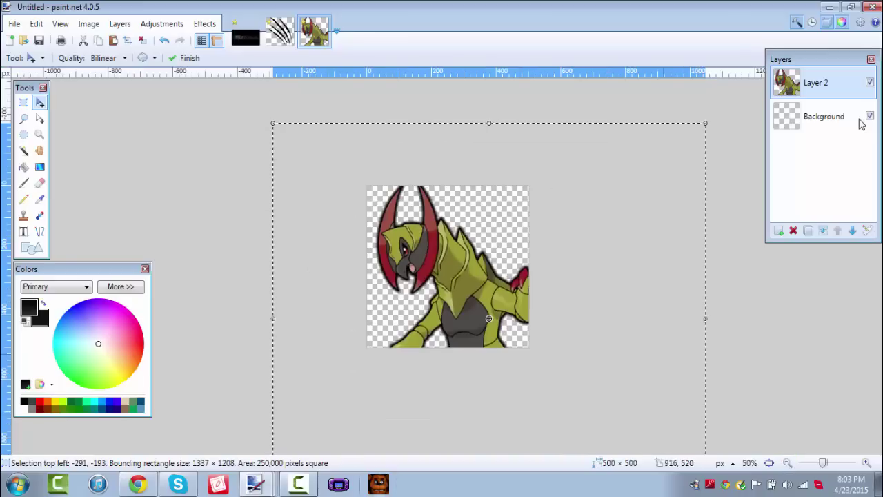
{"action": "left_click_drag", "start_coordinate": [707, 123], "coordinate": [673, 144]}
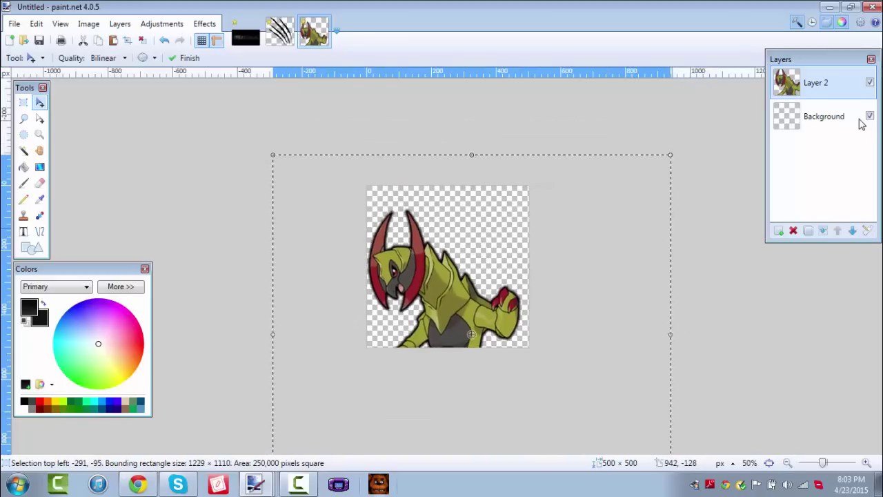
{"action": "mouse_move", "coordinate": [547, 227]}
{"action": "left_mouse_down"}
{"action": "mouse_move", "coordinate": [566, 204]}
{"action": "mouse_move", "coordinate": [558, 202]}
{"action": "left_mouse_up"}
{"action": "key", "text": "ctrl+z"}
{"action": "key", "text": "ctrl+z"}
{"action": "key", "text": "ctrl+z"}
{"action": "key", "text": "ctrl+z"}
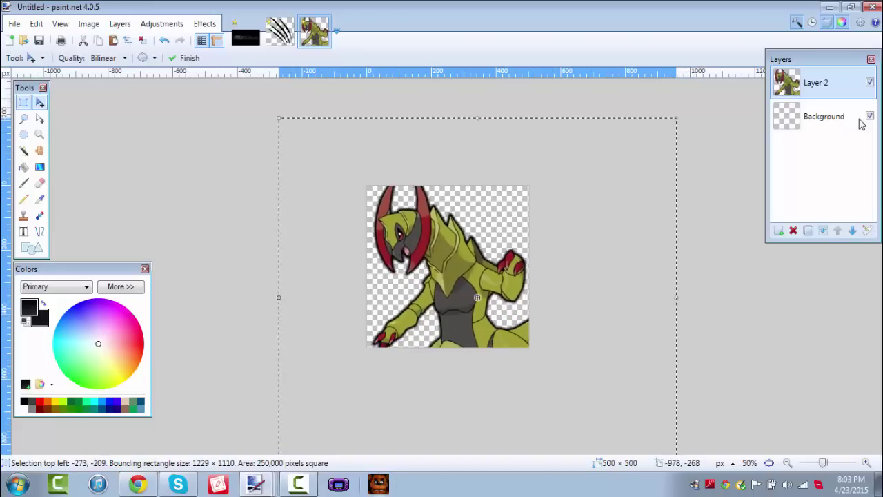
{"action": "left_click", "coordinate": [23, 102]}
{"action": "left_click", "coordinate": [593, 231]}
Step: Copy the selected area of the banner's Layer 6 and paste it on the dragon image's Background layer, keeping the canvas size
{"action": "key", "text": "ctrl+Tab"}
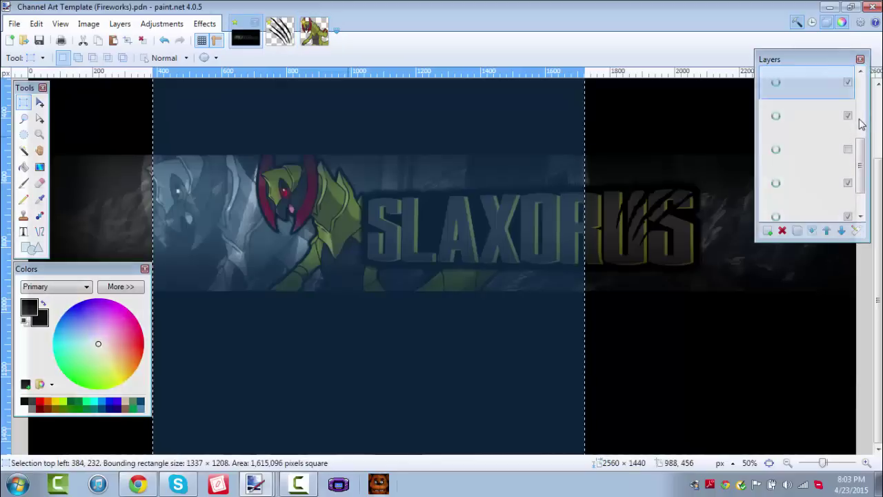
{"action": "scroll", "coordinate": [861, 124], "scroll_direction": "down", "scroll_amount": 1}
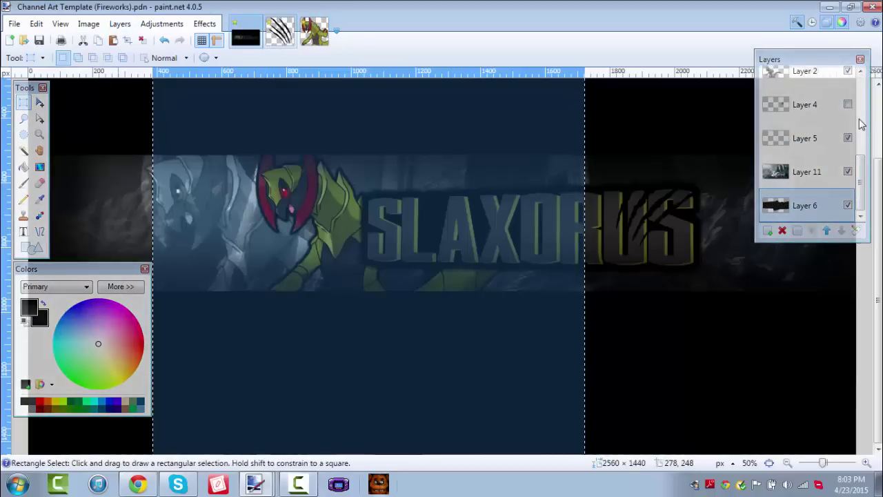
{"action": "key", "text": "ctrl+Tab"}
{"action": "key", "text": "ctrl+Tab"}
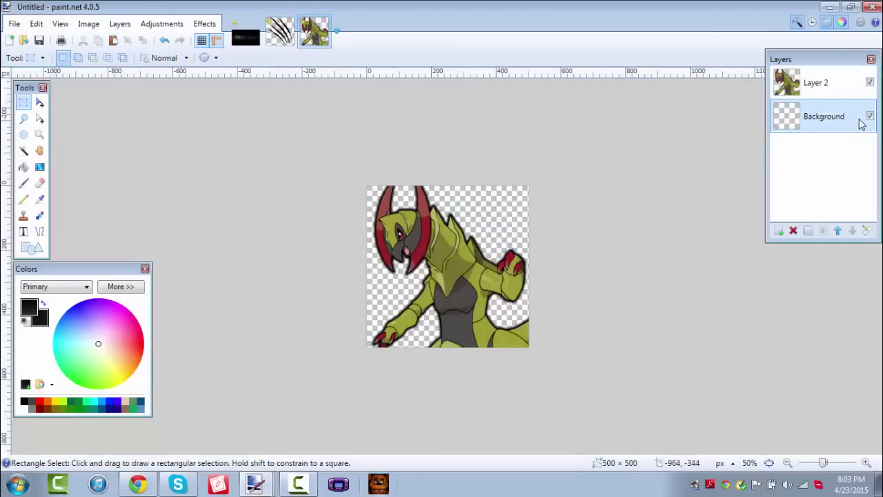
{"action": "key", "text": "ctrl+v"}
{"action": "key", "text": "Down"}
{"action": "key", "text": "Return"}
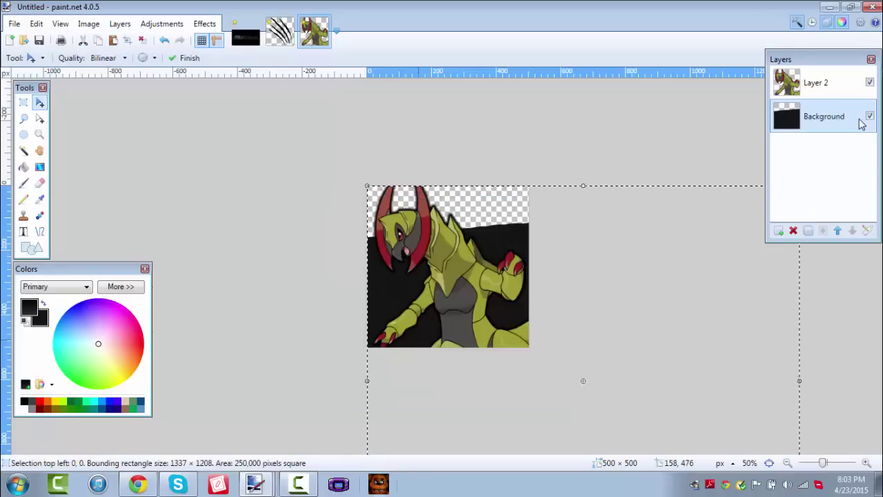
Step: Move the pasted dark fill so it covers the whole canvas behind the dragon, and deselect it
{"action": "mouse_move", "coordinate": [422, 350]}
{"action": "left_mouse_down"}
{"action": "mouse_move", "coordinate": [363, 237]}
{"action": "mouse_move", "coordinate": [355, 247]}
{"action": "mouse_move", "coordinate": [367, 239]}
{"action": "left_mouse_up"}
{"action": "left_click", "coordinate": [24, 102]}
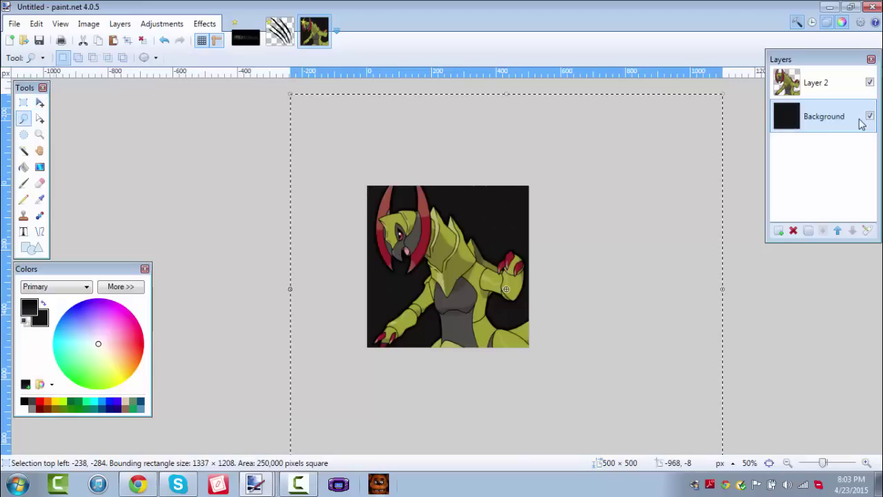
{"action": "left_click", "coordinate": [206, 78]}
Step: Copy an area about 920 × 799 pixels from the banner's rock scenery layer and paste it as a new layer beneath the dragon, keeping the canvas size
{"action": "key", "text": "ctrl+Tab"}
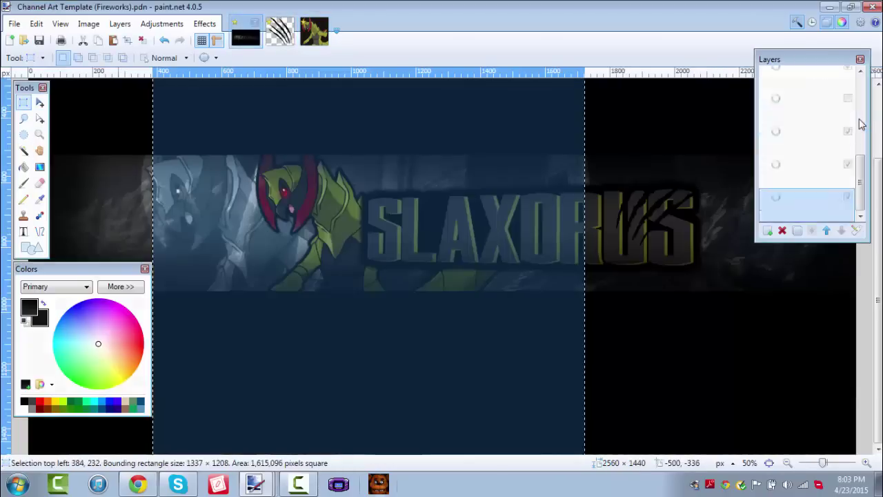
{"action": "left_click", "coordinate": [807, 172]}
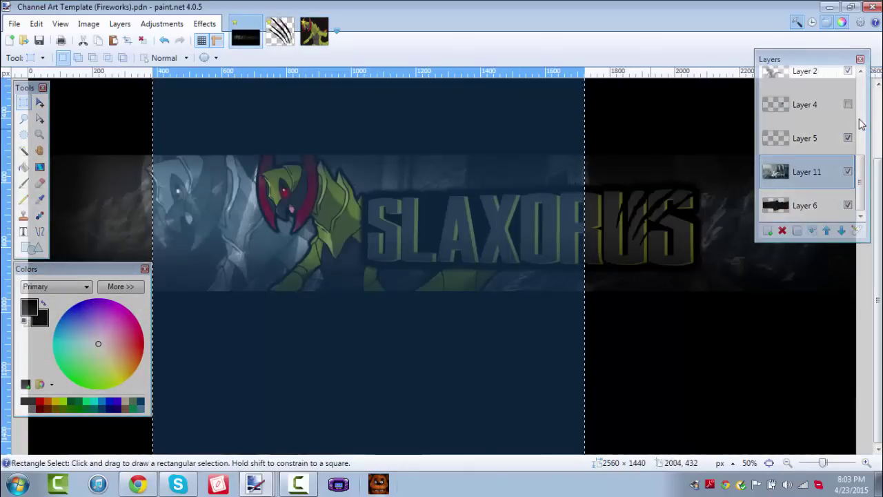
{"action": "mouse_move", "coordinate": [624, 116]}
{"action": "left_mouse_down"}
{"action": "mouse_move", "coordinate": [882, 360]}
{"action": "mouse_move", "coordinate": [880, 372]}
{"action": "left_mouse_up"}
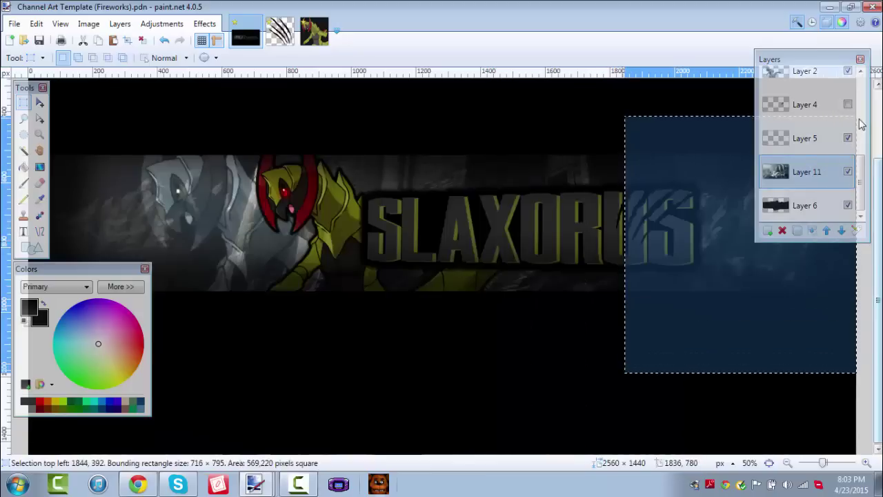
{"action": "left_click_drag", "start_coordinate": [559, 138], "coordinate": [860, 396]}
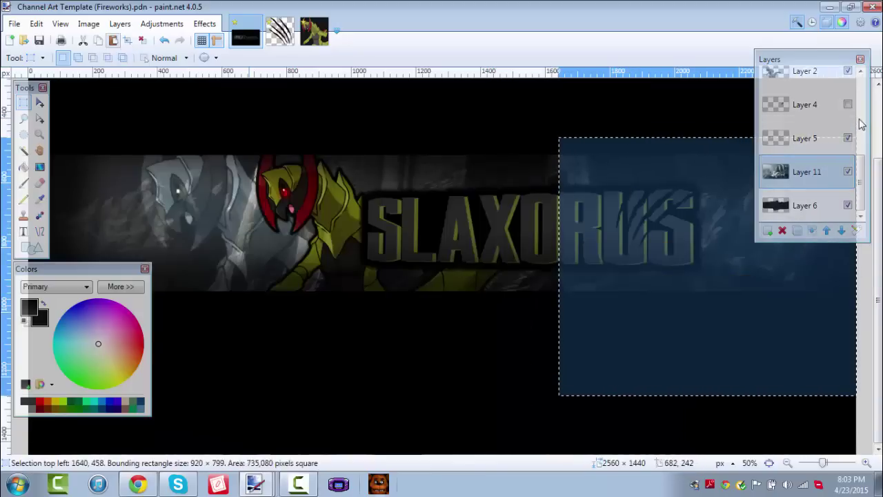
{"action": "left_click", "coordinate": [314, 31]}
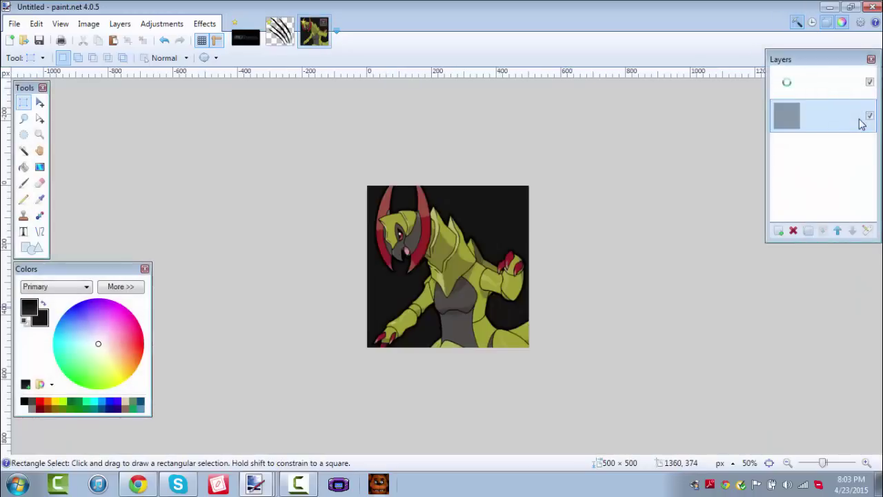
{"action": "key", "text": "ctrl+shift+v"}
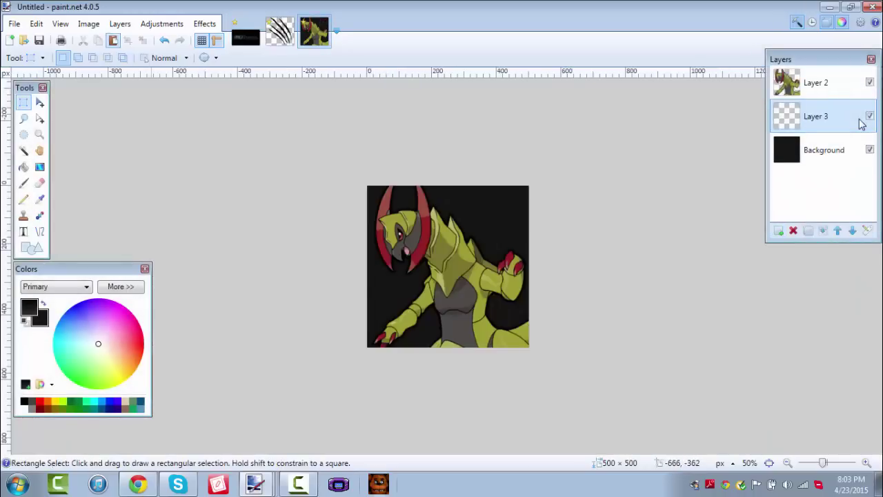
{"action": "key", "text": "Return"}
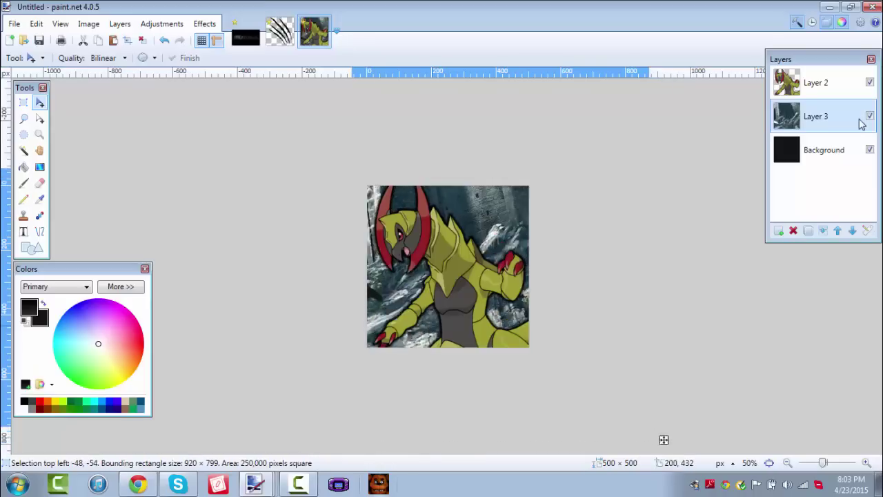
Step: Try several blend modes on the rock scenery layer beneath the dragon and choose Overlay
{"action": "double_click", "coordinate": [861, 123]}
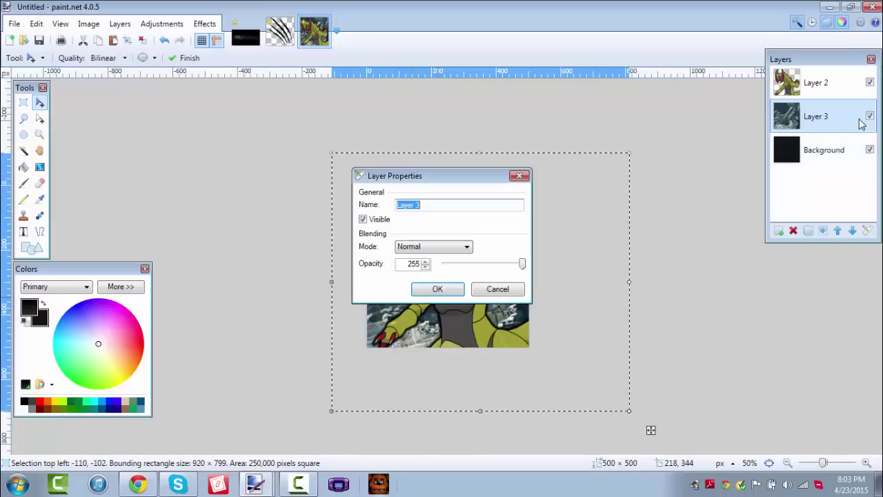
{"action": "key", "text": "Tab"}
{"action": "key", "text": "Tab"}
{"action": "key", "text": "alt+Down"}
{"action": "key", "text": "Down"}
{"action": "key", "text": "Down"}
{"action": "key", "text": "Down"}
{"action": "key", "text": "Down"}
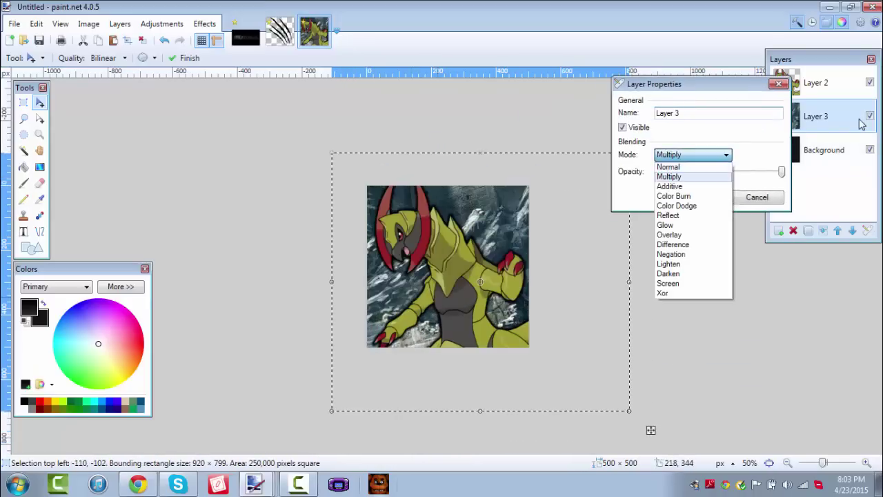
{"action": "key", "text": "Down"}
{"action": "key", "text": "Down"}
{"action": "key", "text": "Down"}
{"action": "key", "text": "Down"}
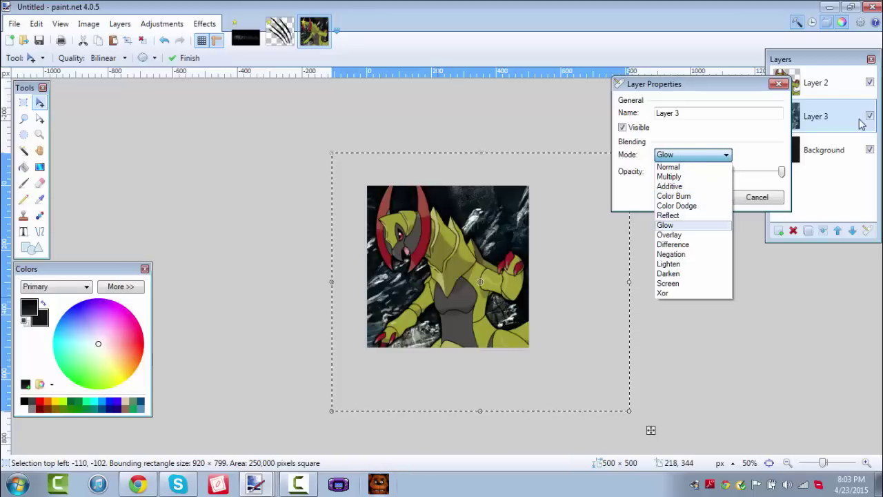
{"action": "key", "text": "Down"}
{"action": "key", "text": "Up"}
{"action": "key", "text": "Up"}
{"action": "key", "text": "Up"}
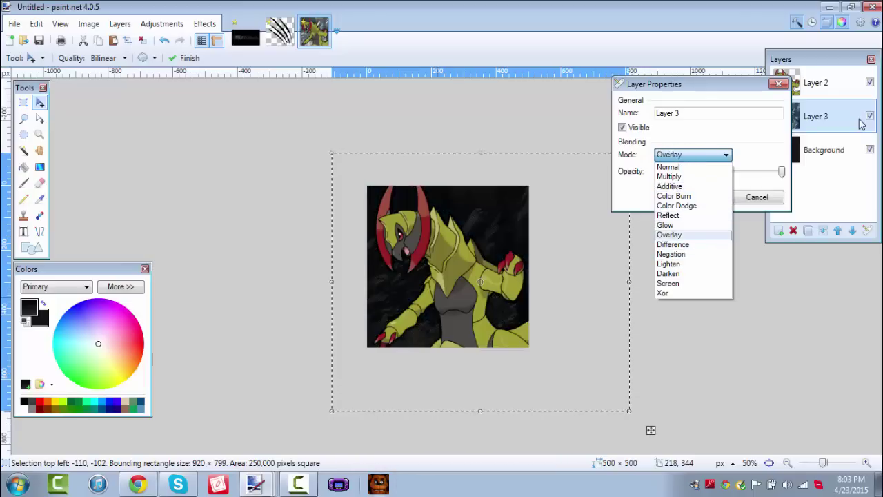
{"action": "key", "text": "Return"}
Step: Lower the rock scenery layer's opacity to 174, apply the layer properties, and deselect the pasted area
{"action": "key", "text": "Tab"}
{"action": "type", "text": "141"}
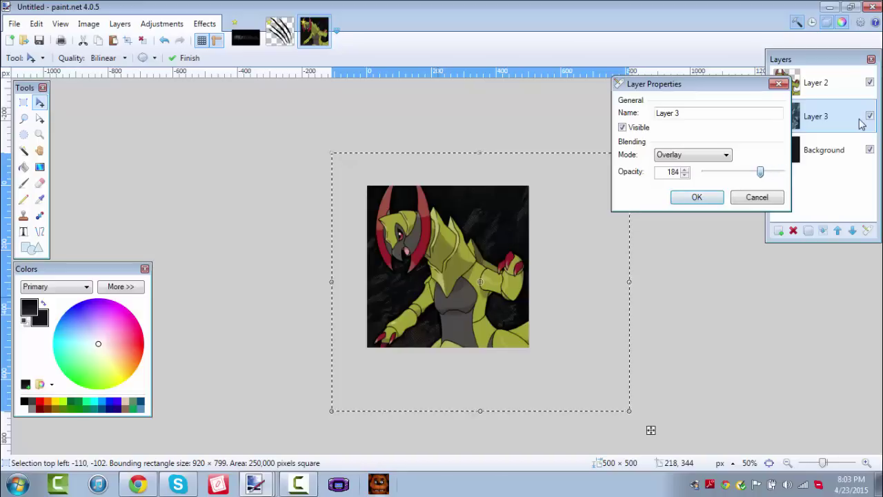
{"action": "key", "text": "Return"}
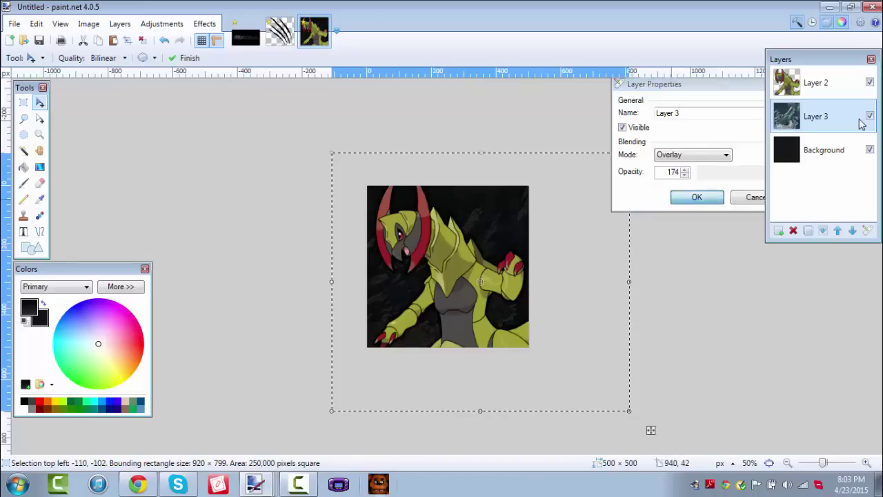
{"action": "key", "text": "s"}
{"action": "key", "text": "ctrl+d"}
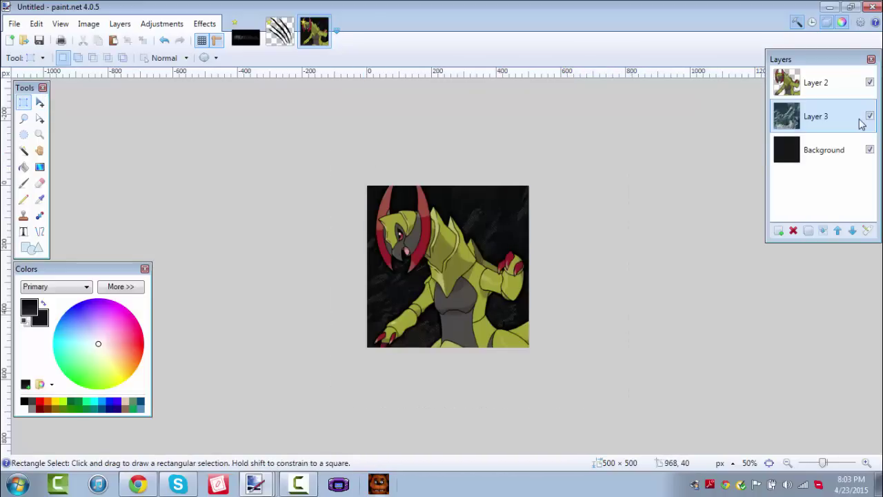
Step: Add a new empty layer above the dragon layer
{"action": "key", "text": "ctrl+plus"}
{"action": "key", "text": "ctrl+plus"}
{"action": "key", "text": "alt+Page_Up"}
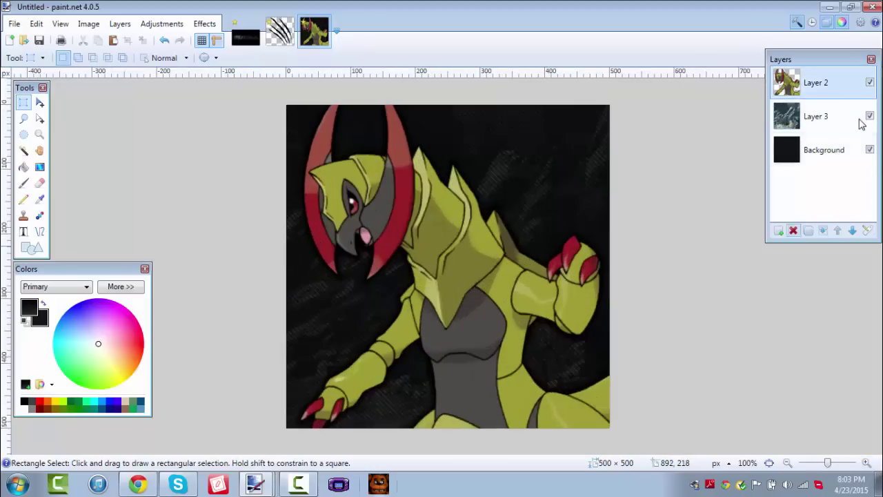
{"action": "key", "text": "ctrl+shift+n"}
Step: Sample the red of the eye from the dragon layer and intensify it to D30A00 with an alpha of 159
{"action": "key", "text": "k"}
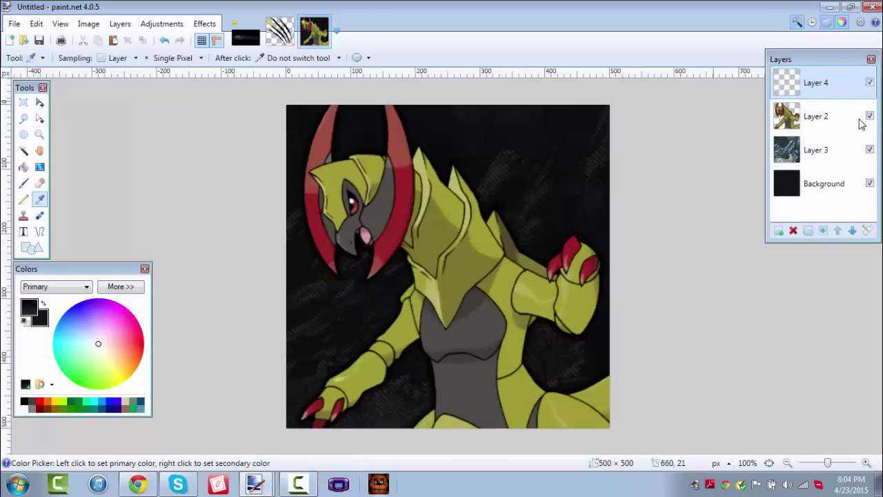
{"action": "left_click", "coordinate": [862, 123]}
{"action": "left_click", "coordinate": [354, 212]}
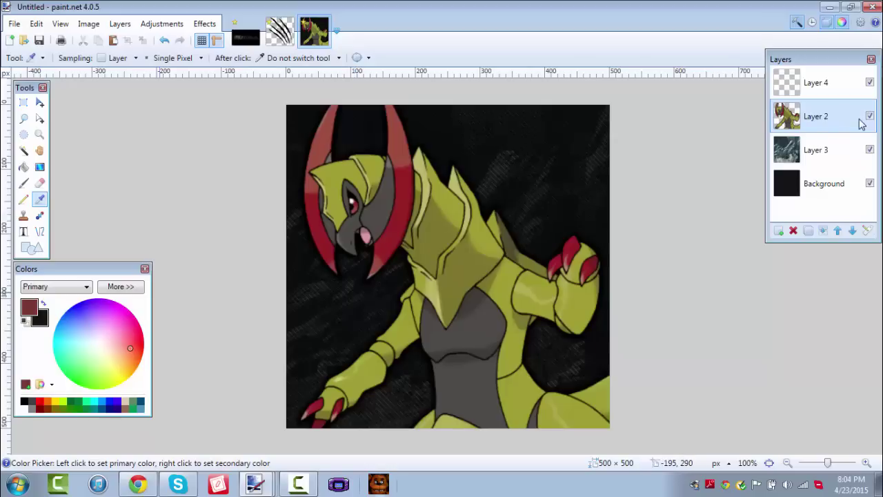
{"action": "left_click", "coordinate": [120, 286]}
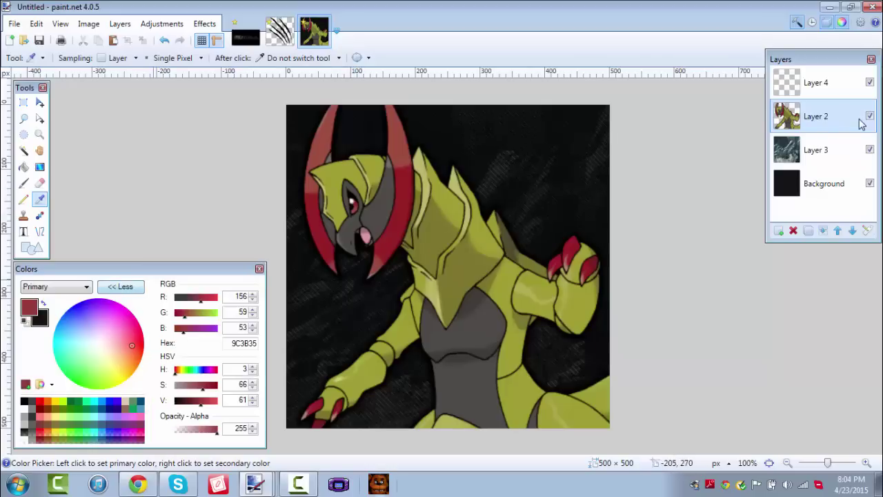
{"action": "left_click_drag", "start_coordinate": [203, 388], "coordinate": [216, 388]}
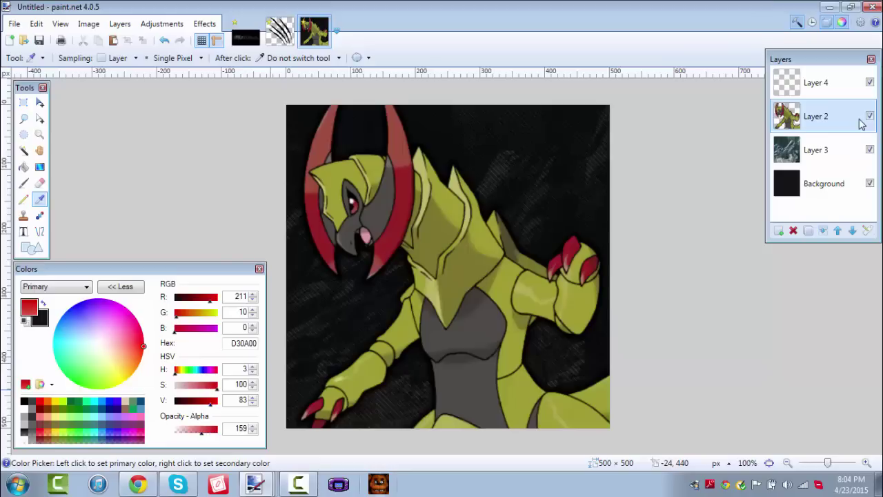
Step: Paint over the dragon's eye on the new top layer with a 35-pixel brush in semi-transparent red D30000
{"action": "left_click_drag", "start_coordinate": [144, 347], "coordinate": [125, 305]}
{"action": "key", "text": "b"}
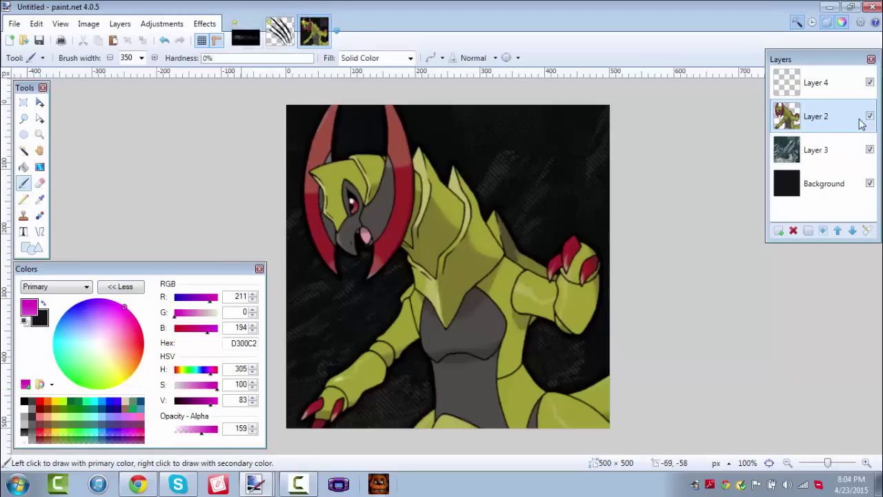
{"action": "left_click", "coordinate": [141, 58]}
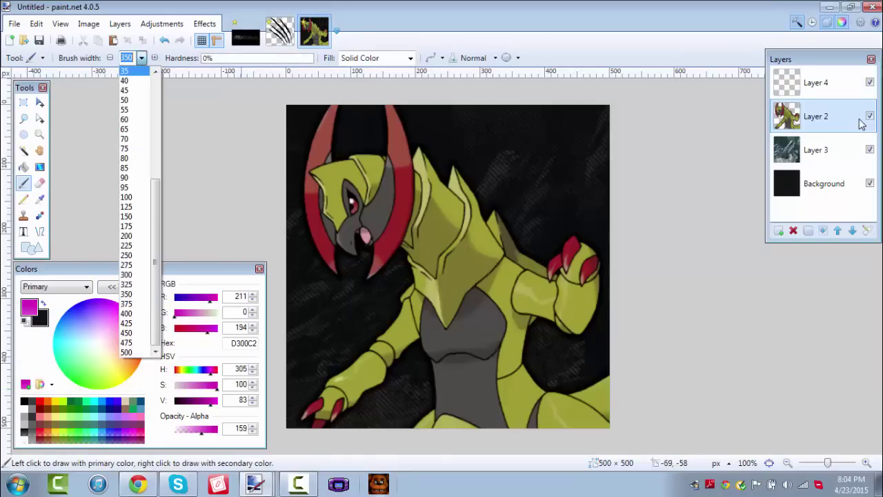
{"action": "left_click", "coordinate": [136, 70]}
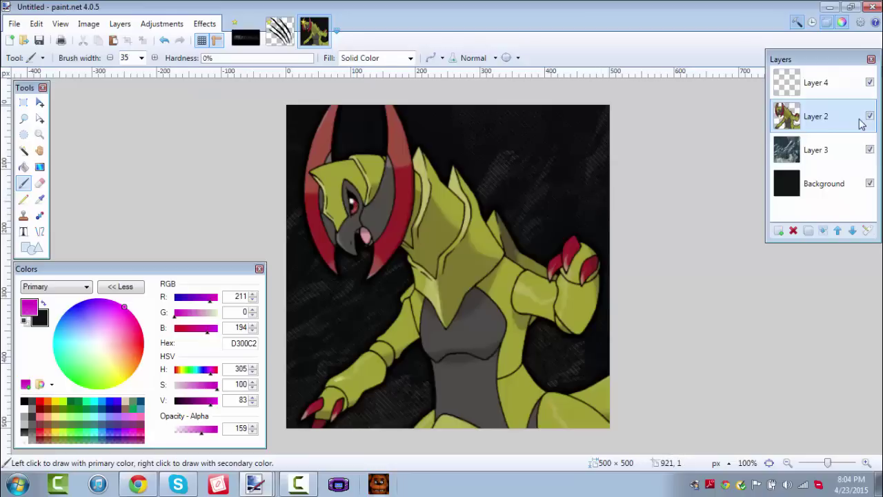
{"action": "key", "text": "alt+Page_Up"}
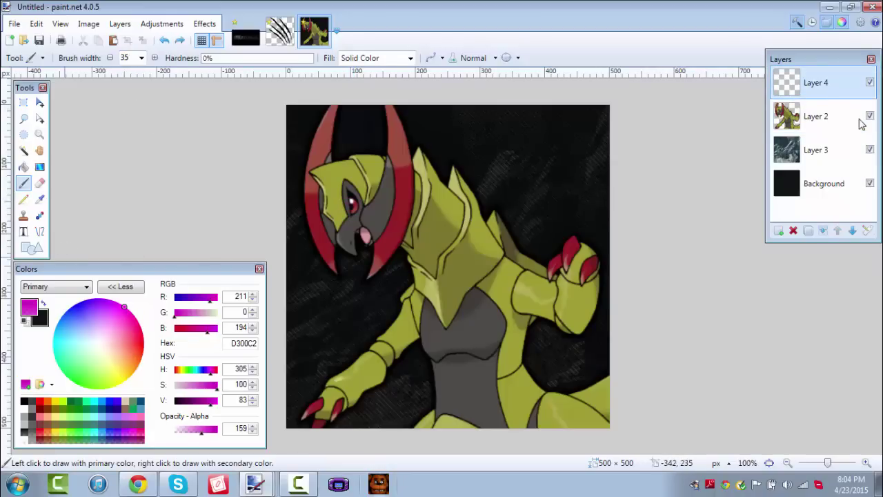
{"action": "left_click", "coordinate": [175, 328]}
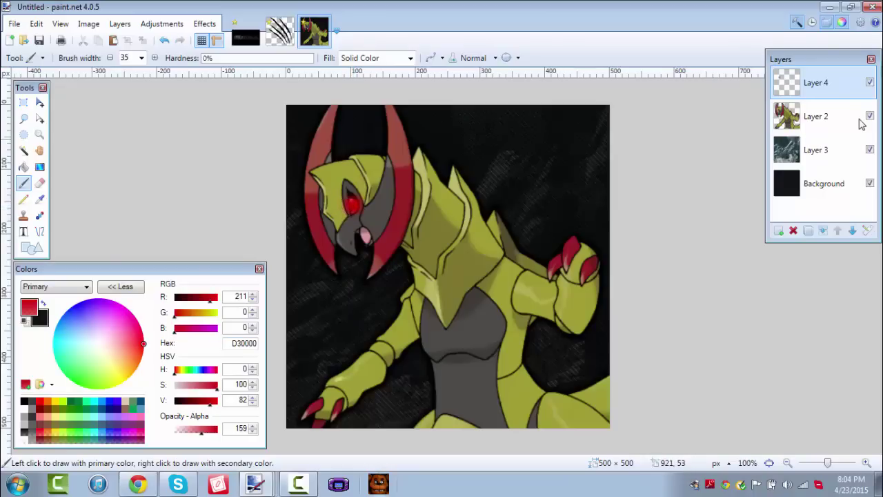
Step: Set the blend mode of the painted eye layer to Glow
{"action": "key", "text": "F4"}
{"action": "left_click", "coordinate": [435, 247]}
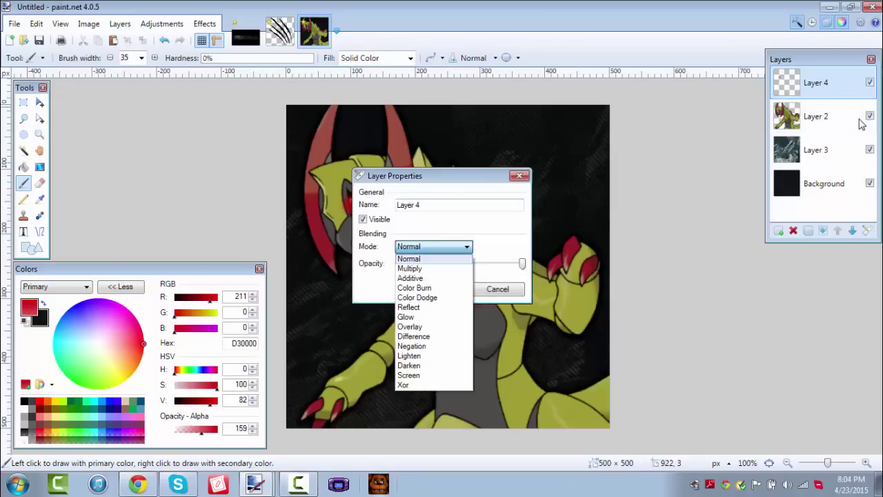
{"action": "left_click", "coordinate": [430, 317]}
{"action": "key", "text": "Return"}
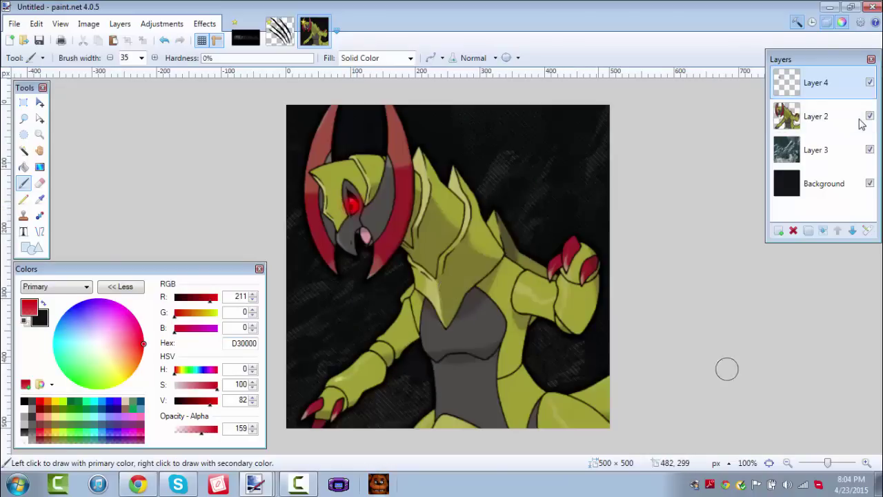
Step: Copy a 1353 × 453 pixel area around the SLAXORUS lettering from the banner's Layer 3 and paste it as a new dragon image layer, keeping the canvas size
{"action": "left_click", "coordinate": [790, 463]}
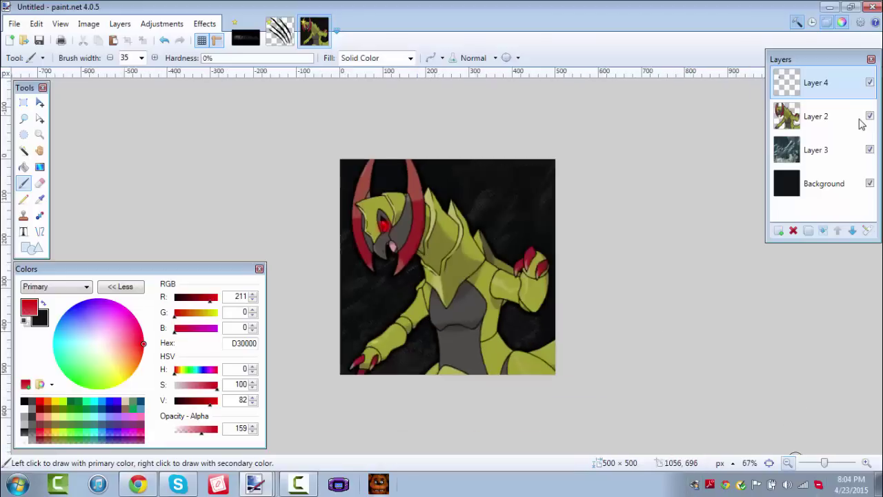
{"action": "left_click", "coordinate": [790, 463]}
{"action": "left_click", "coordinate": [121, 286]}
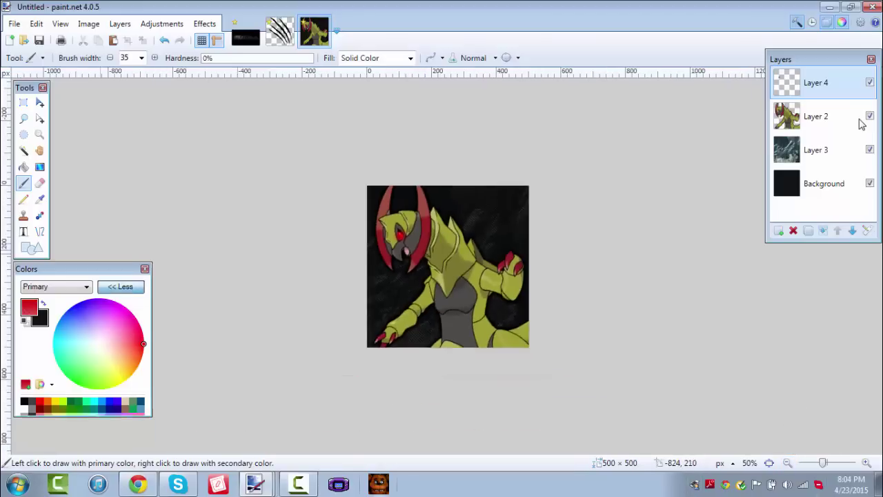
{"action": "left_click", "coordinate": [23, 102]}
{"action": "key", "text": "ctrl+shift+Tab"}
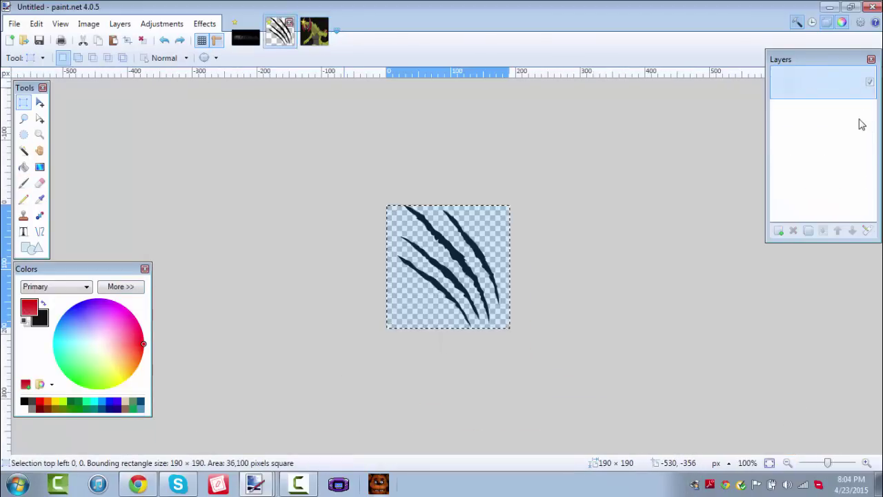
{"action": "key", "text": "ctrl+shift+Tab"}
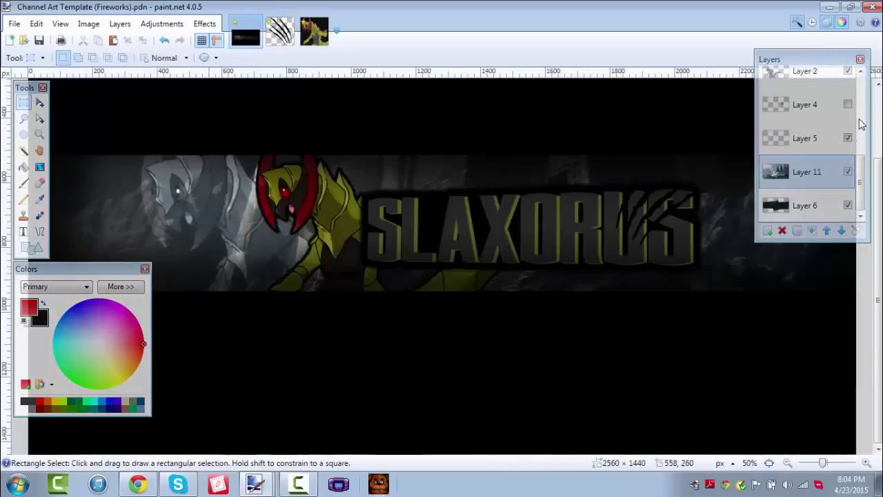
{"action": "mouse_move", "coordinate": [322, 154]}
{"action": "left_mouse_down"}
{"action": "mouse_move", "coordinate": [776, 284]}
{"action": "mouse_move", "coordinate": [760, 299]}
{"action": "left_mouse_up"}
{"action": "left_click", "coordinate": [861, 122]}
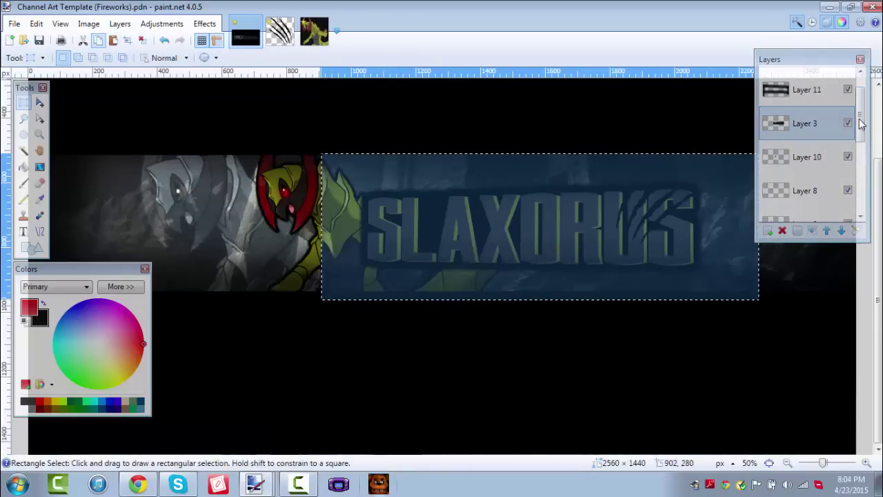
{"action": "left_click", "coordinate": [314, 32]}
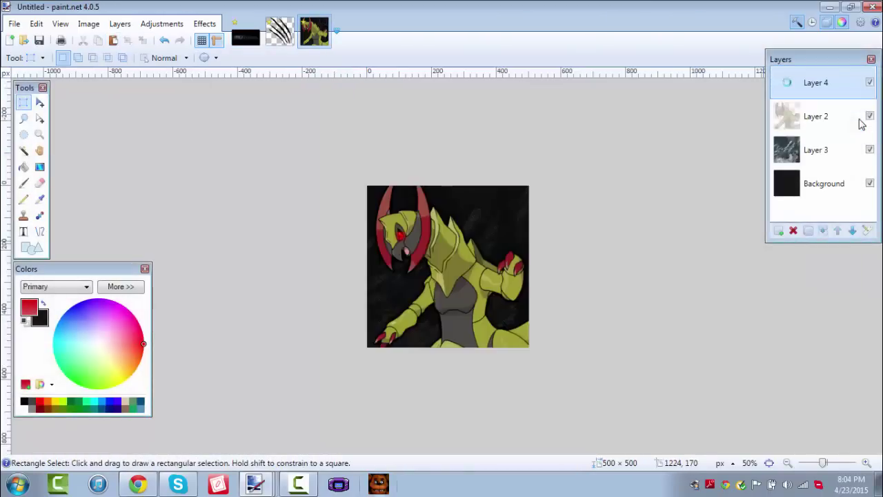
{"action": "key", "text": "ctrl+shift+v"}
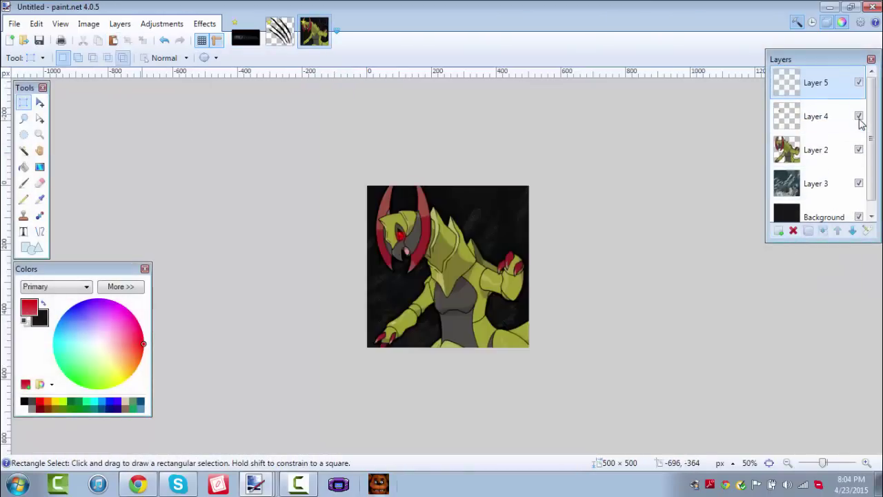
{"action": "key", "text": "Tab"}
{"action": "key", "text": "Return"}
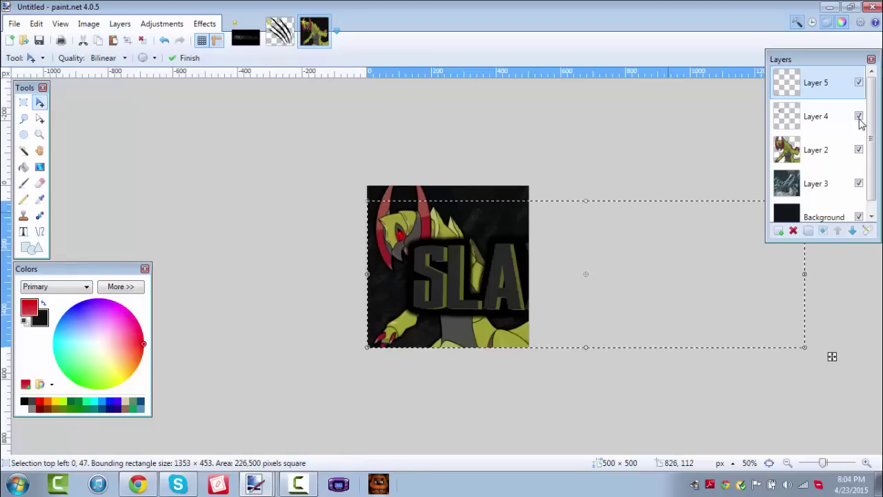
Step: Try fitting the pasted SLAXORUS lettering across the dragon's lower body at about 653 × 218 pixels, and delete the lettering
{"action": "key", "text": "ctrl+z"}
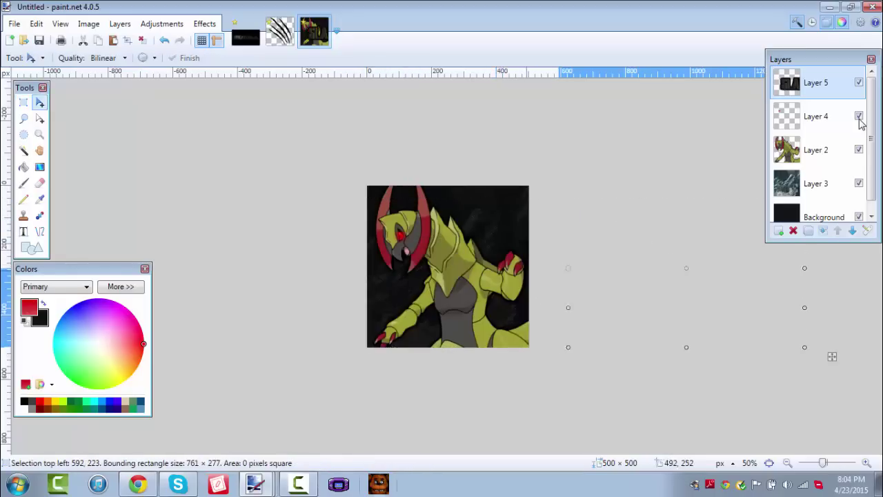
{"action": "mouse_move", "coordinate": [707, 315]}
{"action": "left_mouse_down"}
{"action": "mouse_move", "coordinate": [480, 268]}
{"action": "mouse_move", "coordinate": [423, 309]}
{"action": "mouse_move", "coordinate": [353, 277]}
{"action": "left_mouse_up"}
{"action": "left_click_drag", "start_coordinate": [426, 318], "coordinate": [441, 317]}
{"action": "mouse_move", "coordinate": [368, 286]}
{"action": "left_mouse_down"}
{"action": "mouse_move", "coordinate": [340, 261]}
{"action": "mouse_move", "coordinate": [325, 271]}
{"action": "left_mouse_up"}
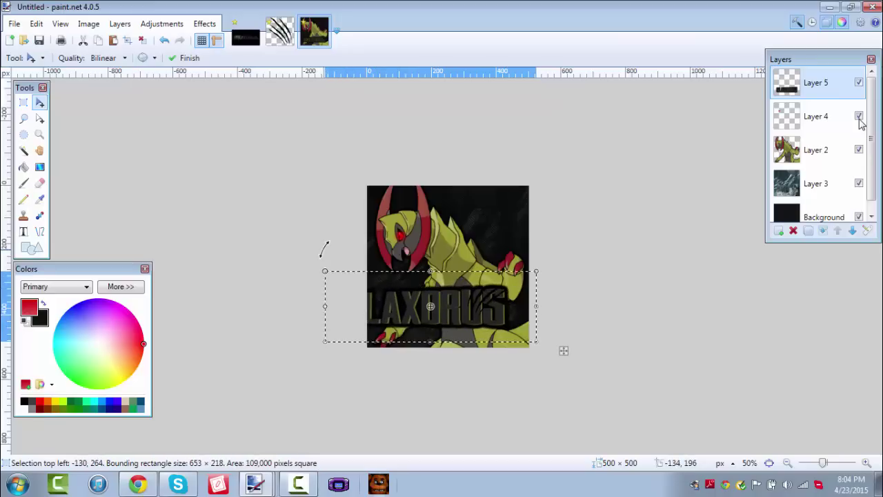
{"action": "key", "text": "Delete"}
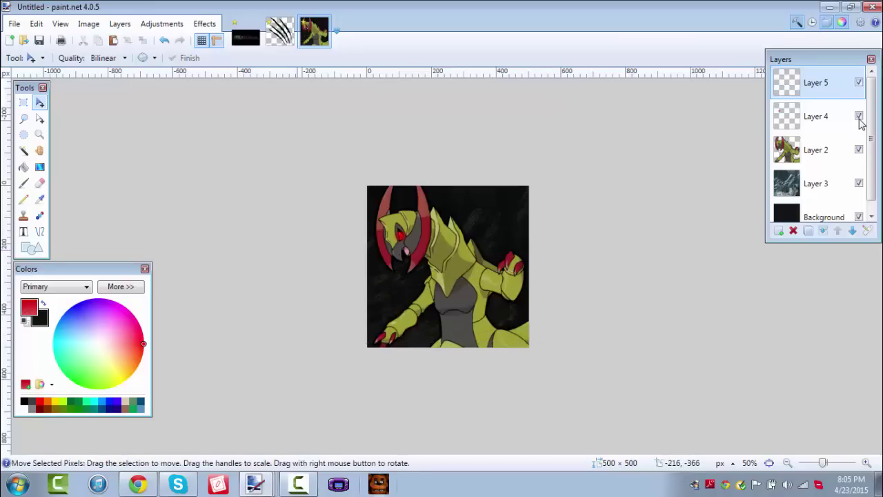
Step: Sample the banner lettering's dark grey as primary and olive green as secondary colour, and return to the dragon image
{"action": "key", "text": "ctrl+Tab"}
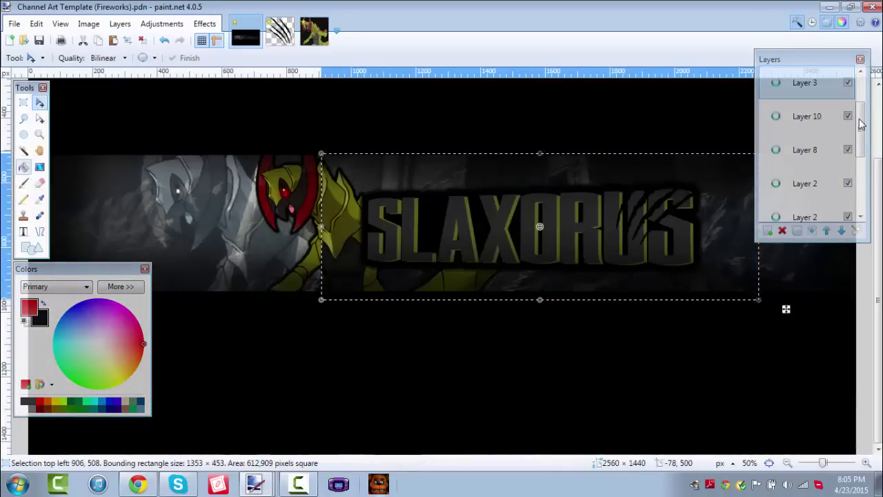
{"action": "key", "text": "k"}
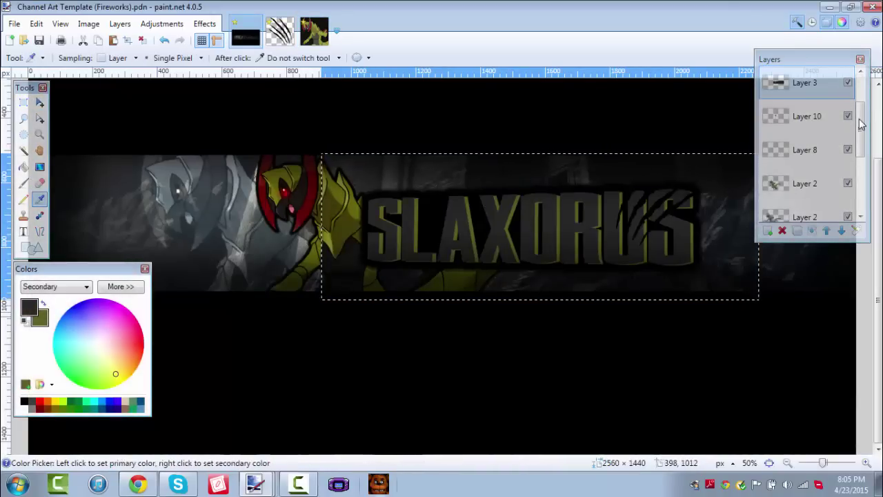
{"action": "key", "text": "ctrl+Tab"}
{"action": "key", "text": "ctrl+shift+Tab"}
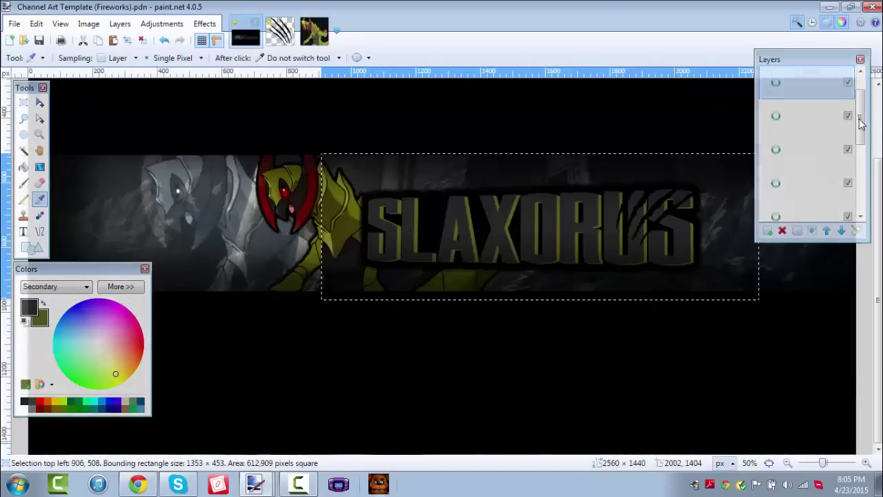
{"action": "key", "text": "ctrl+shift+Tab"}
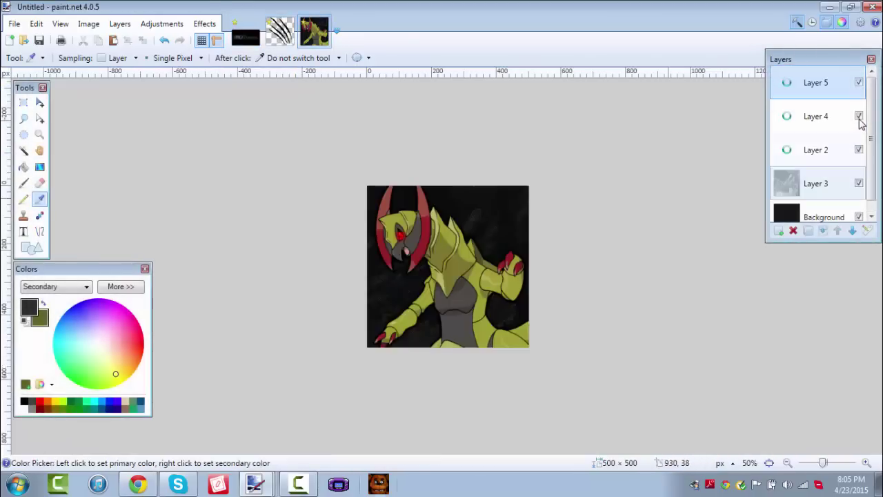
Step: Add dark grey SLAXORUS text in the Perca font at size 108 across the dragon's lower body on Layer 5
{"action": "key", "text": "t"}
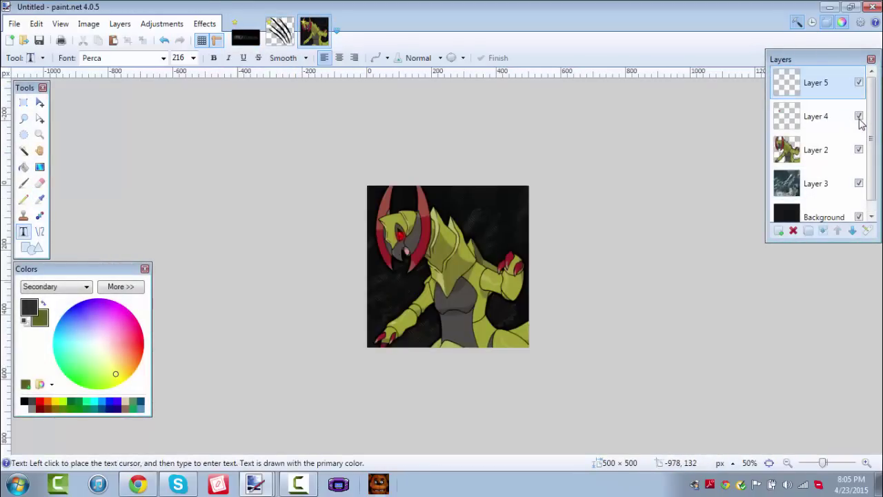
{"action": "left_click", "coordinate": [369, 320]}
{"action": "type", "text": "S"}
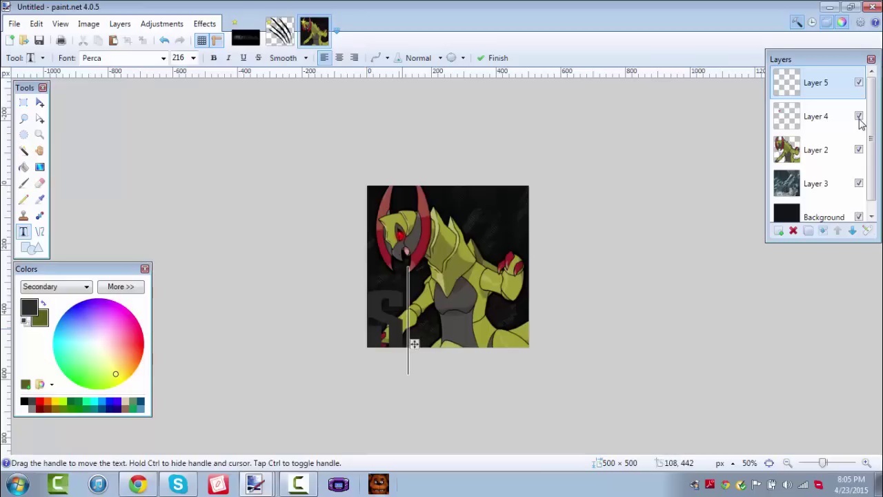
{"action": "type", "text": "LAX"}
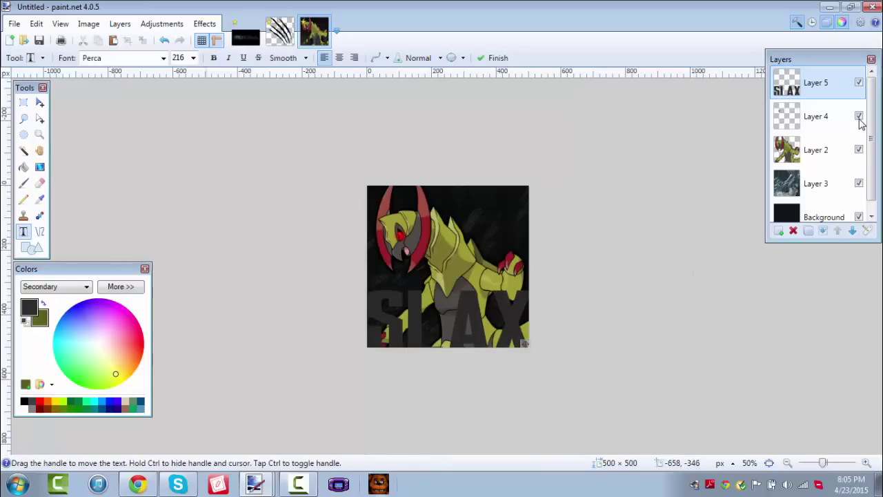
{"action": "left_click", "coordinate": [194, 60]}
{"action": "left_click", "coordinate": [184, 197]}
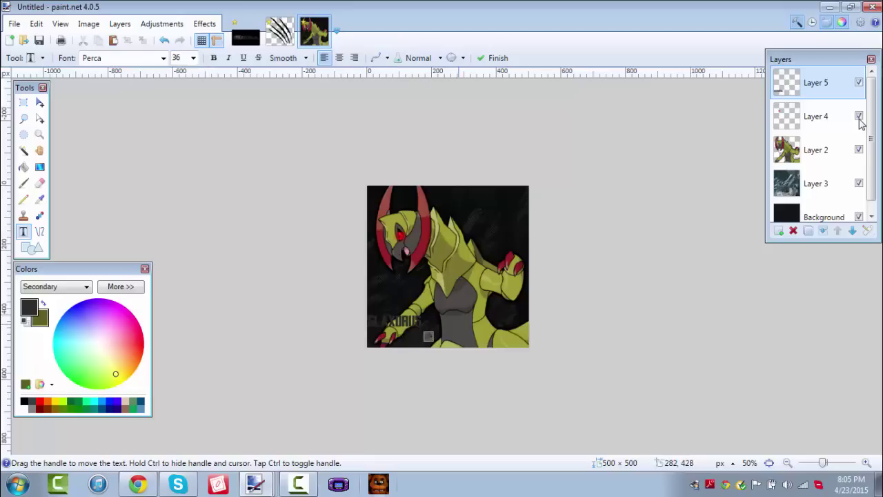
{"action": "left_click", "coordinate": [194, 58]}
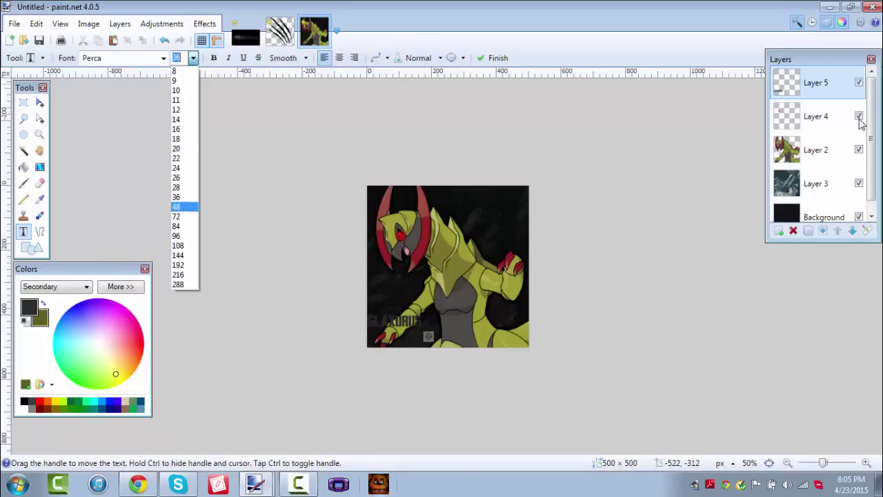
{"action": "left_click", "coordinate": [181, 225]}
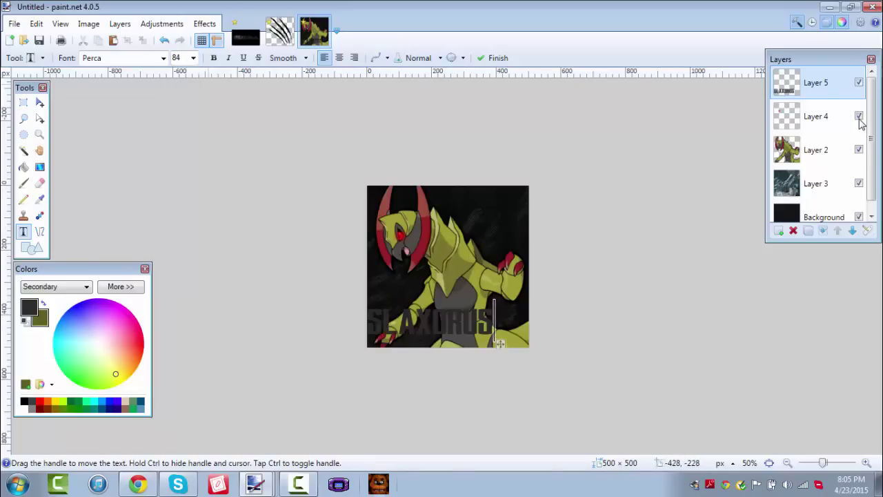
{"action": "left_click", "coordinate": [194, 58]}
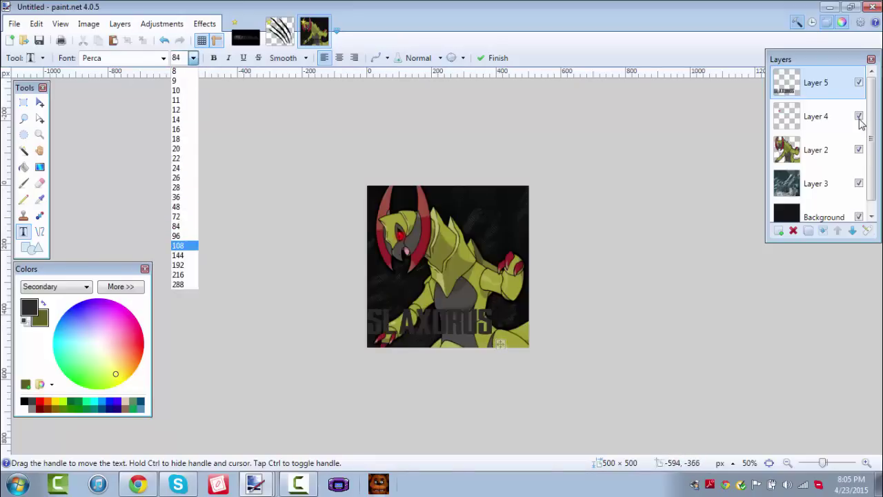
{"action": "left_click", "coordinate": [181, 245]}
{"action": "left_click_drag", "start_coordinate": [525, 344], "coordinate": [528, 343]}
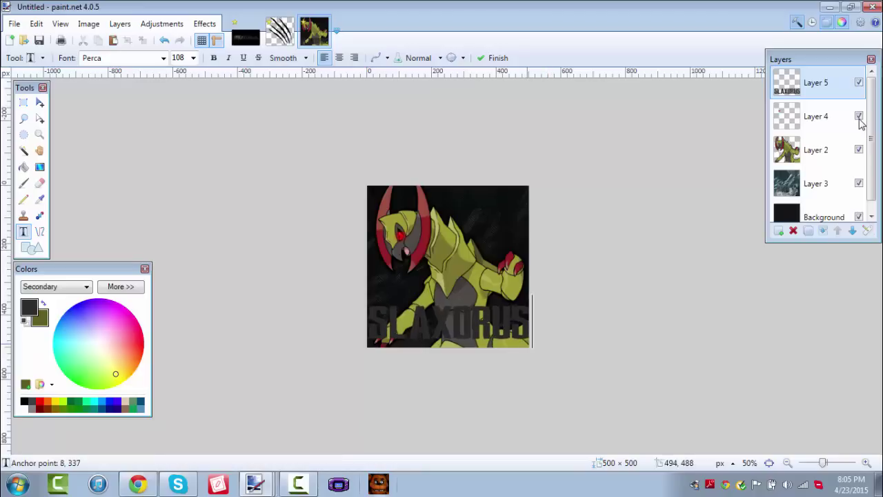
Step: Set the SLAXORUS text size to 101 and shift the lettering slightly right within the canvas
{"action": "left_click", "coordinate": [194, 58]}
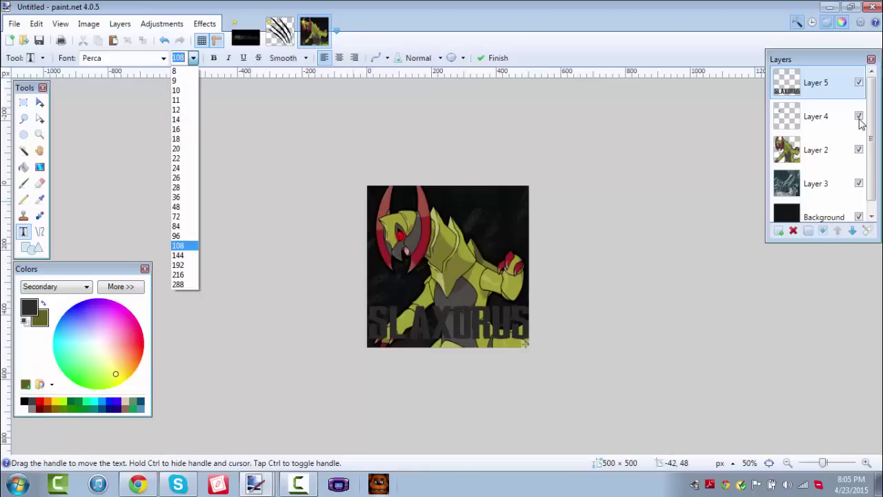
{"action": "type", "text": "10"}
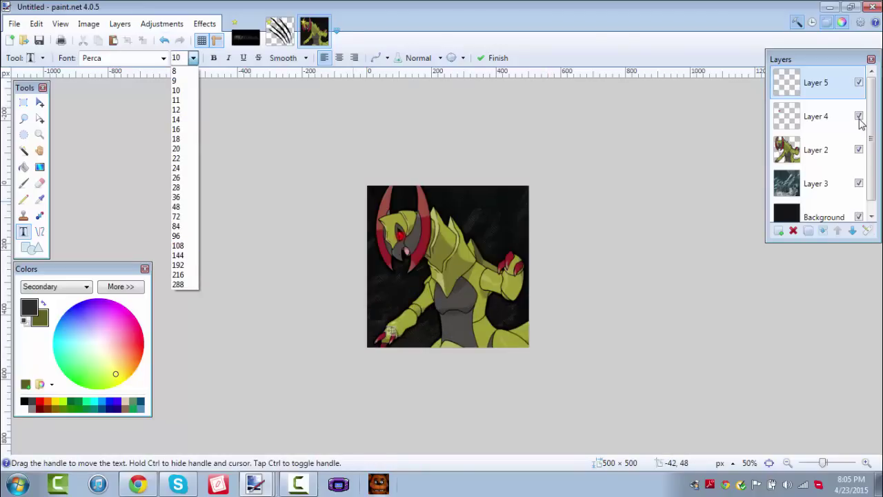
{"action": "type", "text": "1"}
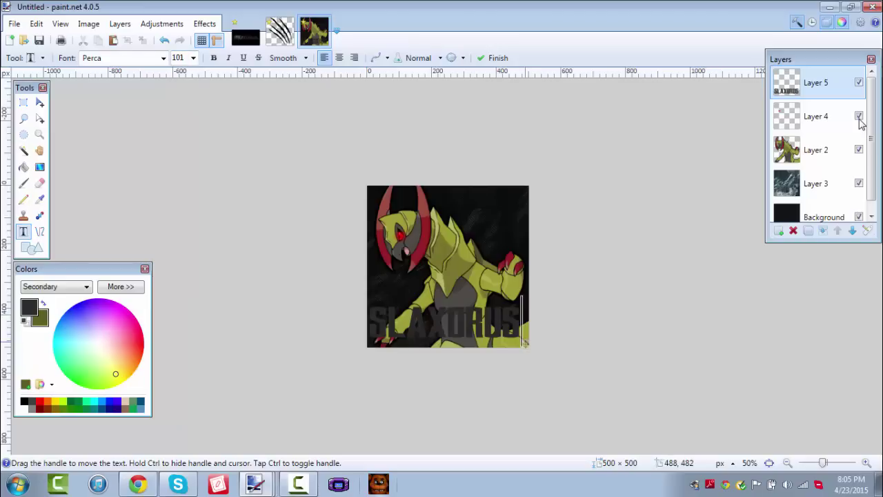
{"action": "left_click_drag", "start_coordinate": [526, 343], "coordinate": [532, 343]}
{"action": "key", "text": "ctrl+plus"}
{"action": "key", "text": "ctrl+plus"}
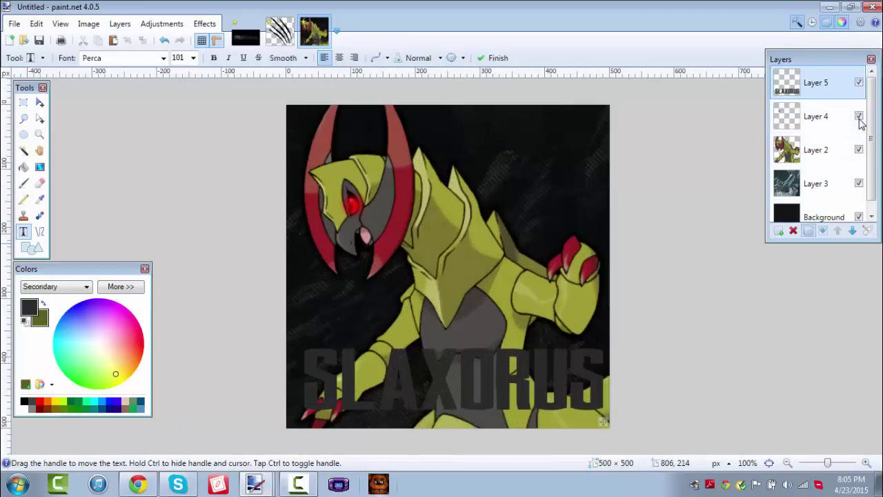
Step: Duplicate the lettering layer and turn the lower copy white by raising its Hue / Saturation lightness to the maximum
{"action": "key", "text": "ctrl+shift+d"}
{"action": "left_click", "coordinate": [818, 116]}
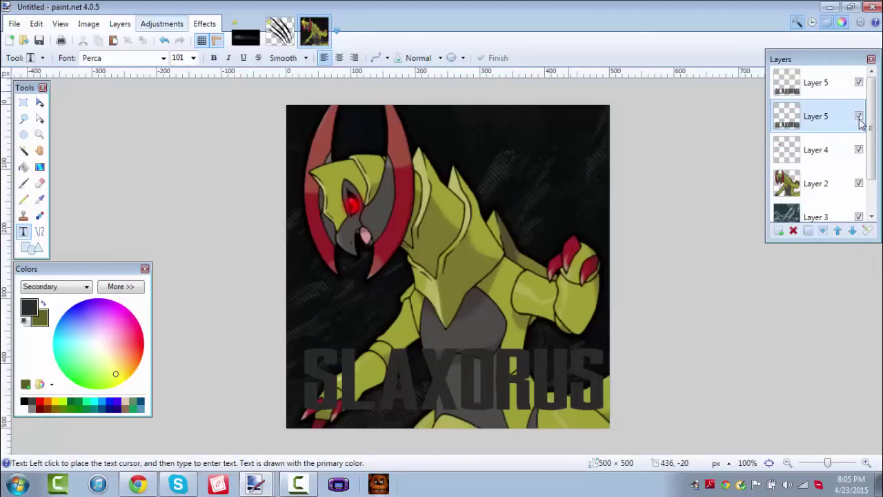
{"action": "left_click", "coordinate": [163, 24]}
{"action": "left_click", "coordinate": [187, 224]}
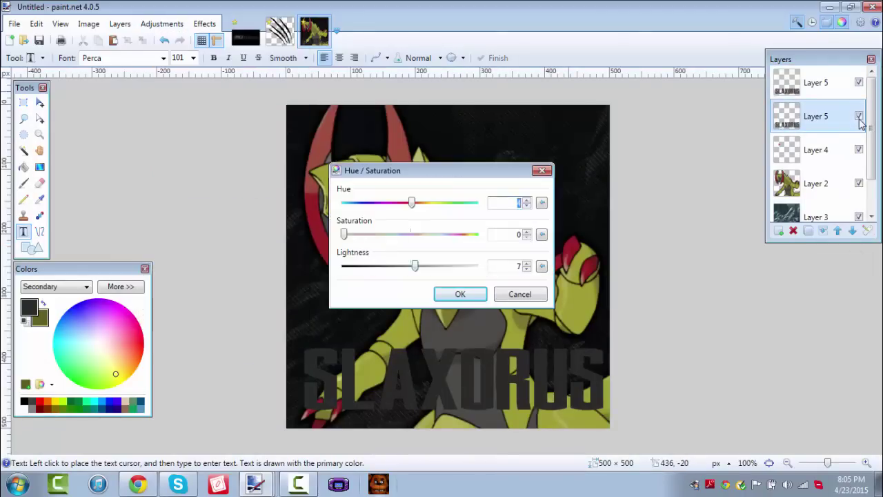
{"action": "left_click_drag", "start_coordinate": [415, 266], "coordinate": [477, 266]}
{"action": "key", "text": "Return"}
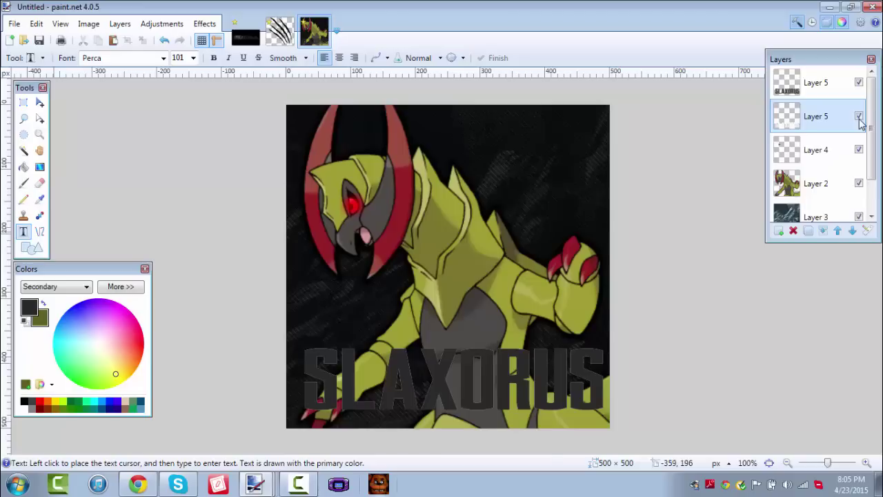
Step: Make olive green the primary colour and tint the lower lettering copy with Grayscale on Colored Paper at RGB 96, 96, 30
{"action": "key", "text": "b"}
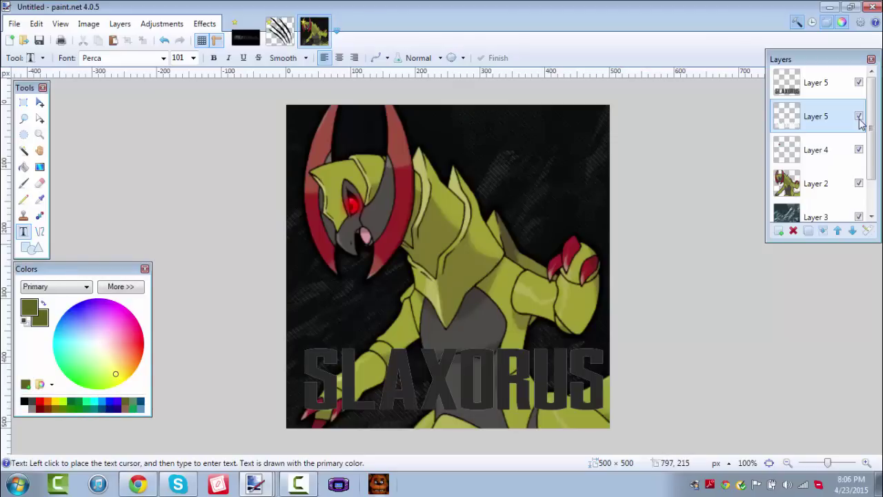
{"action": "left_click", "coordinate": [163, 24]}
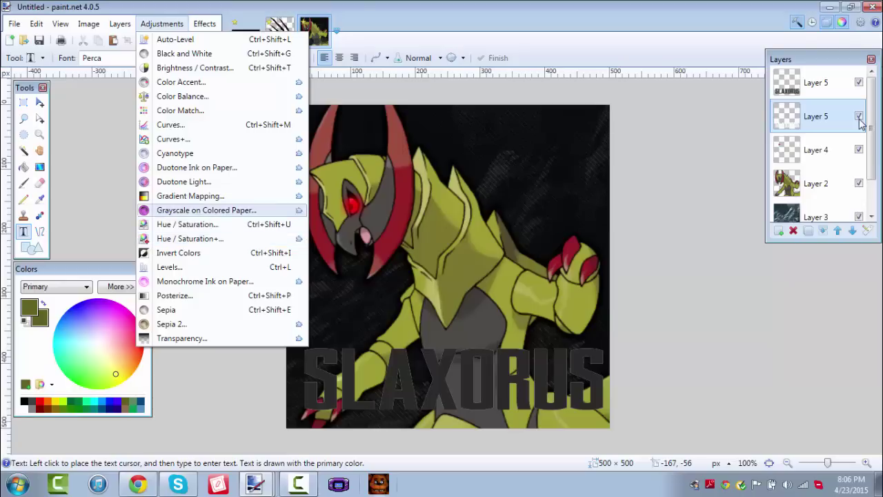
{"action": "left_click", "coordinate": [200, 210]}
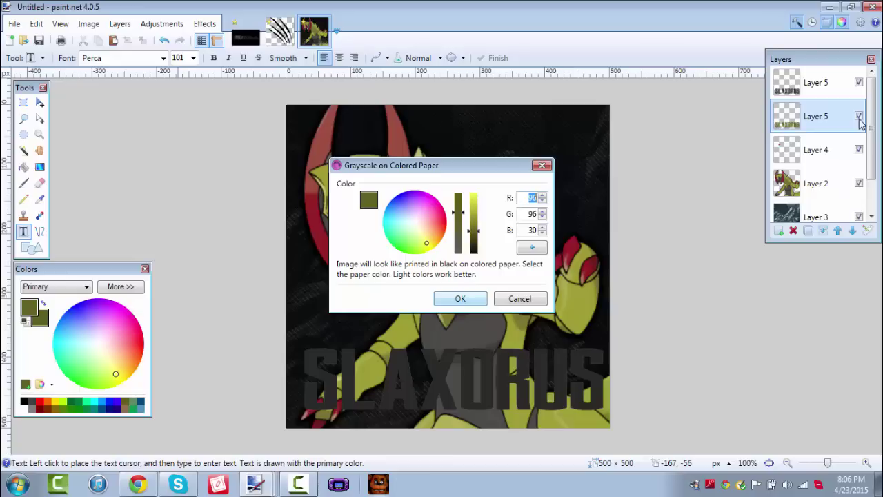
{"action": "key", "text": "Return"}
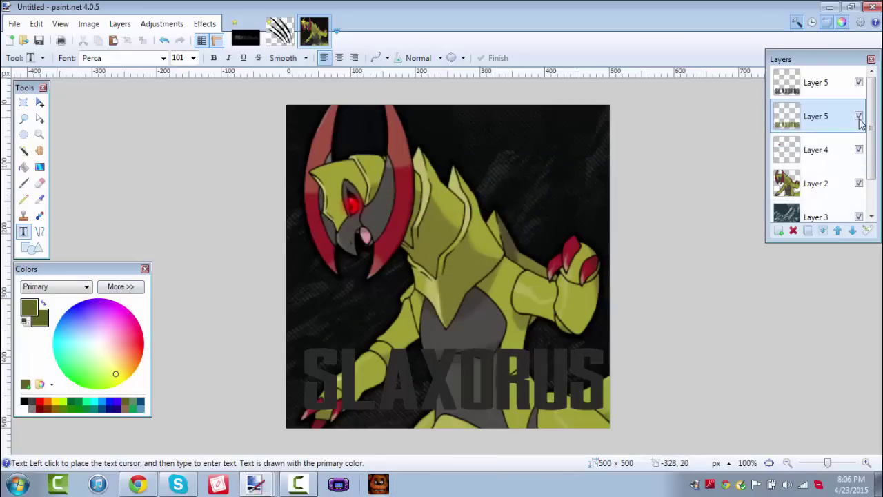
Step: Offset the entire olive lettering layer a few pixels left and down behind the dark grey text, and deselect
{"action": "key", "text": "m"}
{"action": "key", "text": "ctrl+a"}
{"action": "key", "text": "Left"}
{"action": "key", "text": "Left"}
{"action": "key", "text": "Left"}
{"action": "key", "text": "Left"}
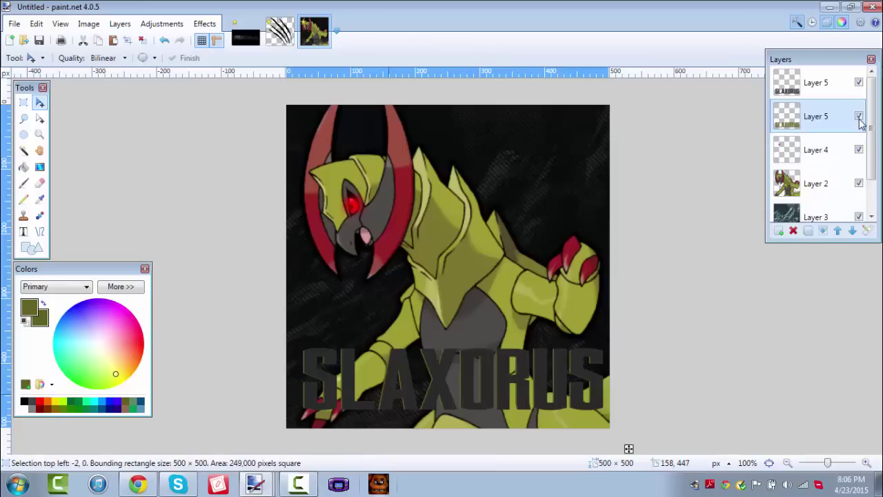
{"action": "key", "text": "Down"}
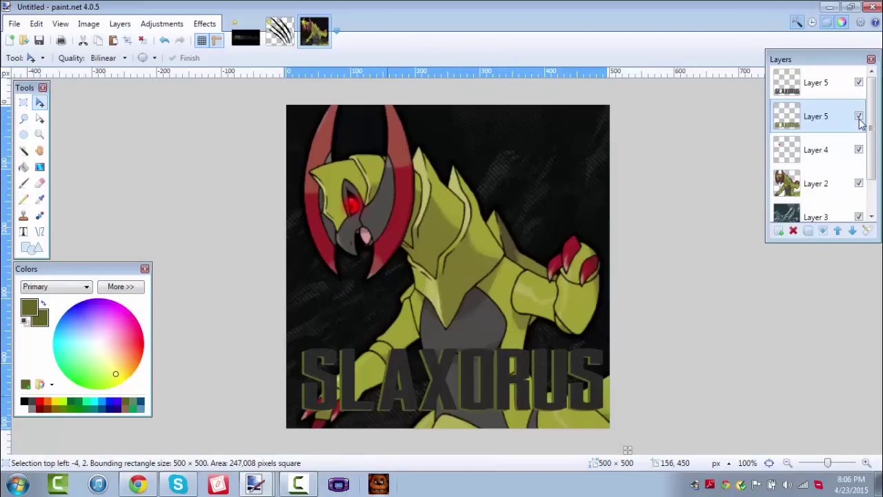
{"action": "key", "text": "Down"}
{"action": "key", "text": "Left"}
{"action": "key", "text": "Left"}
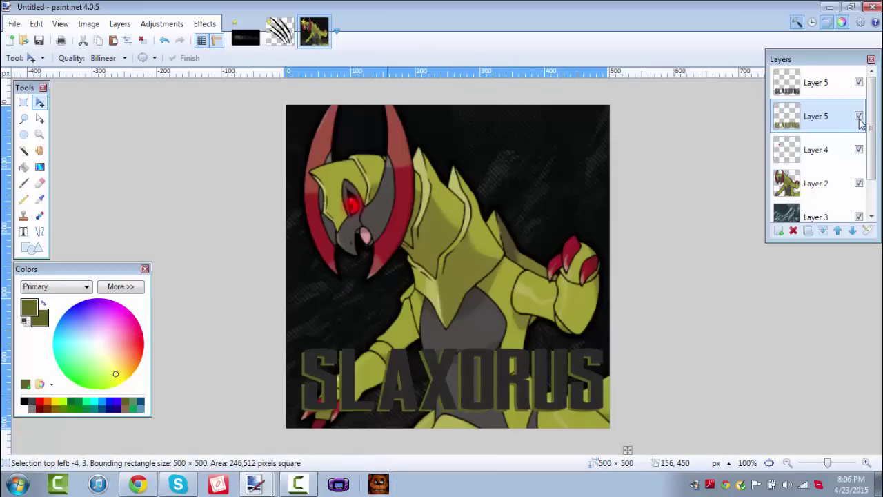
{"action": "key", "text": "Up"}
{"action": "key", "text": "s"}
{"action": "key", "text": "ctrl+d"}
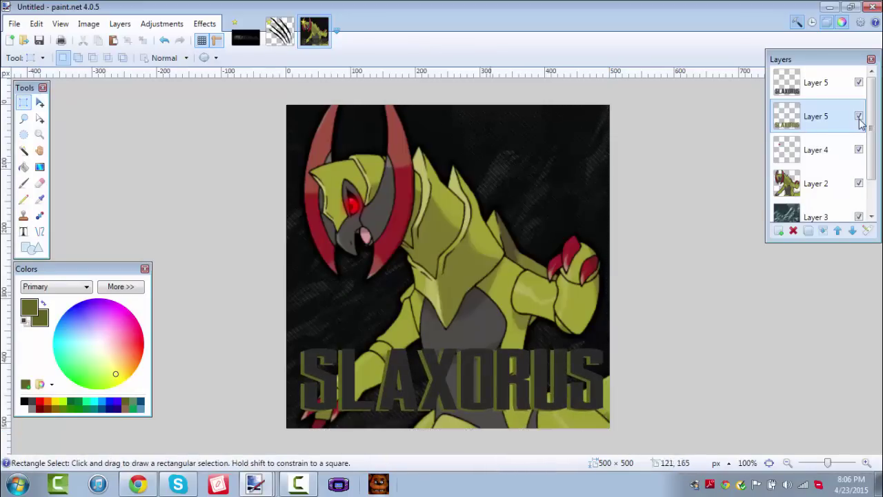
Step: Merge the dark grey lettering layer down into the olive lettering layer
{"action": "key", "text": "ctrl+minus"}
{"action": "key", "text": "ctrl+minus"}
{"action": "key", "text": "ctrl+minus"}
{"action": "key", "text": "ctrl+minus"}
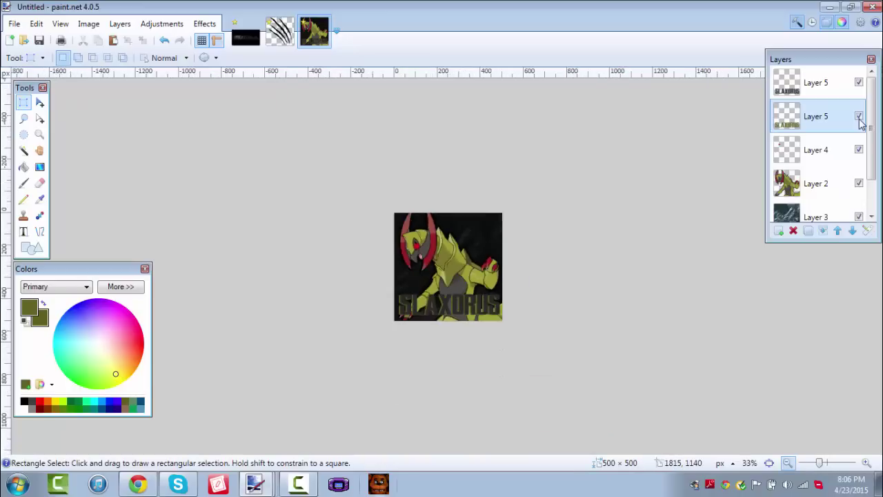
{"action": "key", "text": "ctrl+plus"}
{"action": "key", "text": "ctrl+plus"}
{"action": "key", "text": "ctrl+plus"}
{"action": "key", "text": "ctrl+plus"}
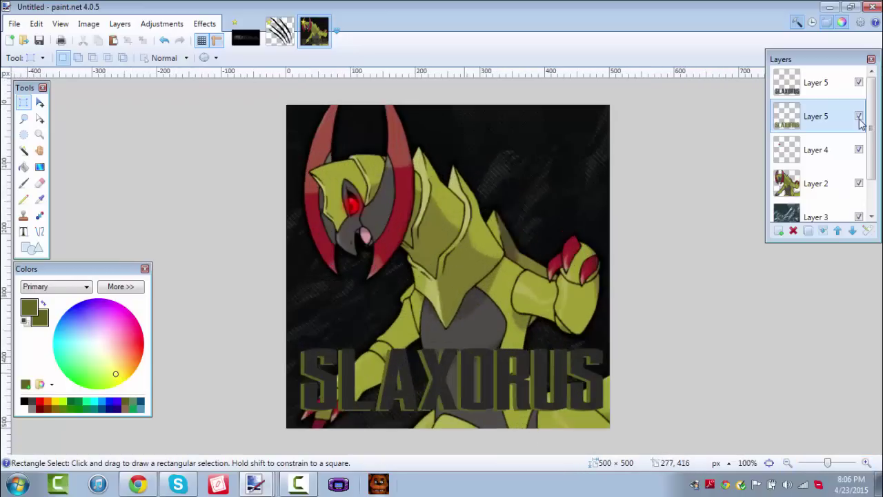
{"action": "left_click", "coordinate": [204, 24]}
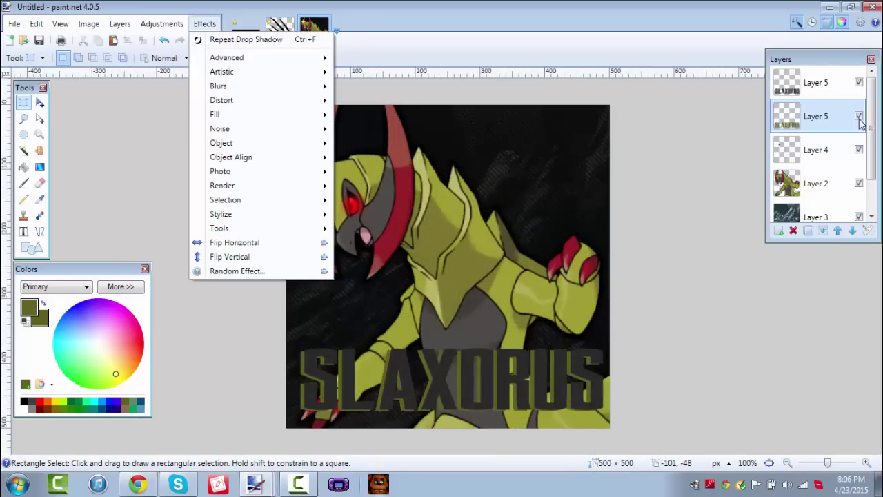
{"action": "left_click", "coordinate": [816, 82]}
{"action": "key", "text": "ctrl+m"}
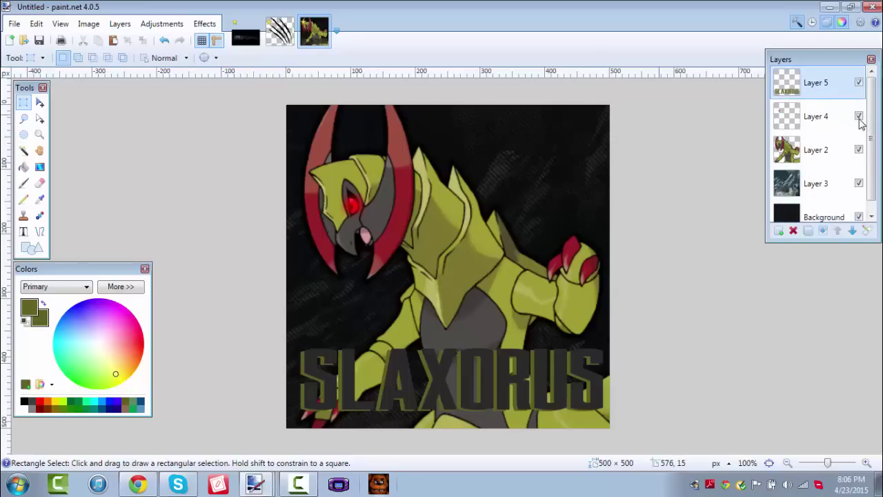
Step: Apply a black Drop Shadow to the merged lettering with widening radius 5, blur radius 3 and opacity 255
{"action": "key", "text": "alt+c"}
{"action": "key", "text": "p"}
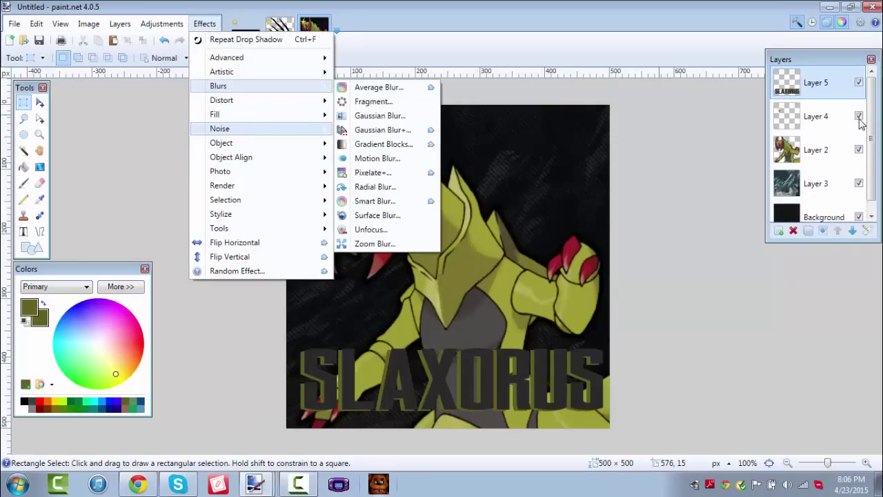
{"action": "mouse_move", "coordinate": [222, 143]}
{"action": "left_click", "coordinate": [379, 144]}
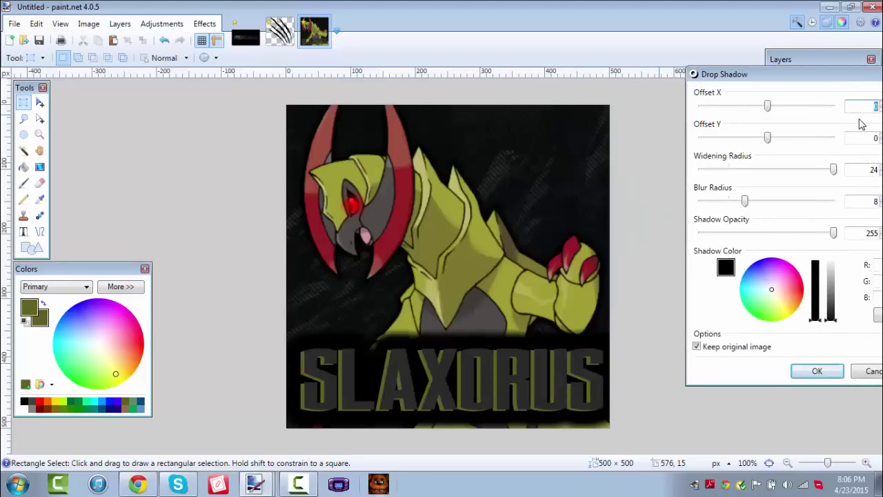
{"action": "left_click_drag", "start_coordinate": [833, 169], "coordinate": [728, 170]}
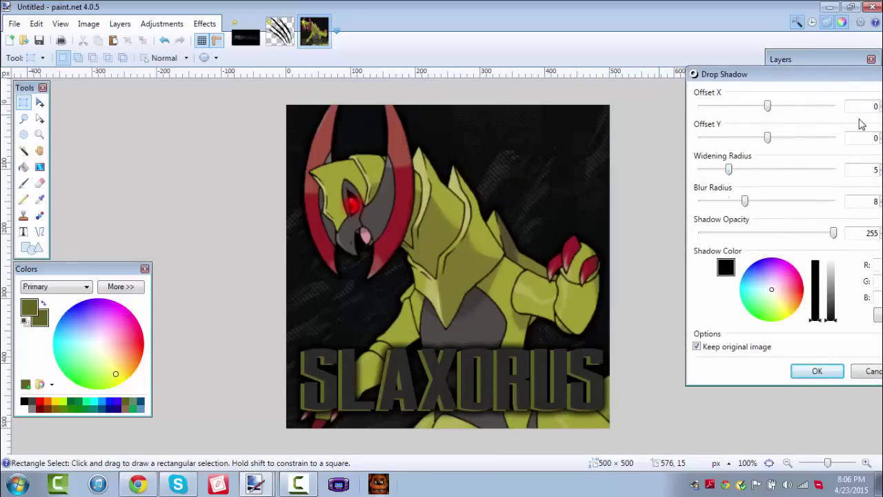
{"action": "left_click_drag", "start_coordinate": [745, 201], "coordinate": [718, 201]}
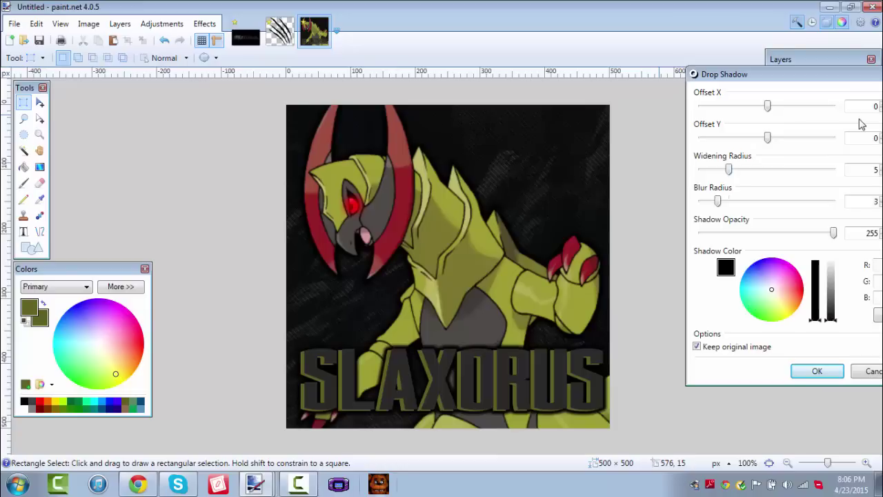
{"action": "key", "text": "Return"}
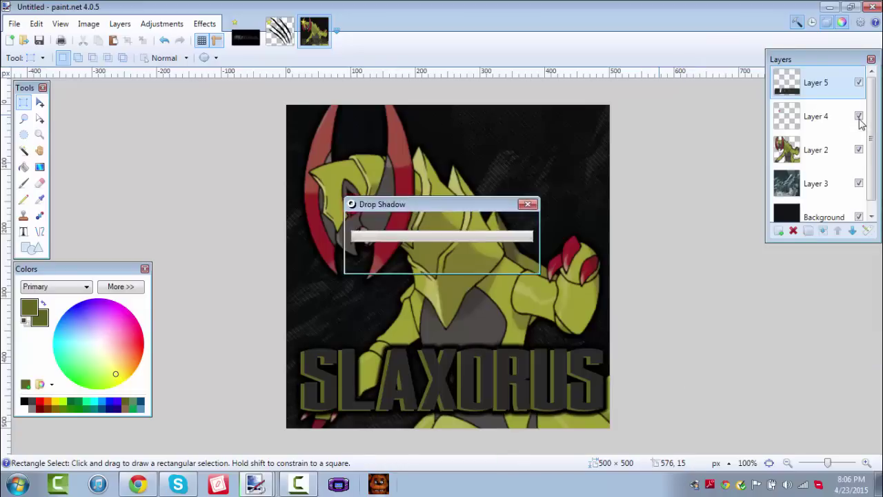
Step: Add a new empty layer above the shadowed SLAXORUS lettering
{"action": "key", "text": "ctrl+minus"}
{"action": "key", "text": "ctrl+minus"}
{"action": "key", "text": "ctrl+minus"}
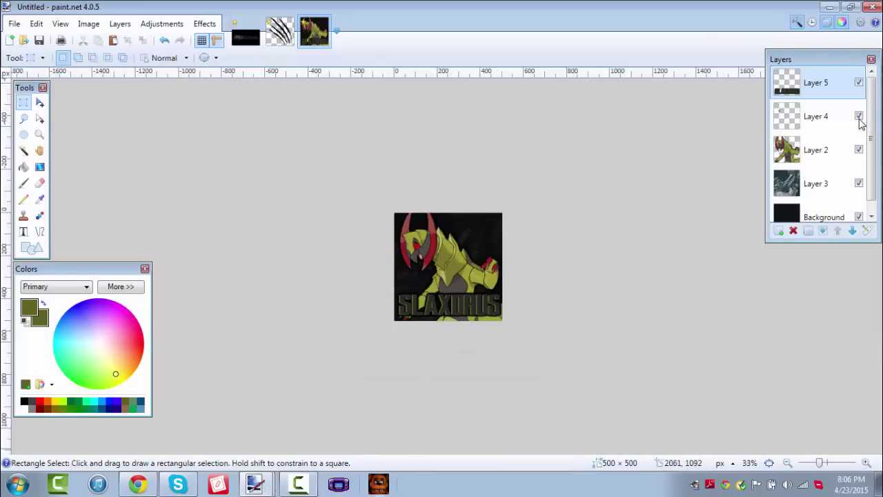
{"action": "key", "text": "ctrl+plus"}
{"action": "key", "text": "ctrl+plus"}
{"action": "key", "text": "ctrl+plus"}
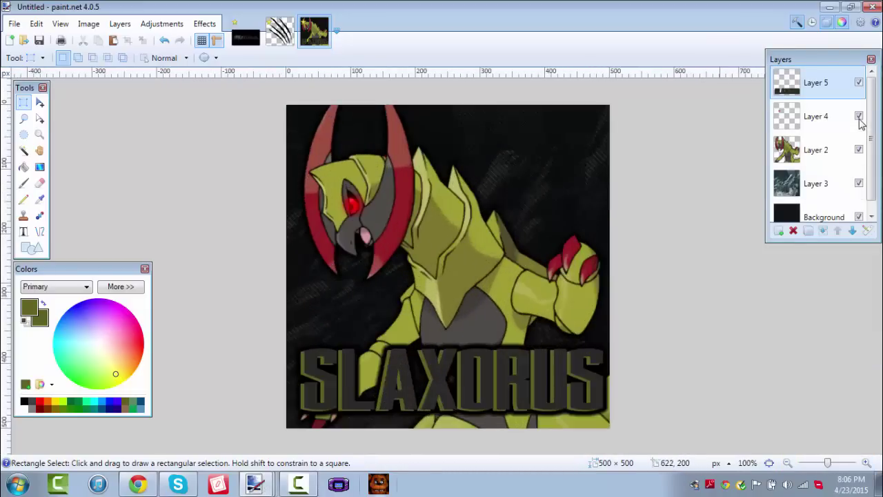
{"action": "key", "text": "ctrl+shift+n"}
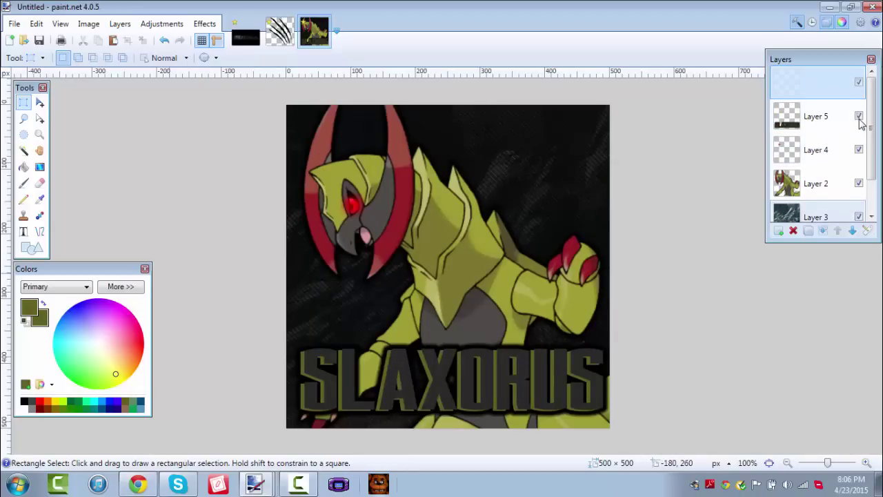
Step: Brighten the primary olive colour to hex 8E8E2C, with a value of 56
{"action": "left_click", "coordinate": [120, 286]}
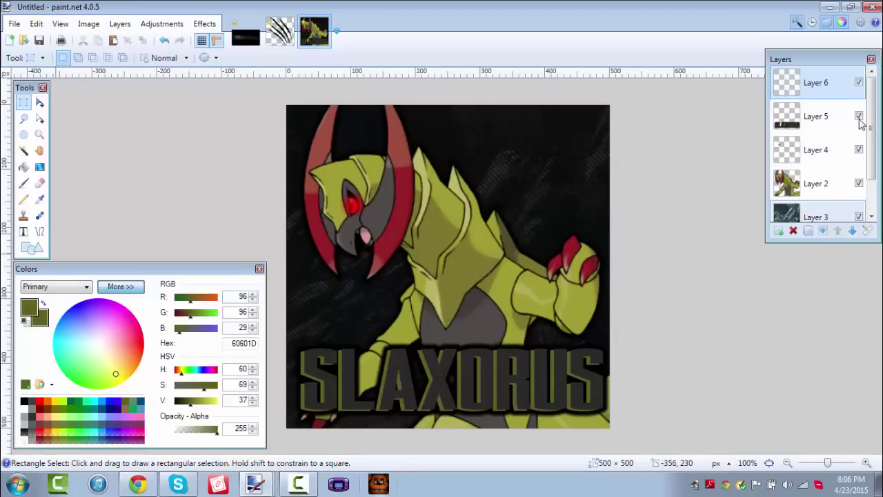
{"action": "left_click_drag", "start_coordinate": [191, 402], "coordinate": [199, 402]}
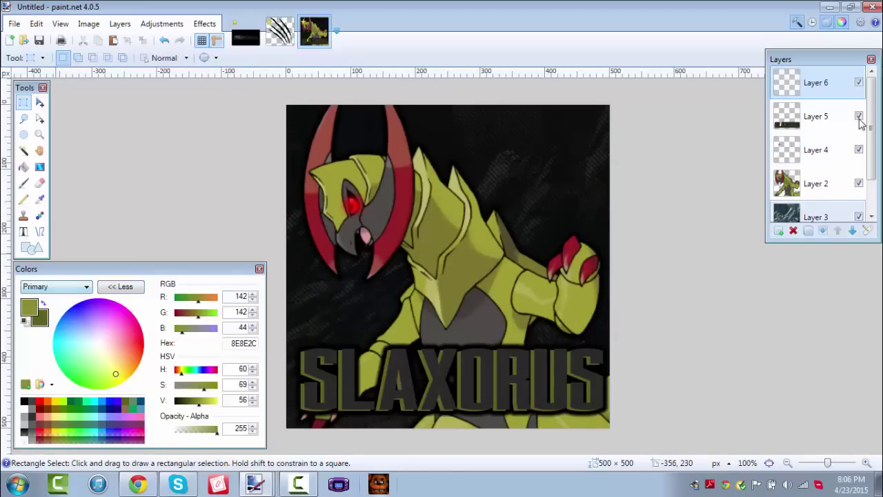
{"action": "left_click", "coordinate": [120, 287]}
Step: Draw a rectangle outline around the entire canvas on the empty layer with a 20 px brush width
{"action": "left_click", "coordinate": [32, 249]}
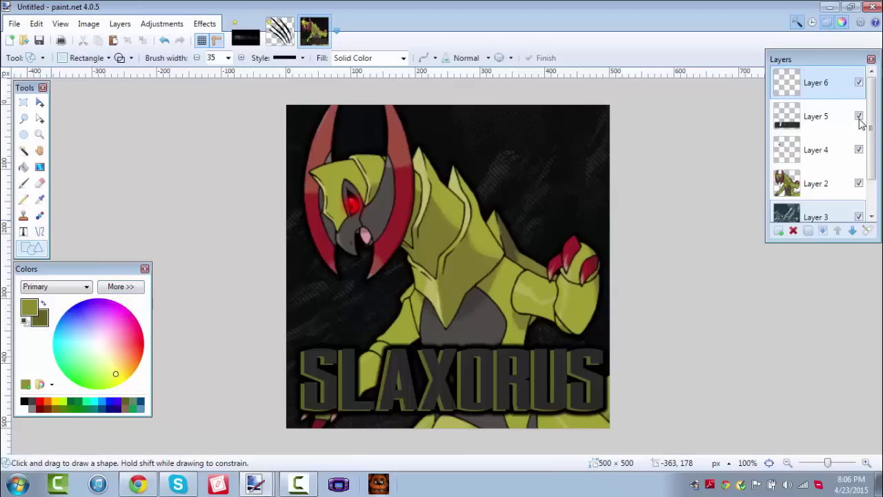
{"action": "left_click", "coordinate": [228, 58]}
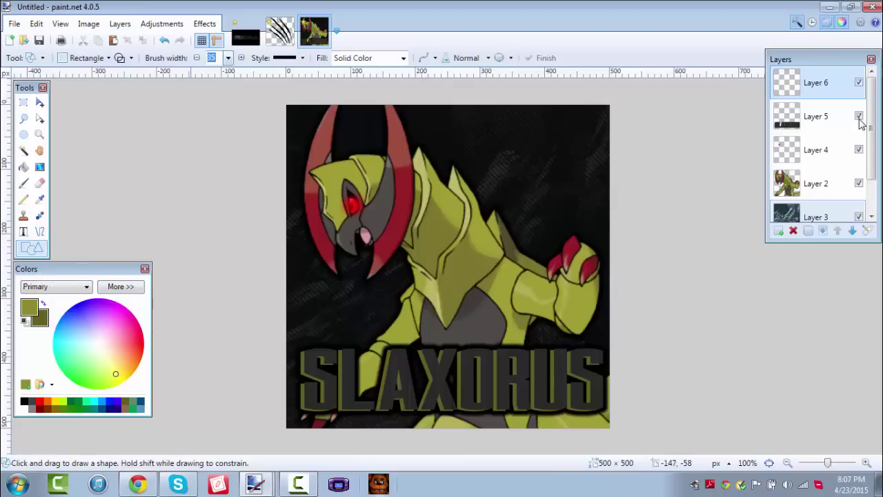
{"action": "scroll", "coordinate": [221, 73], "scroll_direction": "up", "scroll_amount": 2}
{"action": "key", "text": "Down"}
{"action": "key", "text": "Down"}
{"action": "key", "text": "Down"}
{"action": "key", "text": "Return"}
{"action": "left_click_drag", "start_coordinate": [285, 103], "coordinate": [611, 428]}
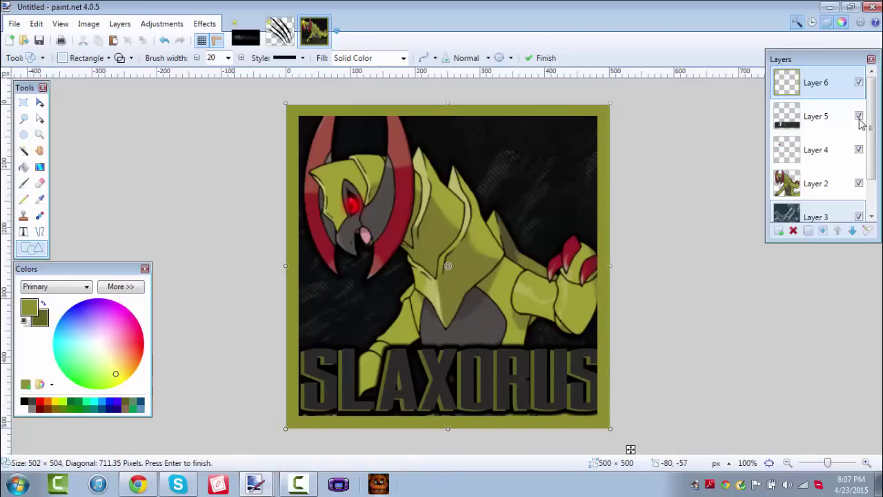
Step: Set the brush width of the olive border rectangle to 15
{"action": "left_click", "coordinate": [228, 58]}
{"action": "scroll", "coordinate": [217, 80], "scroll_direction": "up", "scroll_amount": 1}
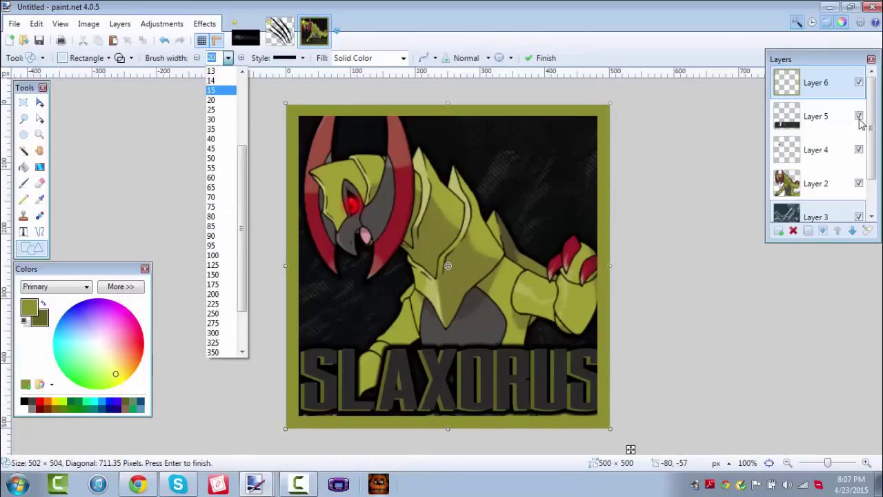
{"action": "left_click", "coordinate": [218, 90]}
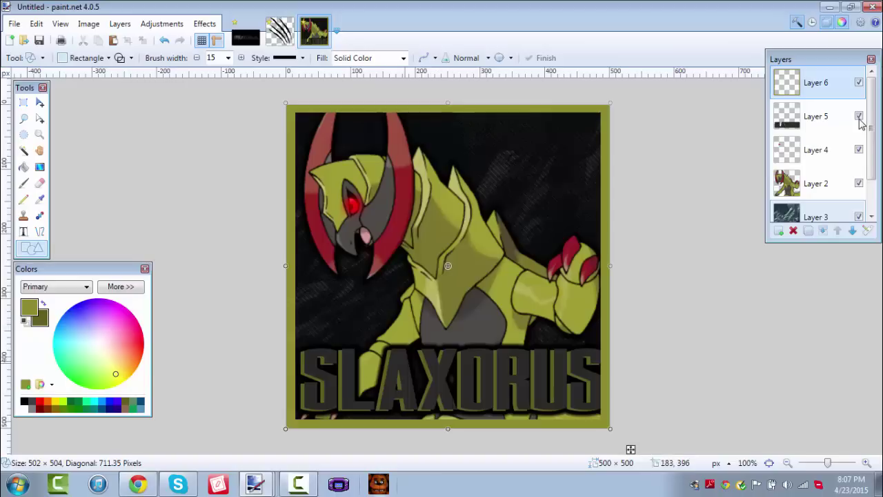
Step: Move the SLAXORUS lettering layer above the olive border layer and repeat the Drop Shadow effect on the border
{"action": "left_click_drag", "start_coordinate": [816, 116], "coordinate": [816, 83]}
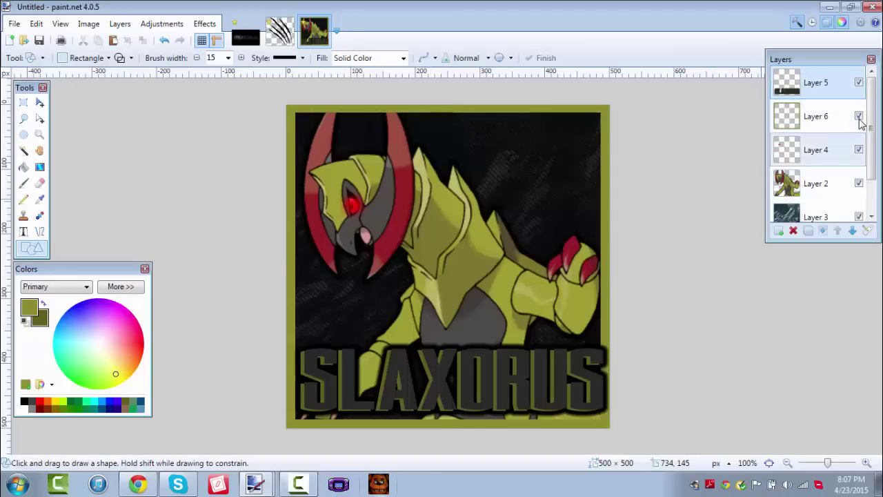
{"action": "left_click", "coordinate": [817, 117]}
{"action": "left_click", "coordinate": [205, 24]}
{"action": "left_click", "coordinate": [241, 40]}
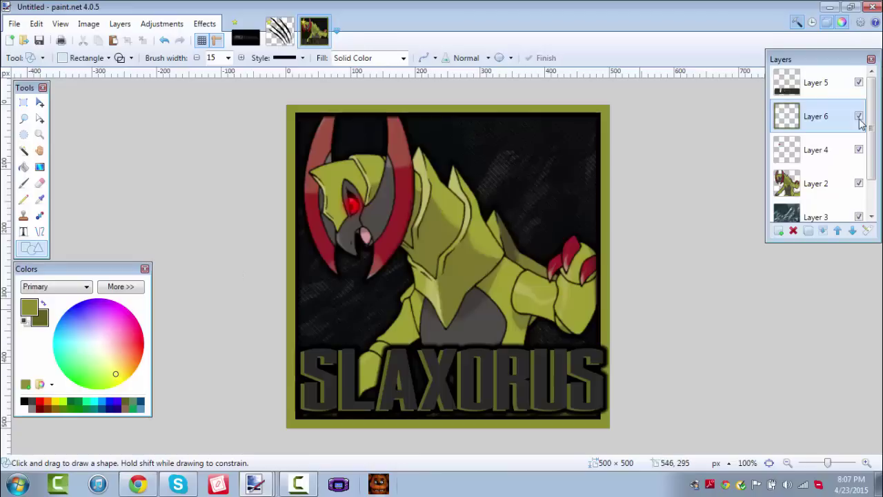
Step: Try several blending modes on the border layer and apply Color Dodge at opacity 255
{"action": "double_click", "coordinate": [861, 122]}
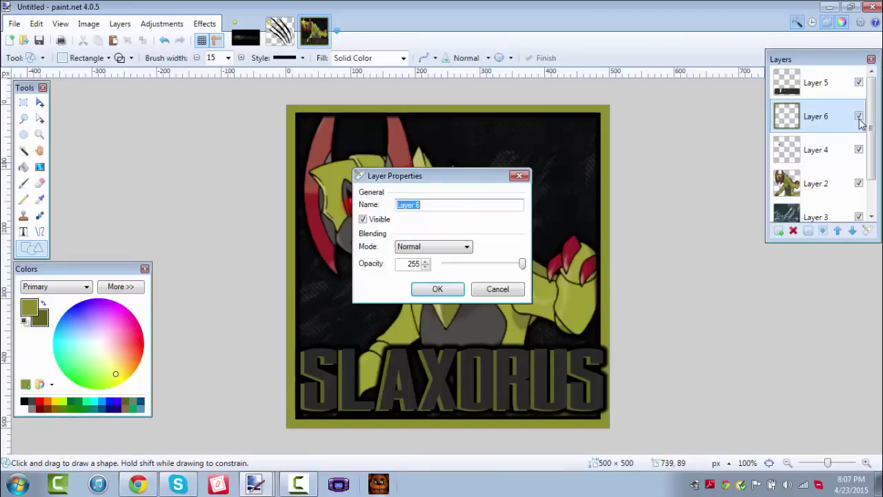
{"action": "left_click", "coordinate": [689, 159]}
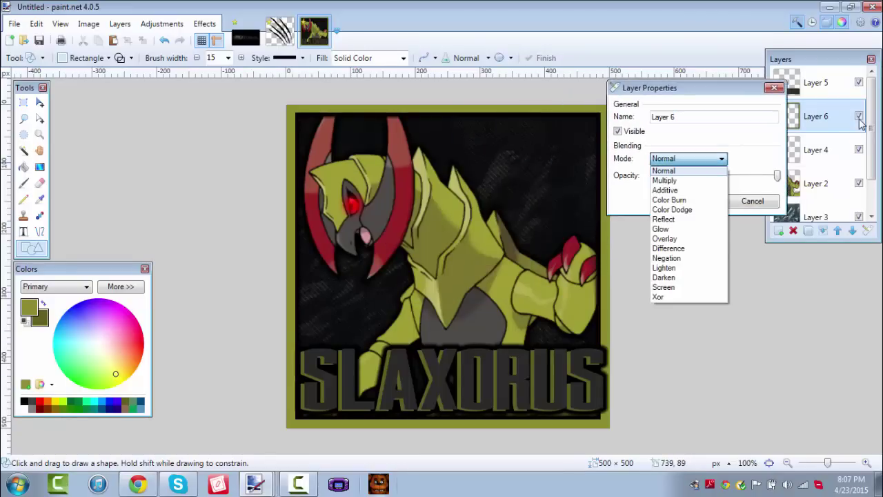
{"action": "key", "text": "Down"}
{"action": "key", "text": "Down"}
{"action": "key", "text": "Down"}
{"action": "key", "text": "Down"}
{"action": "key", "text": "Down"}
{"action": "key", "text": "Down"}
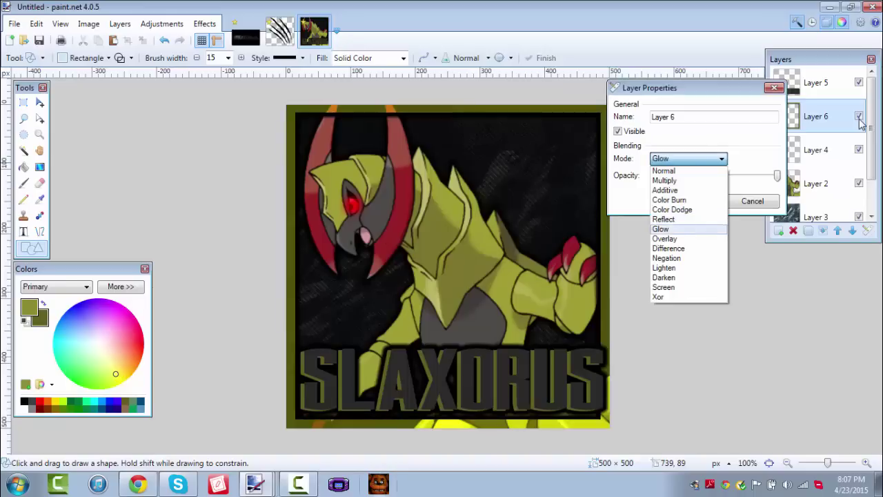
{"action": "key", "text": "Down"}
{"action": "key", "text": "Down"}
{"action": "key", "text": "Down"}
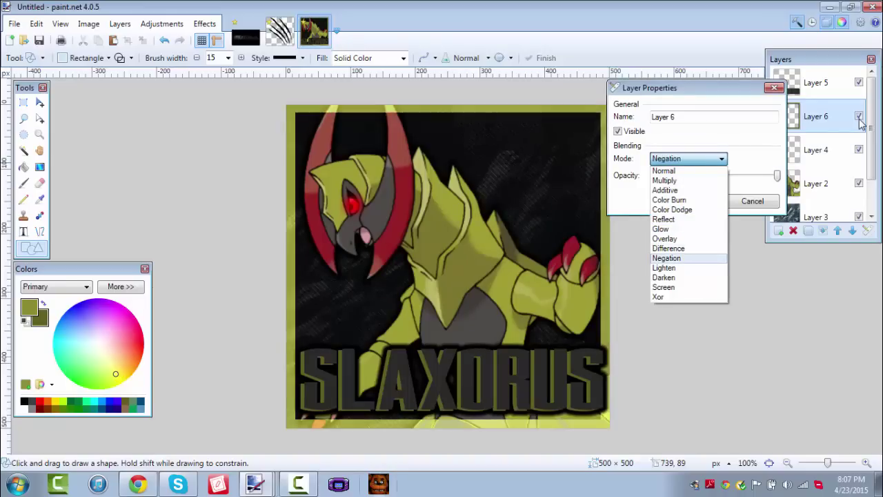
{"action": "key", "text": "Down"}
{"action": "key", "text": "Down"}
{"action": "key", "text": "Down"}
{"action": "key", "text": "Down"}
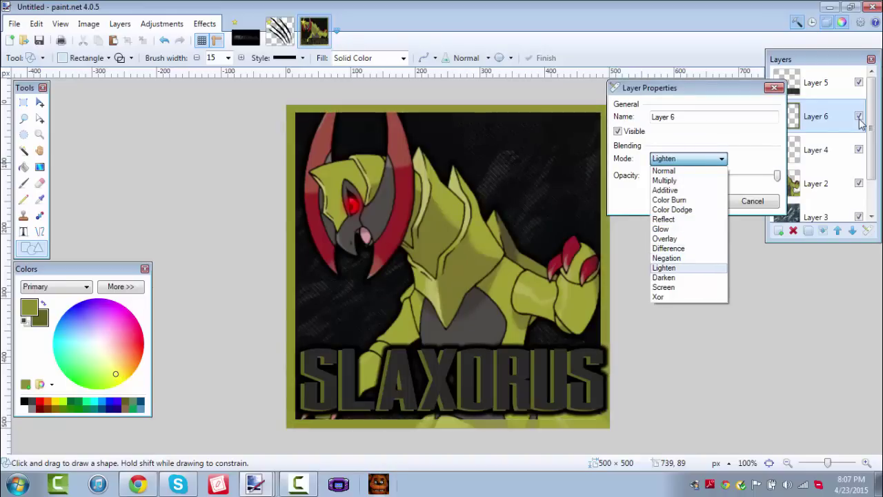
{"action": "key", "text": "Up"}
{"action": "key", "text": "Up"}
{"action": "key", "text": "Up"}
{"action": "key", "text": "Up"}
{"action": "key", "text": "Up"}
{"action": "key", "text": "Up"}
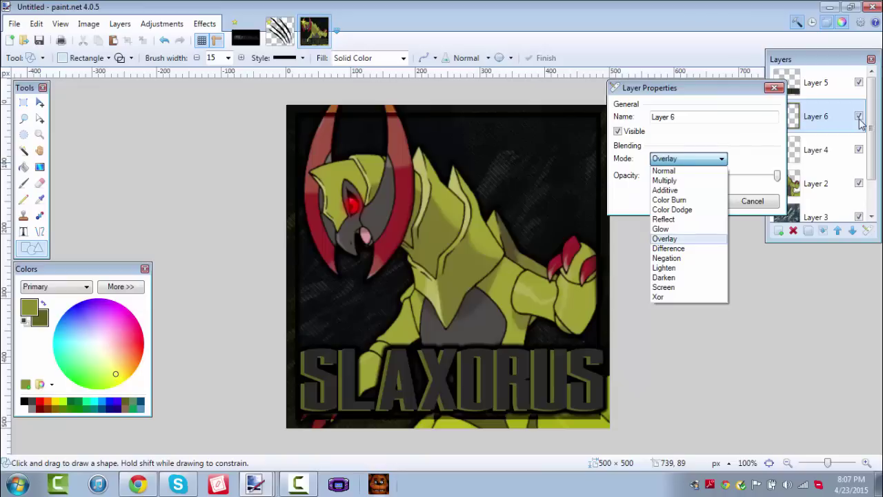
{"action": "key", "text": "Up"}
{"action": "key", "text": "Up"}
{"action": "key", "text": "Up"}
{"action": "key", "text": "Up"}
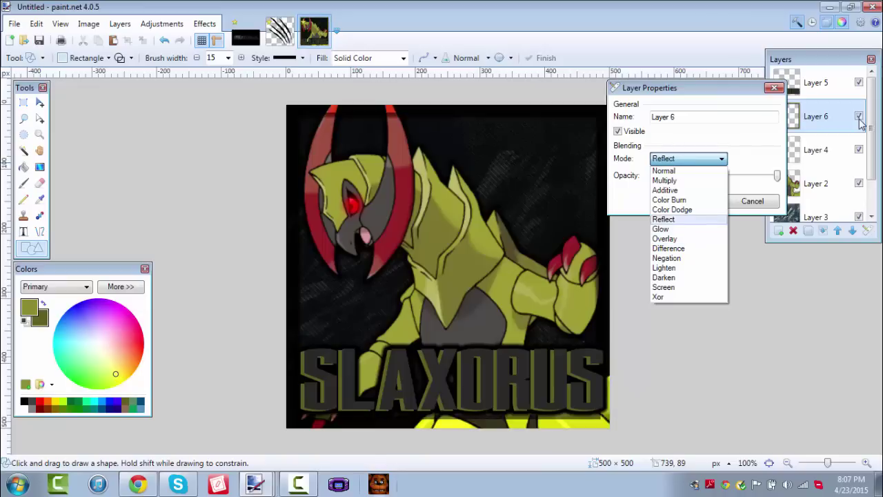
{"action": "key", "text": "Down"}
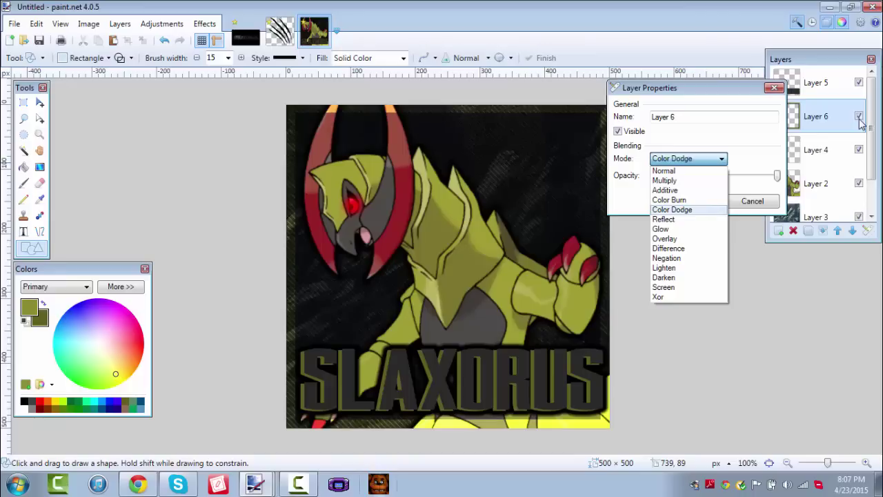
{"action": "key", "text": "Return"}
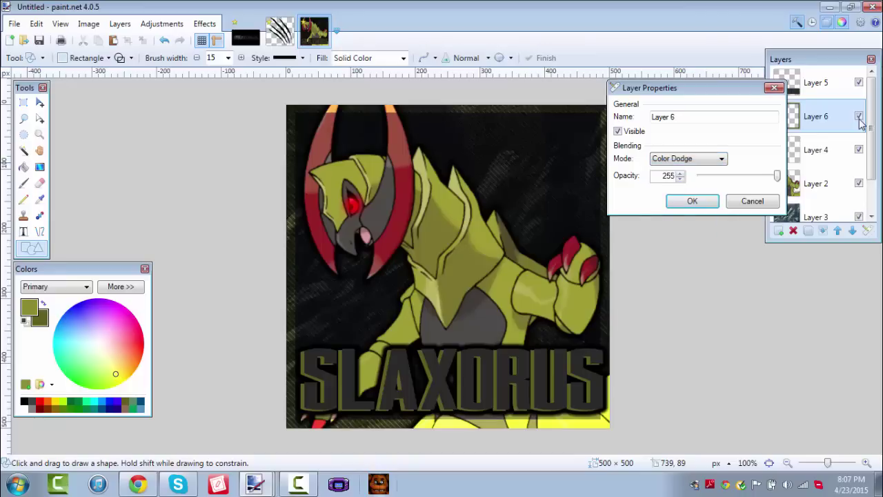
{"action": "key", "text": "Return"}
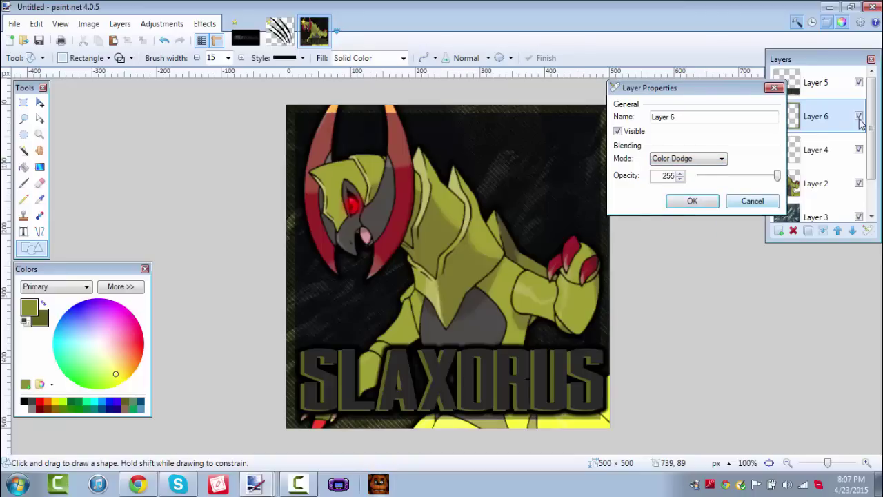
Step: Examine the bordered SLAXORUS image at smaller and larger magnifications
{"action": "key", "text": "ctrl+minus"}
{"action": "key", "text": "ctrl+minus"}
{"action": "key", "text": "ctrl+minus"}
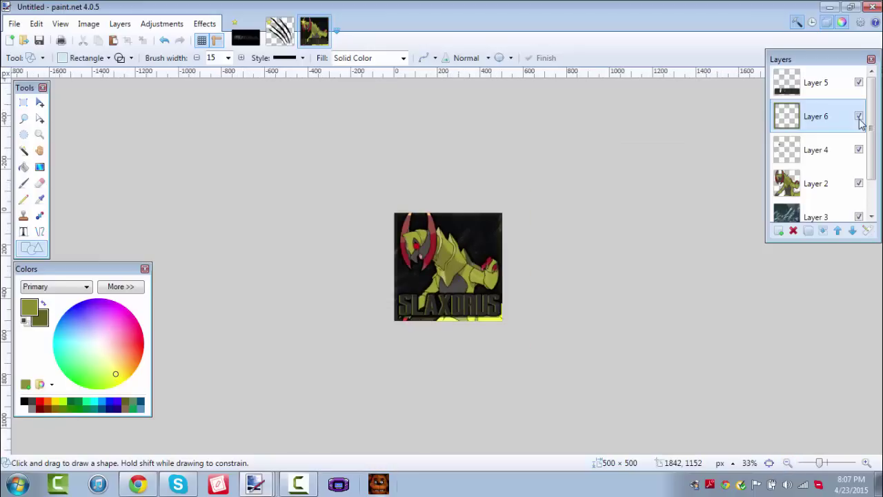
{"action": "key", "text": "ctrl+plus"}
{"action": "key", "text": "ctrl+plus"}
{"action": "key", "text": "ctrl+plus"}
{"action": "key", "text": "ctrl+plus"}
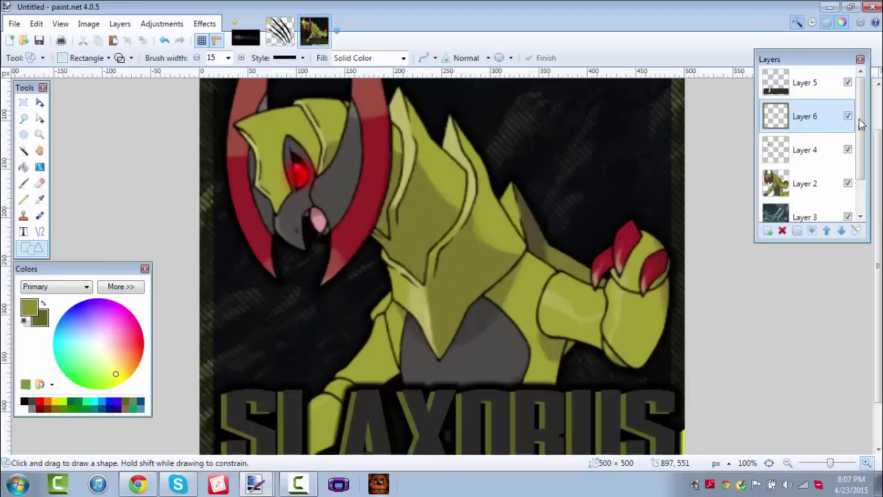
{"action": "key", "text": "ctrl+minus"}
{"action": "key", "text": "ctrl+minus"}
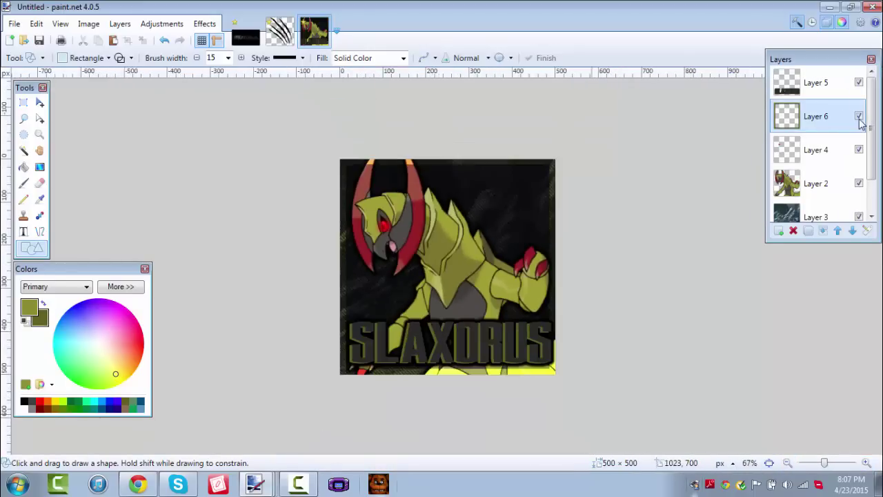
Step: Switch to the channel art document and clear the selection around its lettering
{"action": "key", "text": "ctrl+Tab"}
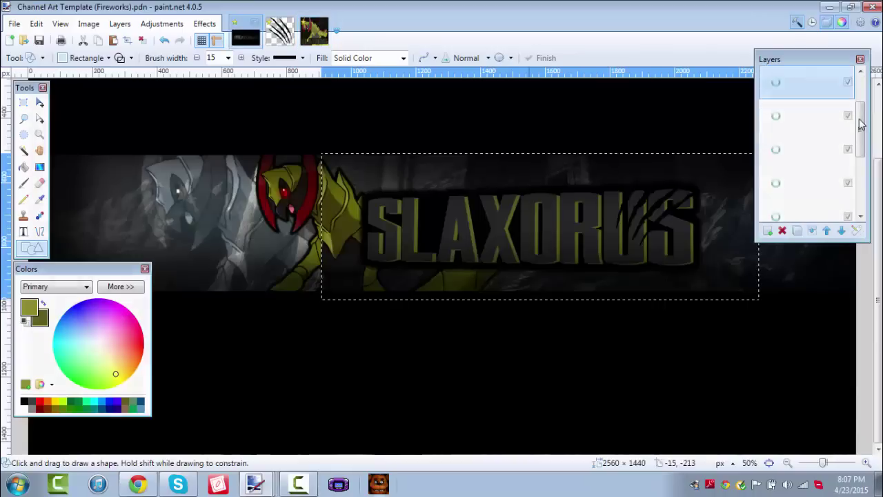
{"action": "key", "text": "ctrl+minus"}
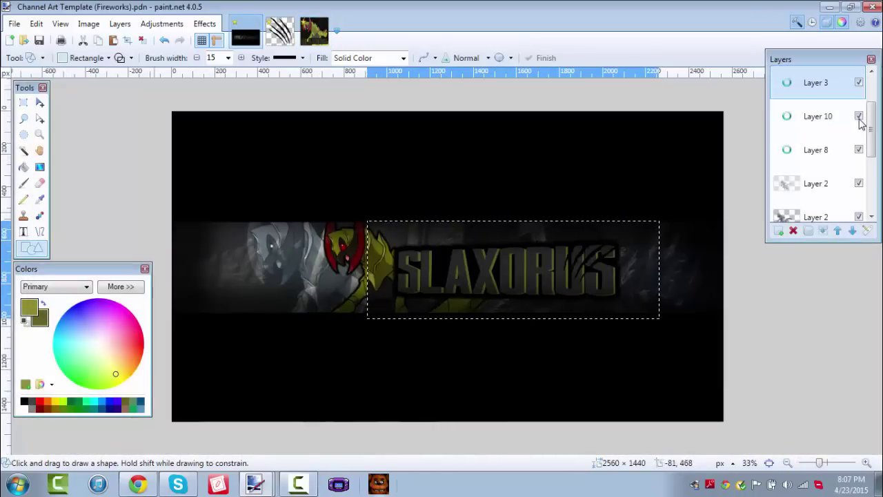
{"action": "key", "text": "s"}
{"action": "key", "text": "ctrl+d"}
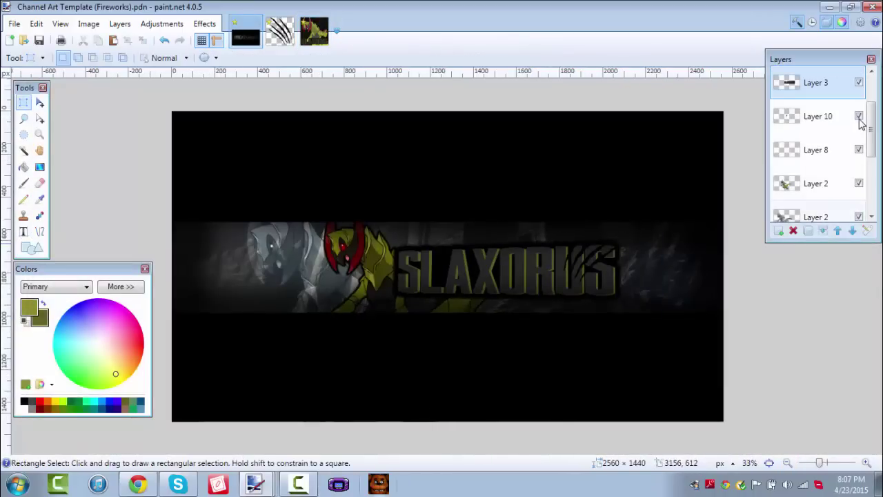
Step: Lower the opacity of the channel art's dark Color Burn layer, Layer 11, to 167
{"action": "scroll", "coordinate": [861, 121], "scroll_direction": "up", "scroll_amount": 2}
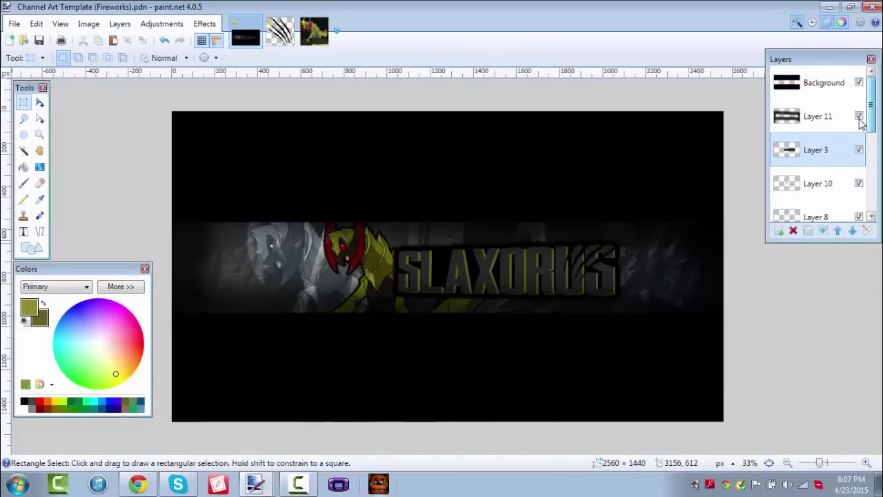
{"action": "left_click", "coordinate": [861, 122]}
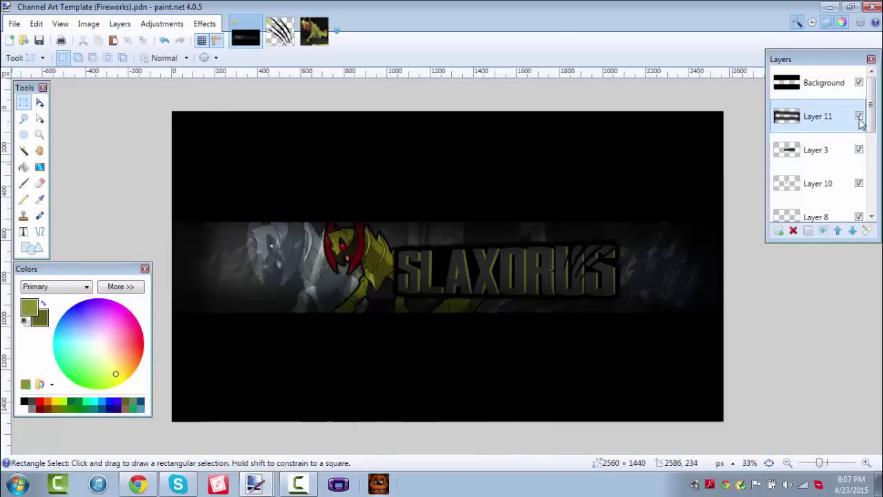
{"action": "double_click", "coordinate": [861, 122]}
{"action": "left_click_drag", "start_coordinate": [515, 263], "coordinate": [497, 264]}
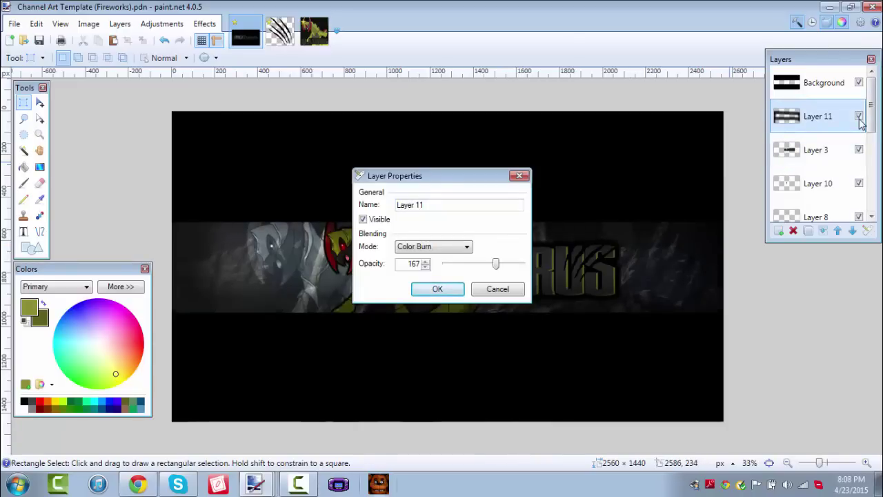
{"action": "left_click_drag", "start_coordinate": [442, 176], "coordinate": [708, 80]}
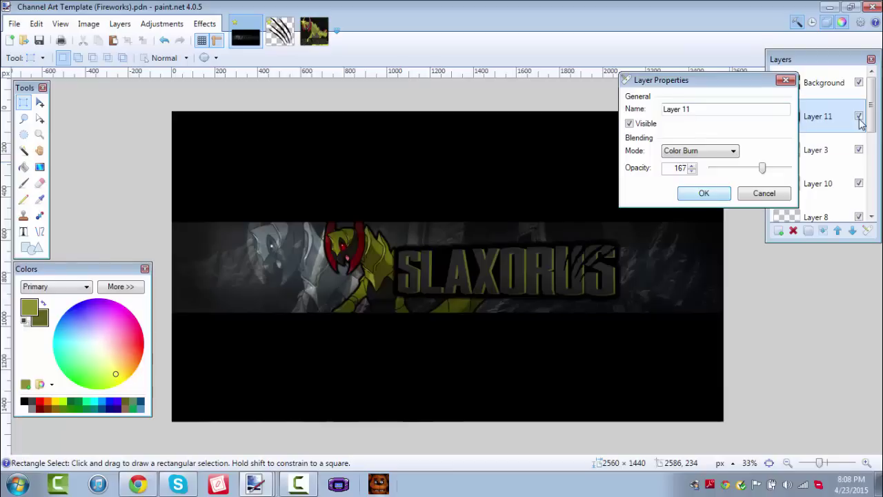
{"action": "key", "text": "Return"}
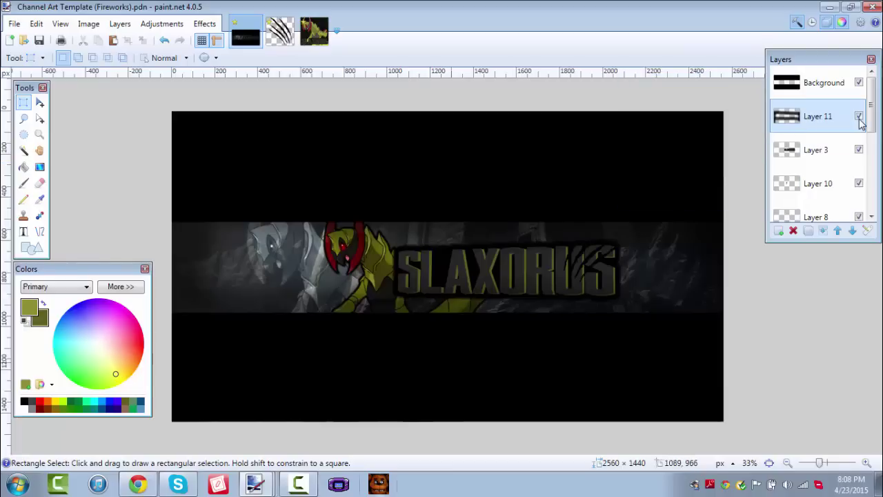